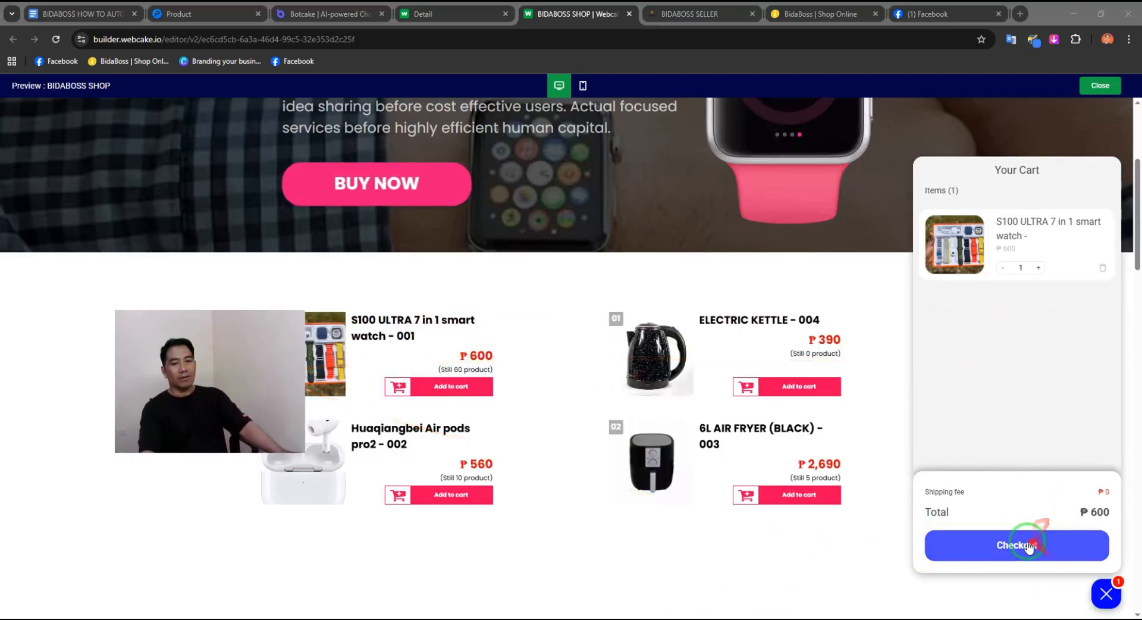
Step: Set the S100 ULTRA smart watch quantity to 3 in the previewed shop's cart, try the checkout, and close the preview
{"action": "left_click", "coordinate": [1038, 268]}
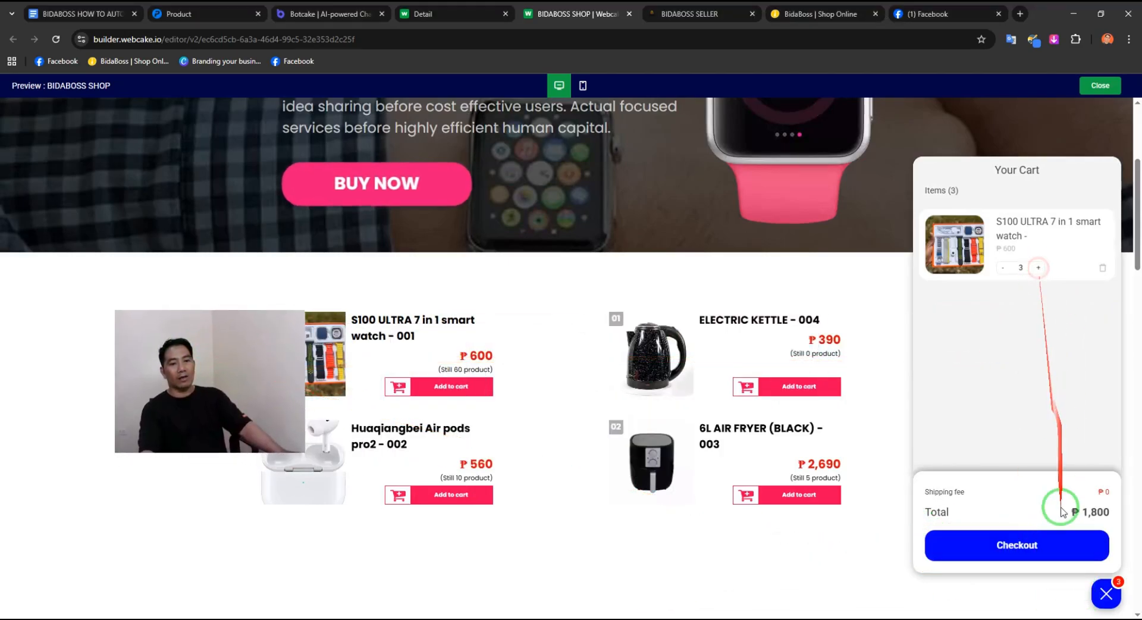
{"action": "left_click", "coordinate": [1001, 546]}
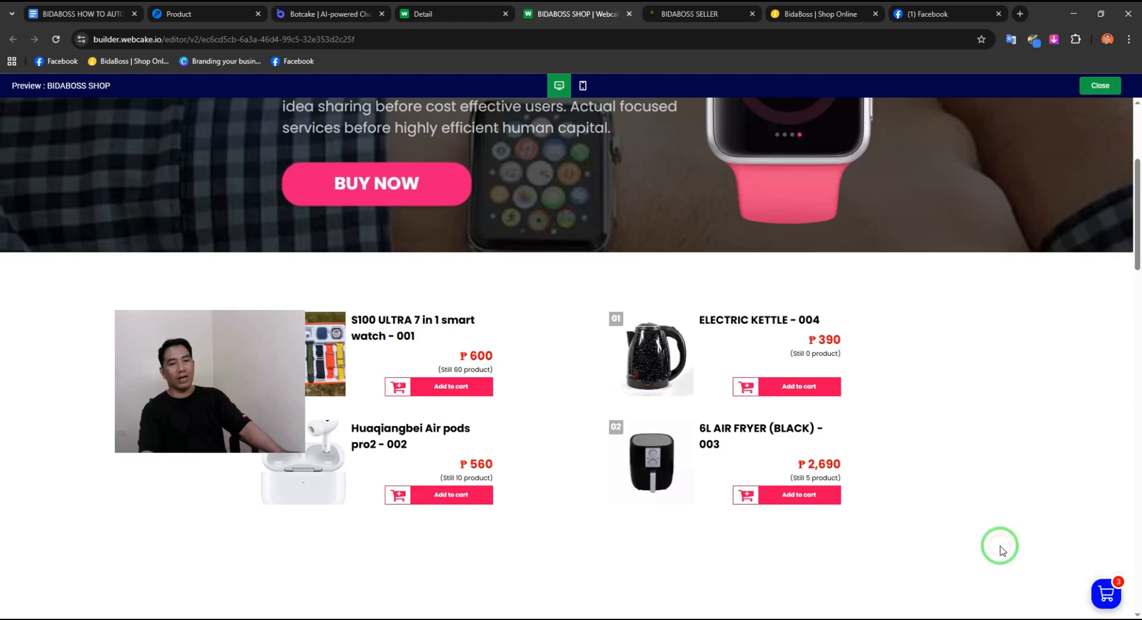
{"action": "left_click", "coordinate": [1107, 597]}
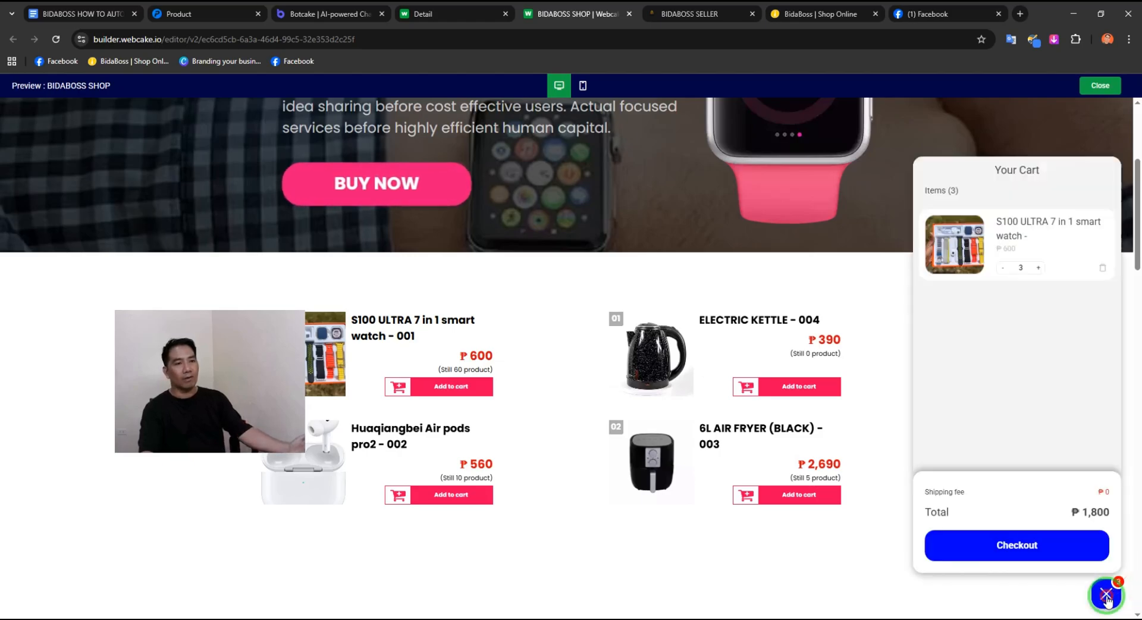
{"action": "left_click", "coordinate": [1058, 546]}
{"action": "left_click", "coordinate": [1107, 594]}
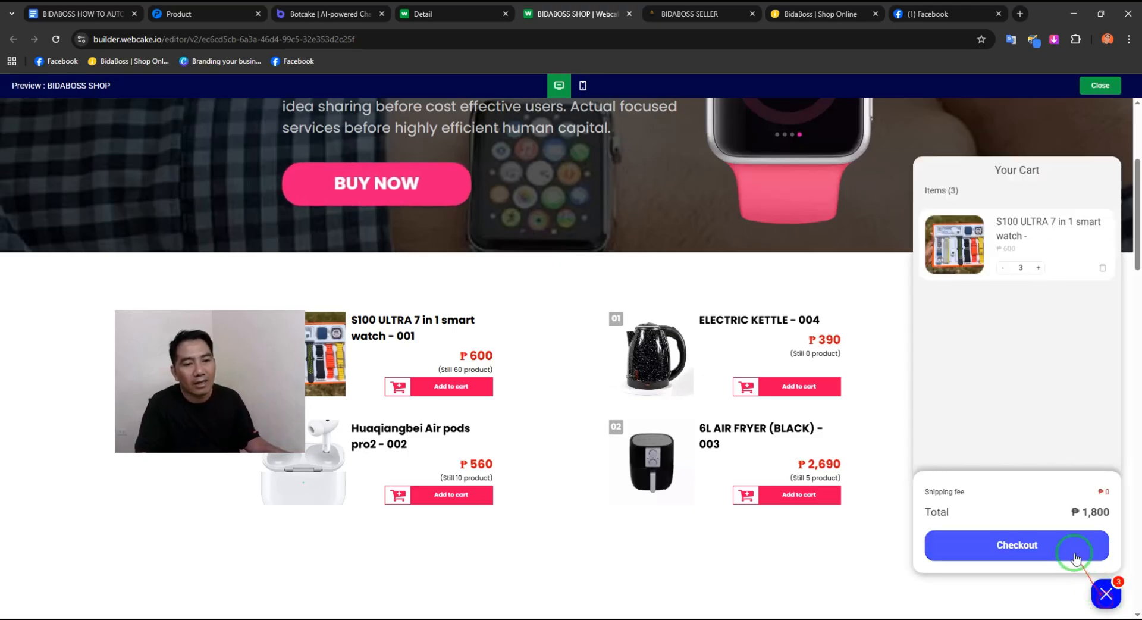
{"action": "left_click", "coordinate": [1038, 546]}
{"action": "left_click", "coordinate": [1033, 544]}
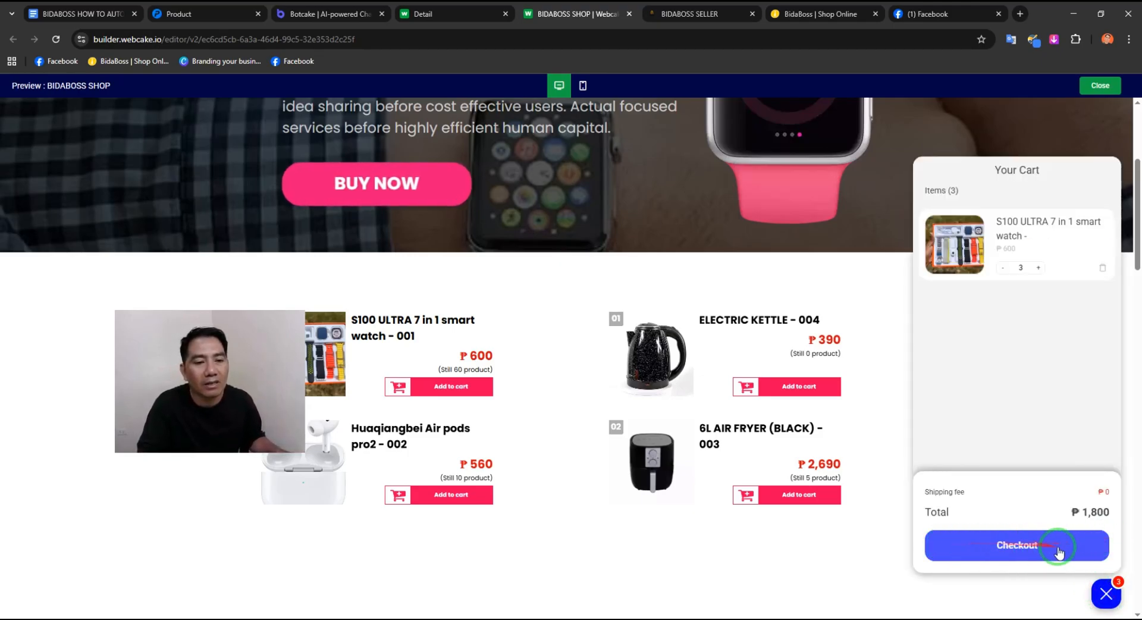
{"action": "left_click", "coordinate": [987, 544]}
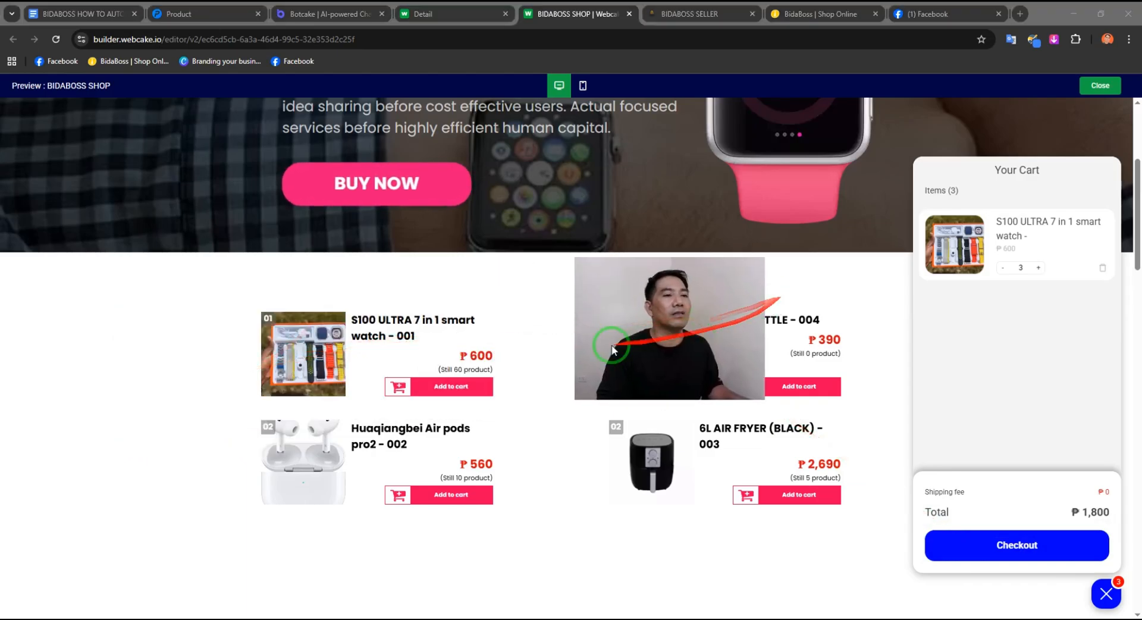
{"action": "left_click", "coordinate": [1102, 86]}
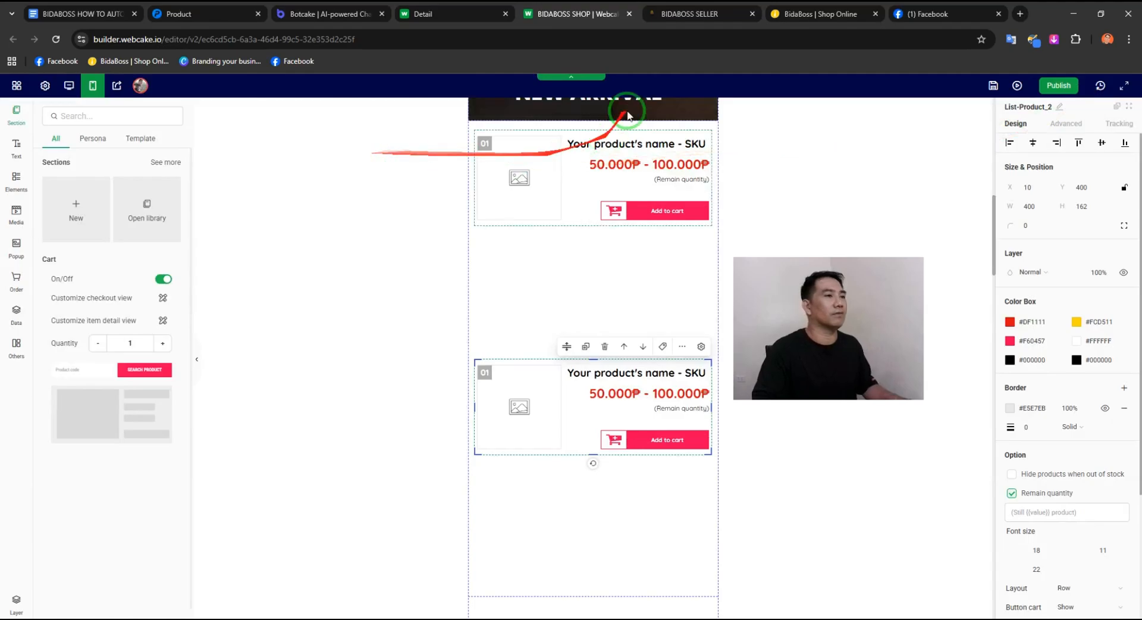
Step: Switch to the Google Docs guide and review the sales page and automation instructions through step 12, the add-to-cart chatbot setup
{"action": "left_click", "coordinate": [181, 15]}
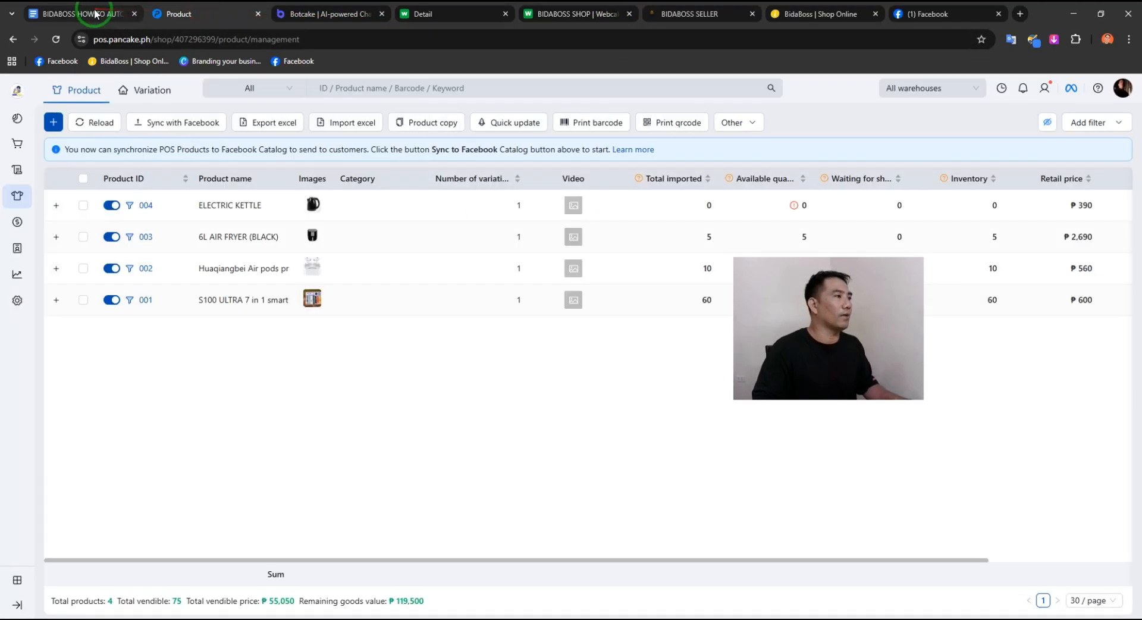
{"action": "left_click", "coordinate": [89, 14]}
{"action": "mouse_move", "coordinate": [503, 228]}
{"action": "left_mouse_down"}
{"action": "mouse_move", "coordinate": [520, 235]}
{"action": "mouse_move", "coordinate": [236, 29]}
{"action": "left_mouse_up"}
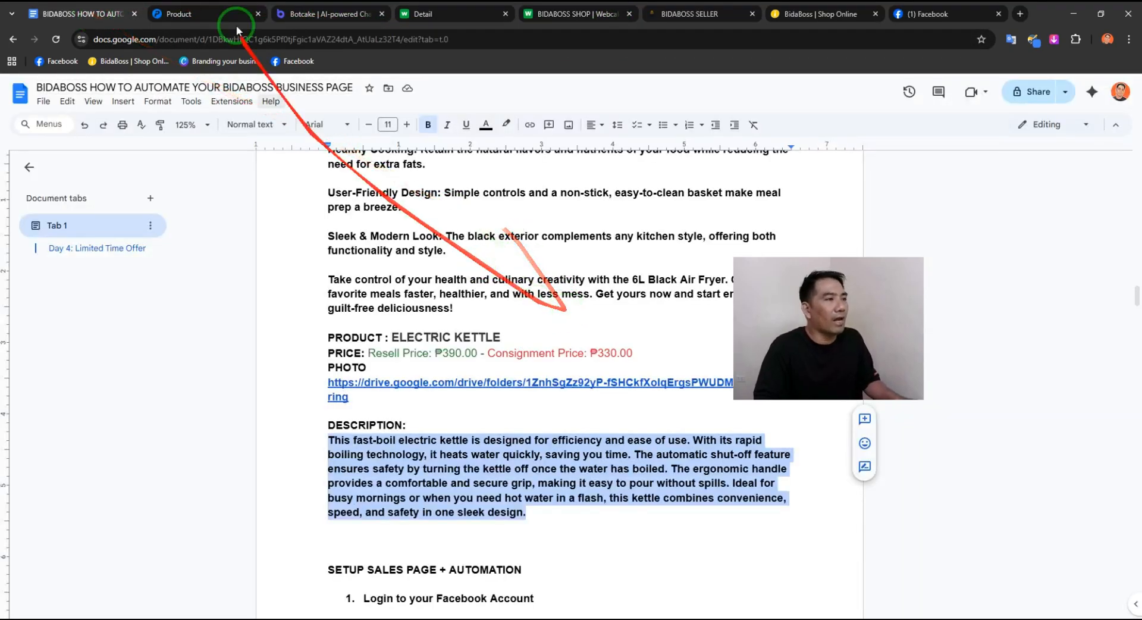
{"action": "left_click", "coordinate": [310, 15]}
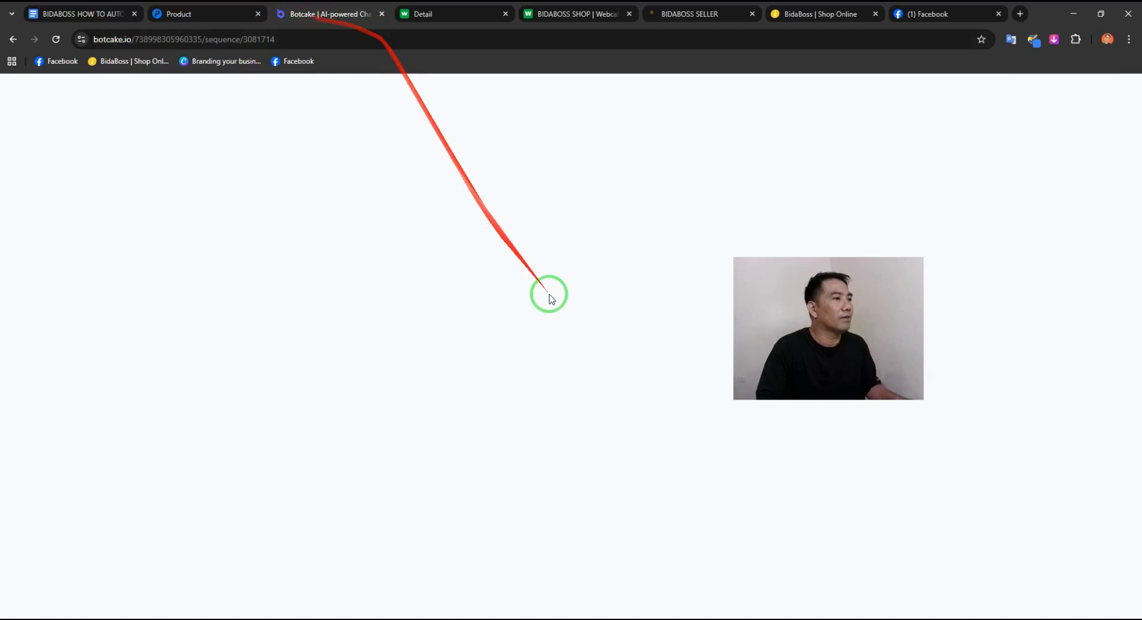
{"action": "left_click", "coordinate": [83, 14]}
{"action": "scroll", "coordinate": [711, 477], "scroll_direction": "down", "scroll_amount": 4}
{"action": "scroll", "coordinate": [711, 476], "scroll_direction": "down", "scroll_amount": 2}
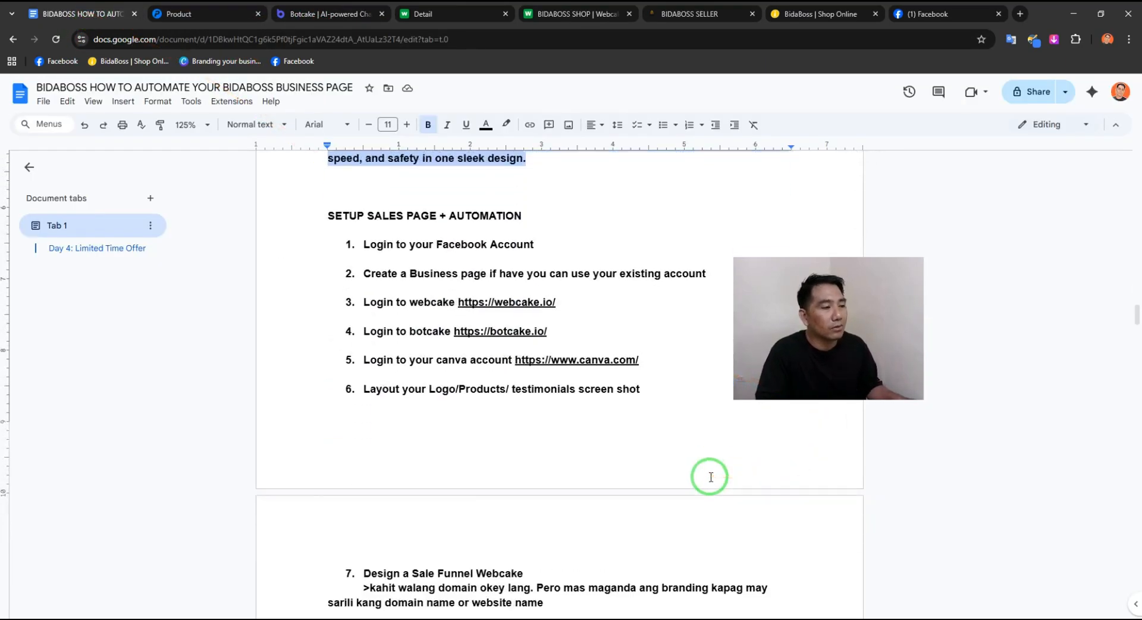
{"action": "scroll", "coordinate": [607, 230], "scroll_direction": "up", "scroll_amount": 1}
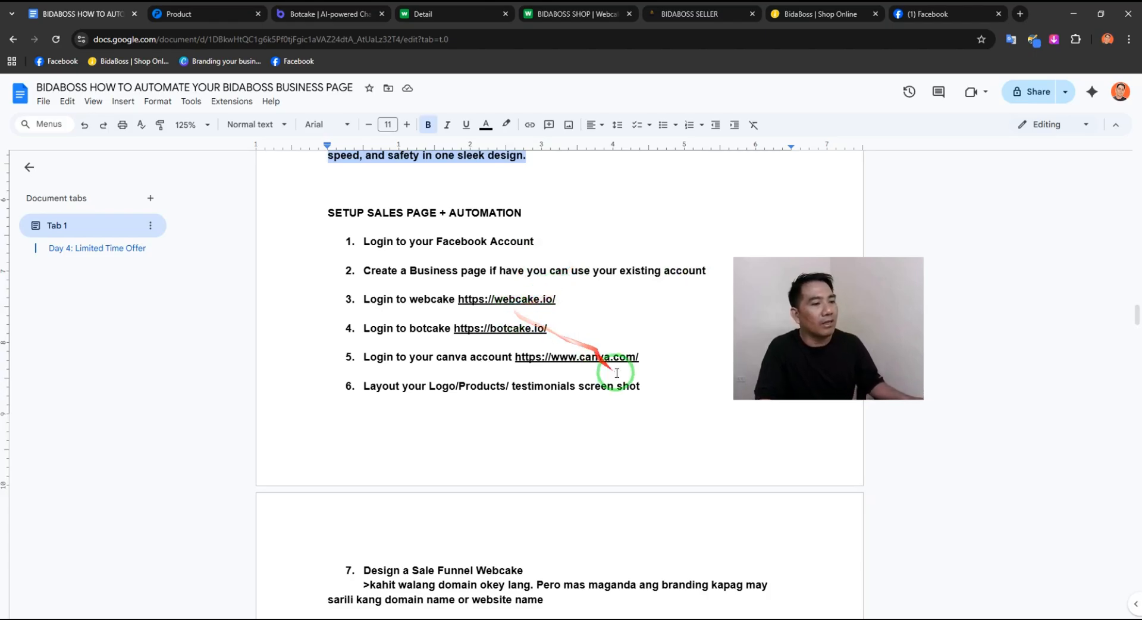
{"action": "scroll", "coordinate": [535, 398], "scroll_direction": "down", "scroll_amount": 4}
{"action": "scroll", "coordinate": [570, 264], "scroll_direction": "up", "scroll_amount": 3}
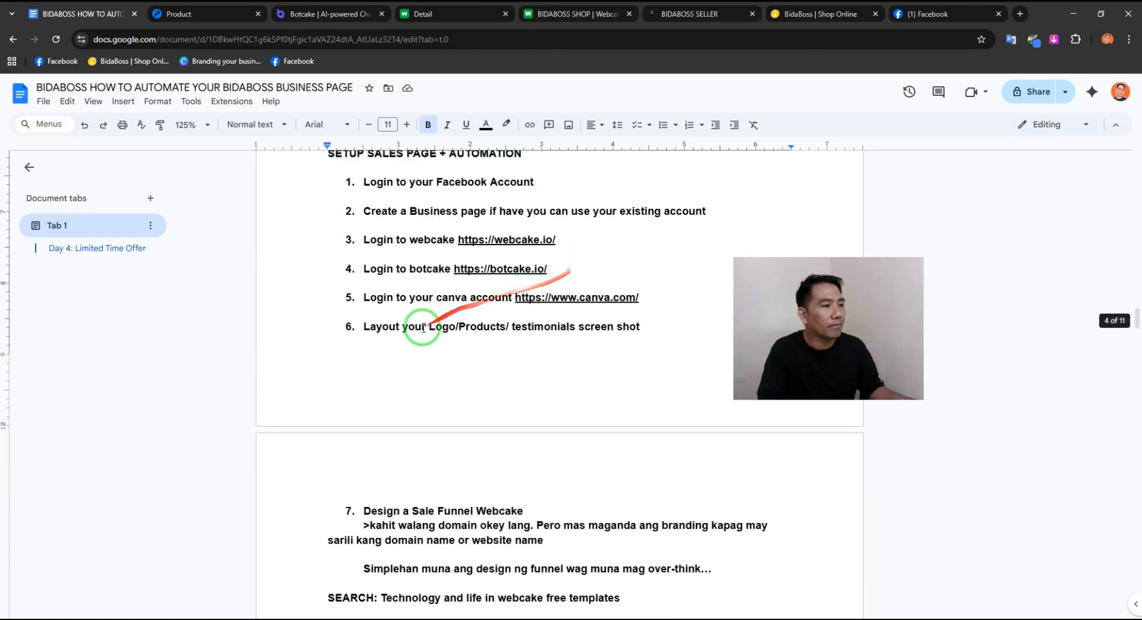
{"action": "scroll", "coordinate": [619, 337], "scroll_direction": "down", "scroll_amount": 7}
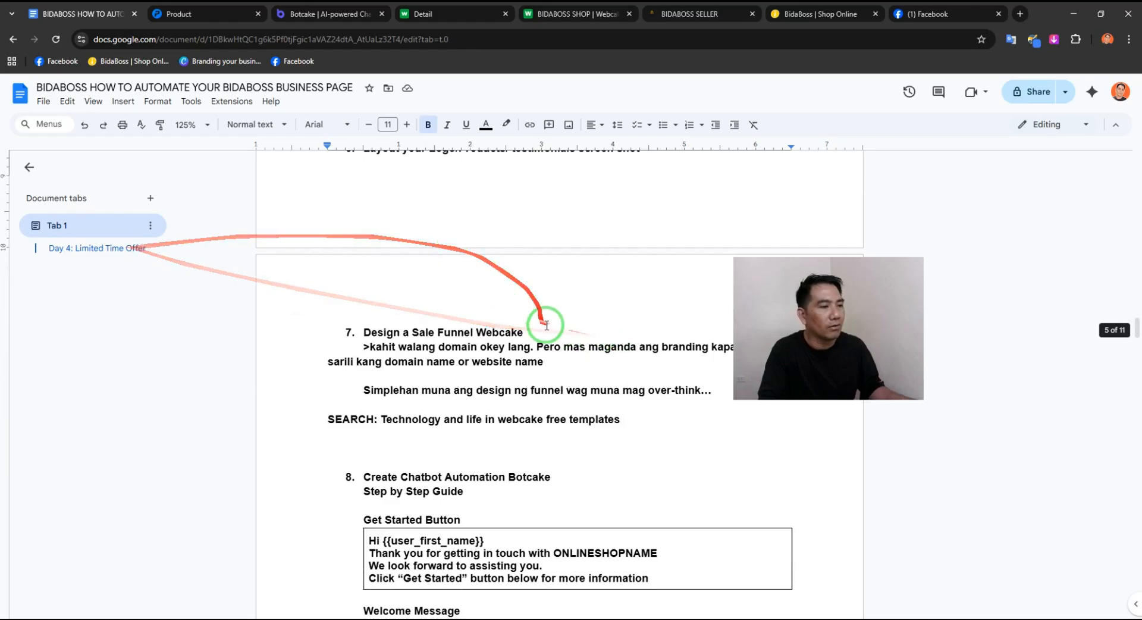
{"action": "scroll", "coordinate": [640, 351], "scroll_direction": "down", "scroll_amount": 6}
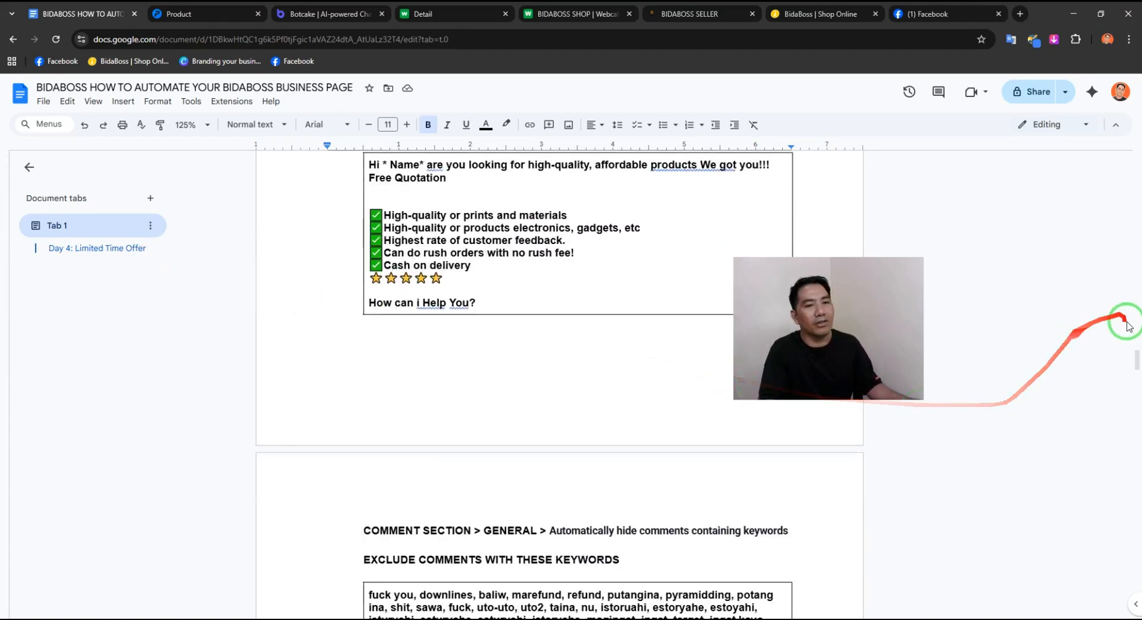
{"action": "left_click_drag", "start_coordinate": [1133, 357], "coordinate": [1137, 533]}
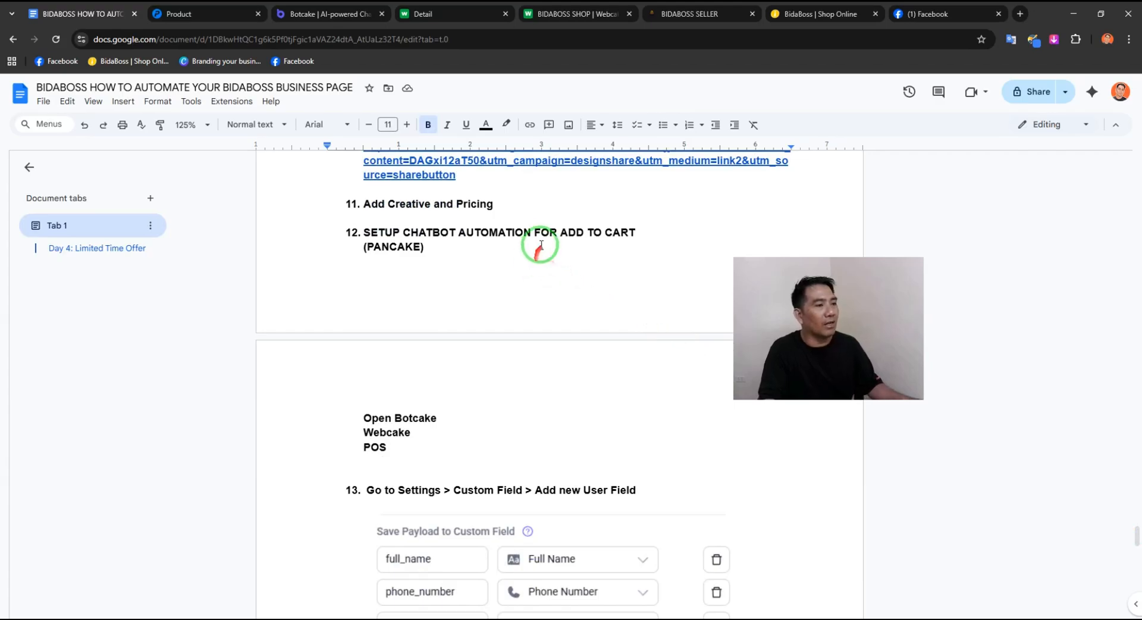
{"action": "left_click_drag", "start_coordinate": [778, 356], "coordinate": [997, 388]}
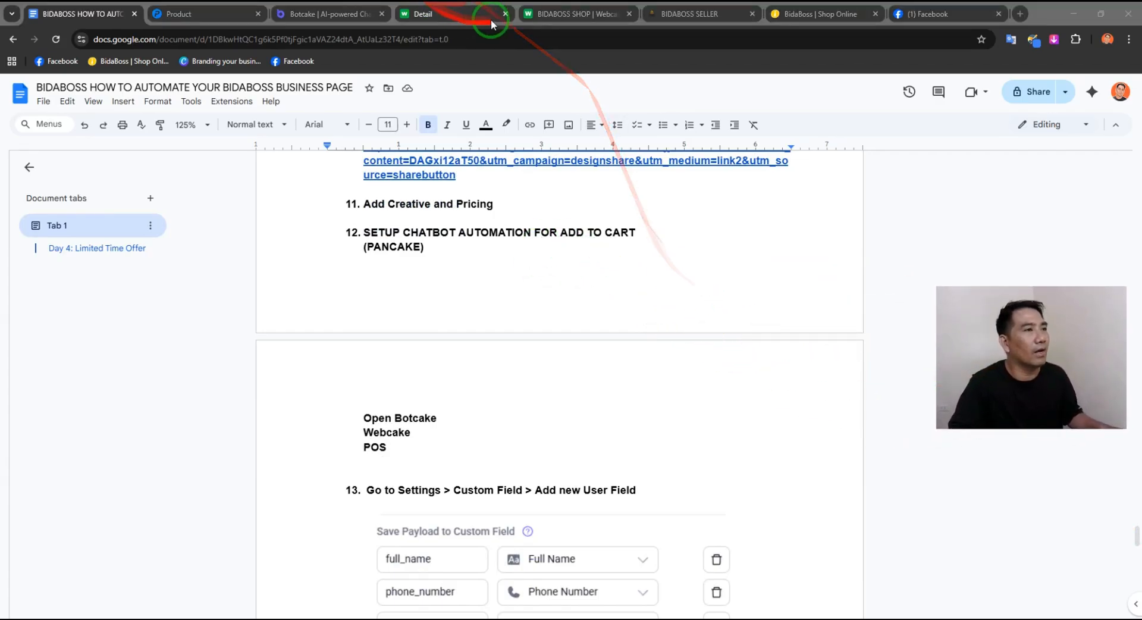
Step: Switch to the BIDABOSS SHOP page in Webcake, save it, and show its desktop version with the element library collapsed
{"action": "left_click", "coordinate": [565, 13]}
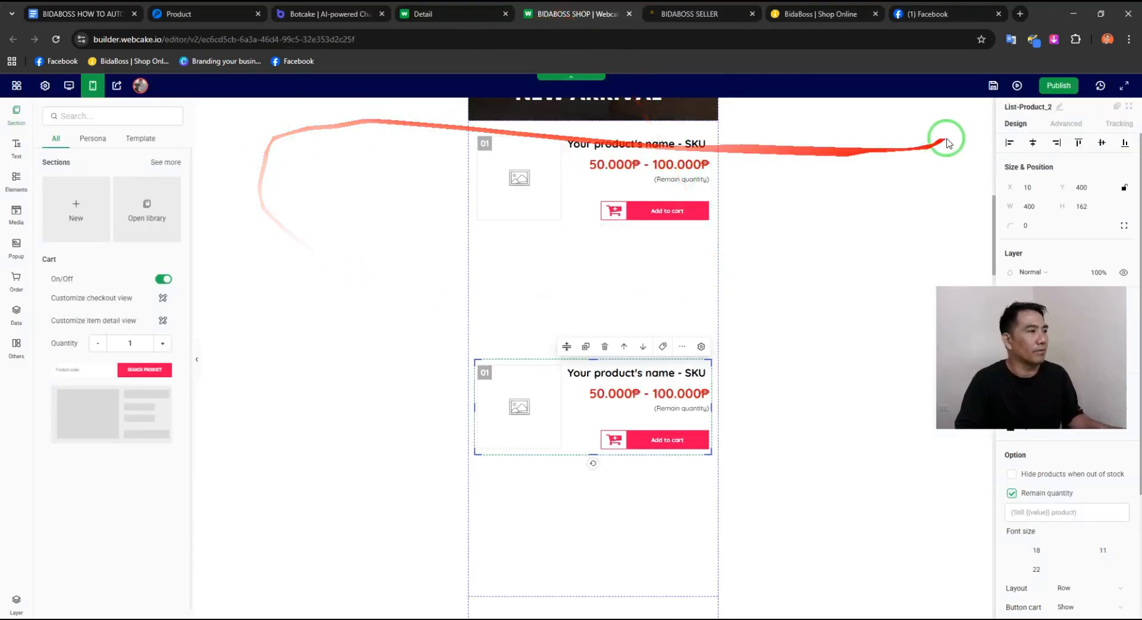
{"action": "left_click", "coordinate": [991, 90]}
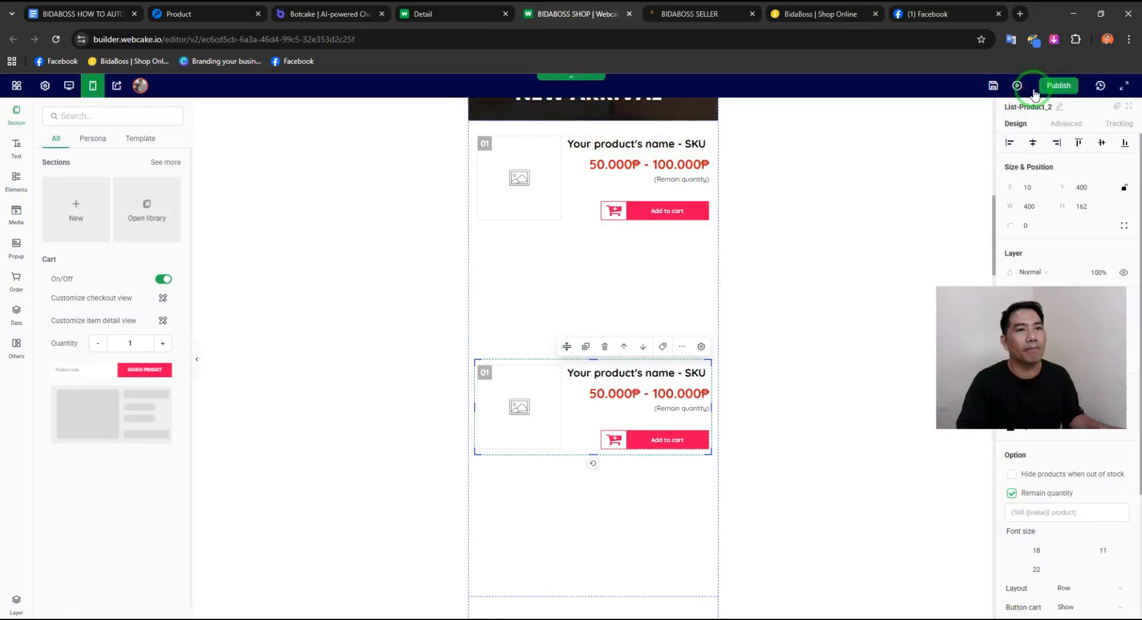
{"action": "left_click", "coordinate": [69, 86]}
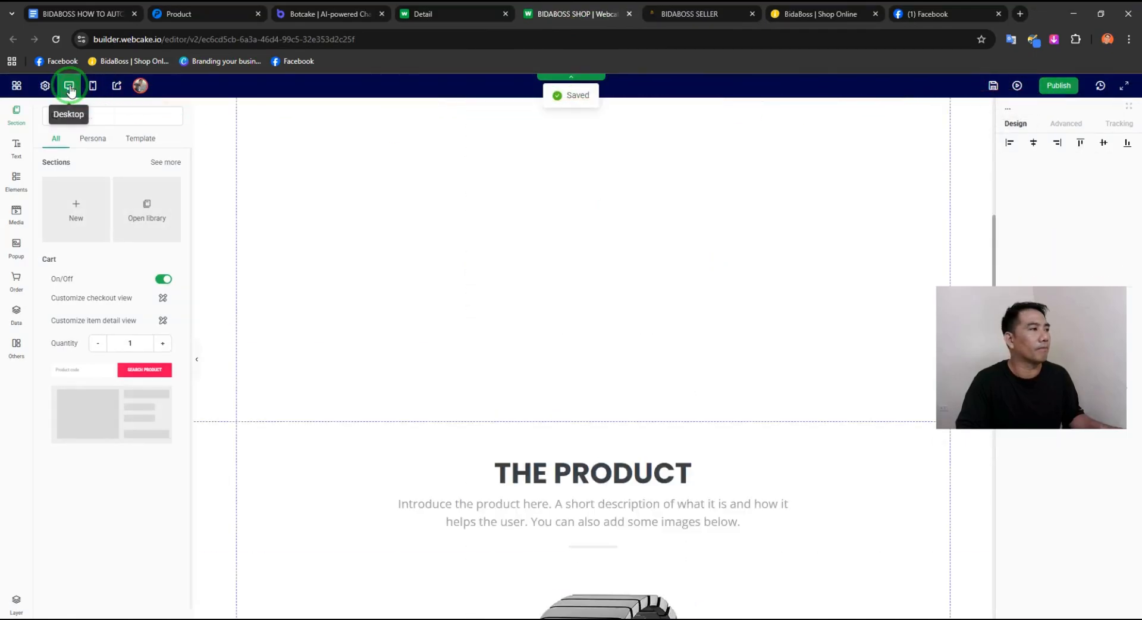
{"action": "scroll", "coordinate": [654, 375], "scroll_direction": "up", "scroll_amount": 5}
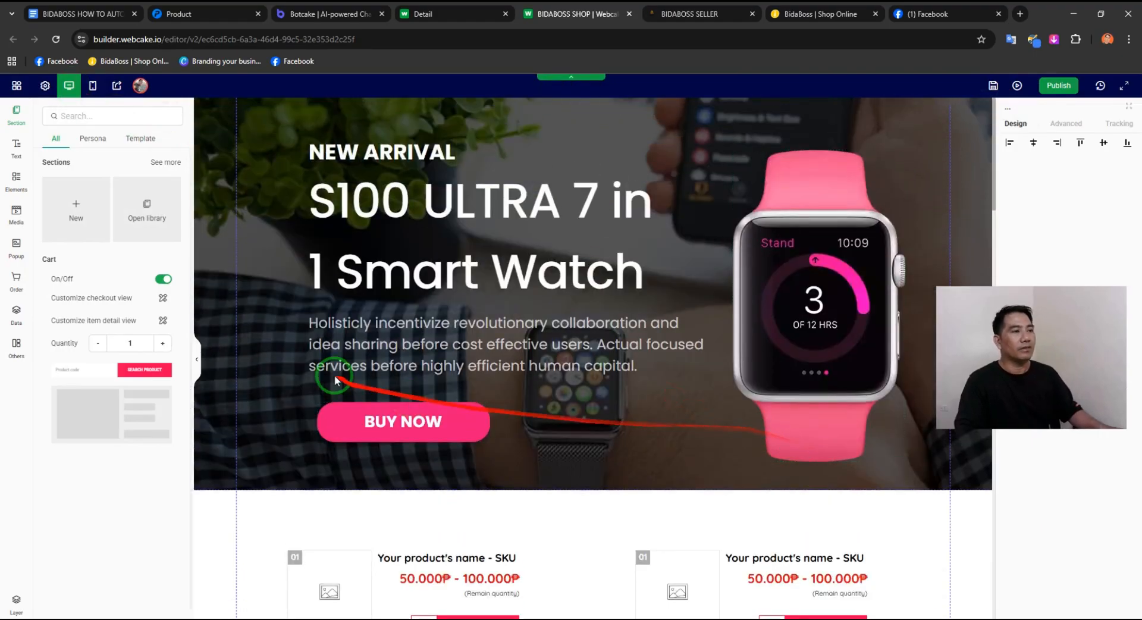
{"action": "left_click", "coordinate": [198, 359]}
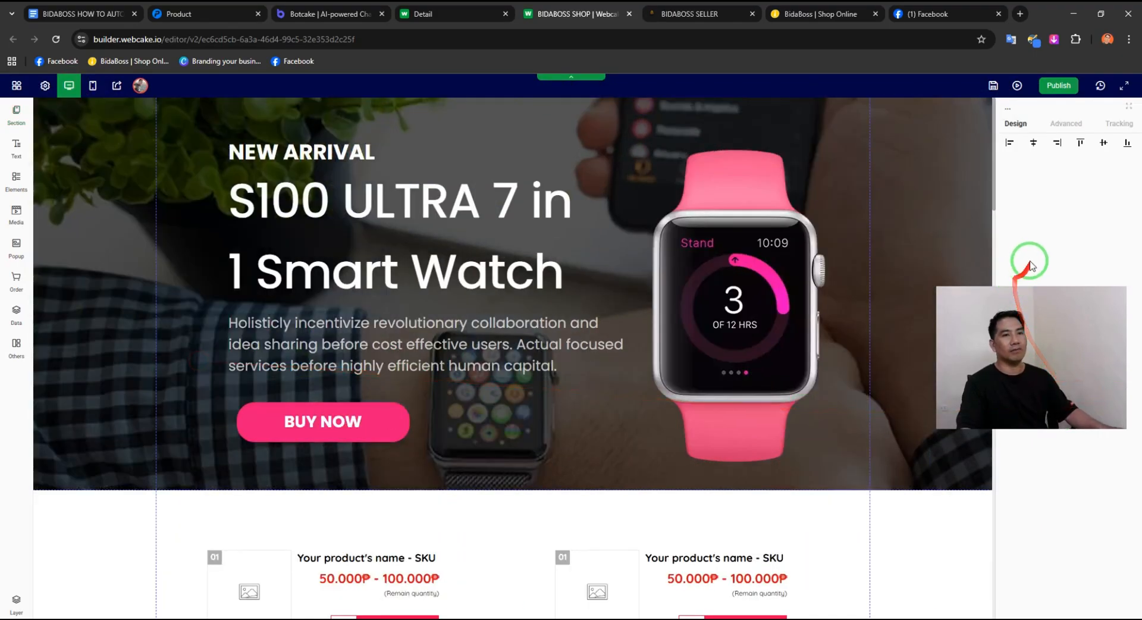
Step: Reduce the empty space below the product lists by moving the upper boundary of the THE PRODUCT section upward
{"action": "scroll", "coordinate": [676, 401], "scroll_direction": "down", "scroll_amount": 10}
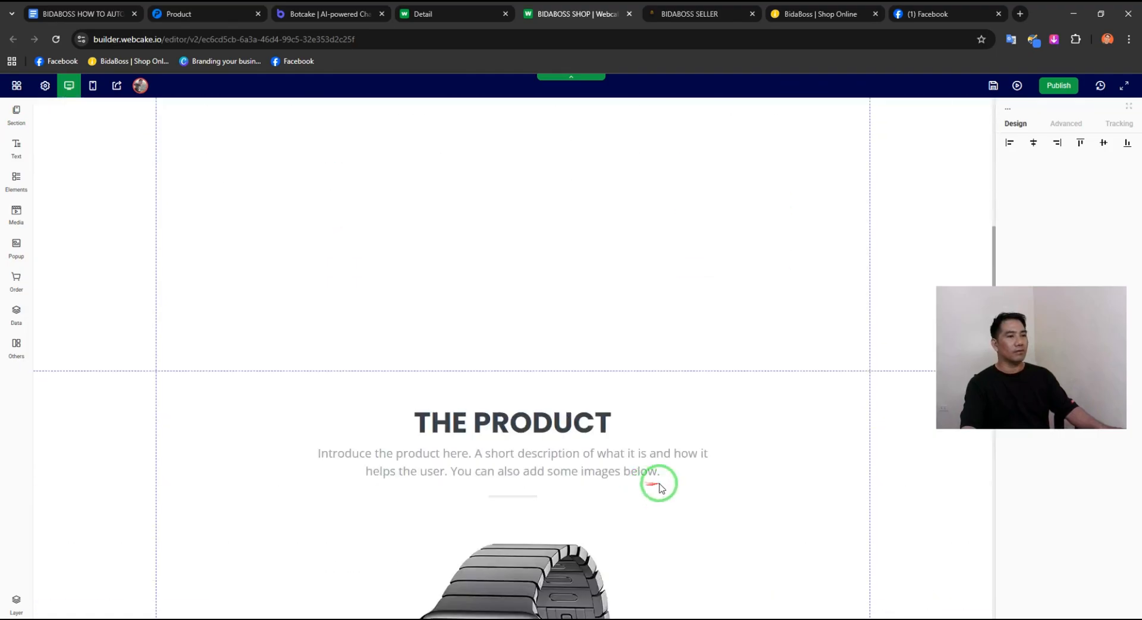
{"action": "scroll", "coordinate": [625, 417], "scroll_direction": "up", "scroll_amount": 1}
{"action": "scroll", "coordinate": [535, 267], "scroll_direction": "up", "scroll_amount": 3}
{"action": "scroll", "coordinate": [571, 393], "scroll_direction": "down", "scroll_amount": 3}
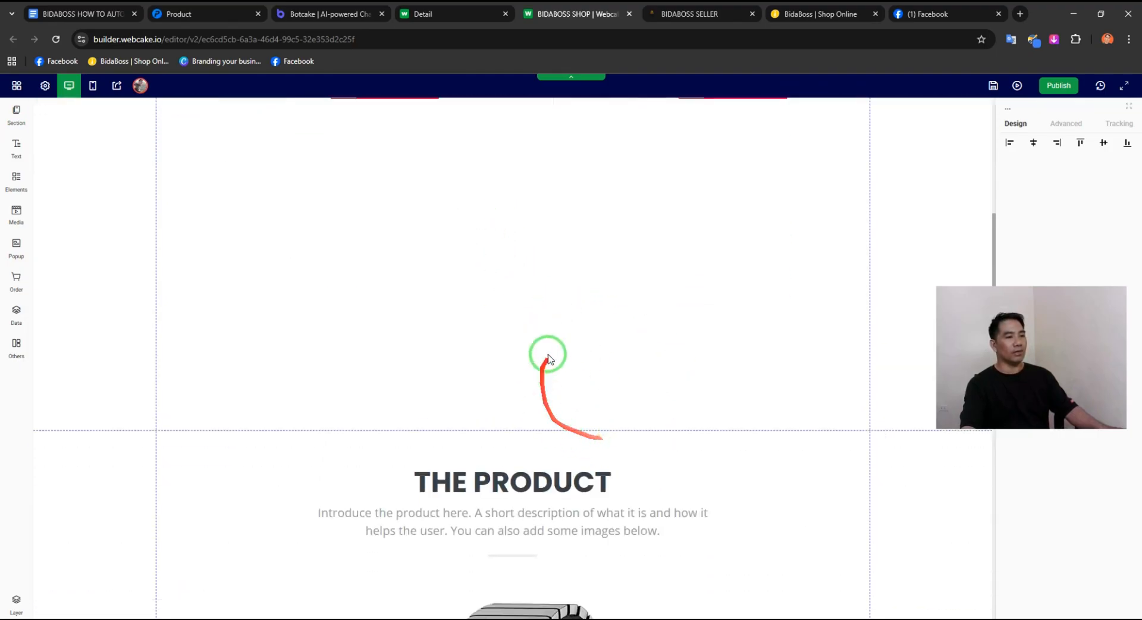
{"action": "left_click", "coordinate": [526, 435]}
{"action": "left_click_drag", "start_coordinate": [514, 429], "coordinate": [512, 288]}
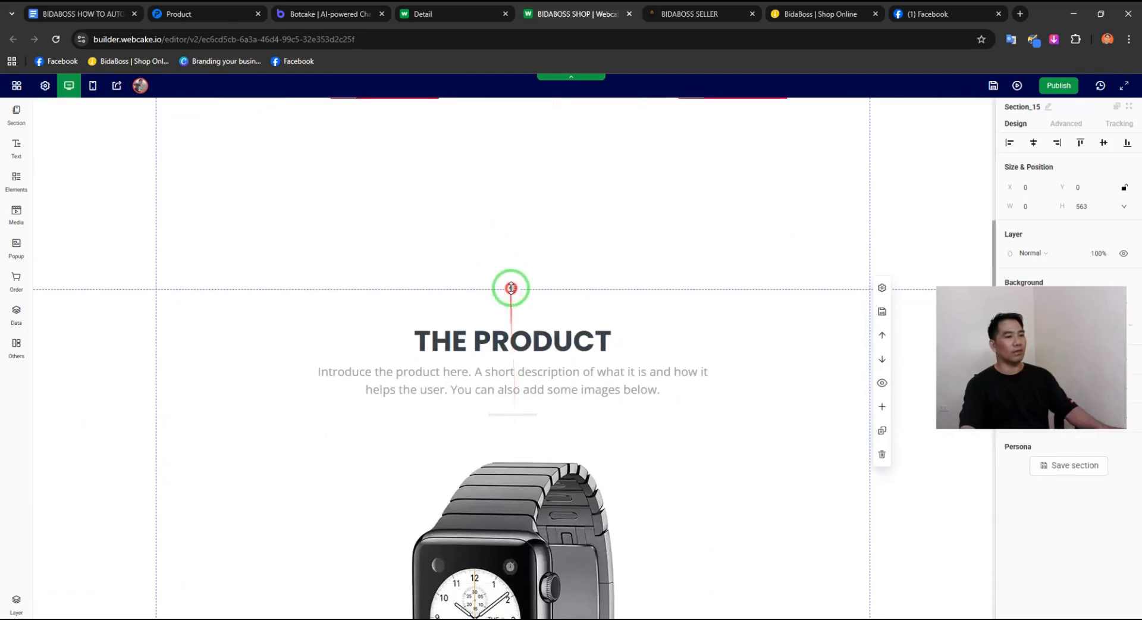
{"action": "scroll", "coordinate": [535, 493], "scroll_direction": "up", "scroll_amount": 4}
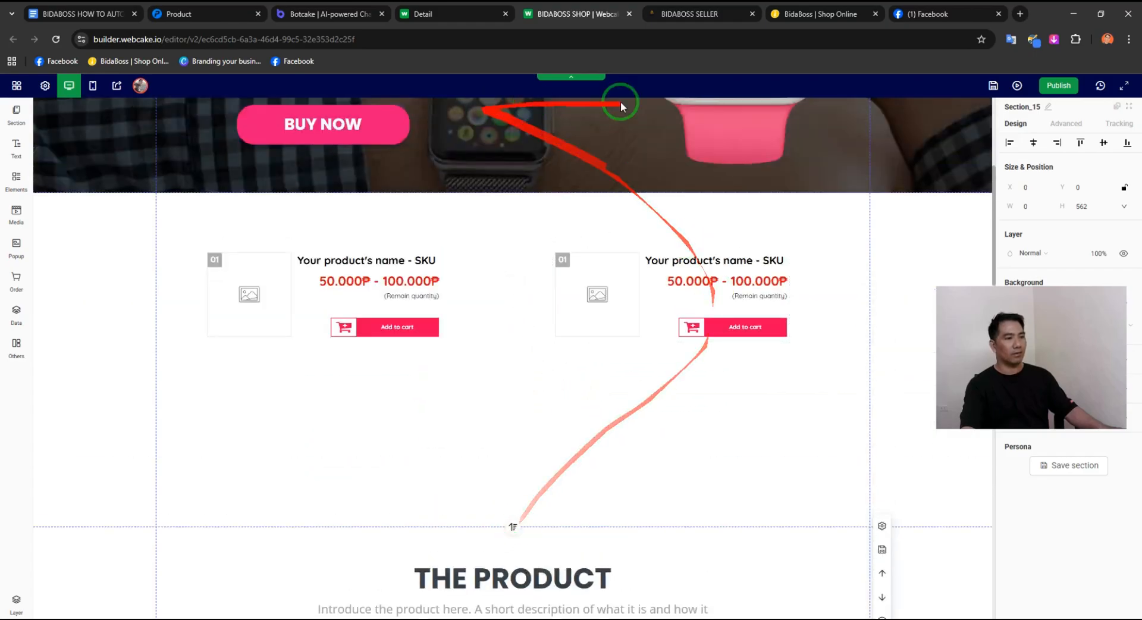
{"action": "left_click", "coordinate": [1017, 85]}
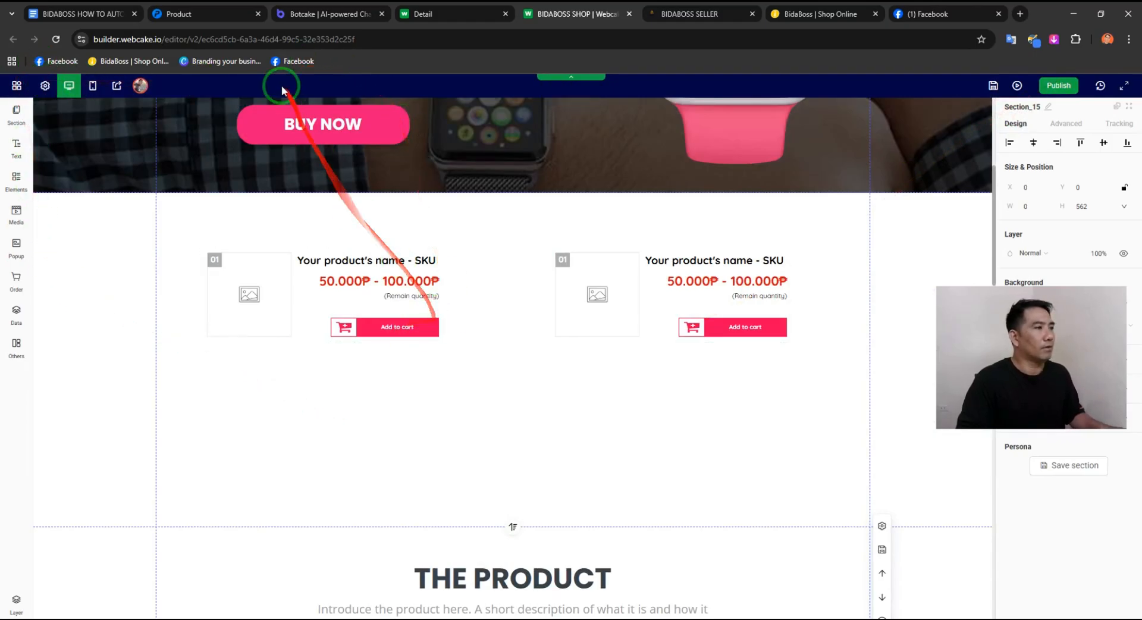
Step: Return to the Google Docs guide and examine steps 12 and 13 on the add-to-cart chatbot and custom user fields
{"action": "left_click", "coordinate": [71, 14]}
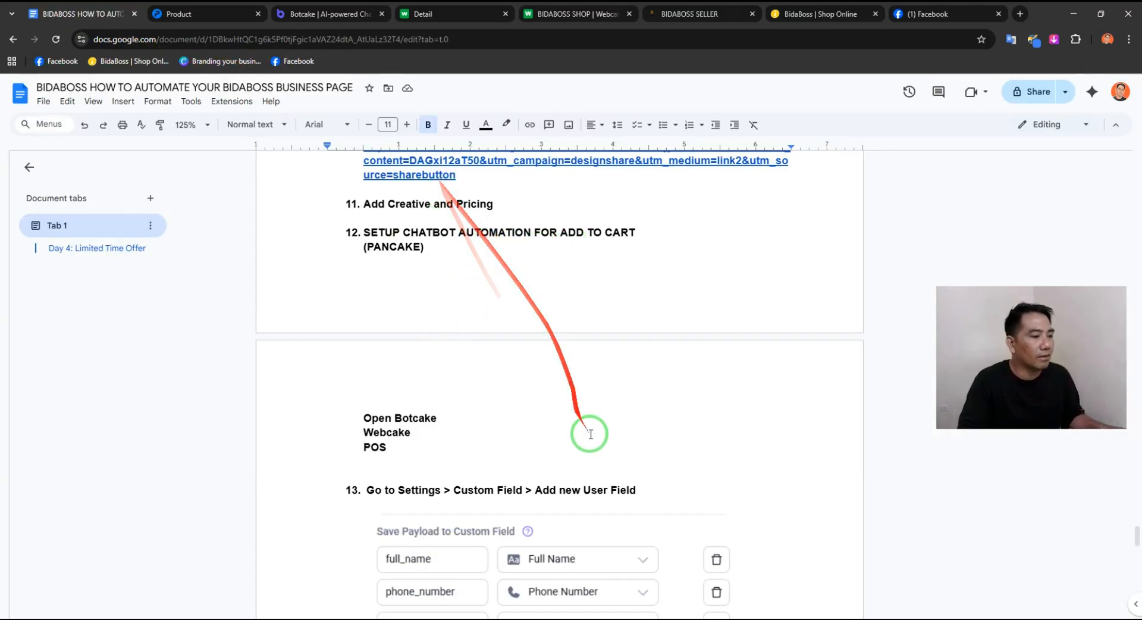
{"action": "scroll", "coordinate": [631, 523], "scroll_direction": "down", "scroll_amount": 3}
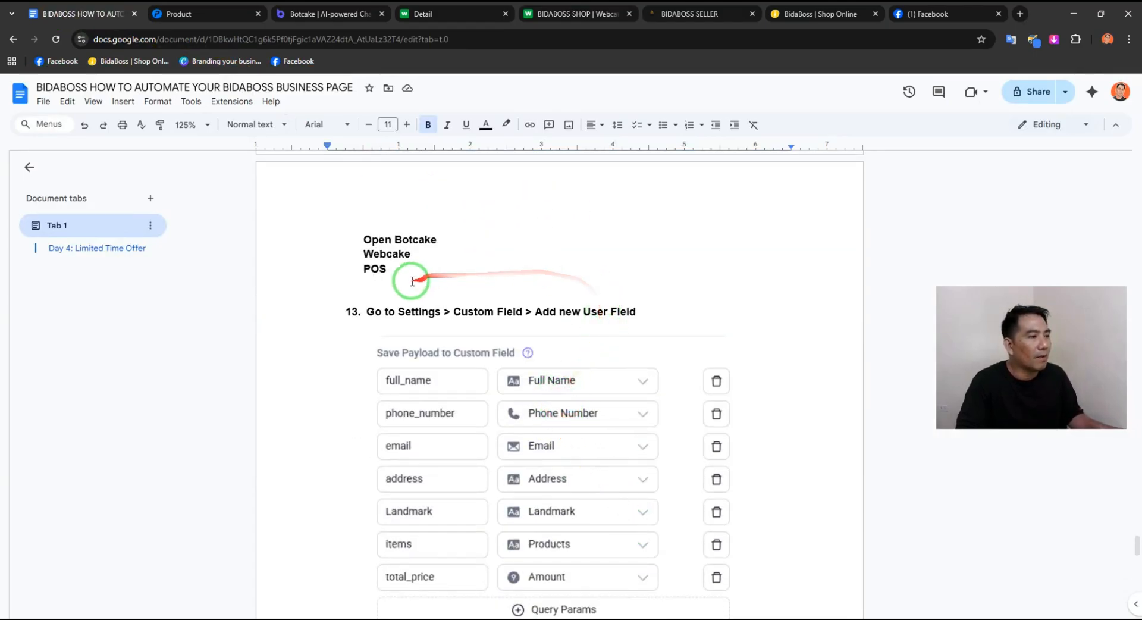
{"action": "scroll", "coordinate": [467, 327], "scroll_direction": "up", "scroll_amount": 2}
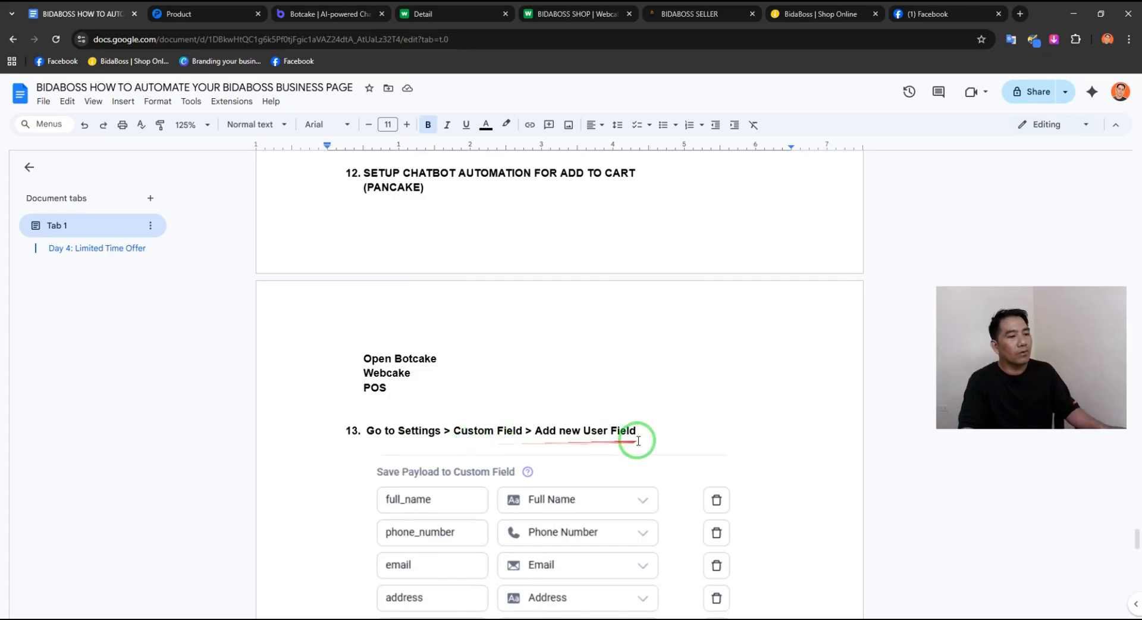
{"action": "scroll", "coordinate": [557, 316], "scroll_direction": "up", "scroll_amount": 2}
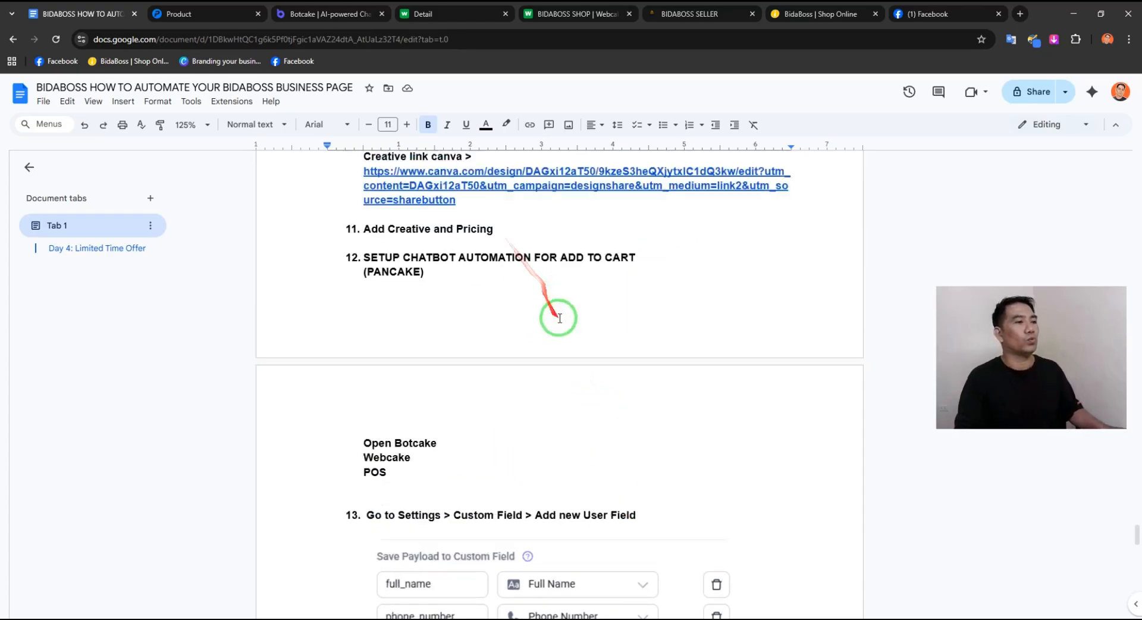
{"action": "left_click_drag", "start_coordinate": [1035, 382], "coordinate": [1038, 388]}
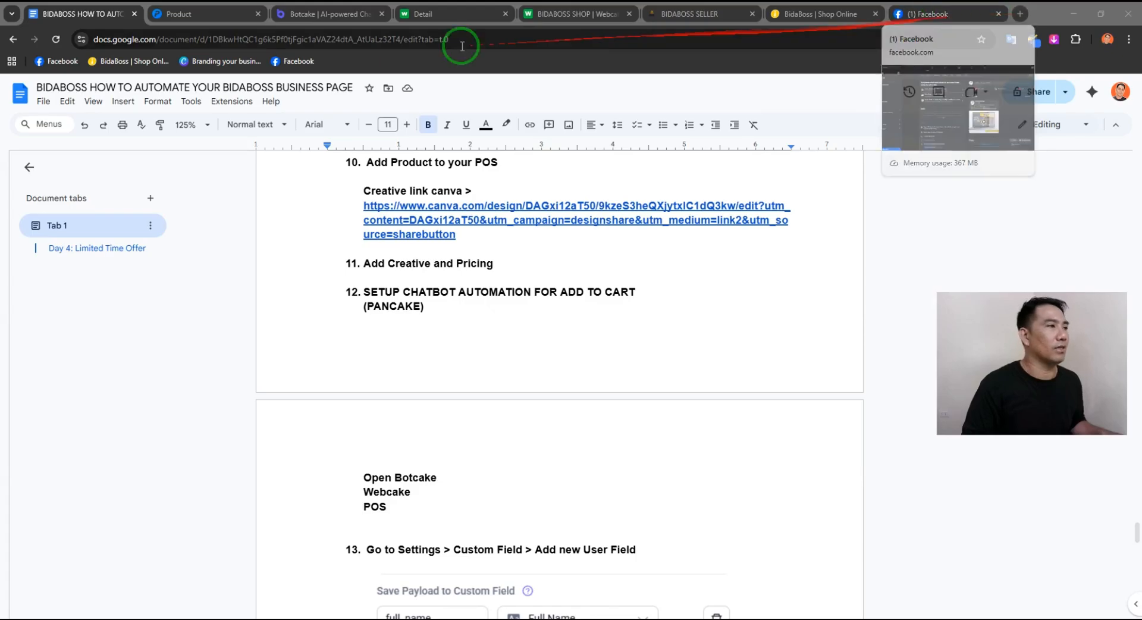
{"action": "left_click", "coordinate": [204, 17]}
{"action": "left_click", "coordinate": [104, 15]}
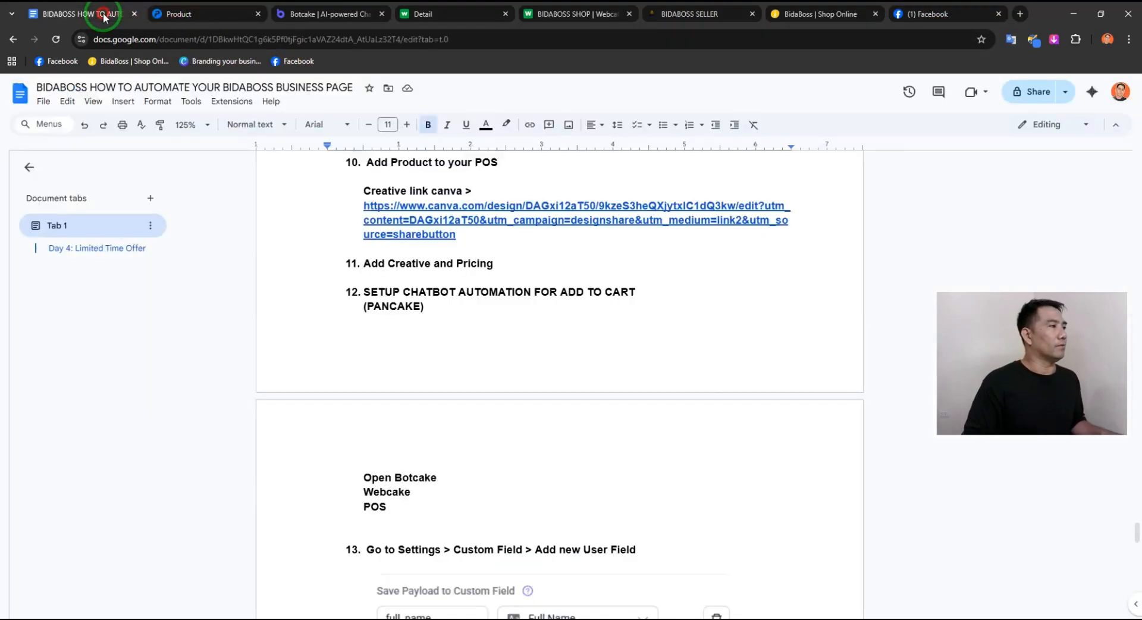
{"action": "scroll", "coordinate": [670, 438], "scroll_direction": "down", "scroll_amount": 3}
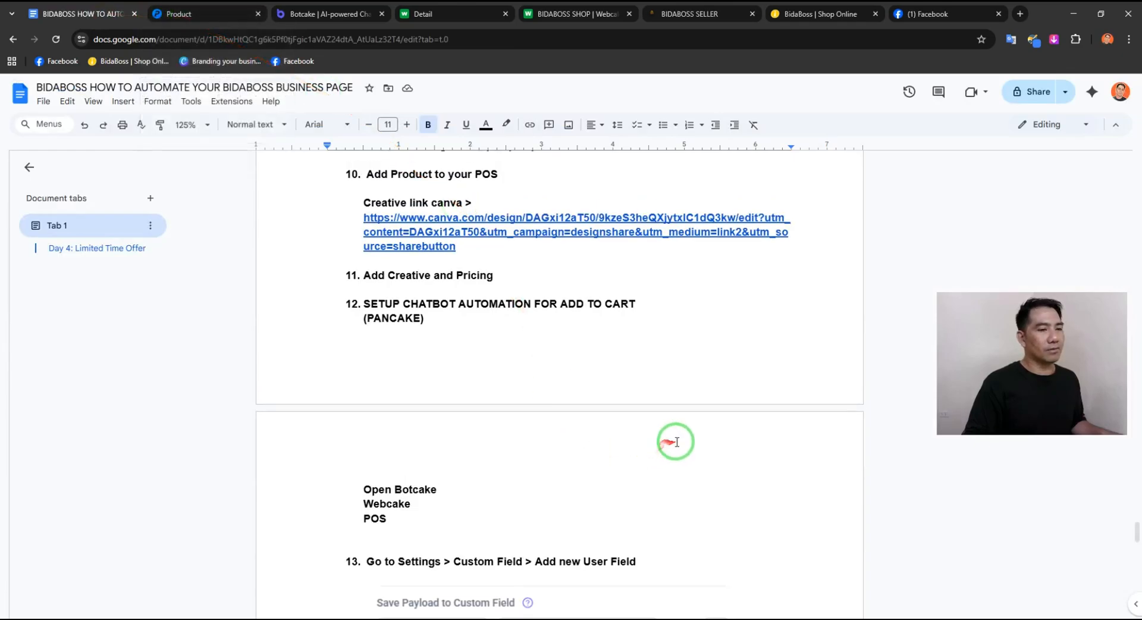
{"action": "scroll", "coordinate": [716, 526], "scroll_direction": "down", "scroll_amount": 3}
{"action": "scroll", "coordinate": [721, 530], "scroll_direction": "up", "scroll_amount": 3}
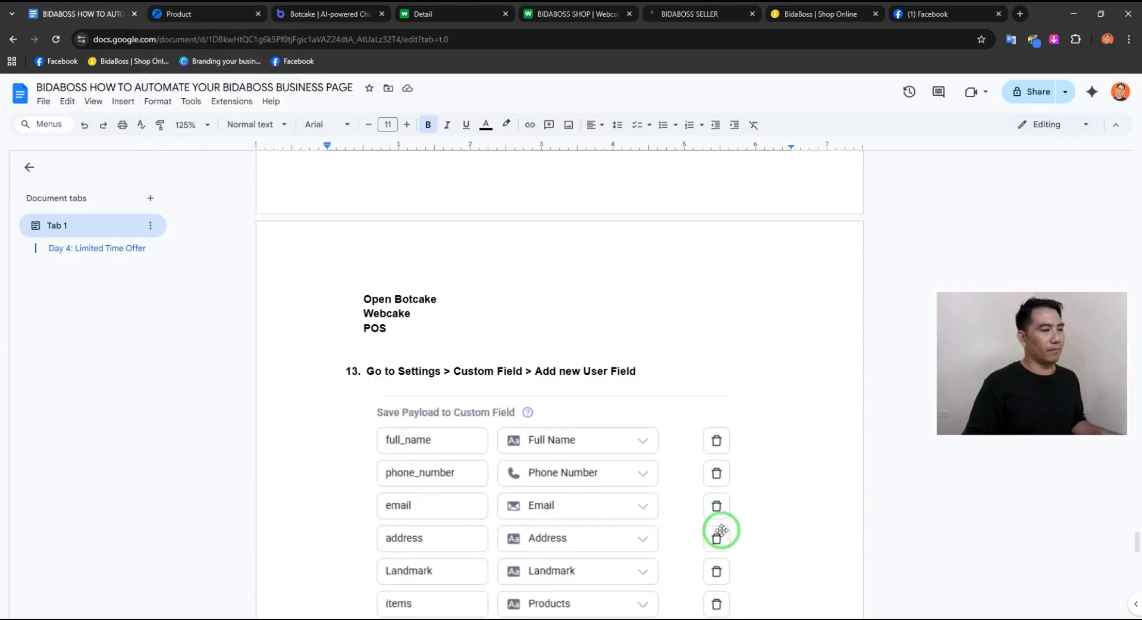
Step: Examine the payload-to-custom-field mapping shown under step 13 of the guide
{"action": "scroll", "coordinate": [482, 379], "scroll_direction": "up", "scroll_amount": 4}
{"action": "scroll", "coordinate": [483, 379], "scroll_direction": "down", "scroll_amount": 3}
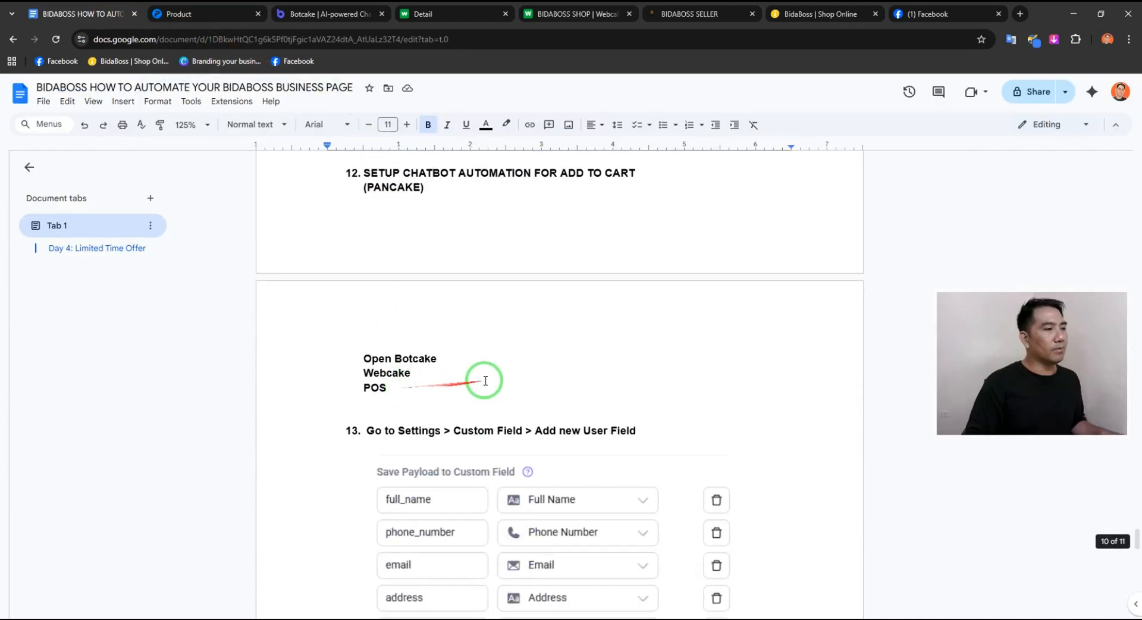
{"action": "scroll", "coordinate": [455, 388], "scroll_direction": "down", "scroll_amount": 3}
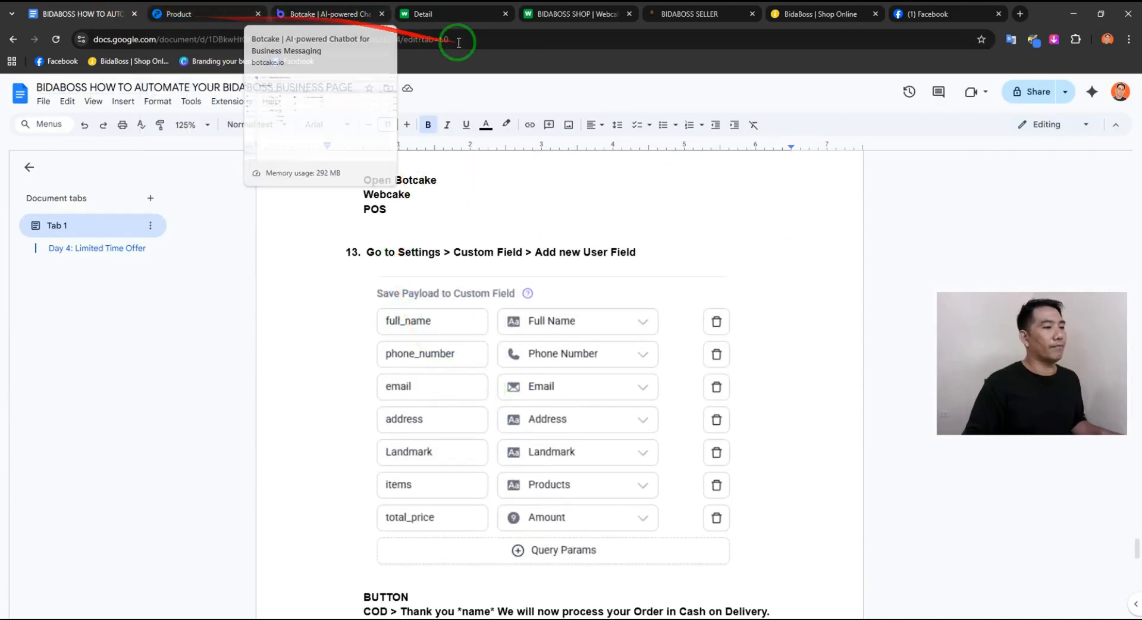
Step: Switch to Botcake and open the User Fields list in the Custom Field settings
{"action": "left_click", "coordinate": [203, 16]}
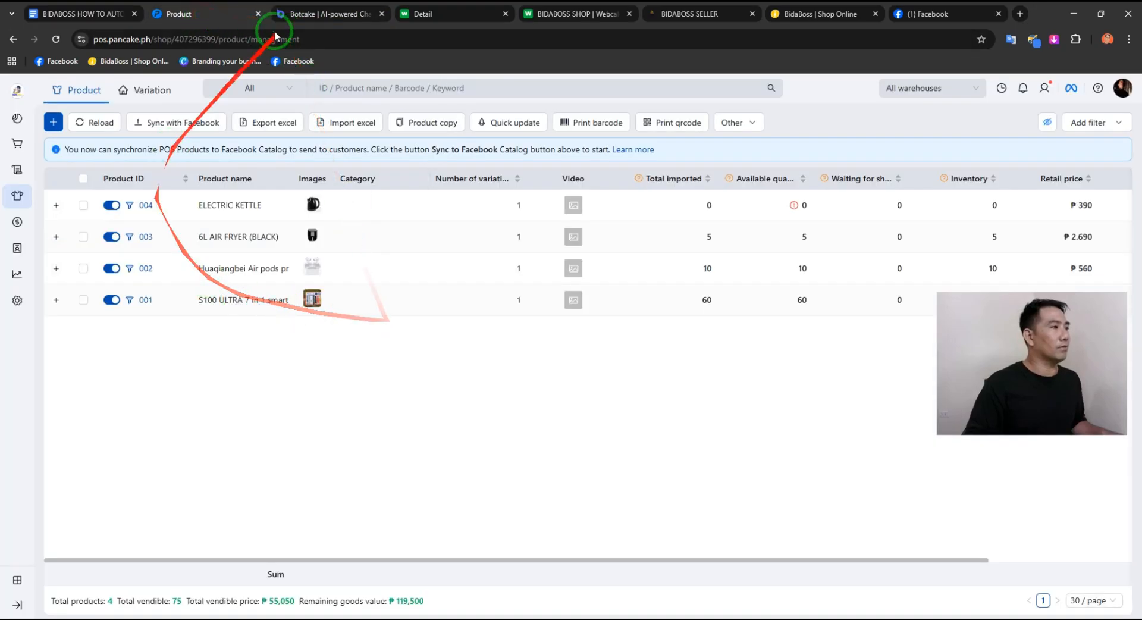
{"action": "left_click", "coordinate": [319, 15]}
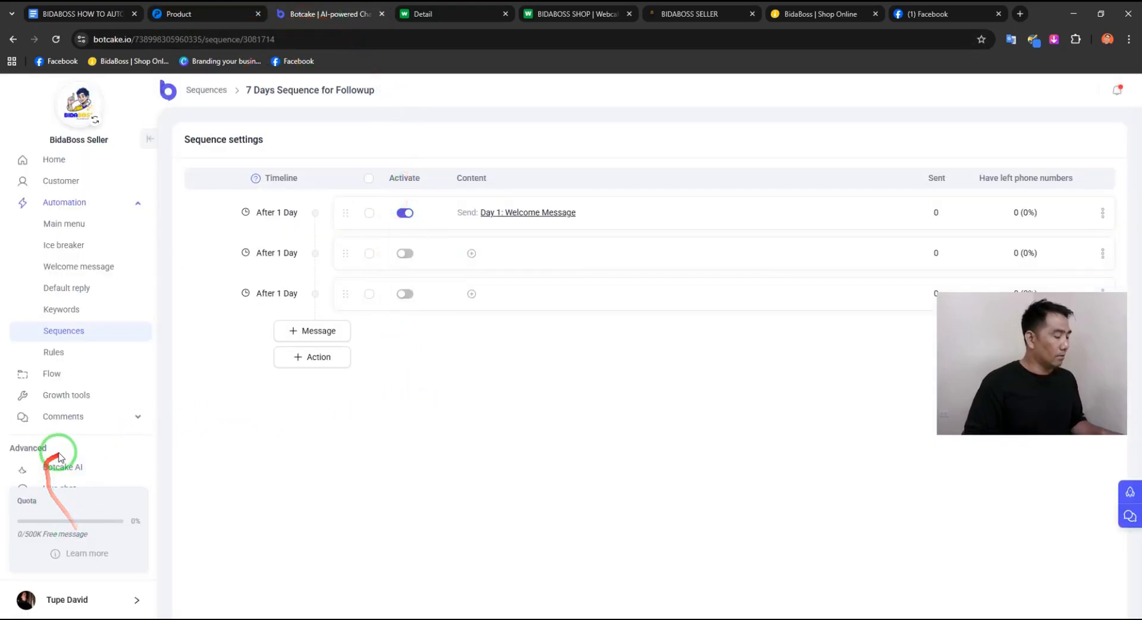
{"action": "scroll", "coordinate": [95, 450], "scroll_direction": "down", "scroll_amount": 2}
{"action": "left_click", "coordinate": [66, 474]}
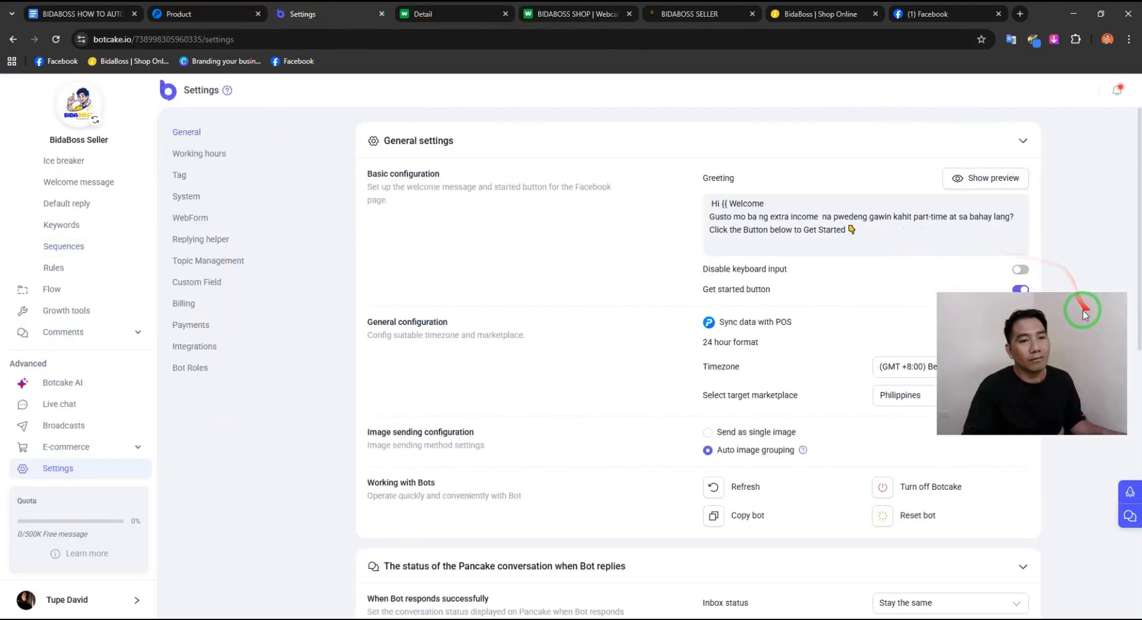
{"action": "left_click", "coordinate": [193, 283]}
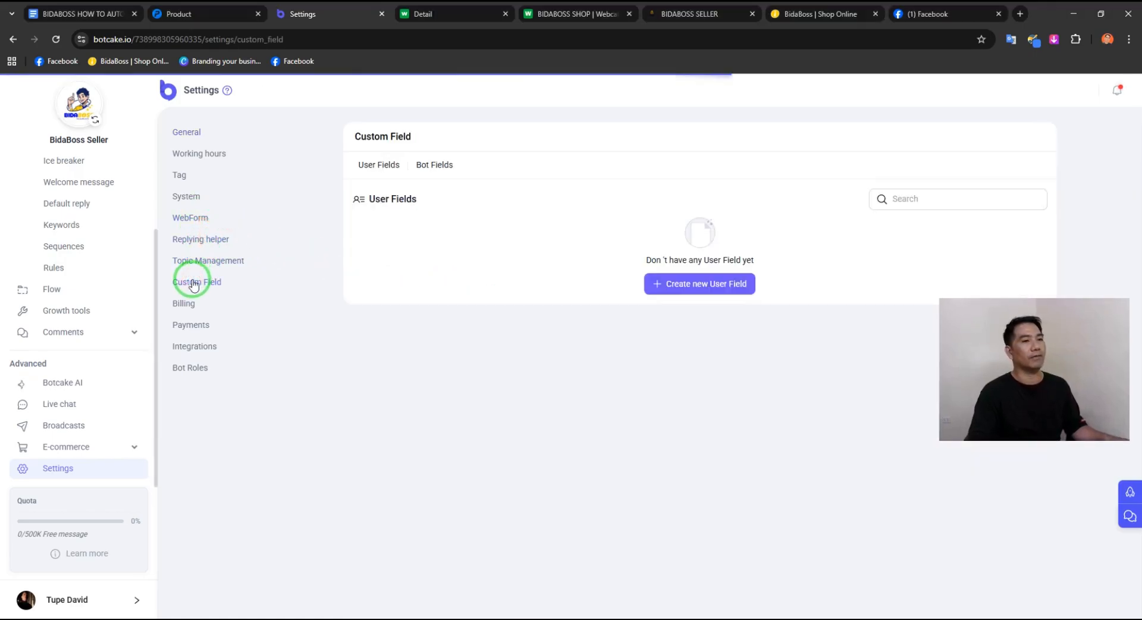
{"action": "left_click_drag", "start_coordinate": [983, 359], "coordinate": [949, 381]}
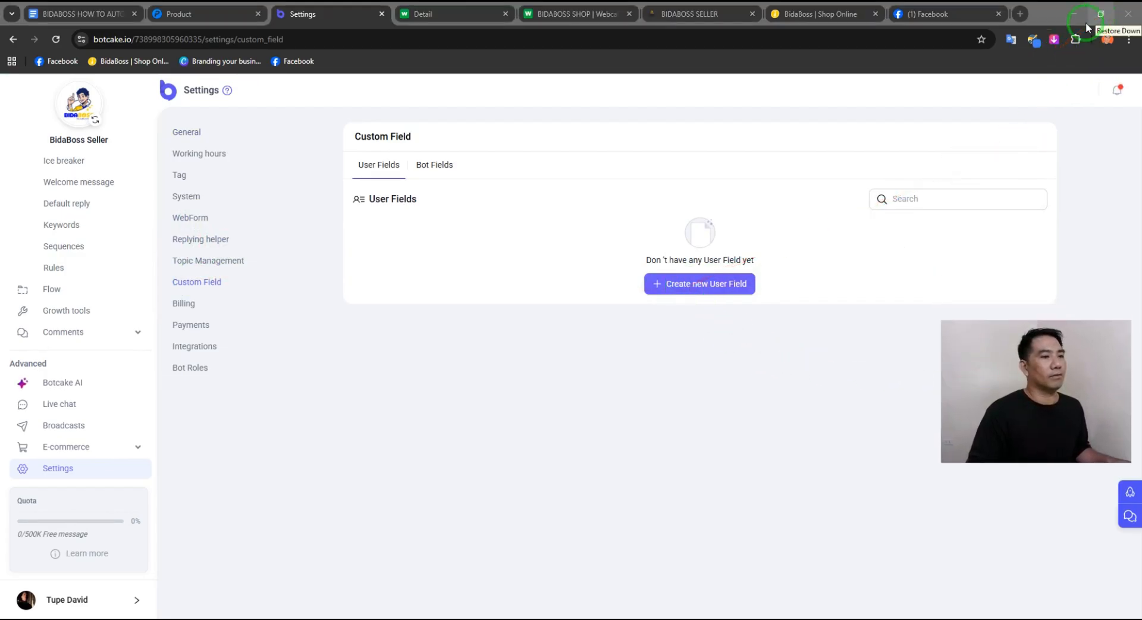
Step: Return to the Google Docs guide and review the custom field mapping, the COD and GCASH button replies and the popup order form instructions
{"action": "left_click", "coordinate": [75, 17]}
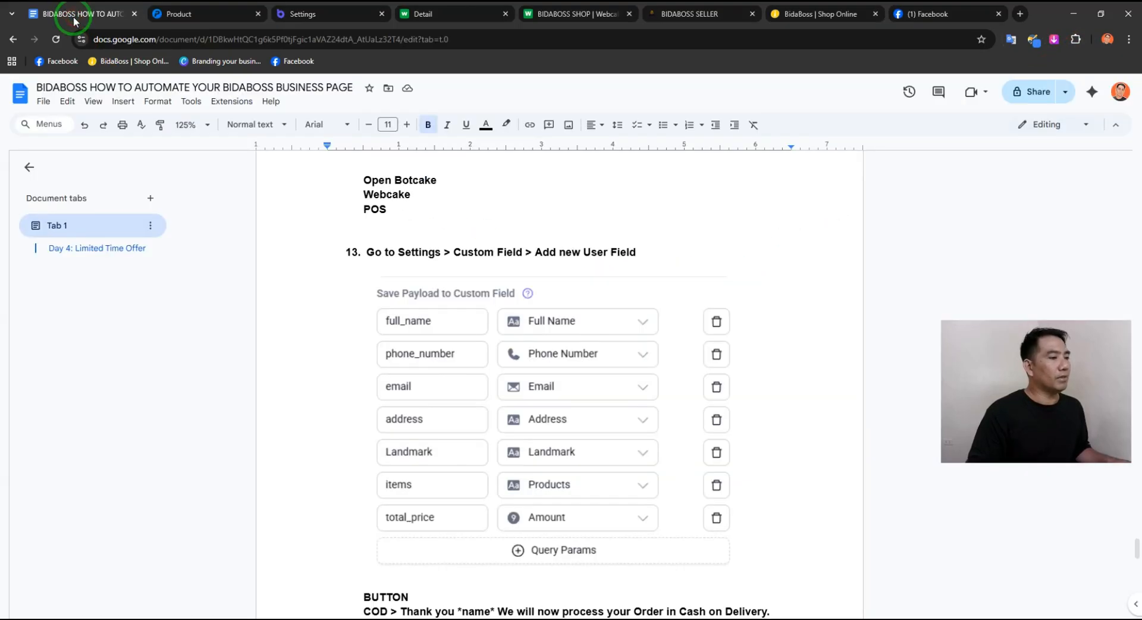
{"action": "scroll", "coordinate": [478, 517], "scroll_direction": "down", "scroll_amount": 3}
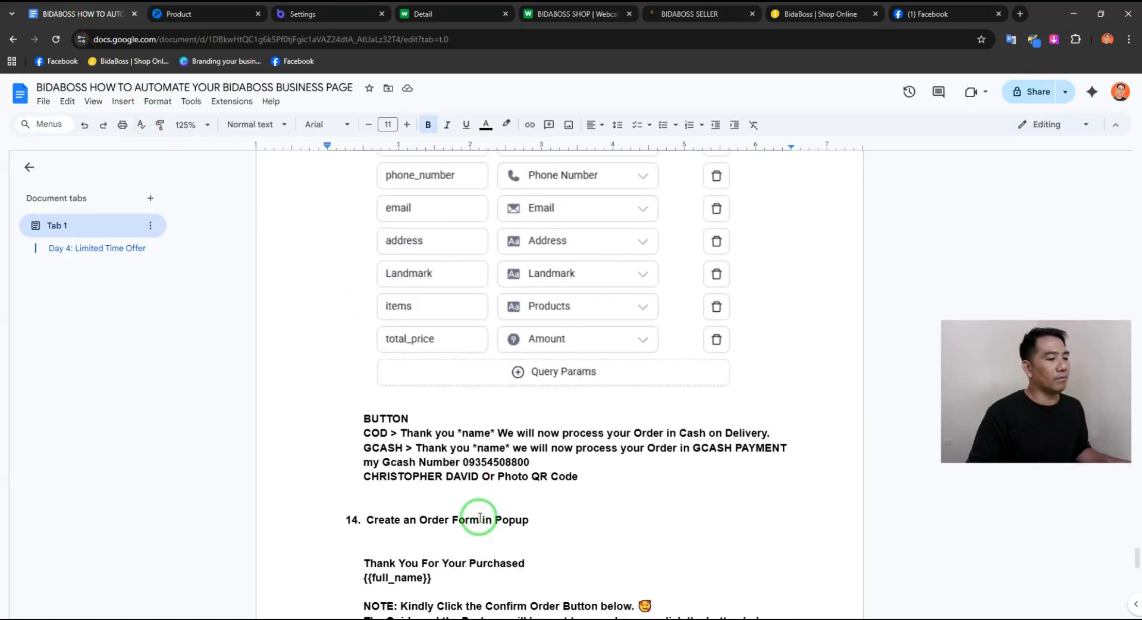
{"action": "scroll", "coordinate": [476, 510], "scroll_direction": "up", "scroll_amount": 1}
{"action": "scroll", "coordinate": [449, 477], "scroll_direction": "down", "scroll_amount": 5}
{"action": "scroll", "coordinate": [452, 482], "scroll_direction": "up", "scroll_amount": 9}
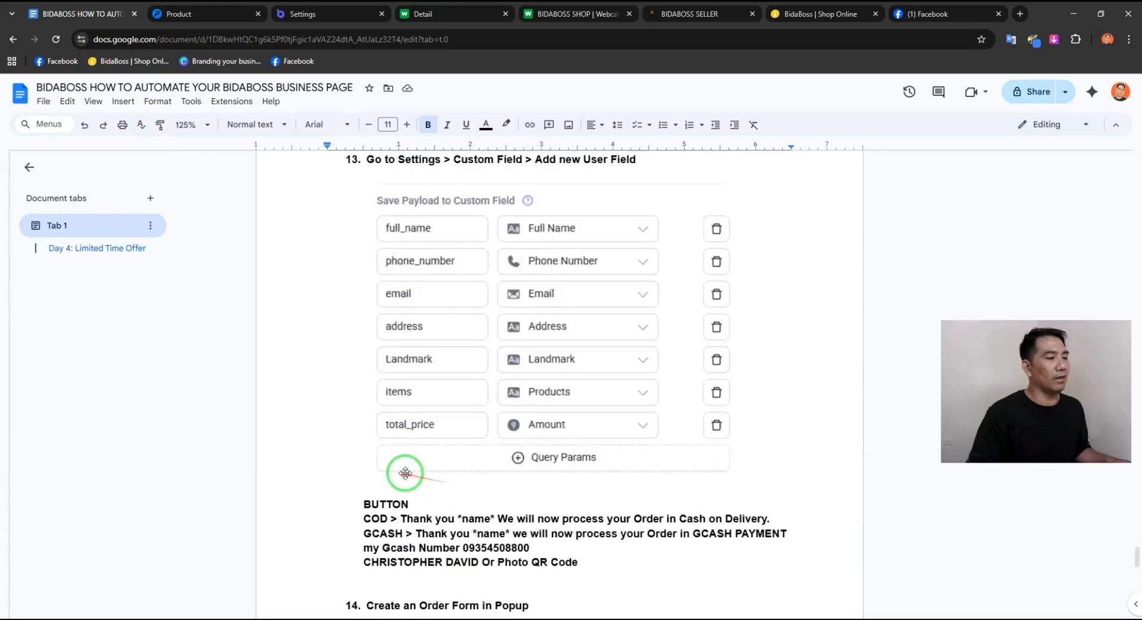
{"action": "left_click", "coordinate": [197, 13]}
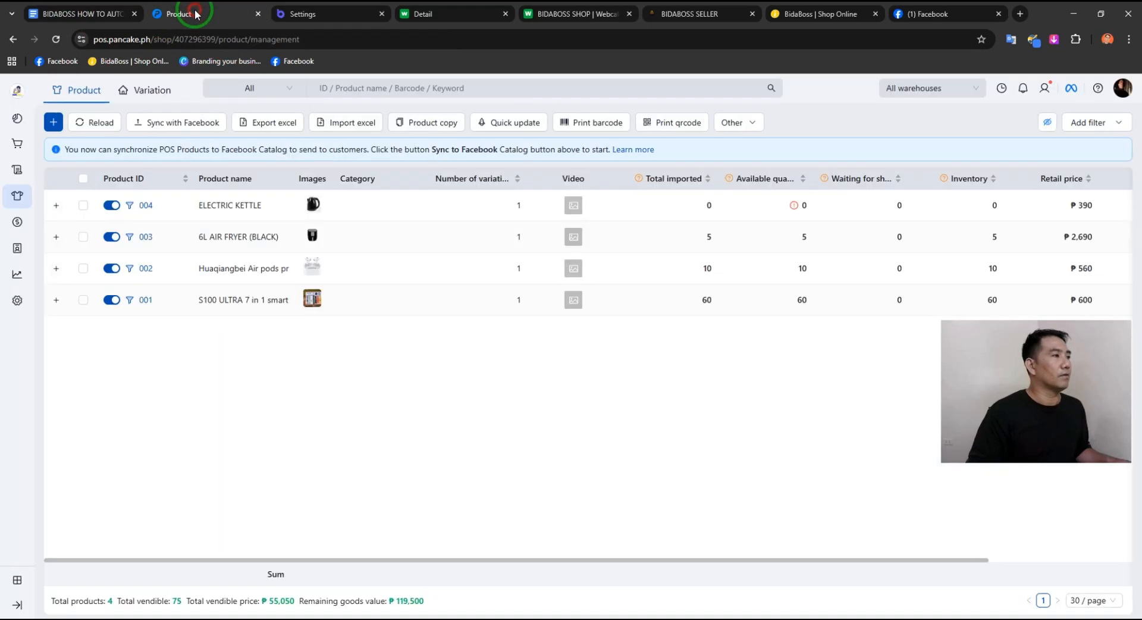
{"action": "left_click", "coordinate": [298, 13]}
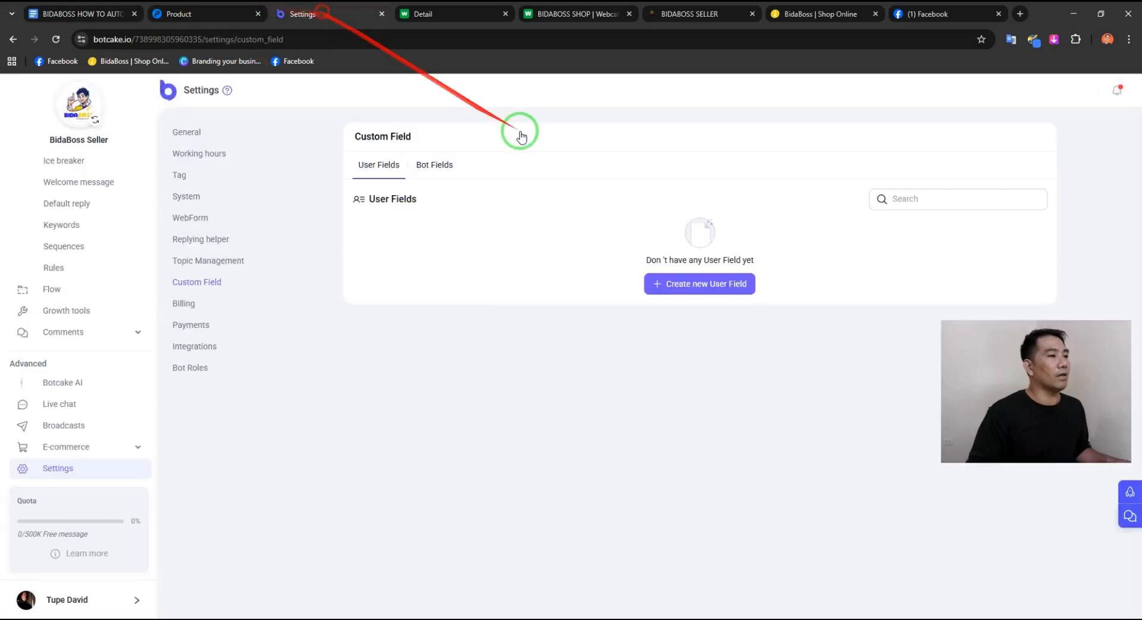
{"action": "left_click", "coordinate": [688, 285]}
{"action": "left_click", "coordinate": [498, 240]}
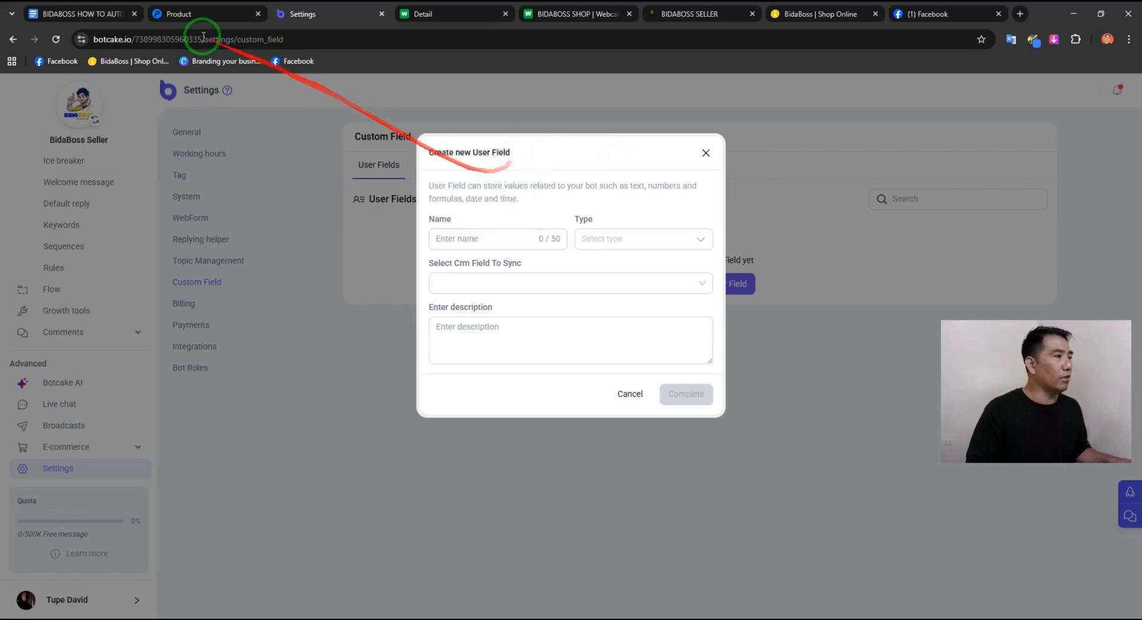
{"action": "left_click", "coordinate": [63, 15]}
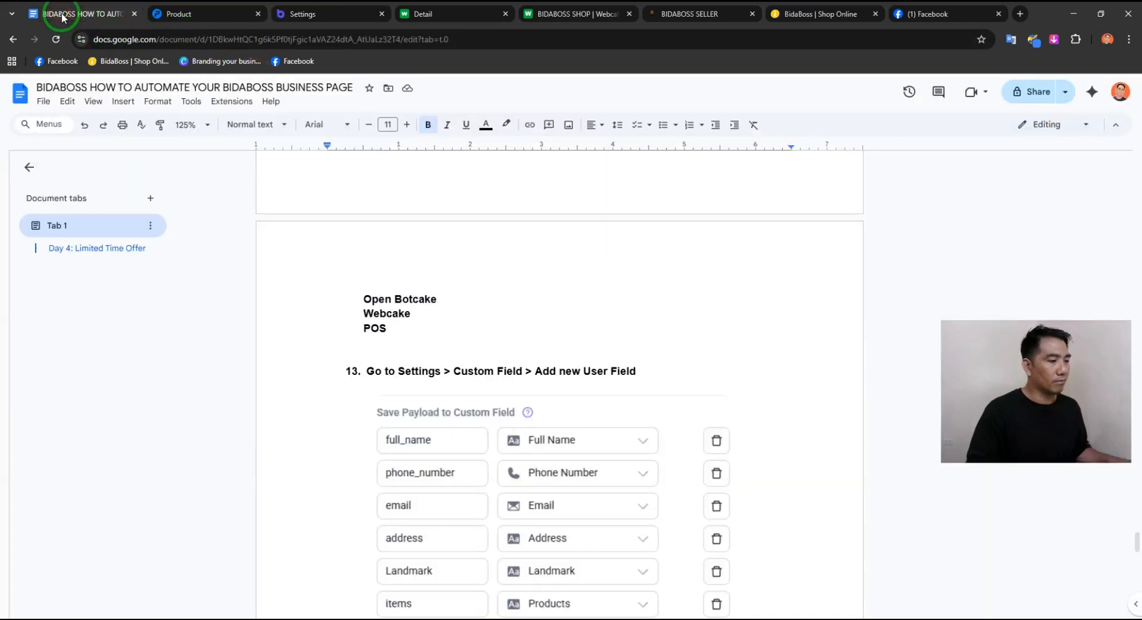
{"action": "left_click", "coordinate": [1101, 15]}
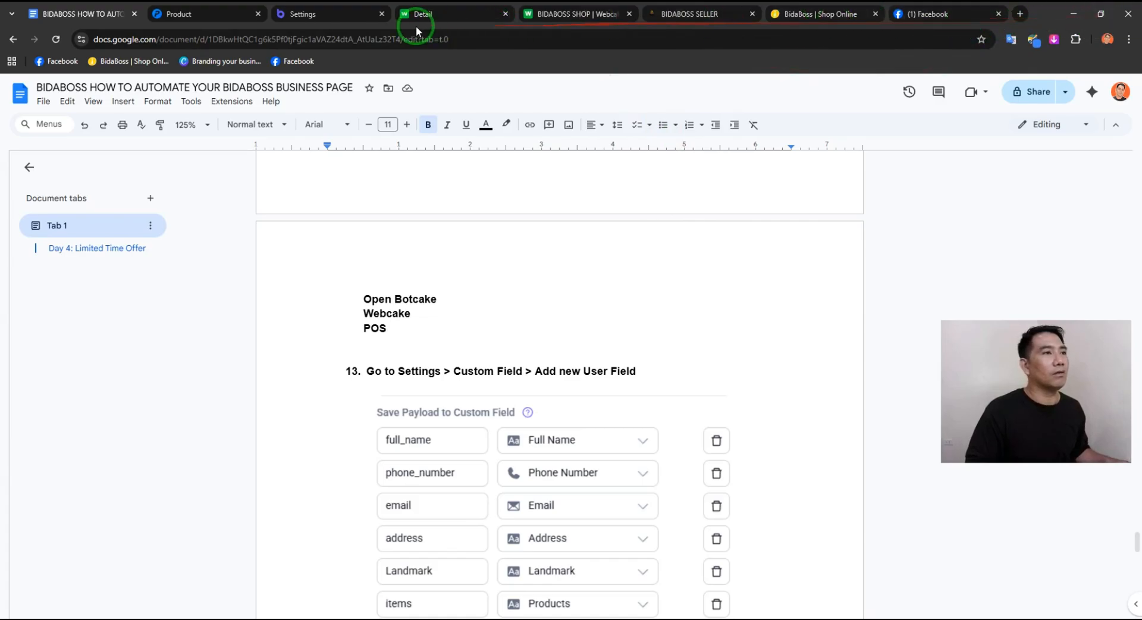
{"action": "left_click", "coordinate": [223, 21]}
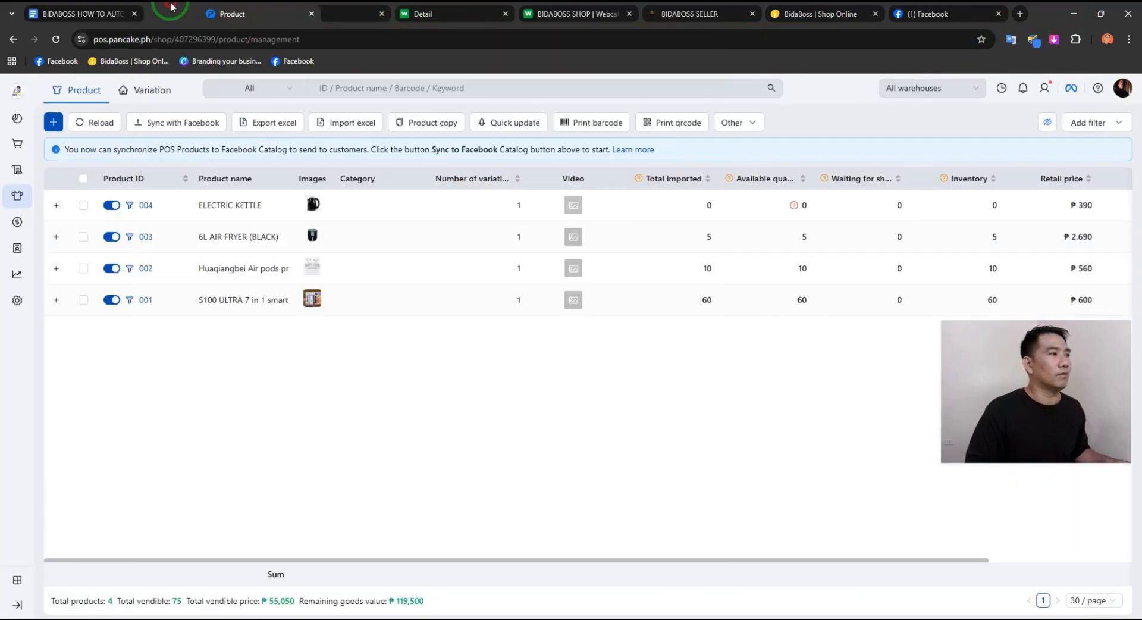
{"action": "left_click", "coordinate": [312, 18]}
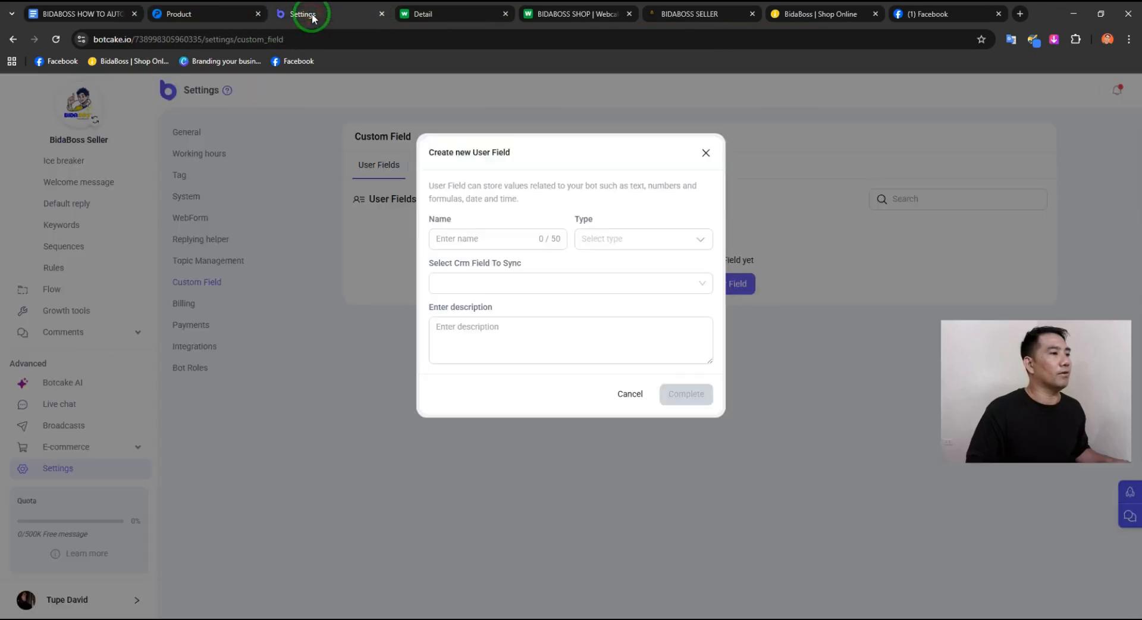
{"action": "left_click", "coordinate": [706, 153]}
Step: Detach the Botcake settings page into its own window, reduce the main browser window and place the two side by side
{"action": "left_click_drag", "start_coordinate": [305, 17], "coordinate": [618, 76]}
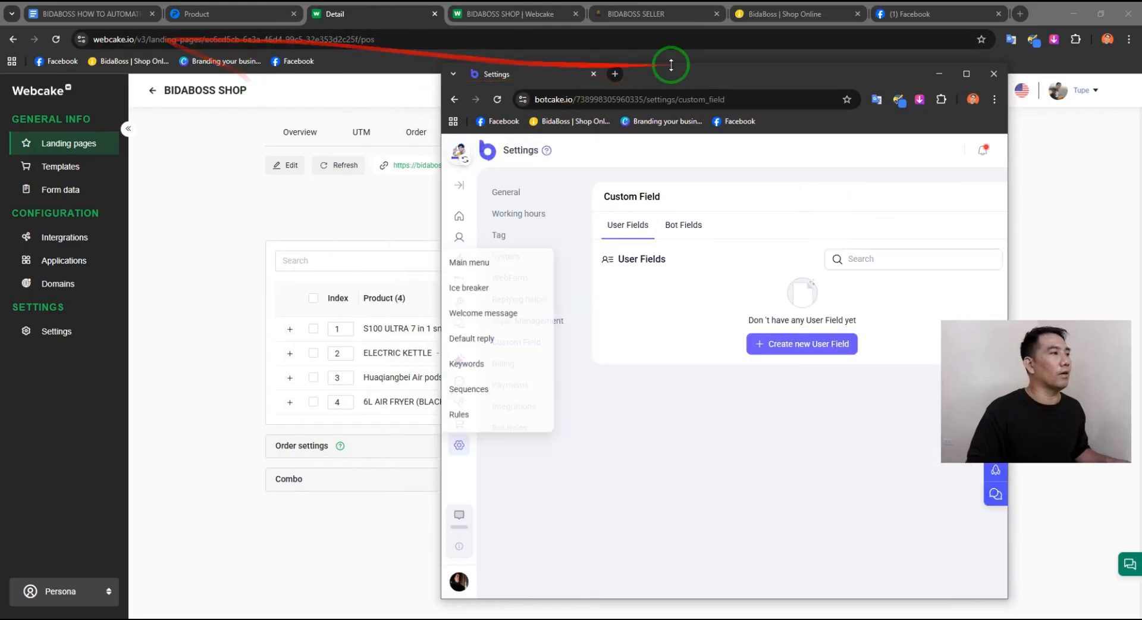
{"action": "left_click", "coordinate": [1099, 14]}
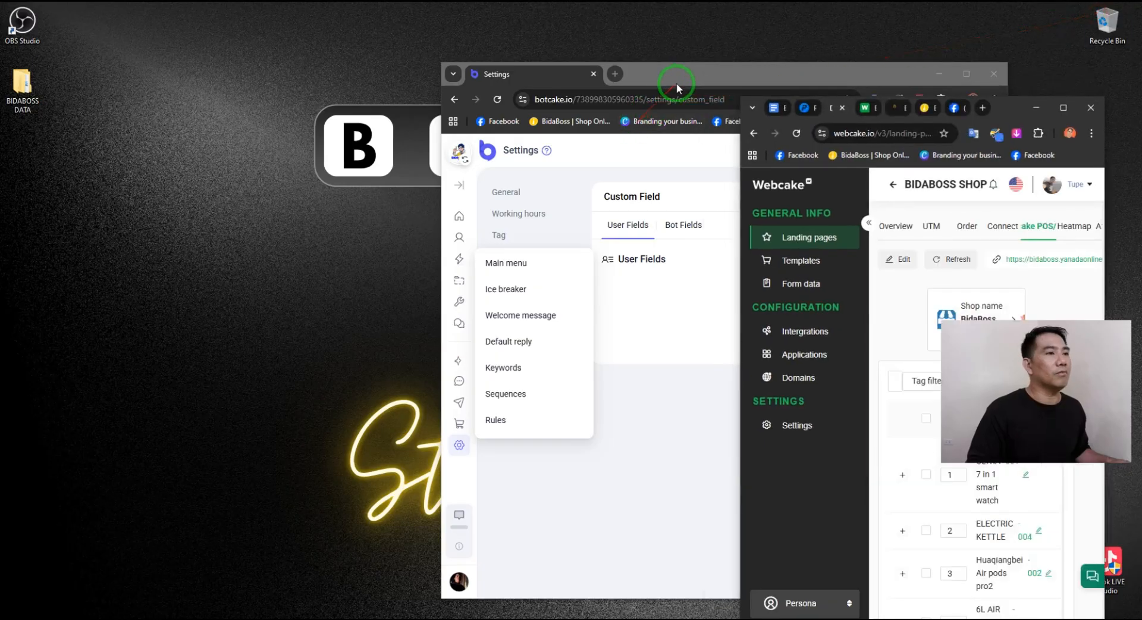
{"action": "left_click_drag", "start_coordinate": [677, 84], "coordinate": [620, 66]}
{"action": "left_click_drag", "start_coordinate": [1031, 121], "coordinate": [295, 61]}
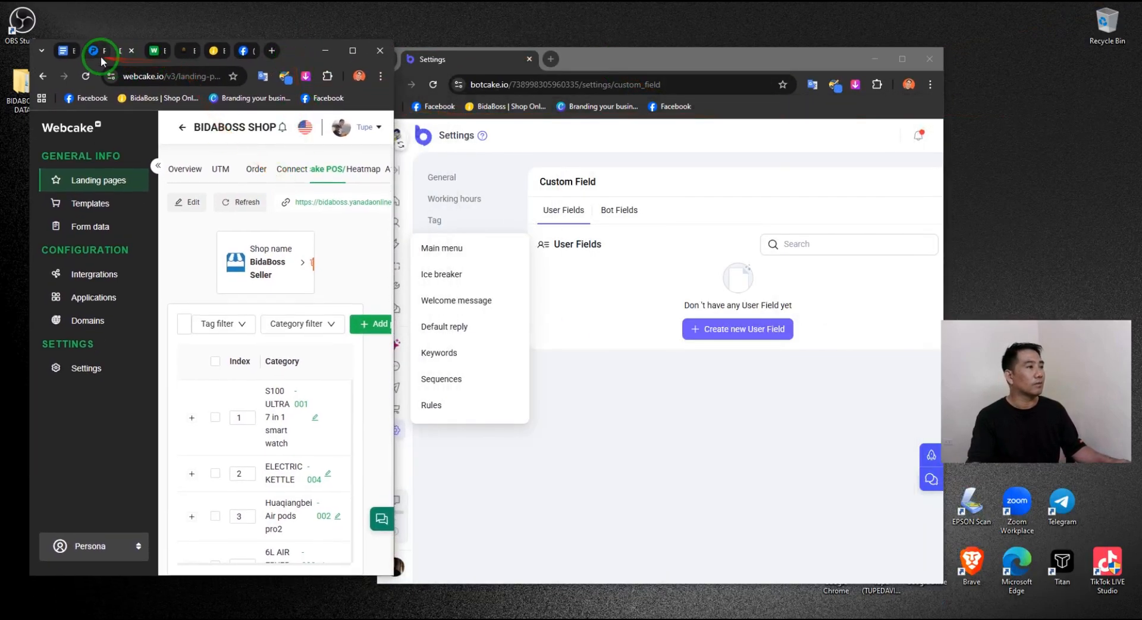
Step: Show the Google Docs guide in the main browser window and widen it to display the full custom field mapping
{"action": "left_click", "coordinate": [66, 51]}
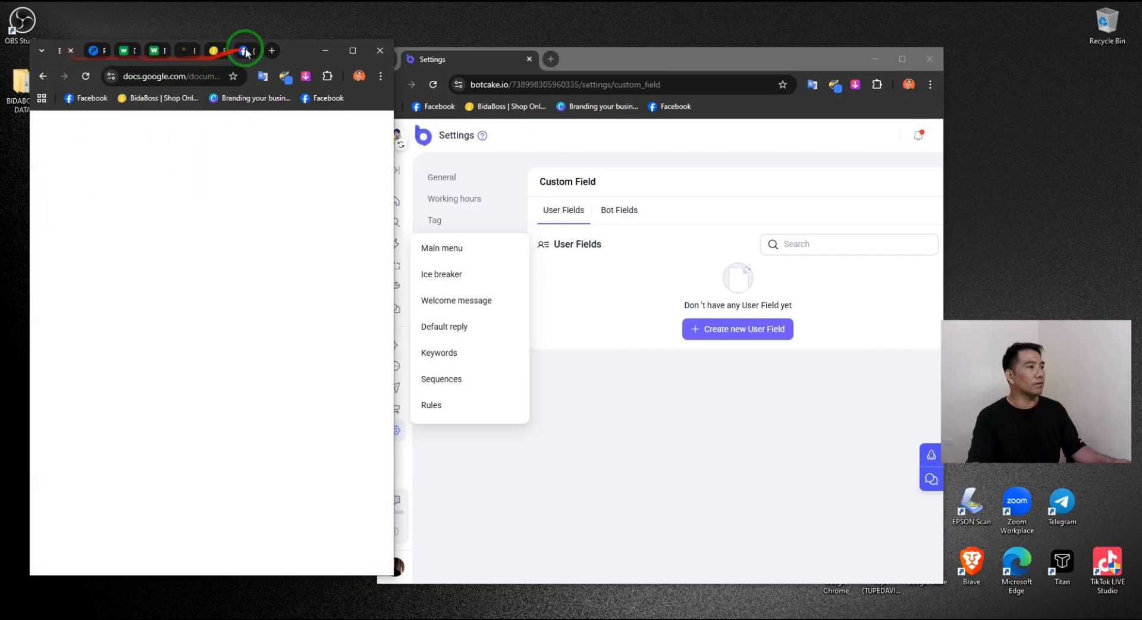
{"action": "left_click_drag", "start_coordinate": [288, 47], "coordinate": [266, 18]}
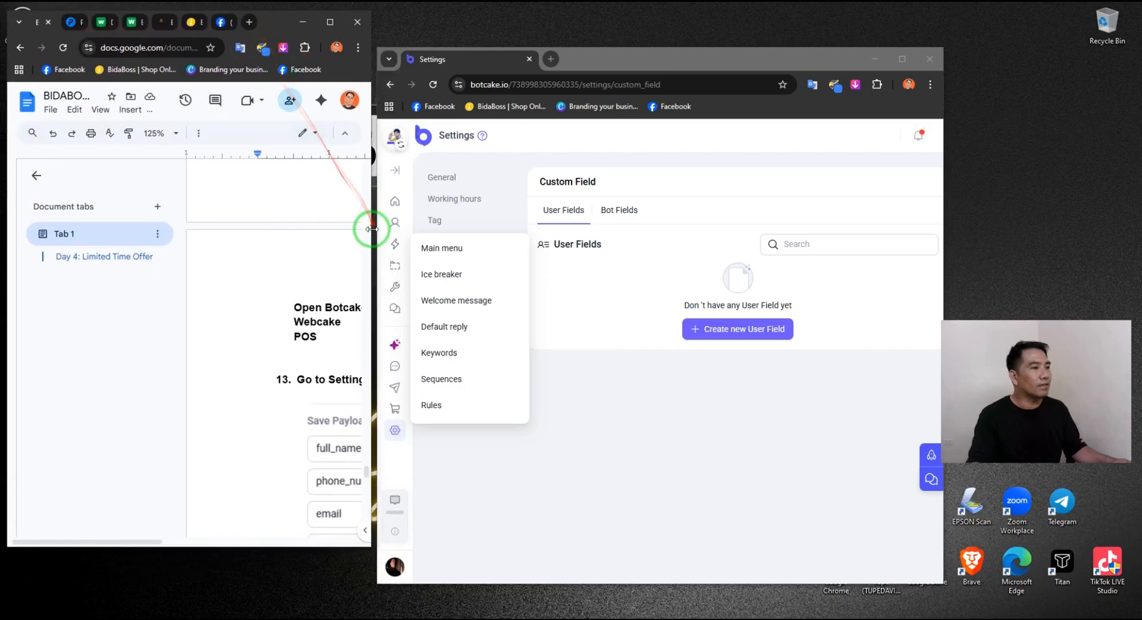
{"action": "left_click_drag", "start_coordinate": [371, 229], "coordinate": [543, 229]}
{"action": "scroll", "coordinate": [382, 311], "scroll_direction": "down", "scroll_amount": 4}
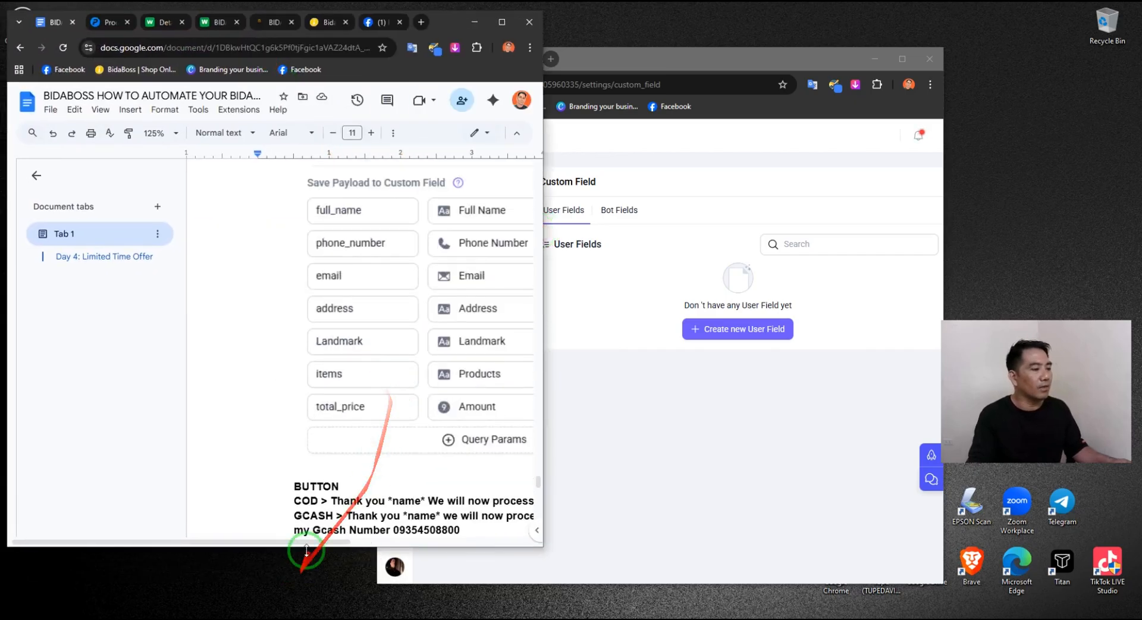
{"action": "left_click_drag", "start_coordinate": [308, 542], "coordinate": [426, 540]}
Step: Reposition the guide and Botcake windows side by side and widen Botcake so the mapping and Custom Field page are both readable
{"action": "left_click_drag", "start_coordinate": [698, 58], "coordinate": [864, 27]}
{"action": "left_click_drag", "start_coordinate": [1049, 395], "coordinate": [589, 544]}
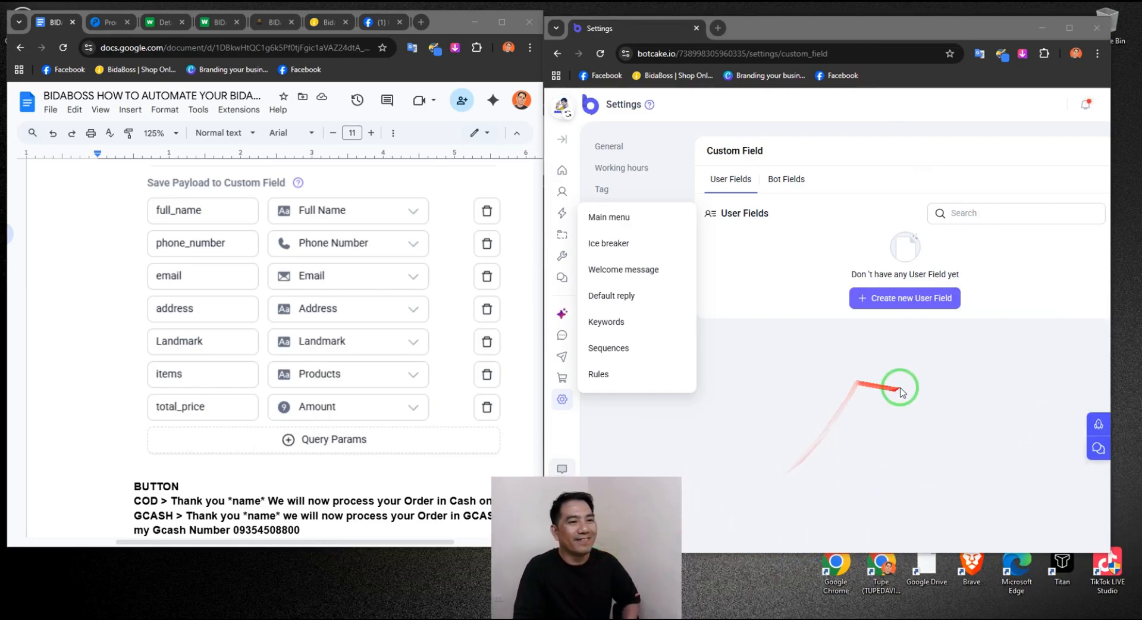
{"action": "left_click_drag", "start_coordinate": [764, 34], "coordinate": [742, 34]}
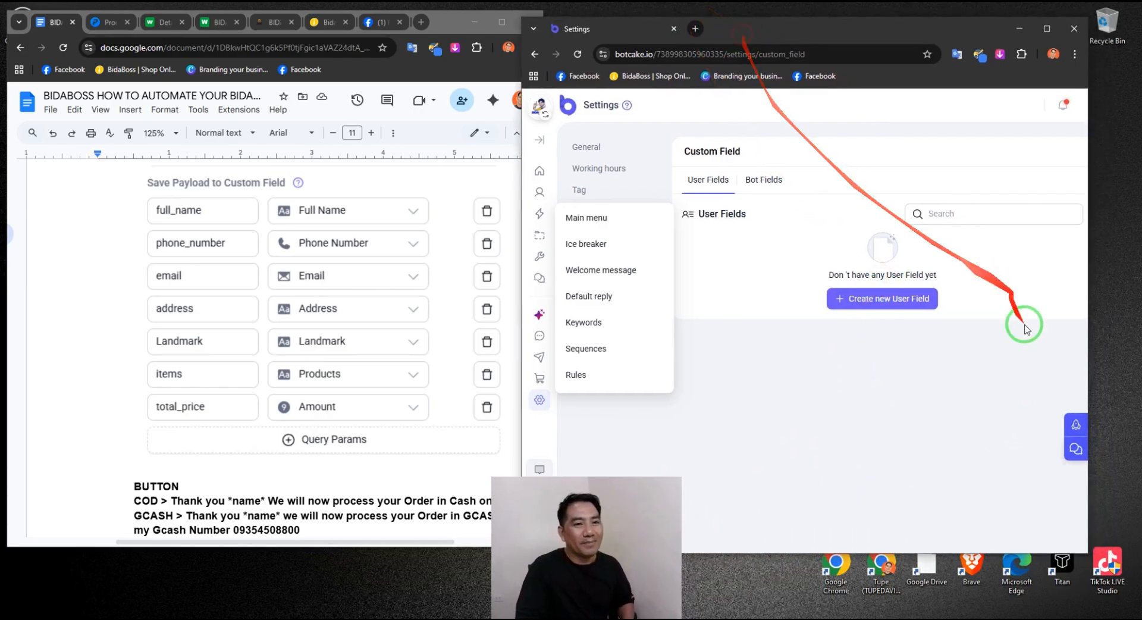
{"action": "left_click_drag", "start_coordinate": [1088, 304], "coordinate": [1118, 304]}
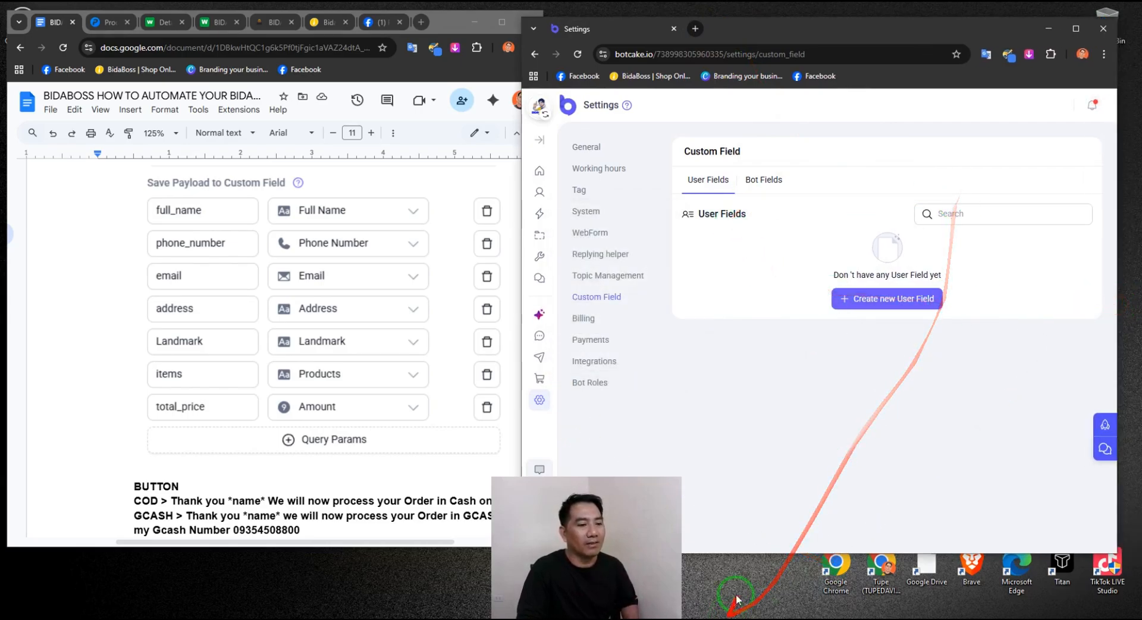
{"action": "left_click", "coordinate": [434, 185]}
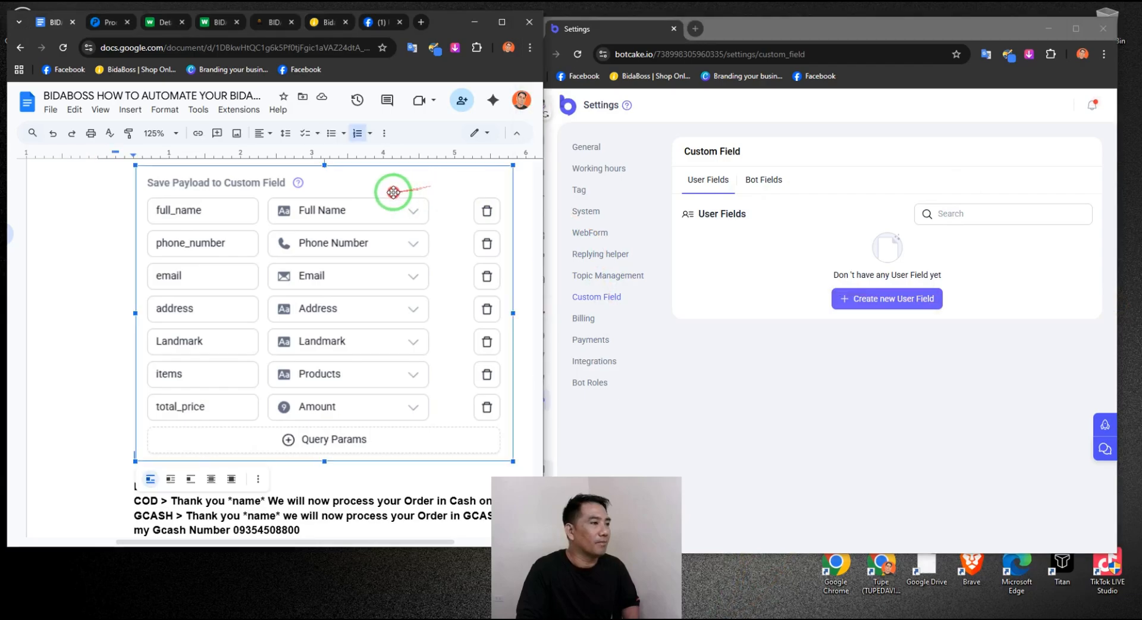
{"action": "left_click_drag", "start_coordinate": [438, 27], "coordinate": [341, 42]}
{"action": "left_click_drag", "start_coordinate": [820, 36], "coordinate": [725, 33]}
{"action": "left_click_drag", "start_coordinate": [1022, 318], "coordinate": [1096, 313]}
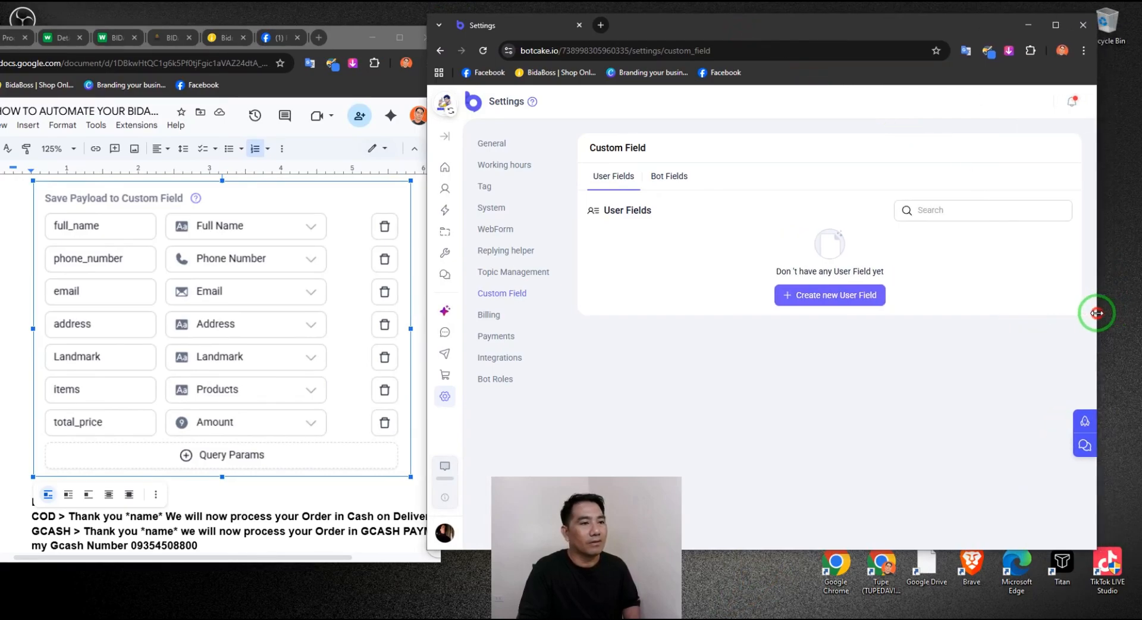
Step: Start a new user field in Botcake named Full Name with the type Text
{"action": "left_click", "coordinate": [831, 294]}
{"action": "left_click", "coordinate": [684, 249]}
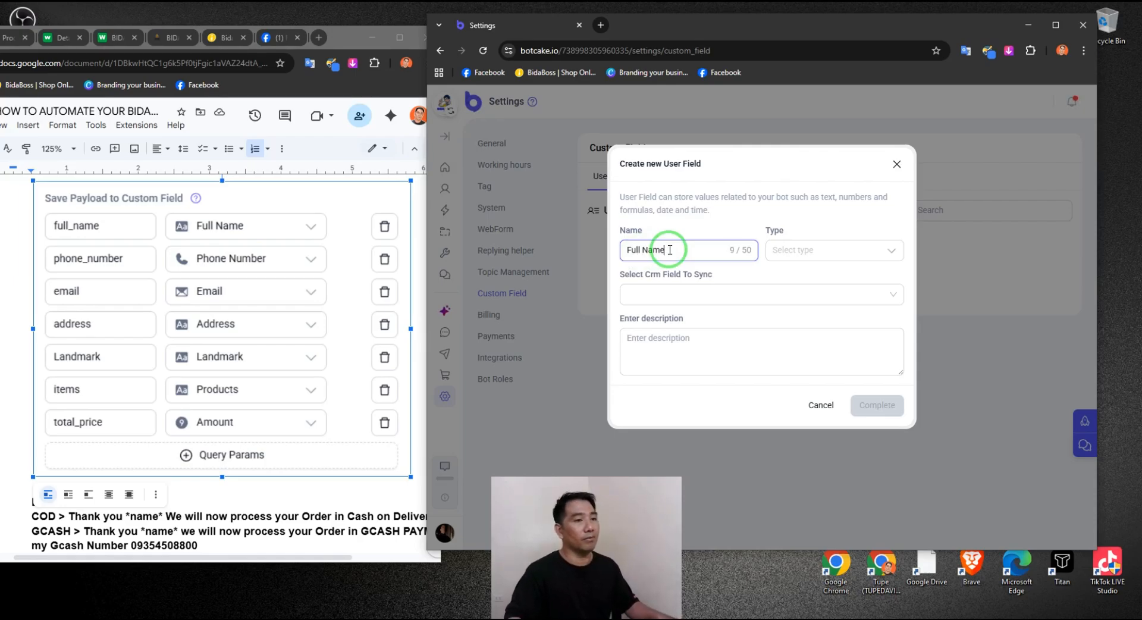
{"action": "left_click", "coordinate": [811, 250]}
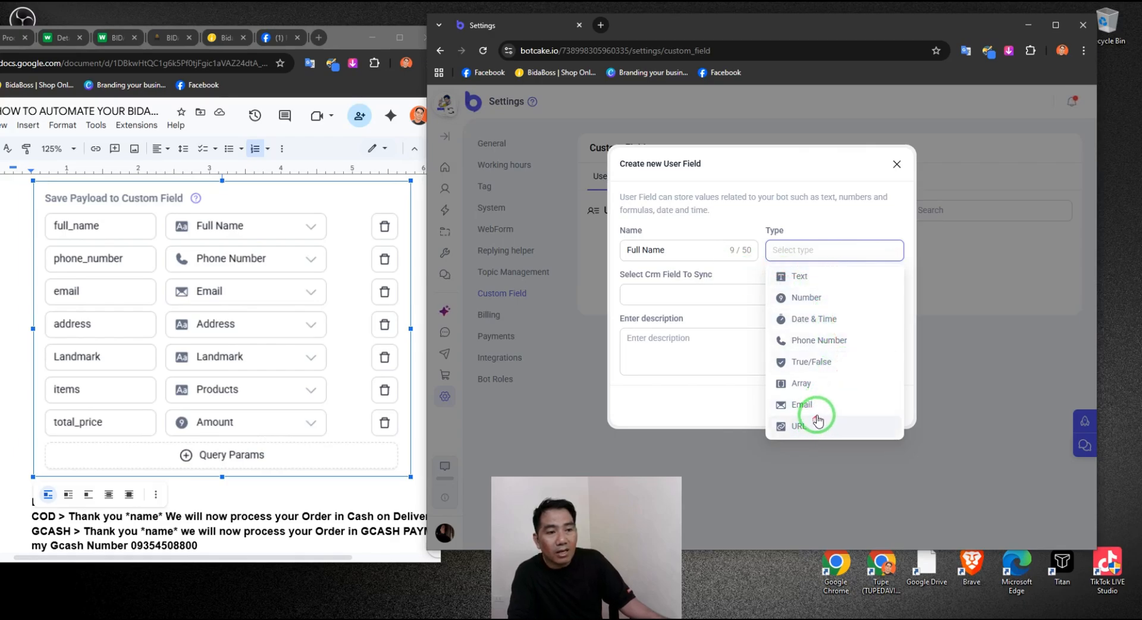
{"action": "mouse_move", "coordinate": [810, 277]}
{"action": "left_mouse_down"}
{"action": "mouse_move", "coordinate": [840, 330]}
{"action": "mouse_move", "coordinate": [822, 395]}
{"action": "mouse_move", "coordinate": [832, 251]}
{"action": "left_mouse_up"}
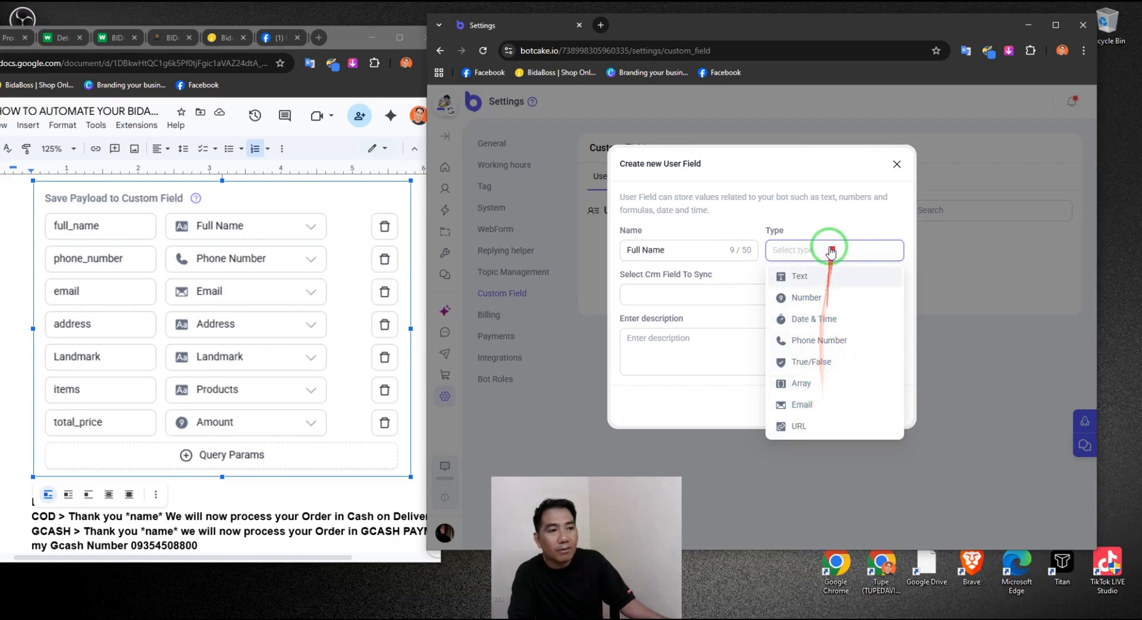
{"action": "left_click", "coordinate": [831, 251]}
{"action": "left_click", "coordinate": [830, 250]}
{"action": "left_click", "coordinate": [803, 281]}
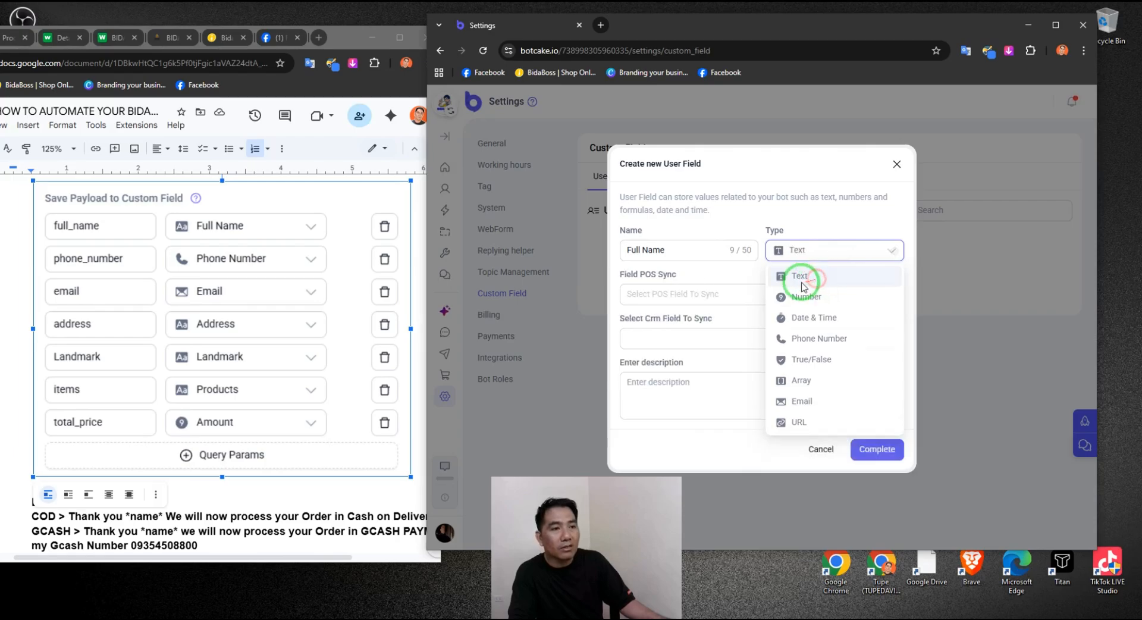
Step: Sync the new Full Name field with the POS field Customer name, leave its CRM sync empty and save it
{"action": "left_click", "coordinate": [725, 295]}
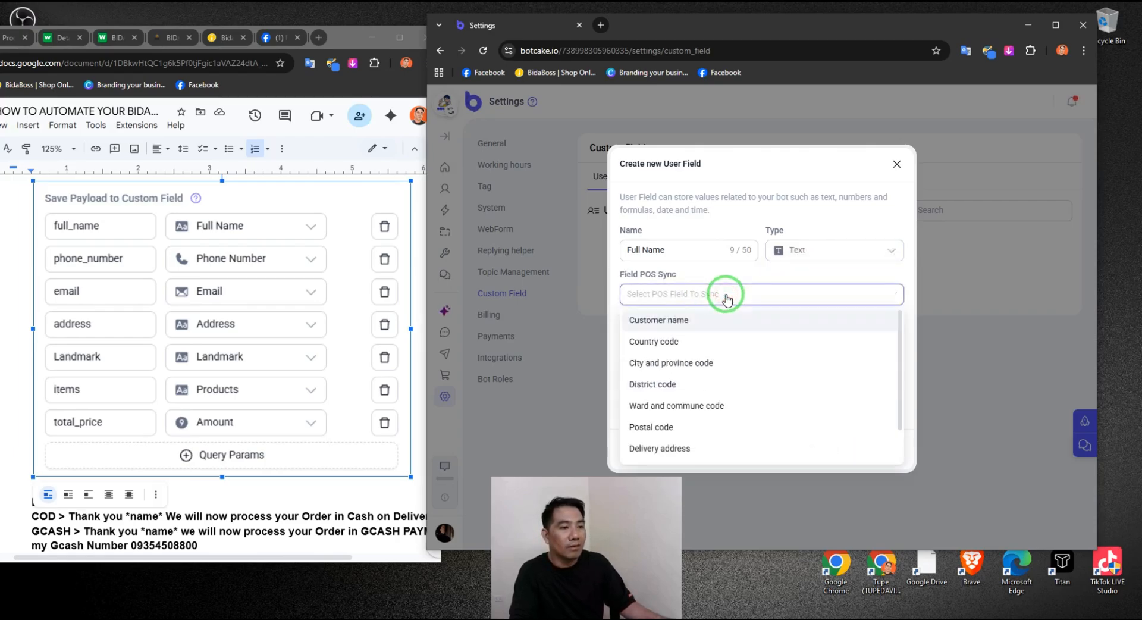
{"action": "left_click", "coordinate": [690, 329]}
{"action": "left_click_drag", "start_coordinate": [695, 316], "coordinate": [777, 301]}
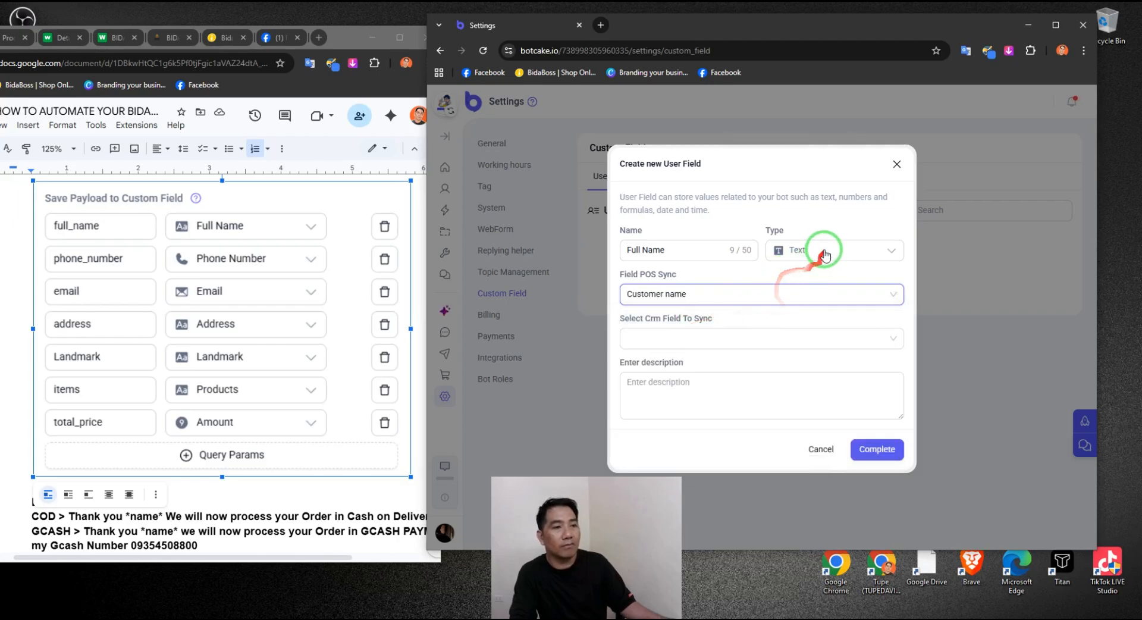
{"action": "left_click_drag", "start_coordinate": [824, 245], "coordinate": [705, 344]}
{"action": "left_click", "coordinate": [705, 343]}
{"action": "left_click", "coordinate": [707, 343]}
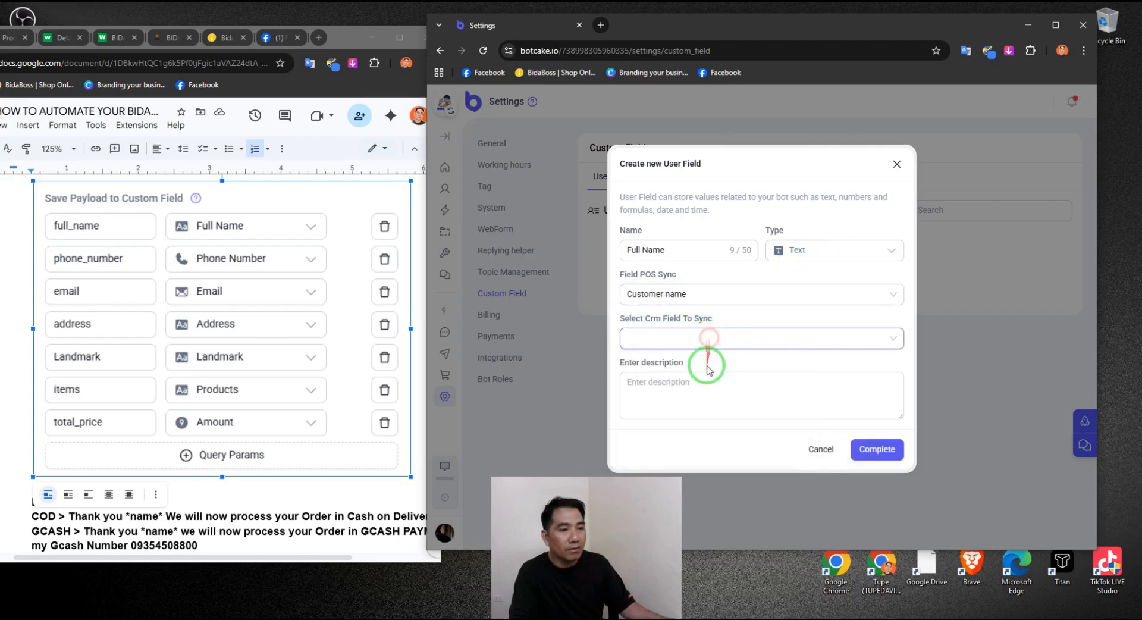
{"action": "left_click", "coordinate": [708, 337]}
{"action": "left_click", "coordinate": [668, 363]}
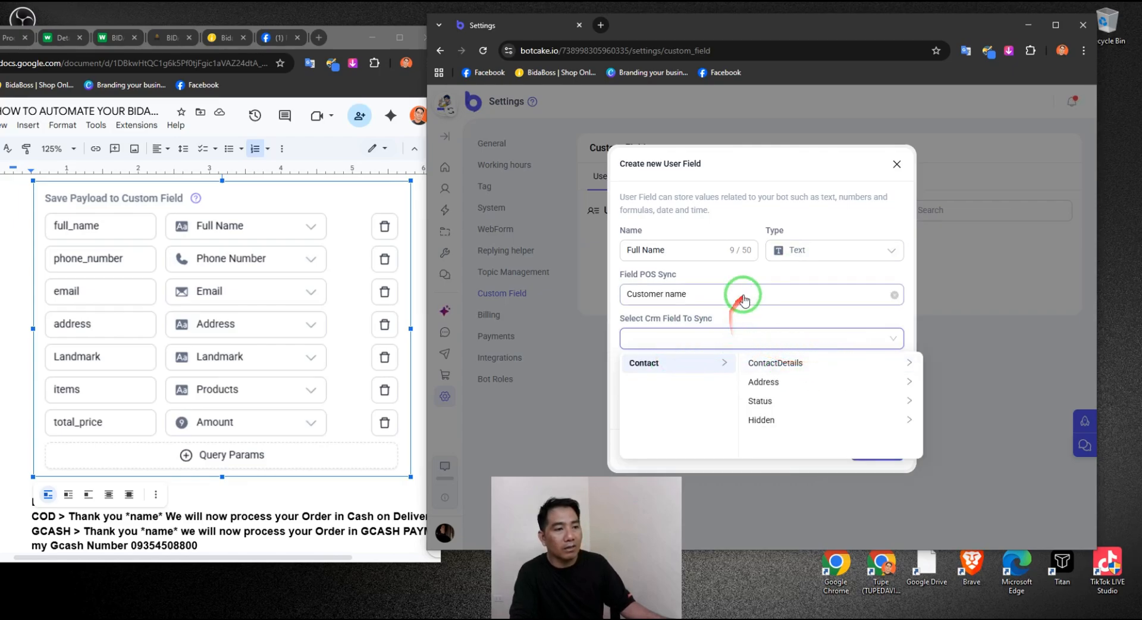
{"action": "left_click", "coordinate": [739, 322]}
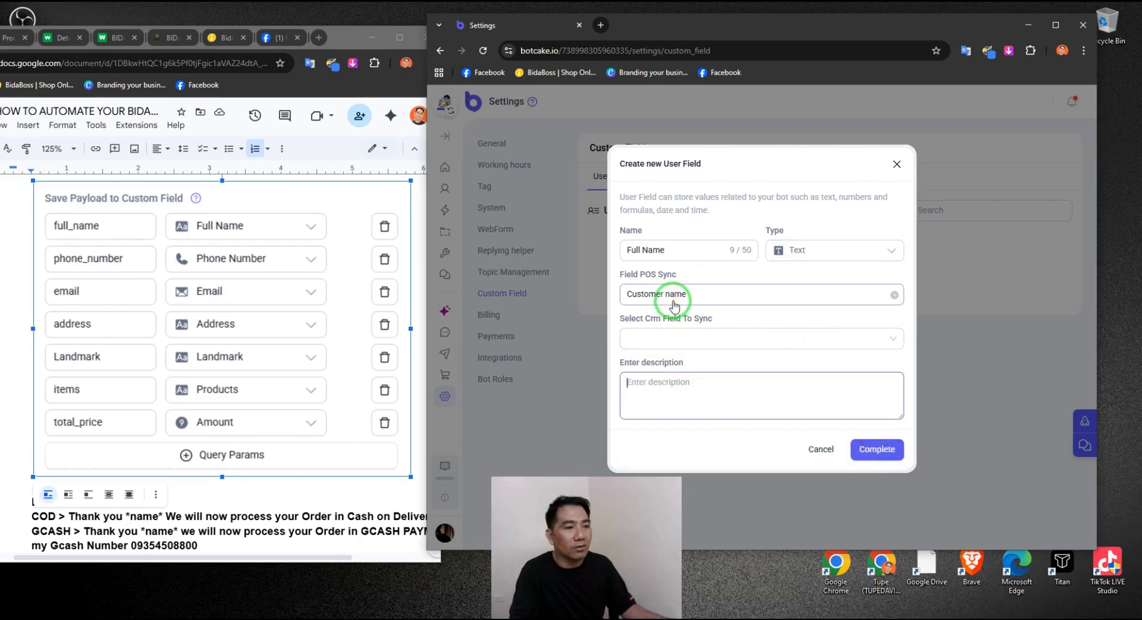
{"action": "left_click", "coordinate": [877, 448]}
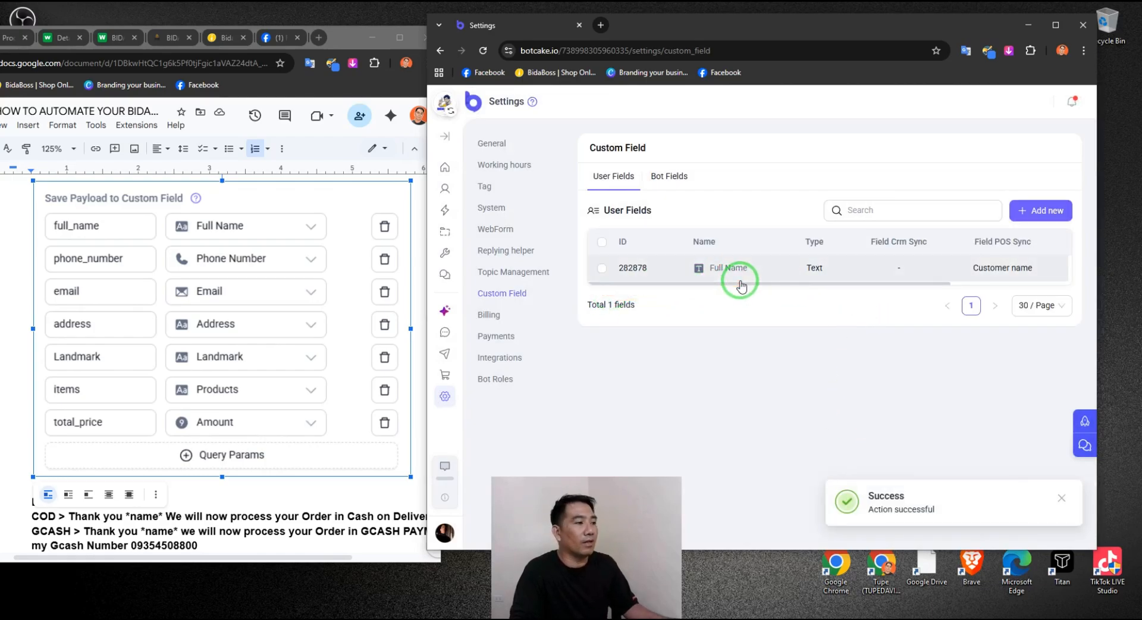
Step: Create a user field named Phone Number with the type Phone Number, synced with the POS field Phone number and without CRM sync
{"action": "left_click", "coordinate": [1043, 210]}
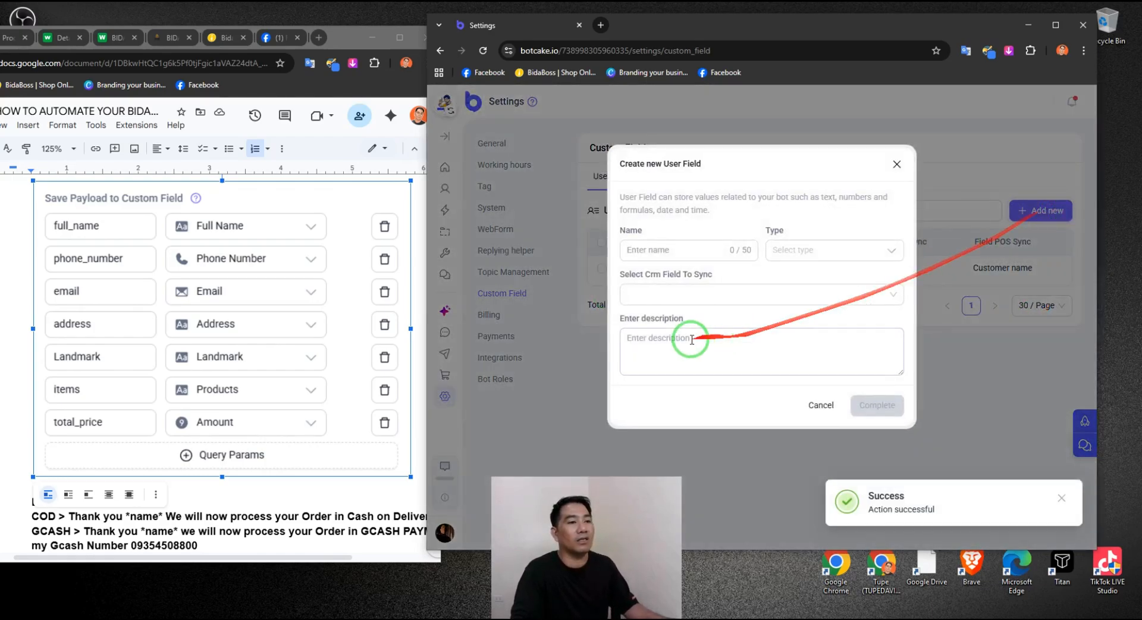
{"action": "left_click", "coordinate": [695, 250]}
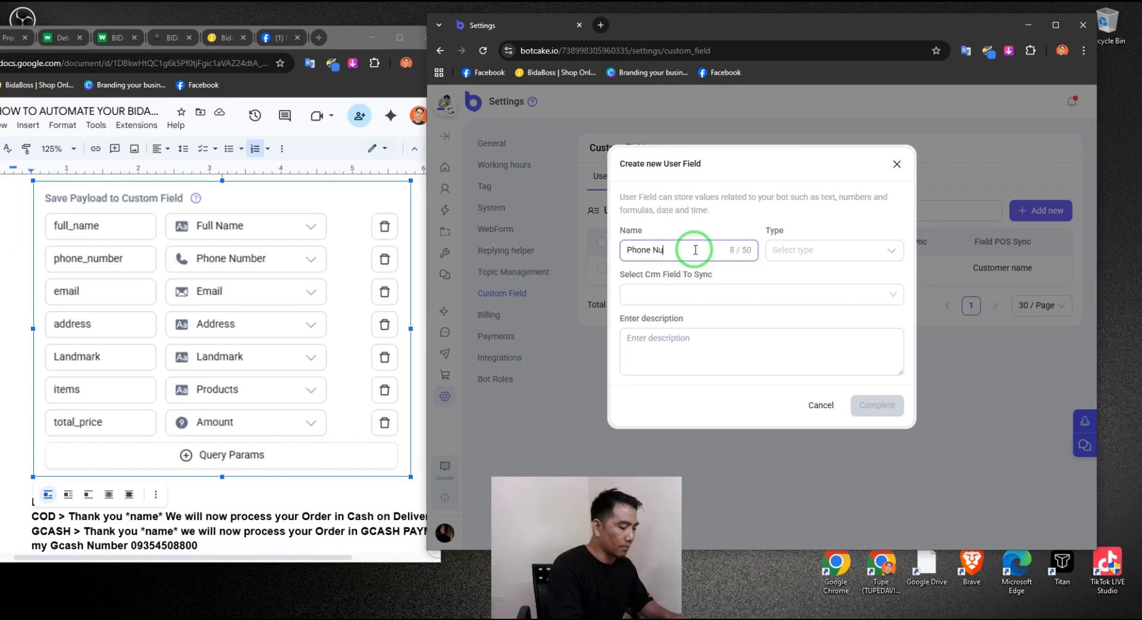
{"action": "left_click", "coordinate": [839, 253]}
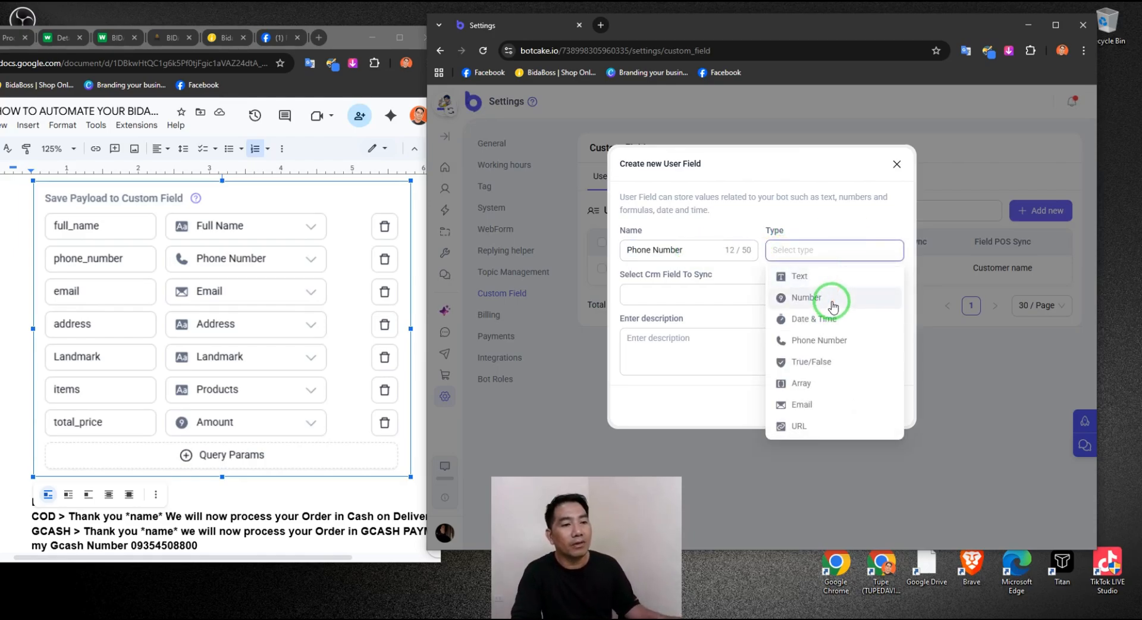
{"action": "left_click", "coordinate": [820, 340]}
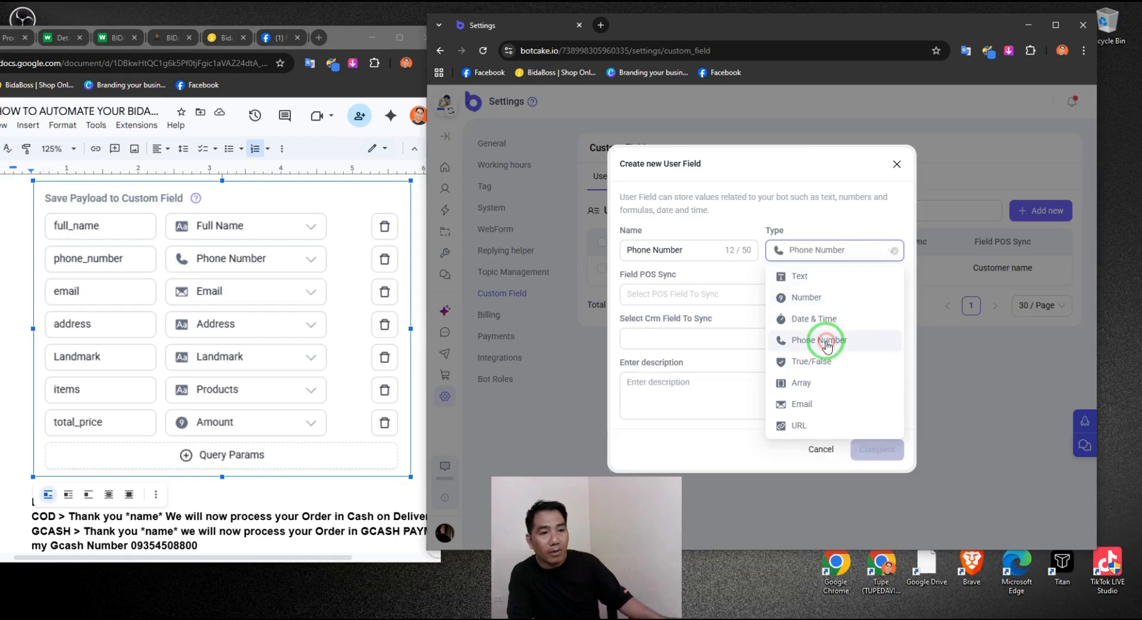
{"action": "left_click", "coordinate": [742, 300]}
{"action": "left_click", "coordinate": [658, 317]}
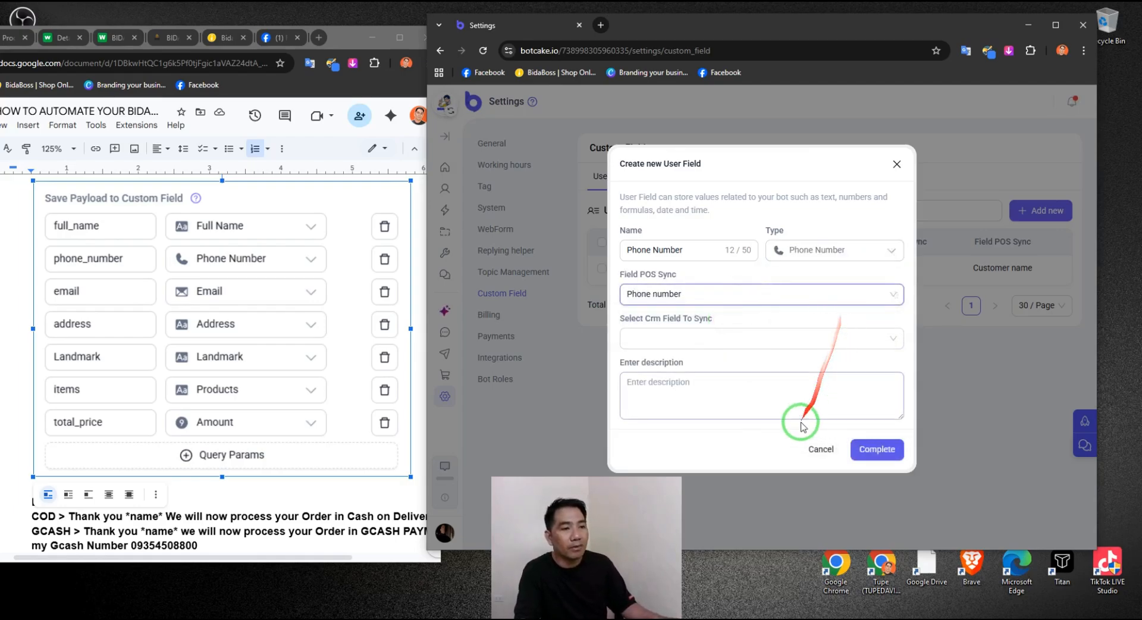
{"action": "left_click", "coordinate": [788, 344]}
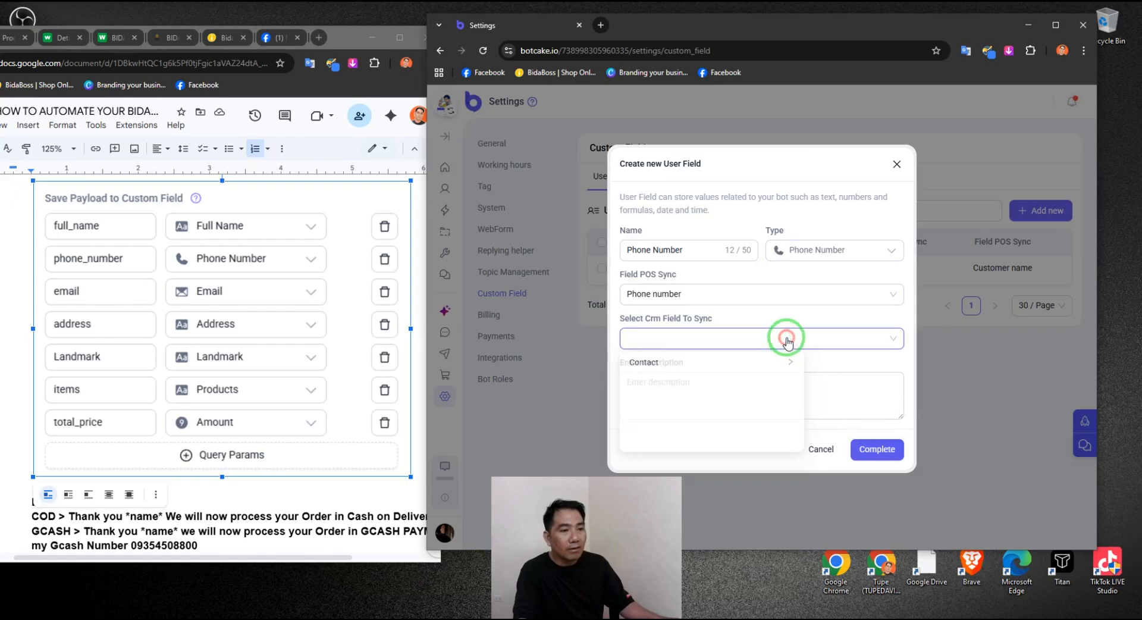
{"action": "left_click", "coordinate": [777, 340]}
{"action": "left_click", "coordinate": [778, 340]}
{"action": "left_click", "coordinate": [777, 364]}
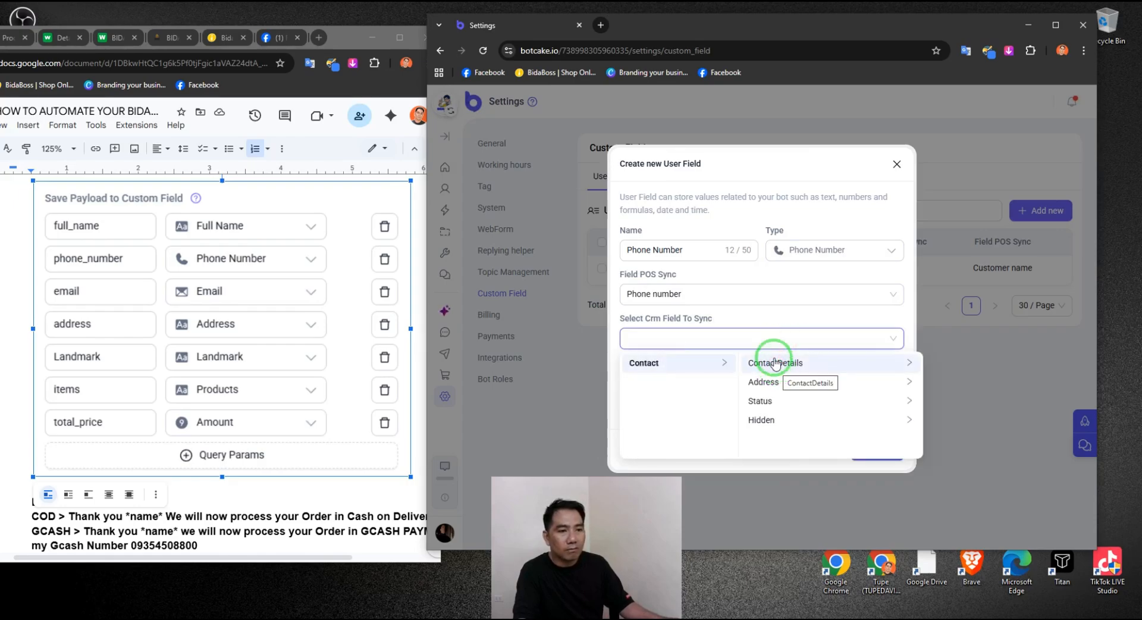
{"action": "left_click", "coordinate": [783, 334]}
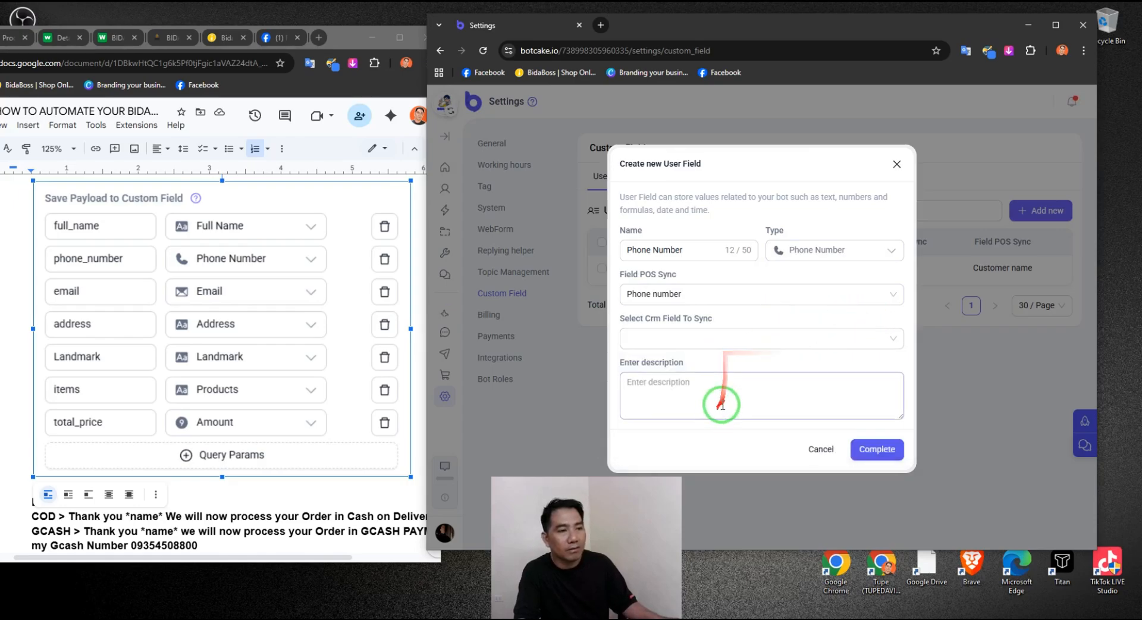
{"action": "left_click", "coordinate": [872, 449]}
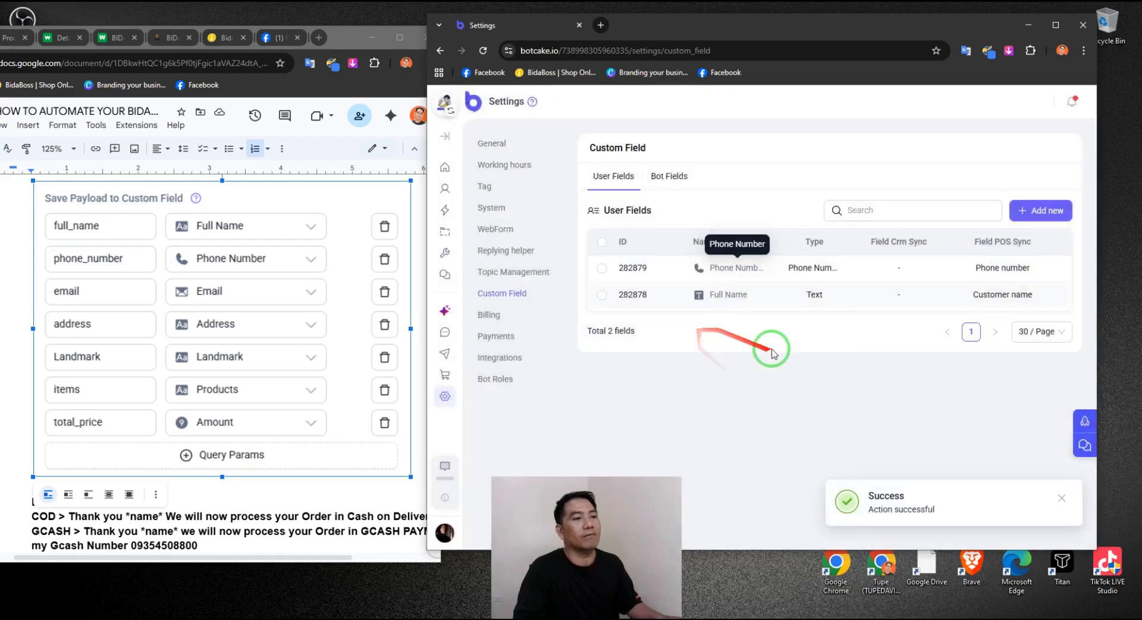
Step: Create a user field named Email with the type Email, leaving its POS and CRM sync empty
{"action": "left_click", "coordinate": [1039, 211]}
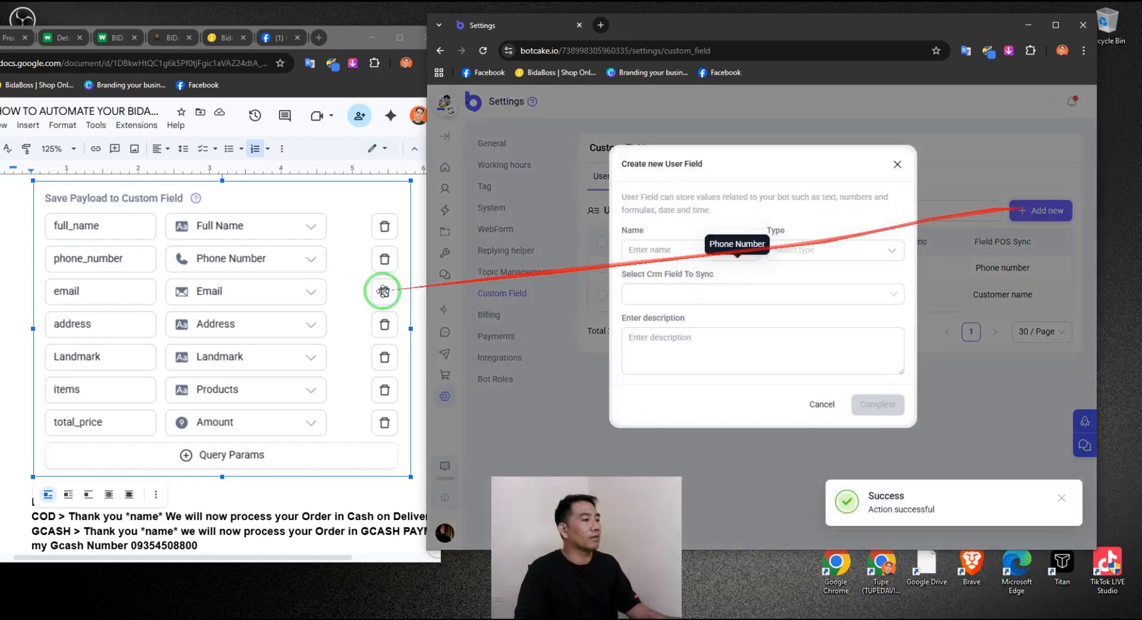
{"action": "left_click", "coordinate": [667, 250]}
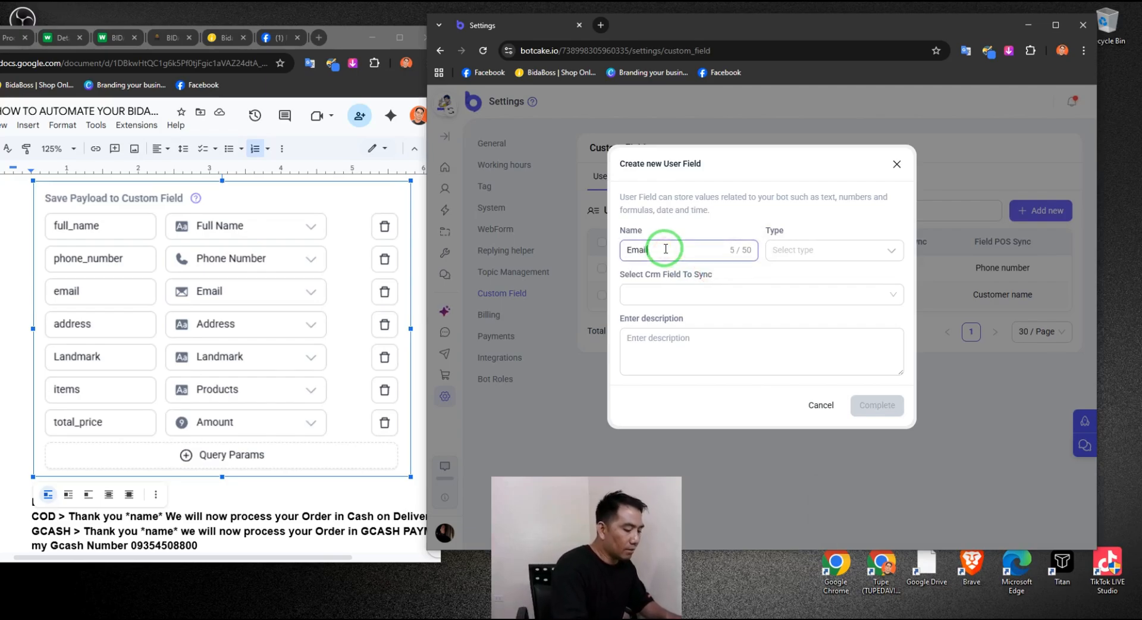
{"action": "left_click", "coordinate": [795, 250]}
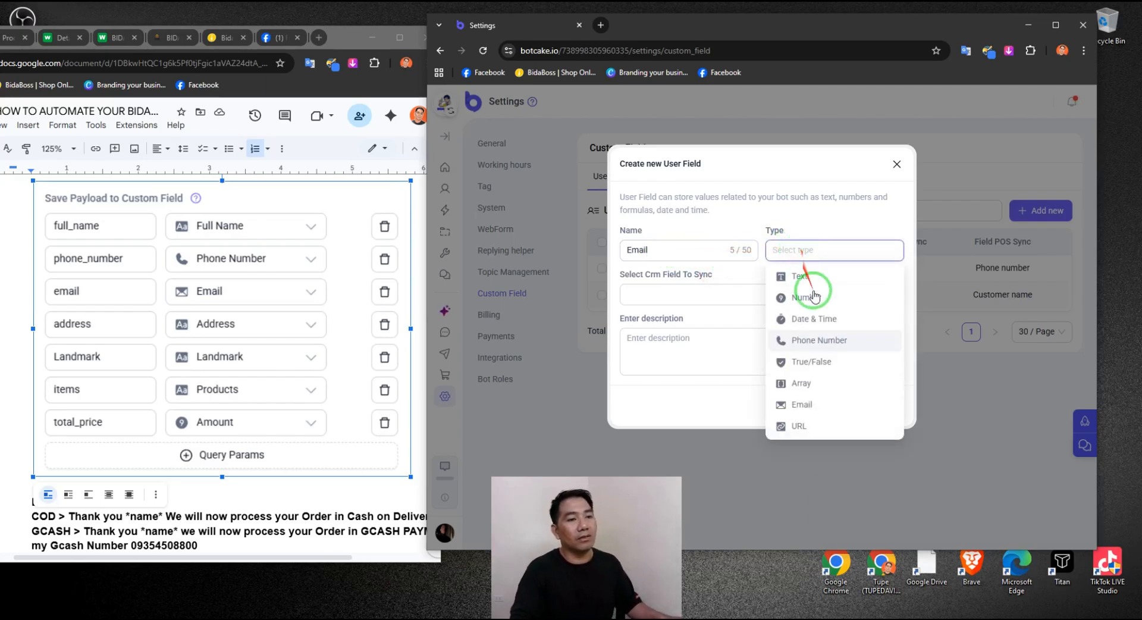
{"action": "left_click", "coordinate": [800, 405]}
{"action": "left_click", "coordinate": [729, 294]}
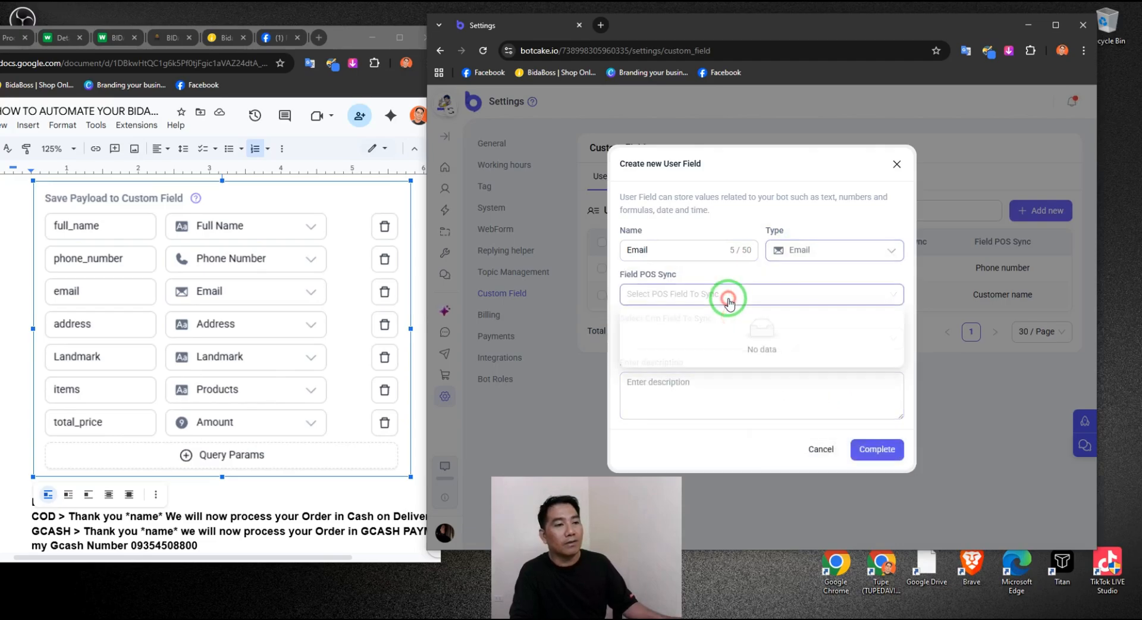
{"action": "left_click", "coordinate": [786, 292]}
{"action": "left_click", "coordinate": [876, 449]}
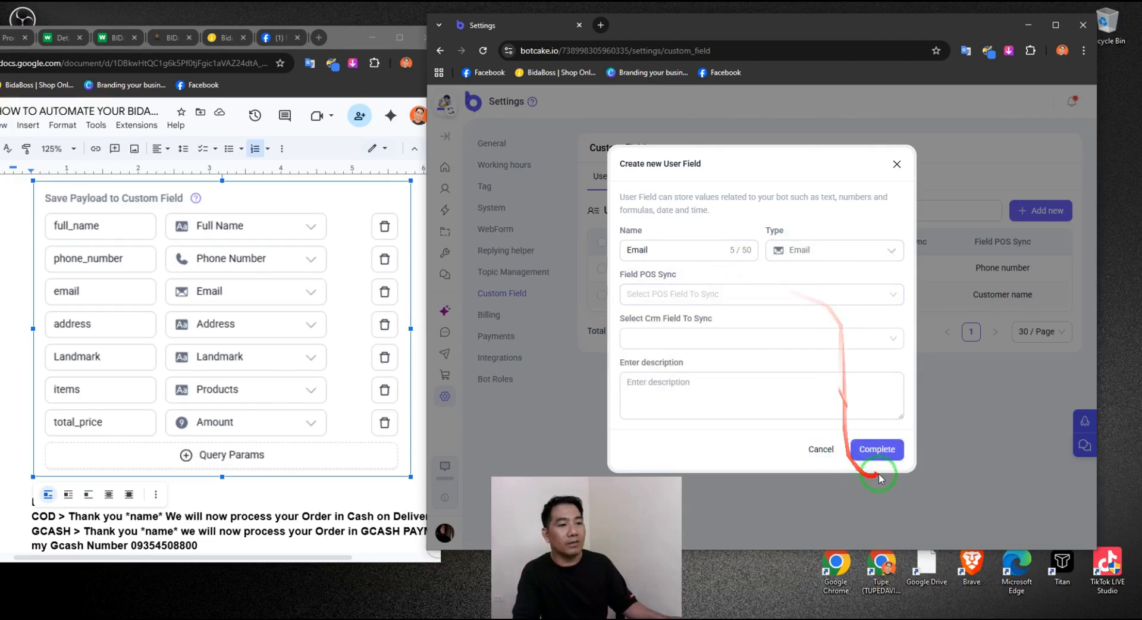
{"action": "left_click", "coordinate": [817, 339]}
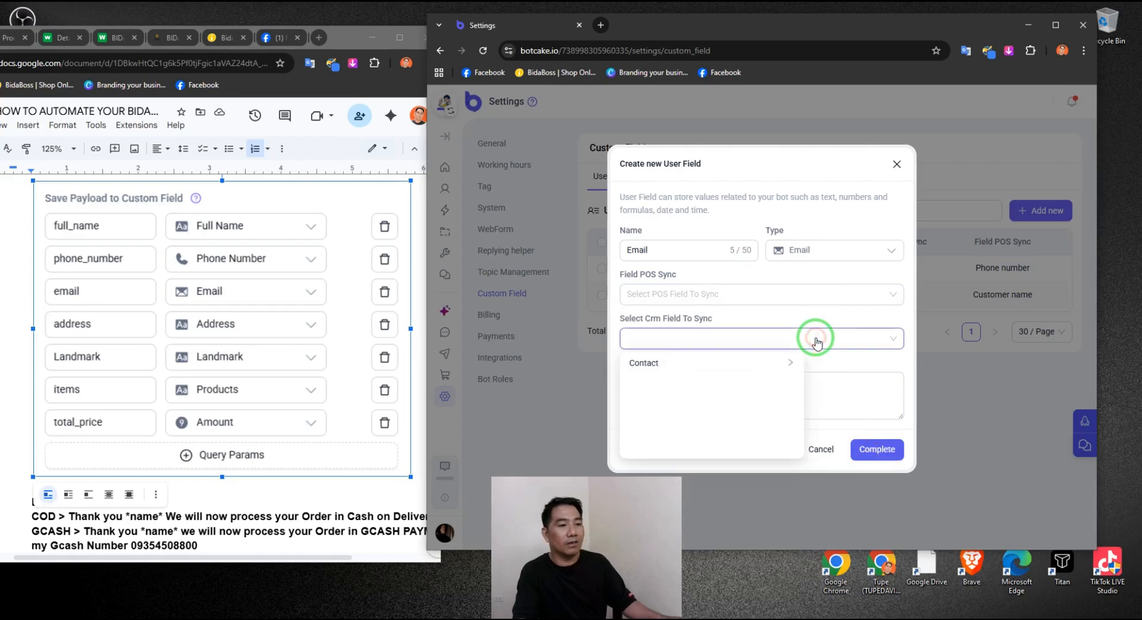
{"action": "left_click", "coordinate": [879, 449]}
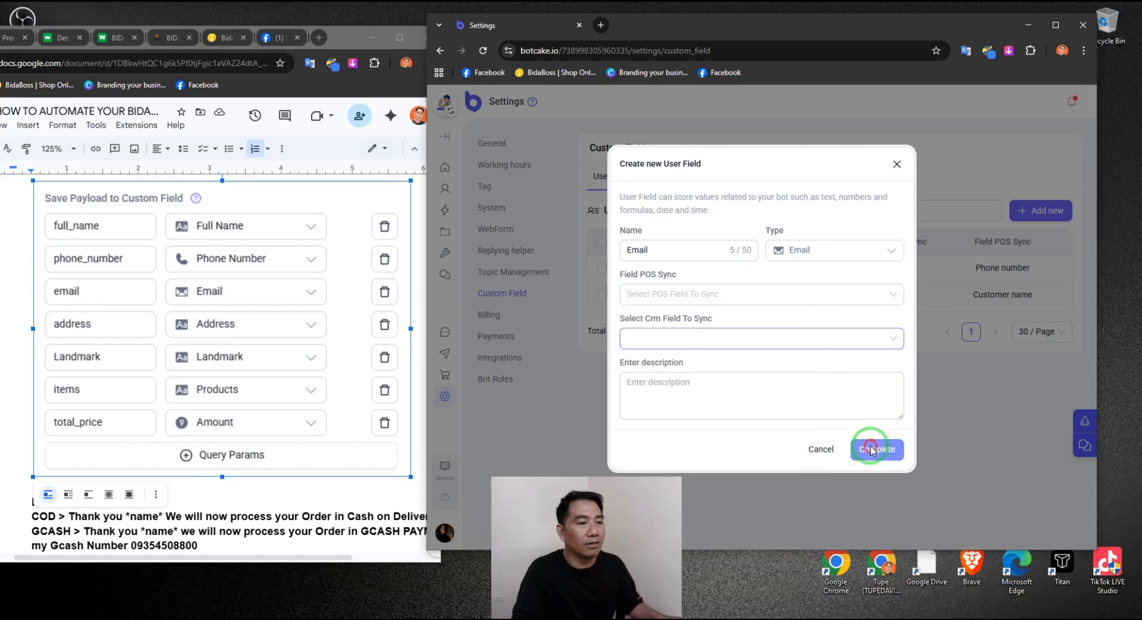
Step: Start a new user field named Address with the type Text
{"action": "left_click", "coordinate": [1041, 210]}
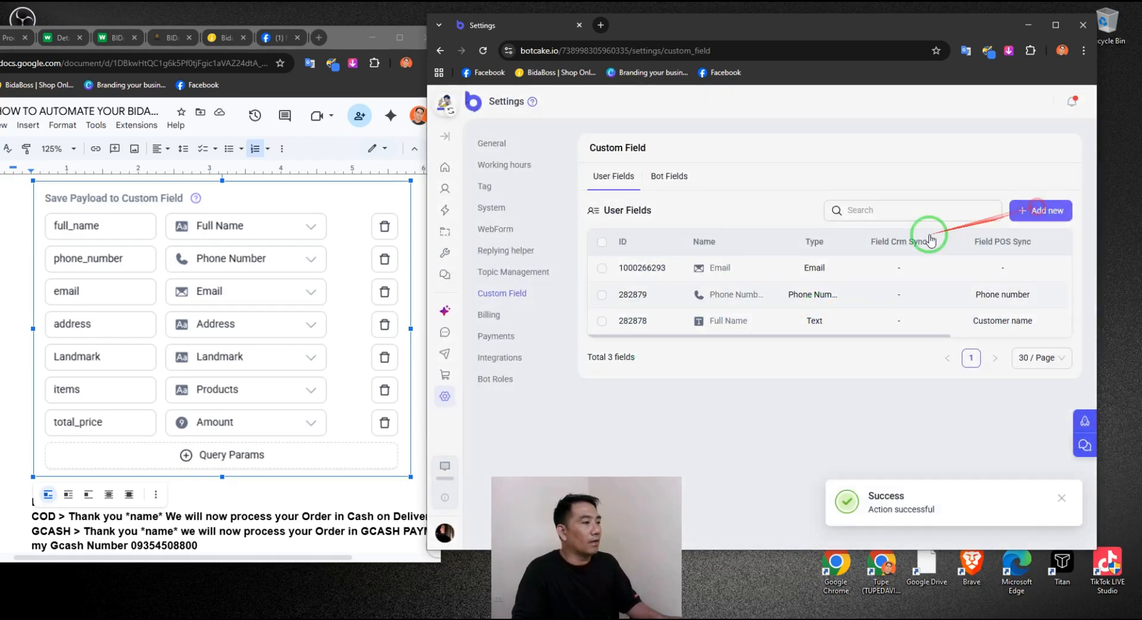
{"action": "left_click", "coordinate": [699, 249]}
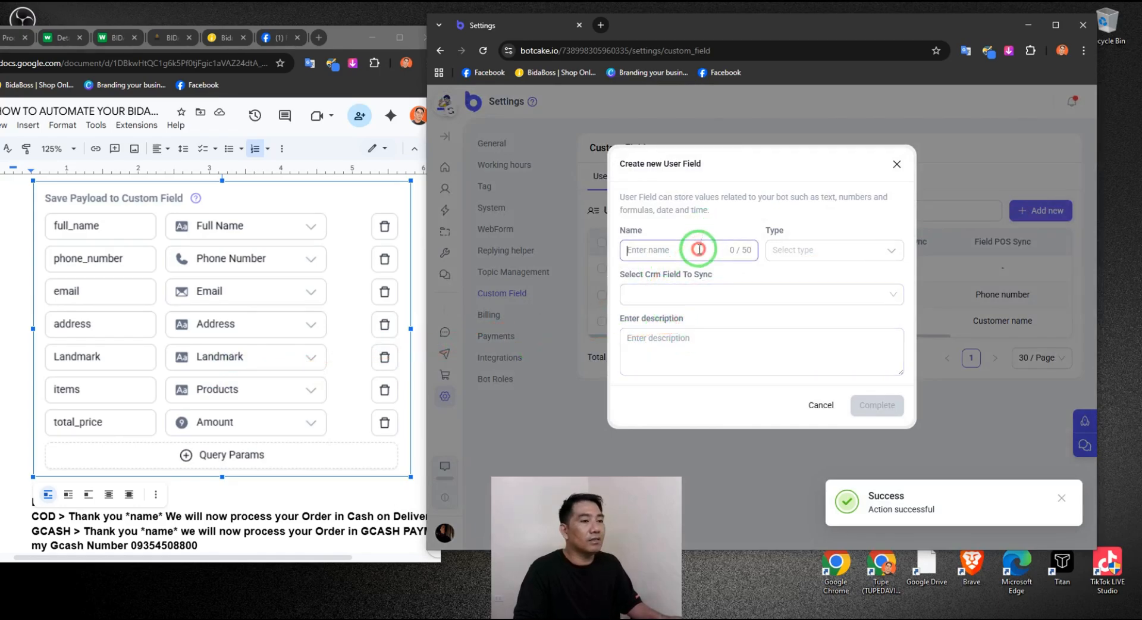
{"action": "type", "text": "Address"}
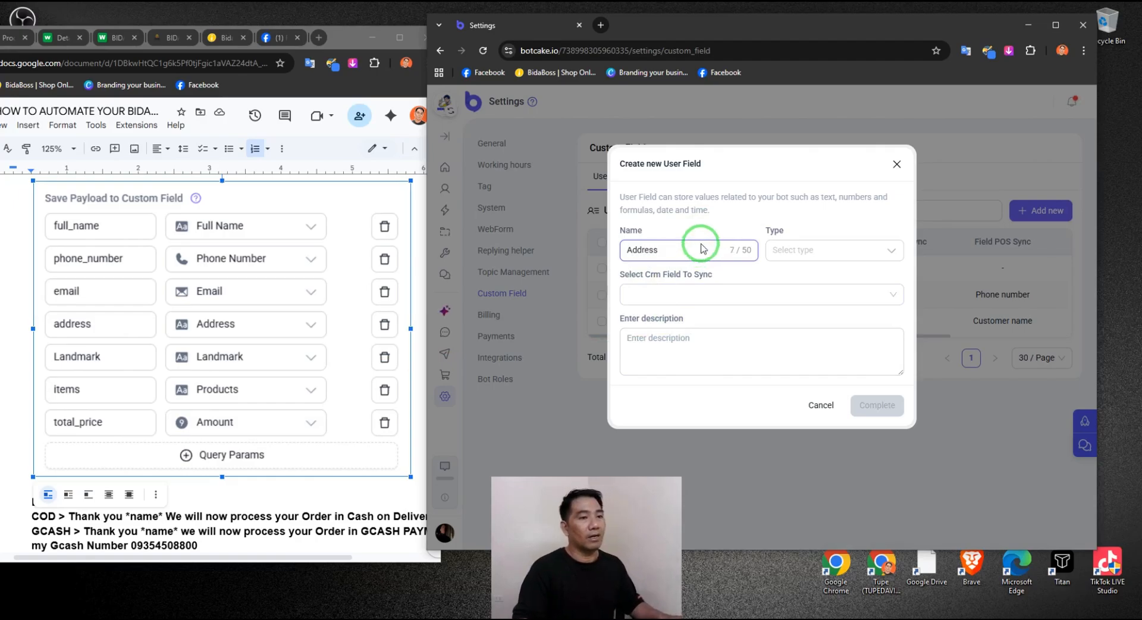
{"action": "left_click", "coordinate": [791, 251]}
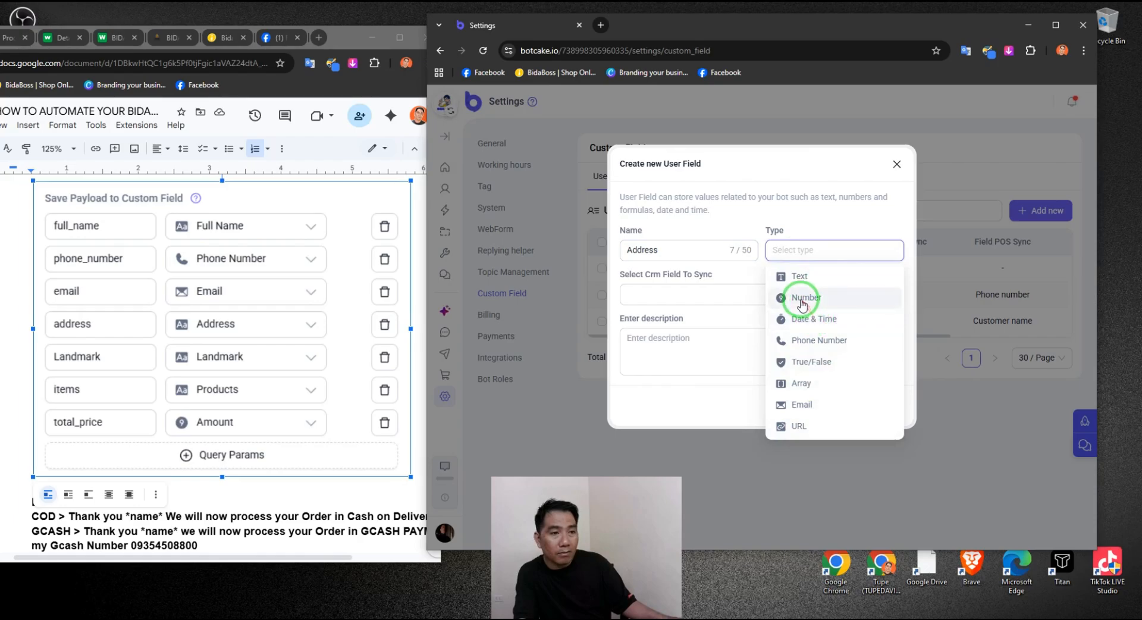
{"action": "left_click", "coordinate": [807, 276]}
Step: Sync the Address field with the POS field Delivery address, leave its CRM sync empty and save it
{"action": "left_click", "coordinate": [821, 293]}
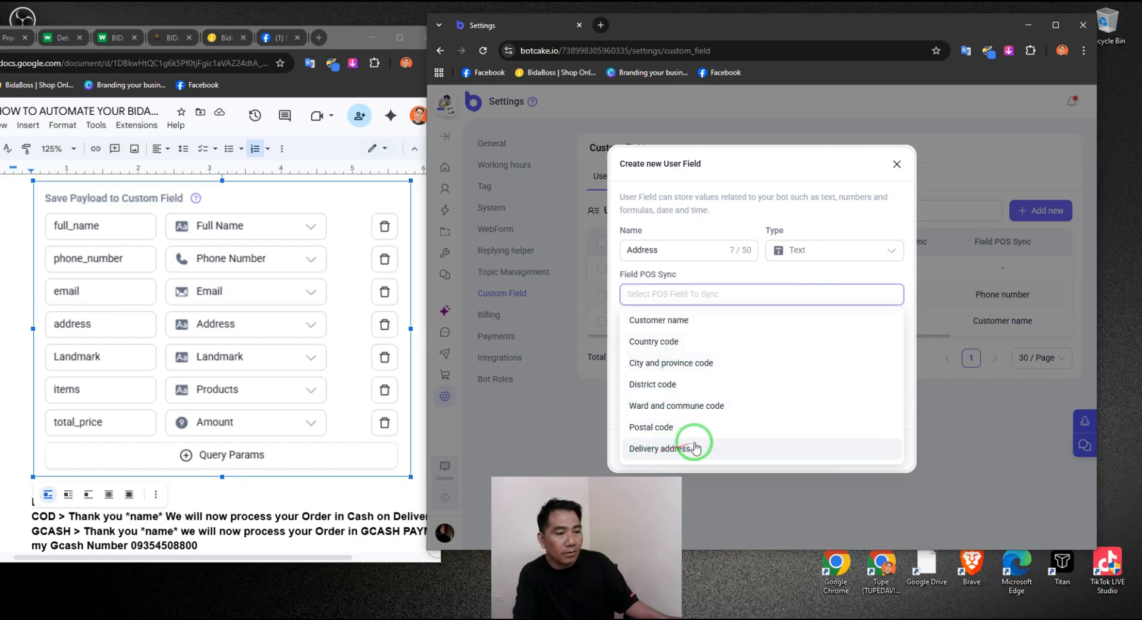
{"action": "scroll", "coordinate": [698, 443], "scroll_direction": "down", "scroll_amount": 2}
{"action": "scroll", "coordinate": [689, 416], "scroll_direction": "up", "scroll_amount": 2}
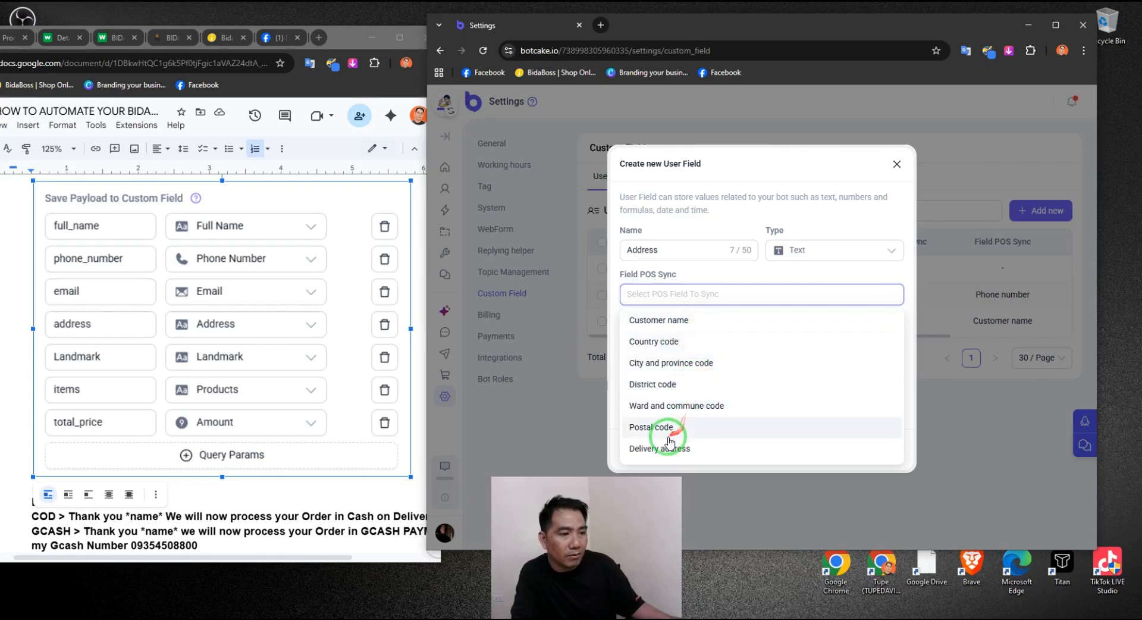
{"action": "scroll", "coordinate": [670, 441], "scroll_direction": "down", "scroll_amount": 2}
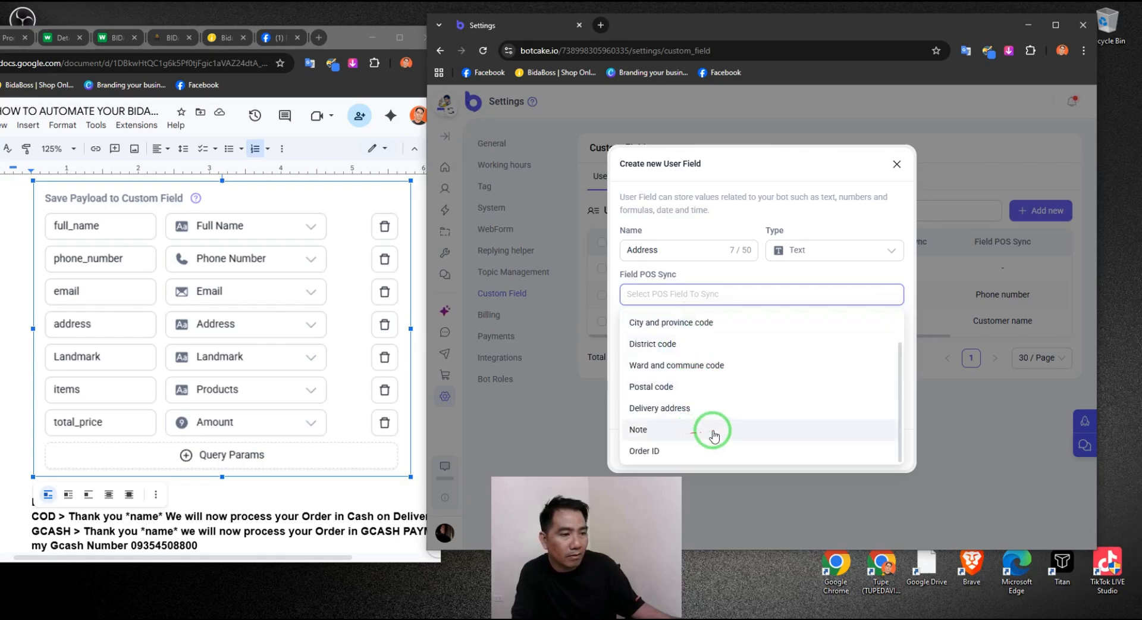
{"action": "left_click", "coordinate": [674, 410]}
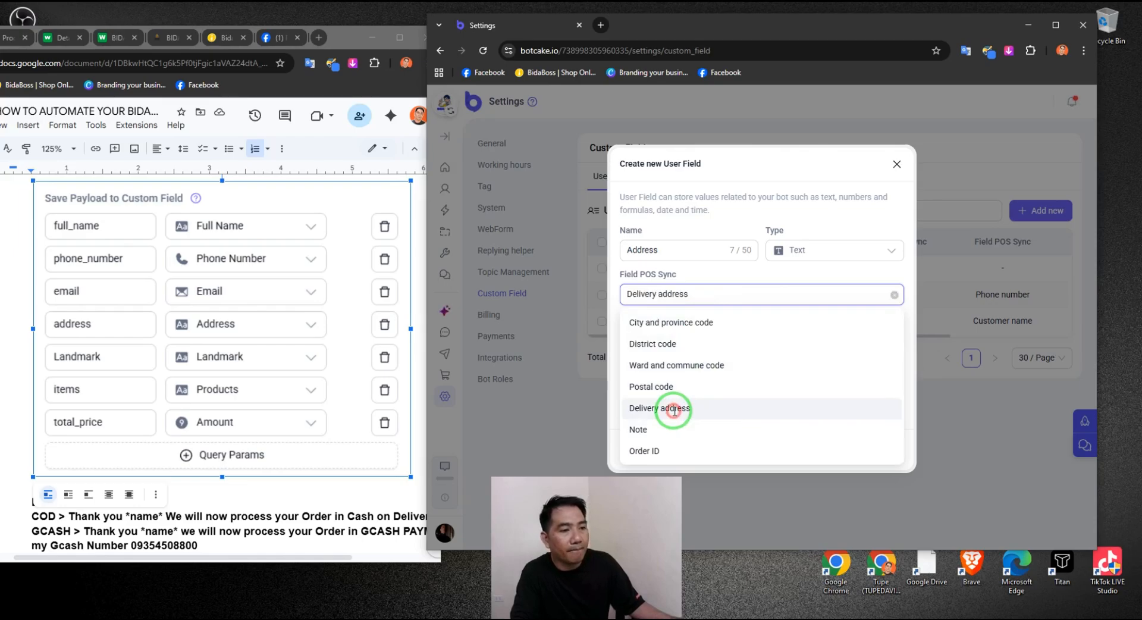
{"action": "left_click", "coordinate": [758, 338]}
{"action": "left_click", "coordinate": [758, 338]}
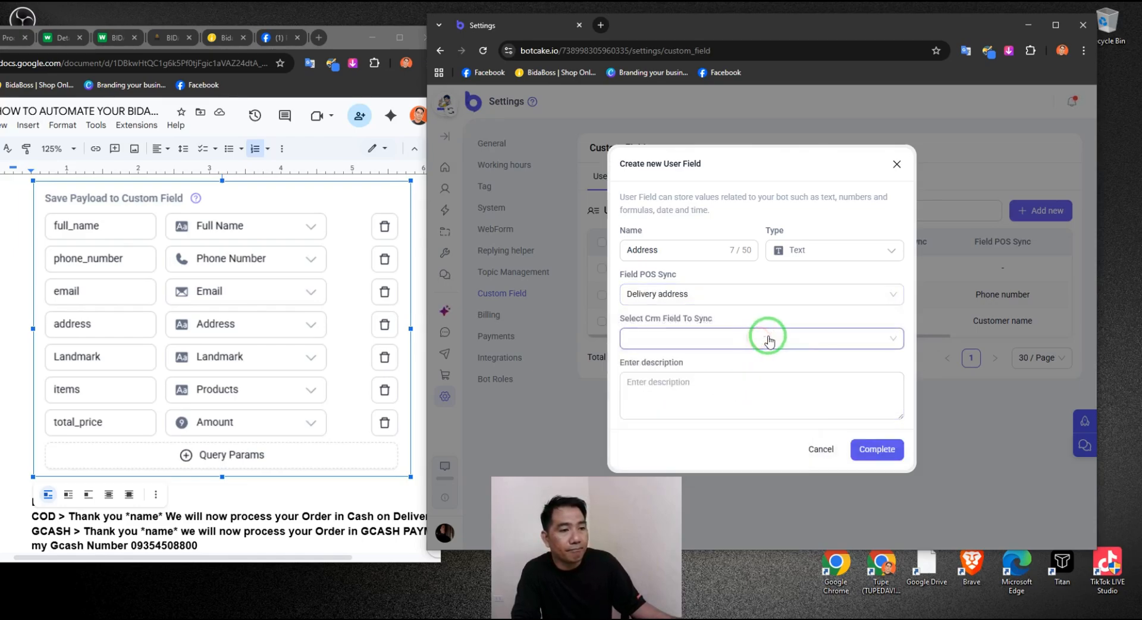
{"action": "left_click", "coordinate": [867, 451]}
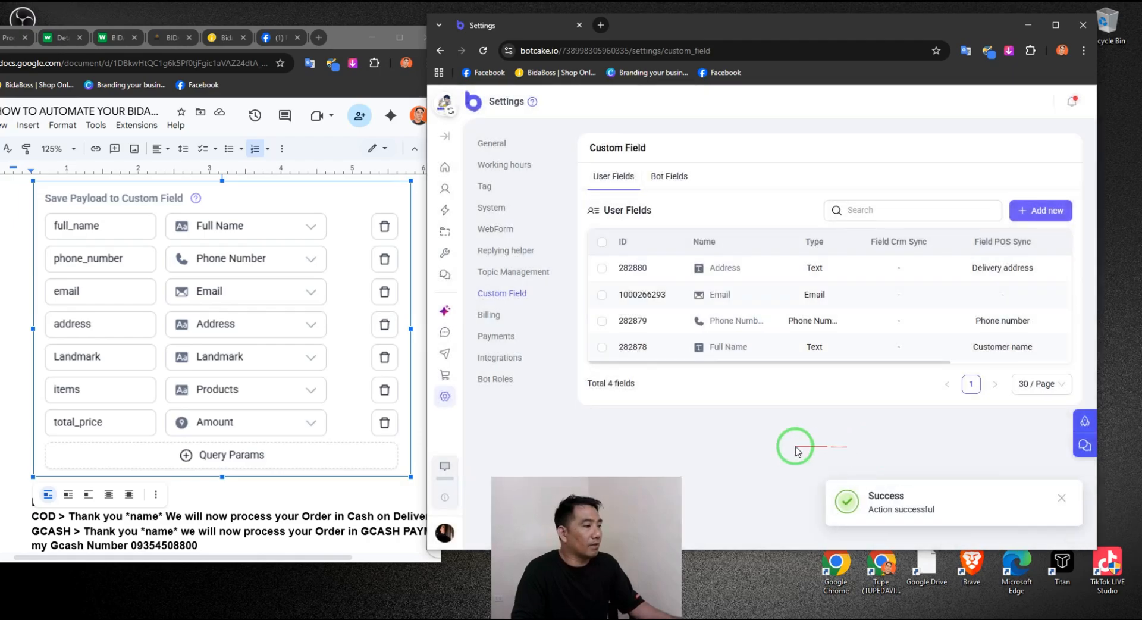
Step: Create a user field named Landmark with the type Text, leaving its POS and CRM sync empty
{"action": "mouse_move", "coordinate": [262, 333]}
{"action": "left_mouse_down"}
{"action": "mouse_move", "coordinate": [250, 331]}
{"action": "mouse_move", "coordinate": [681, 349]}
{"action": "left_mouse_up"}
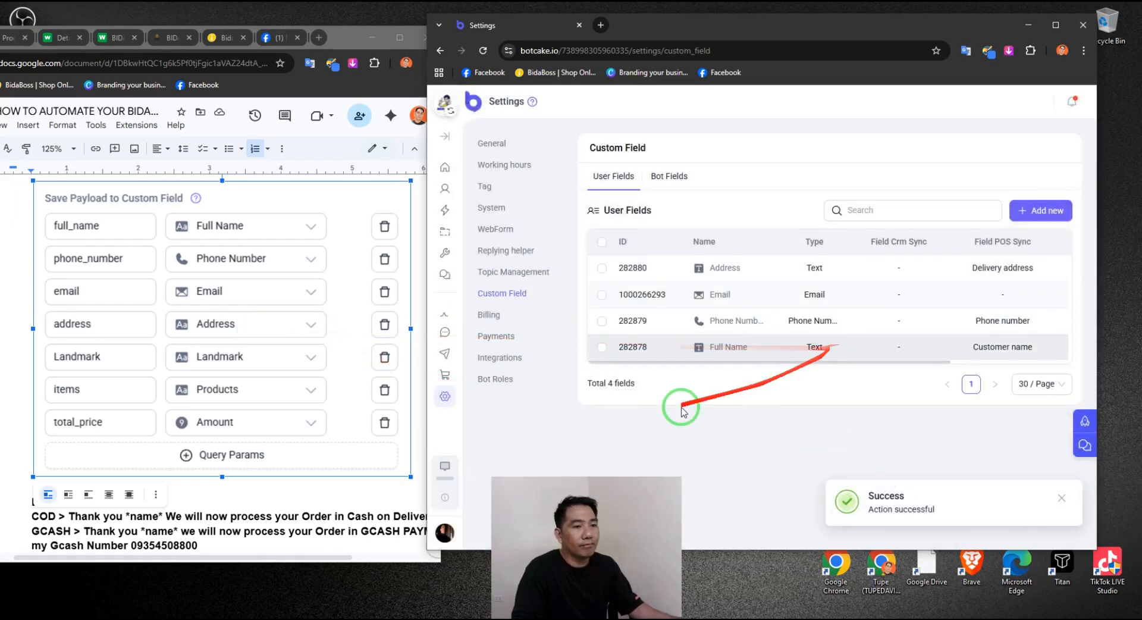
{"action": "left_click", "coordinate": [1029, 214]}
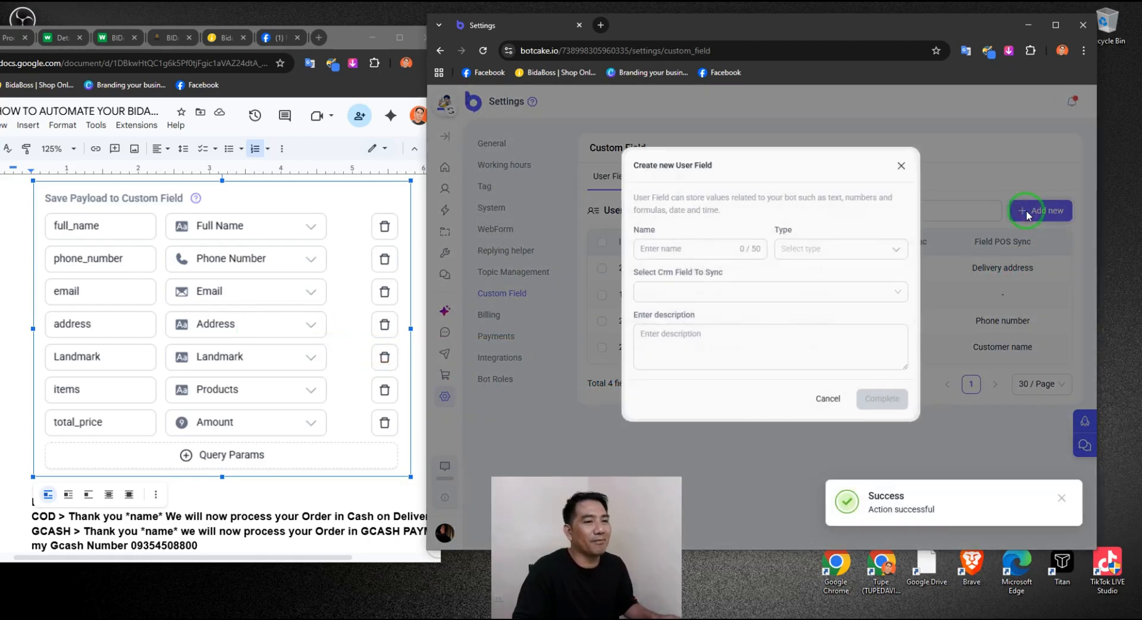
{"action": "left_click", "coordinate": [712, 248]}
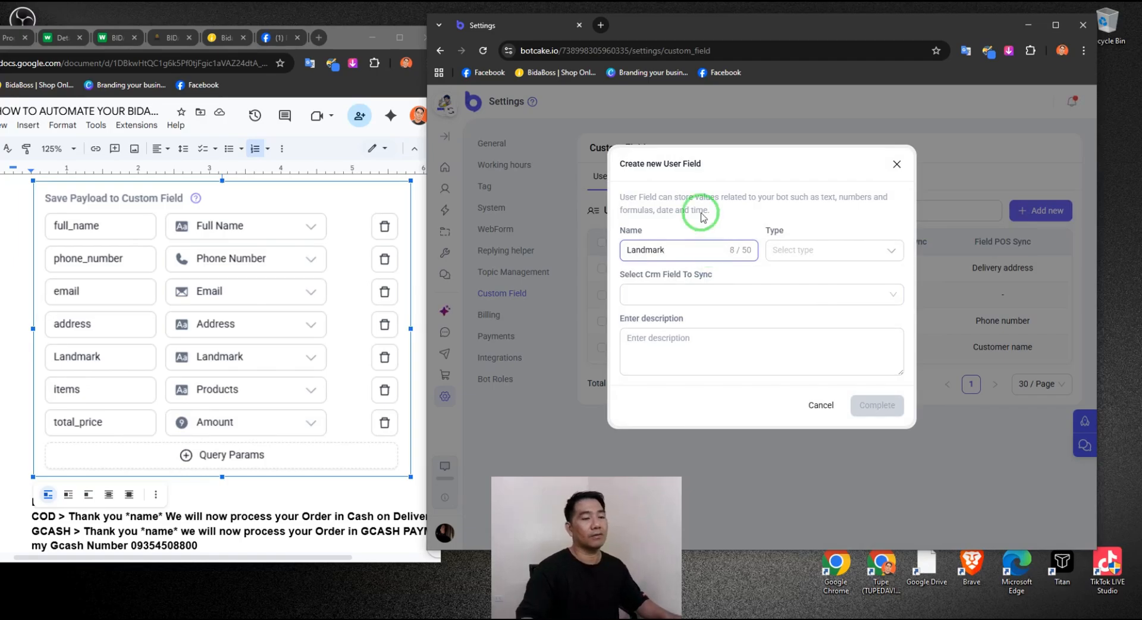
{"action": "left_click", "coordinate": [818, 249]}
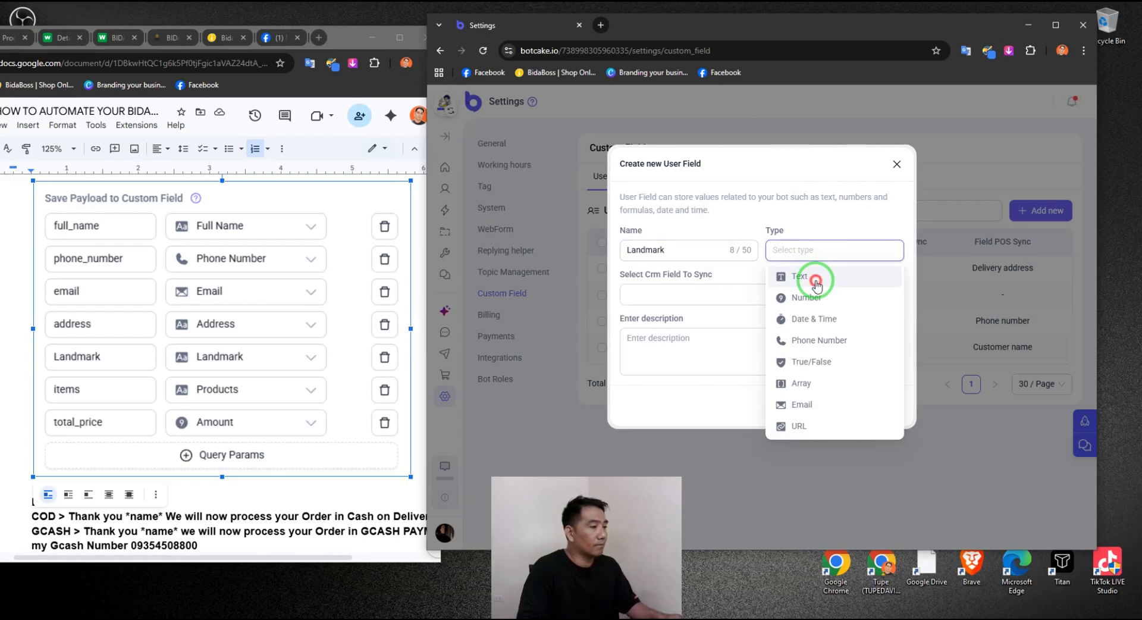
{"action": "left_click", "coordinate": [817, 279]}
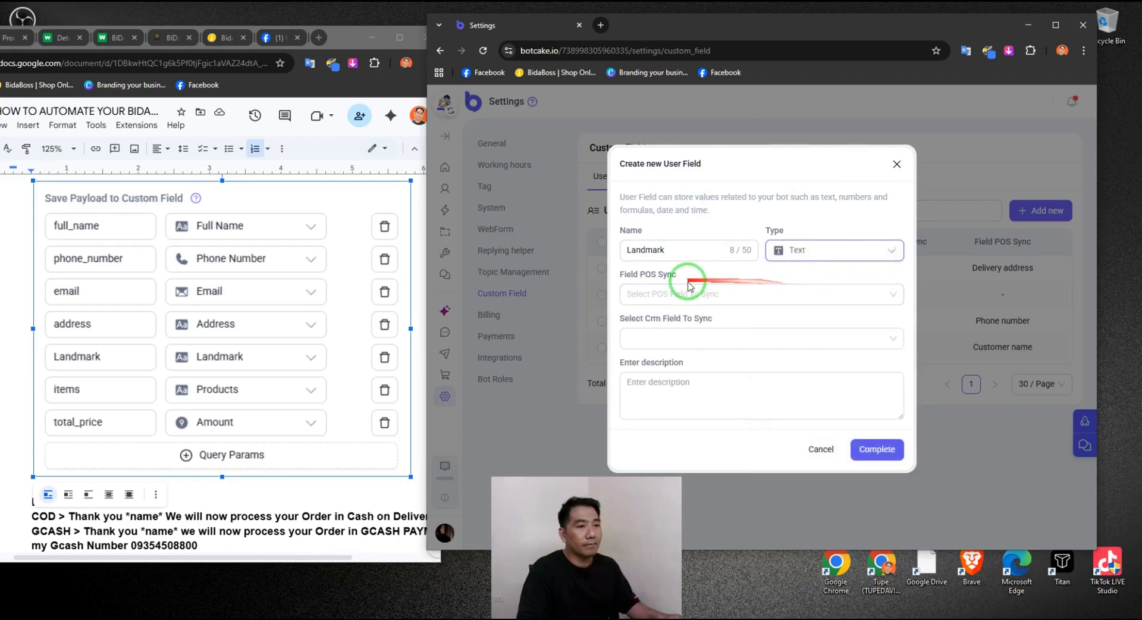
{"action": "left_click", "coordinate": [705, 293]}
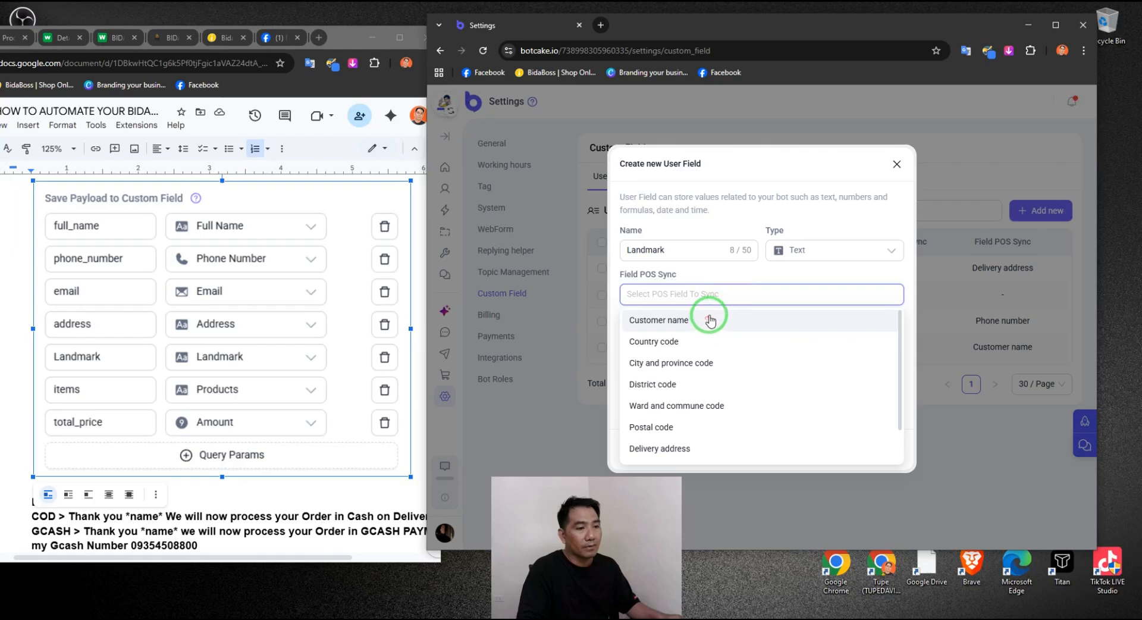
{"action": "scroll", "coordinate": [713, 410], "scroll_direction": "down", "scroll_amount": 2}
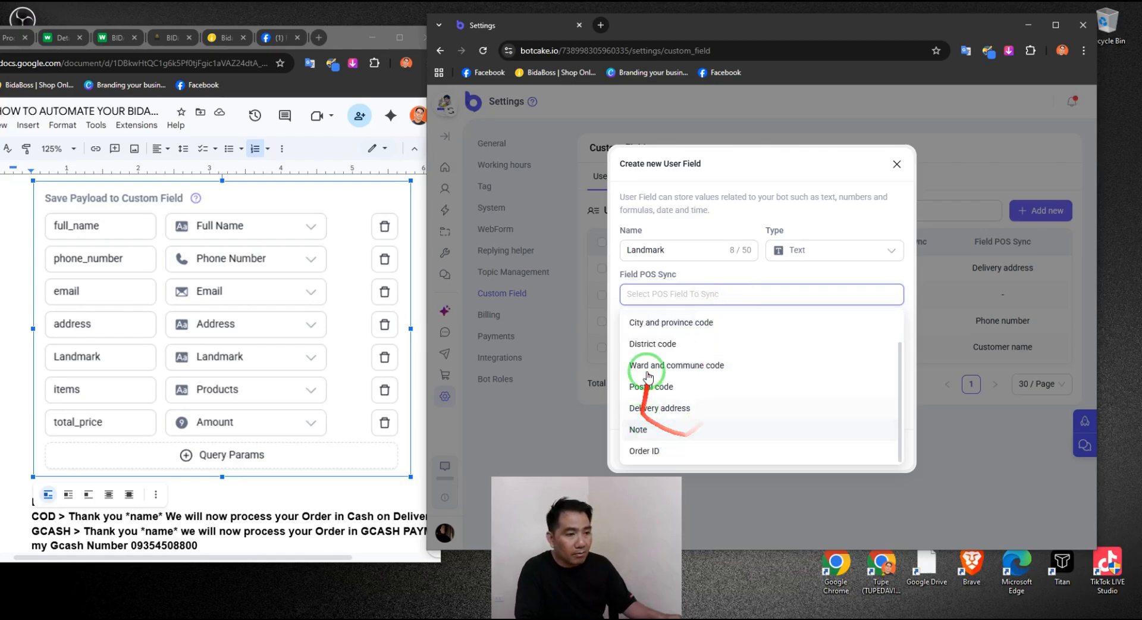
{"action": "left_click", "coordinate": [732, 293]}
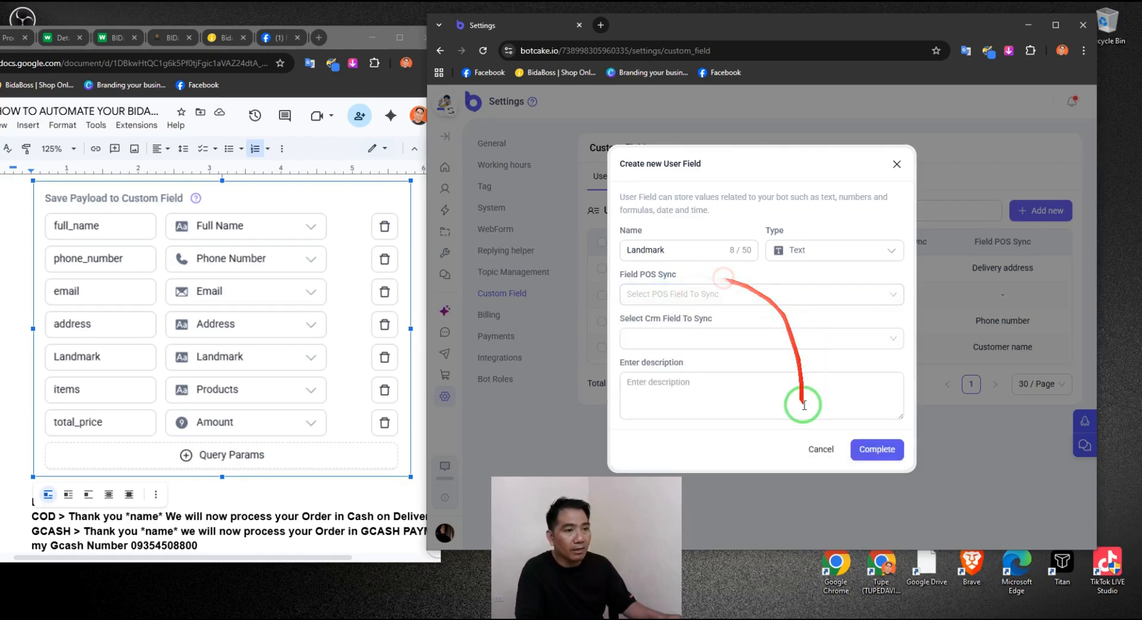
{"action": "left_click", "coordinate": [874, 450]}
Step: Create a user field named Products with the type Text and no POS or CRM sync
{"action": "left_click", "coordinate": [1041, 210]}
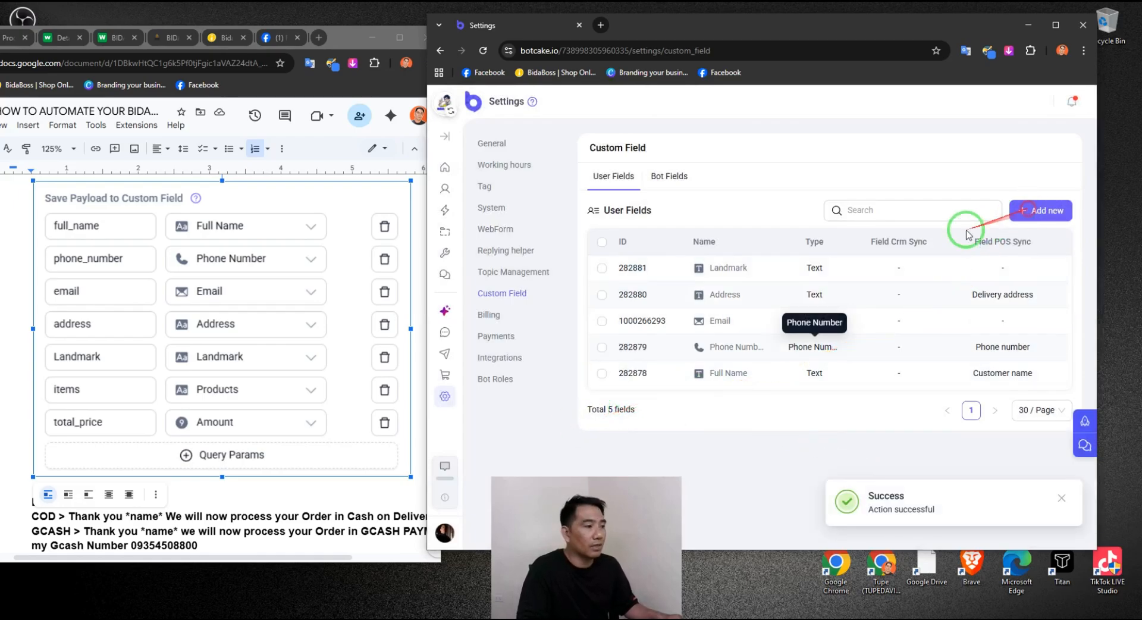
{"action": "left_click", "coordinate": [673, 250]}
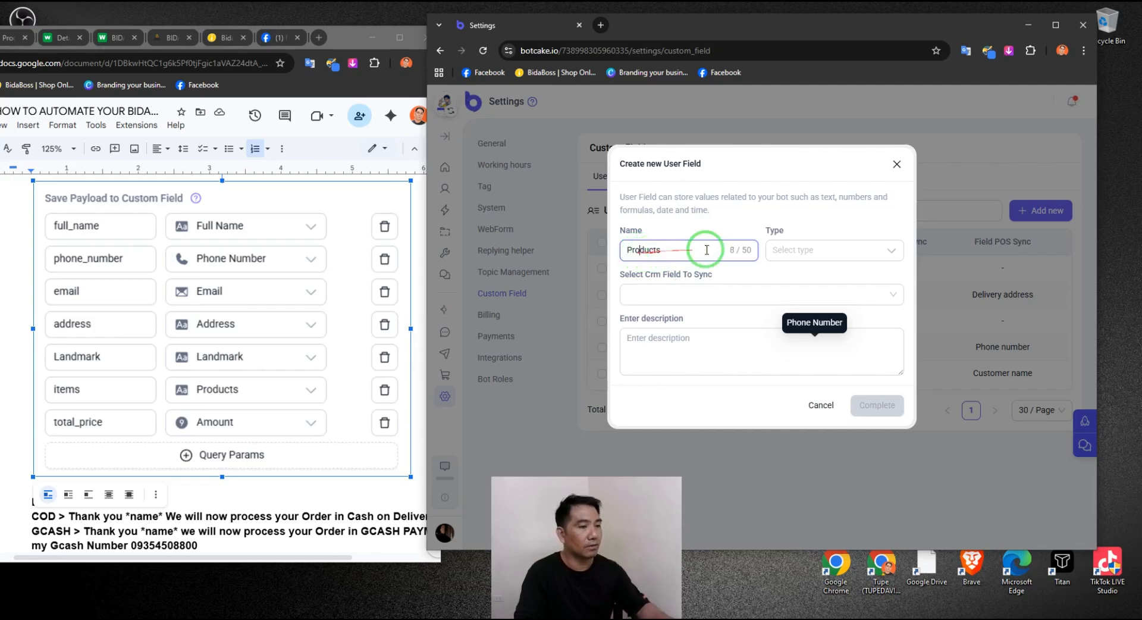
{"action": "left_click", "coordinate": [809, 250]}
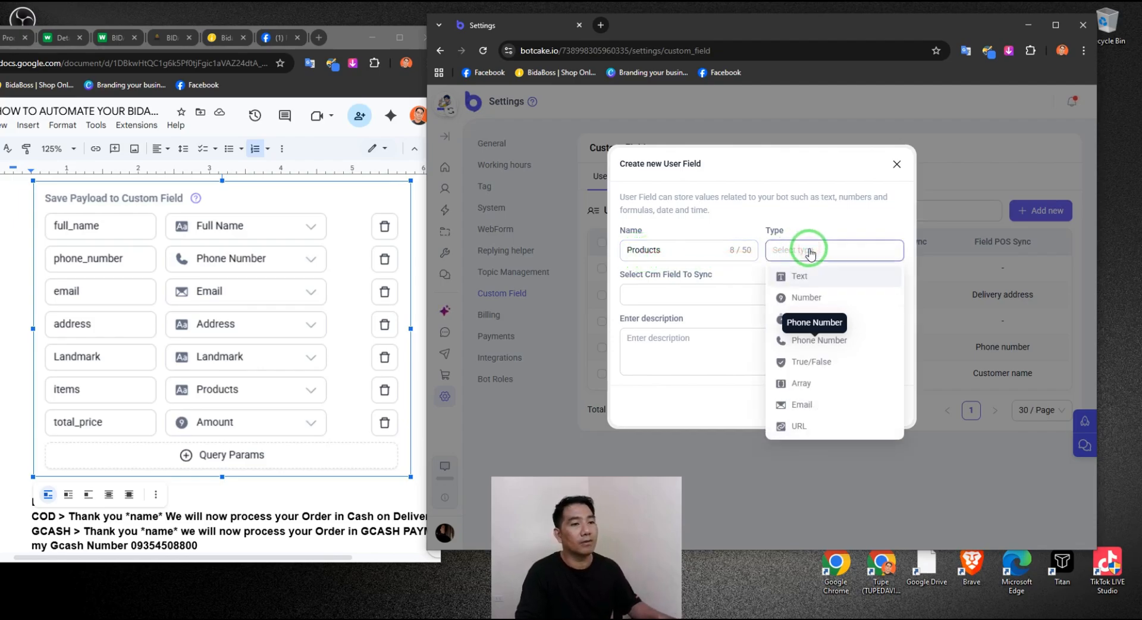
{"action": "left_click", "coordinate": [816, 283]}
{"action": "left_click", "coordinate": [823, 248]}
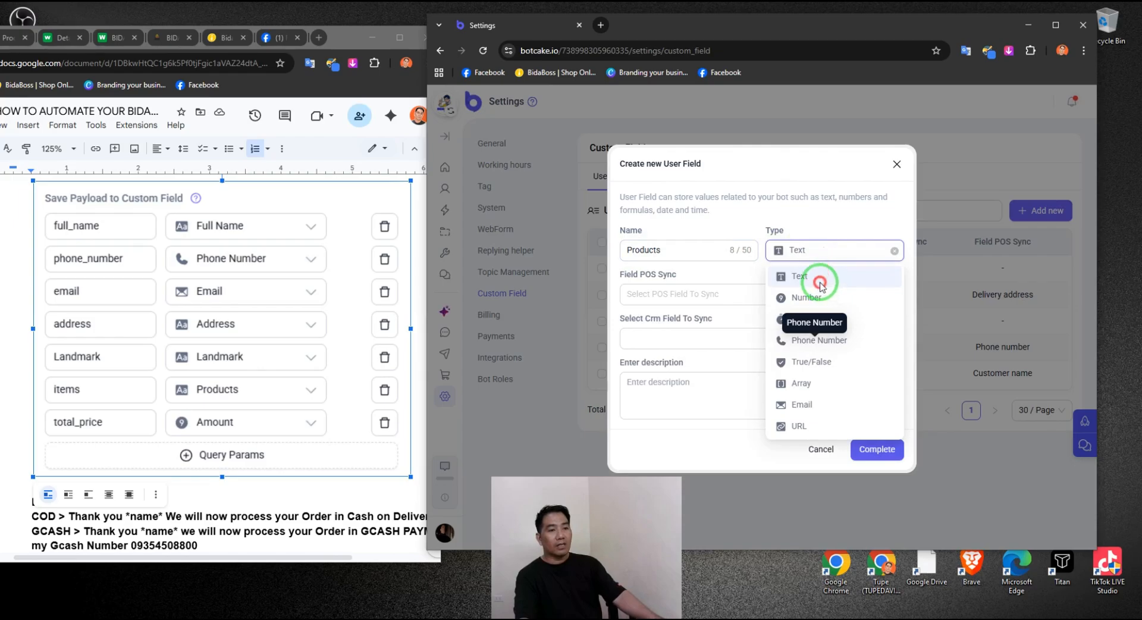
{"action": "left_click", "coordinate": [820, 284]}
{"action": "left_click", "coordinate": [743, 294]}
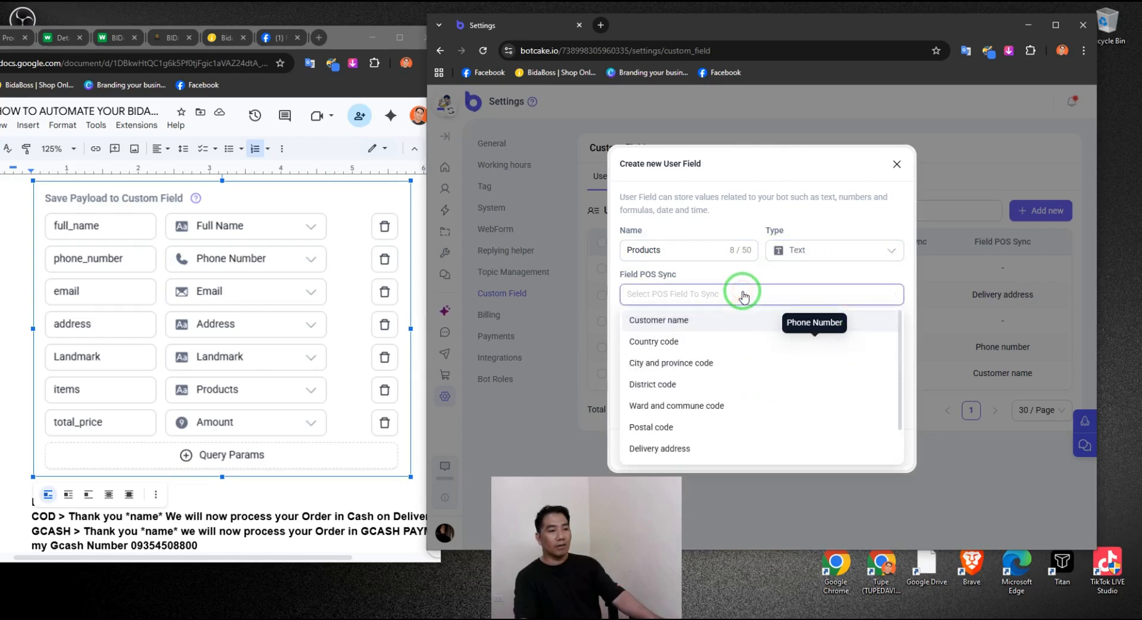
{"action": "left_click", "coordinate": [742, 294]}
{"action": "left_click", "coordinate": [879, 449]}
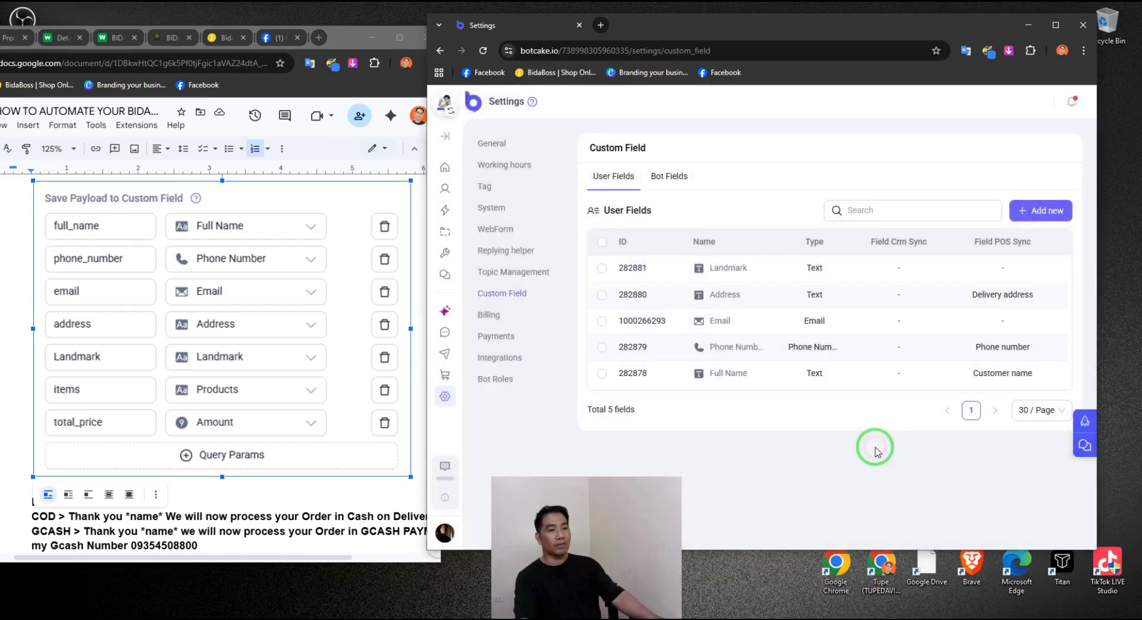
Step: Create a user field named Amount with the type Text, without any POS or CRM sync
{"action": "left_click", "coordinate": [1037, 212]}
{"action": "left_click", "coordinate": [679, 249]}
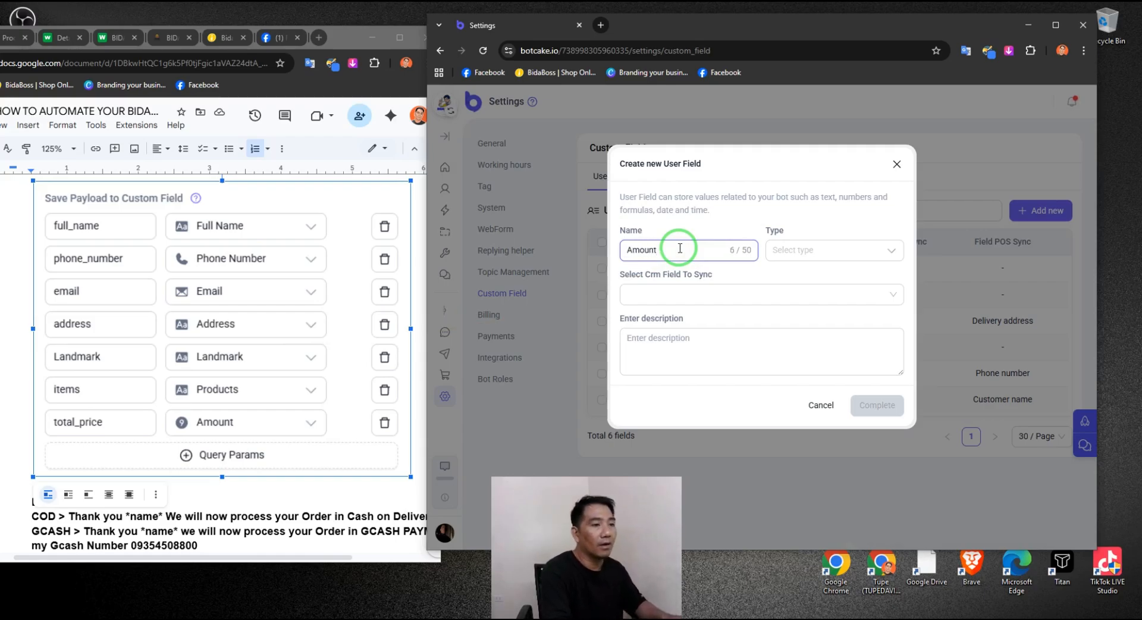
{"action": "left_click", "coordinate": [773, 241]}
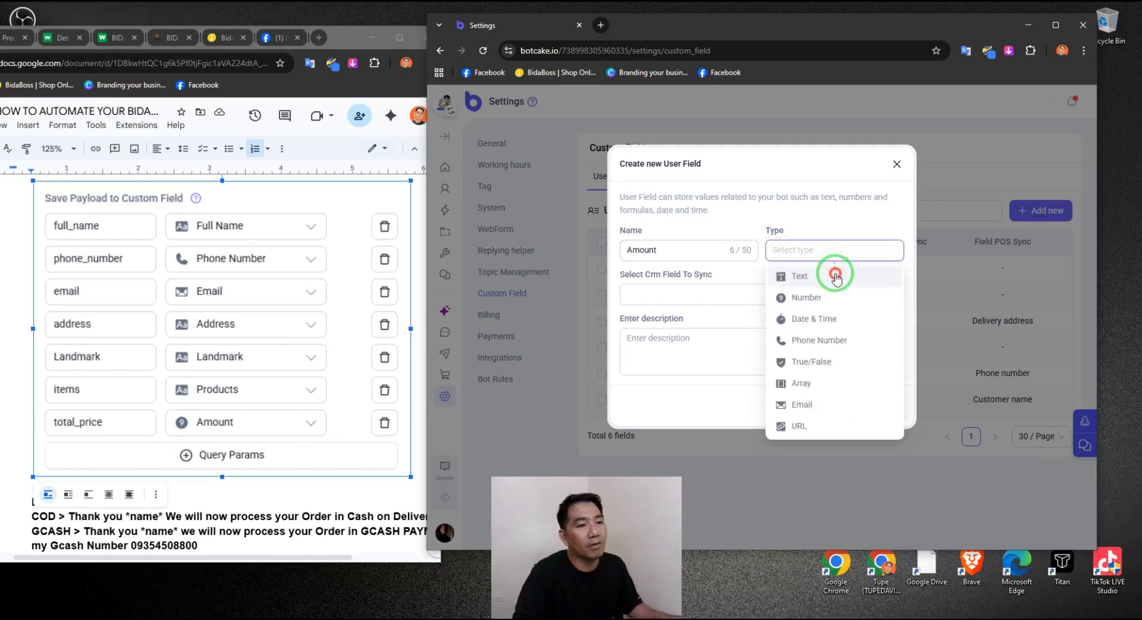
{"action": "left_click", "coordinate": [806, 273]}
{"action": "left_click", "coordinate": [812, 307]}
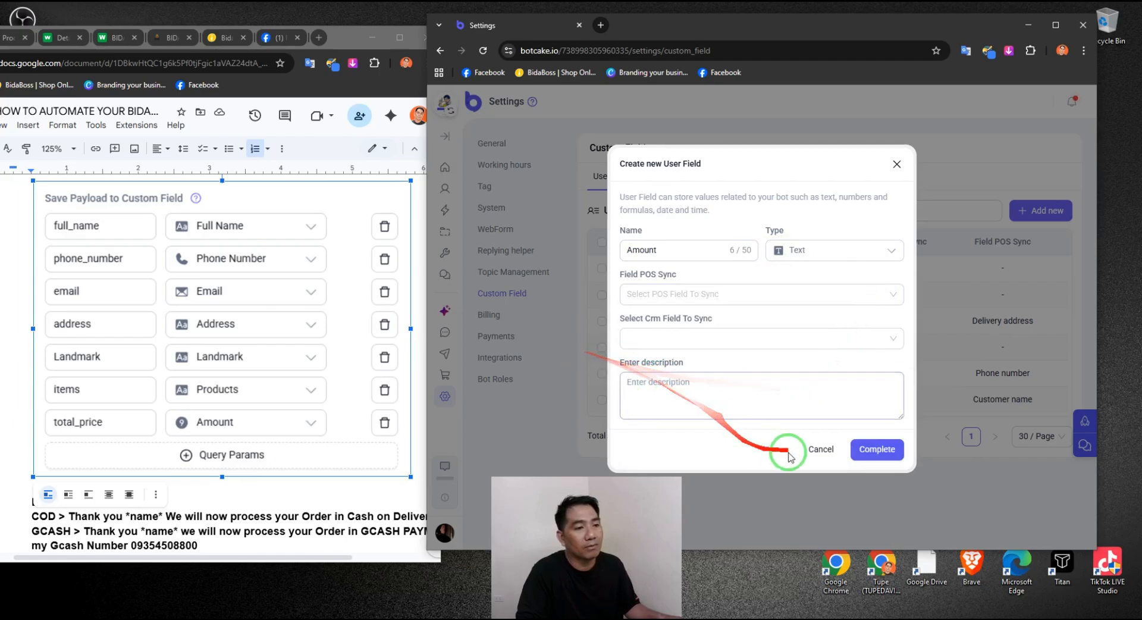
{"action": "left_click", "coordinate": [868, 447]}
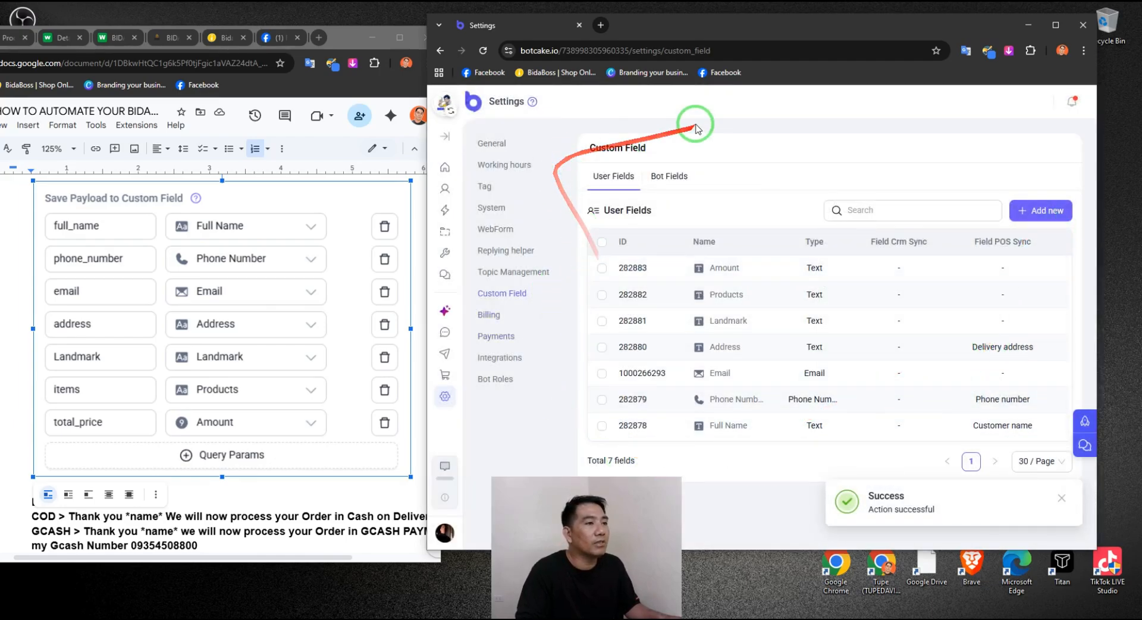
Step: Review steps 13 and 14 of the guide document, the Facebook page and the Pancake POS product list
{"action": "left_click", "coordinate": [399, 37]}
{"action": "scroll", "coordinate": [773, 387], "scroll_direction": "down", "scroll_amount": 5}
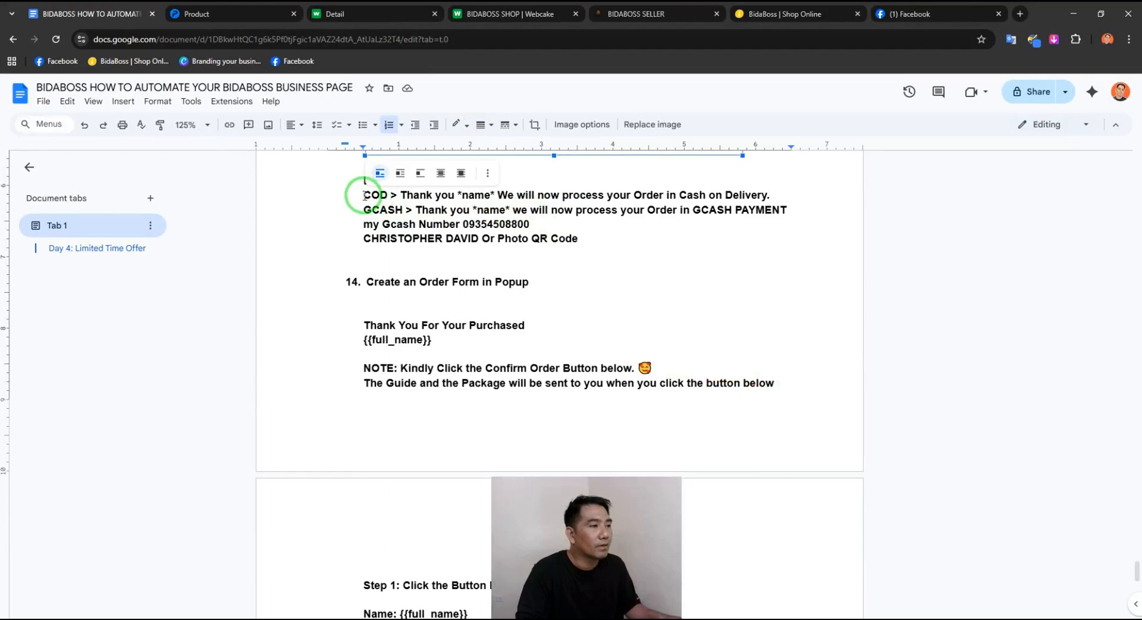
{"action": "scroll", "coordinate": [580, 280], "scroll_direction": "up", "scroll_amount": 7}
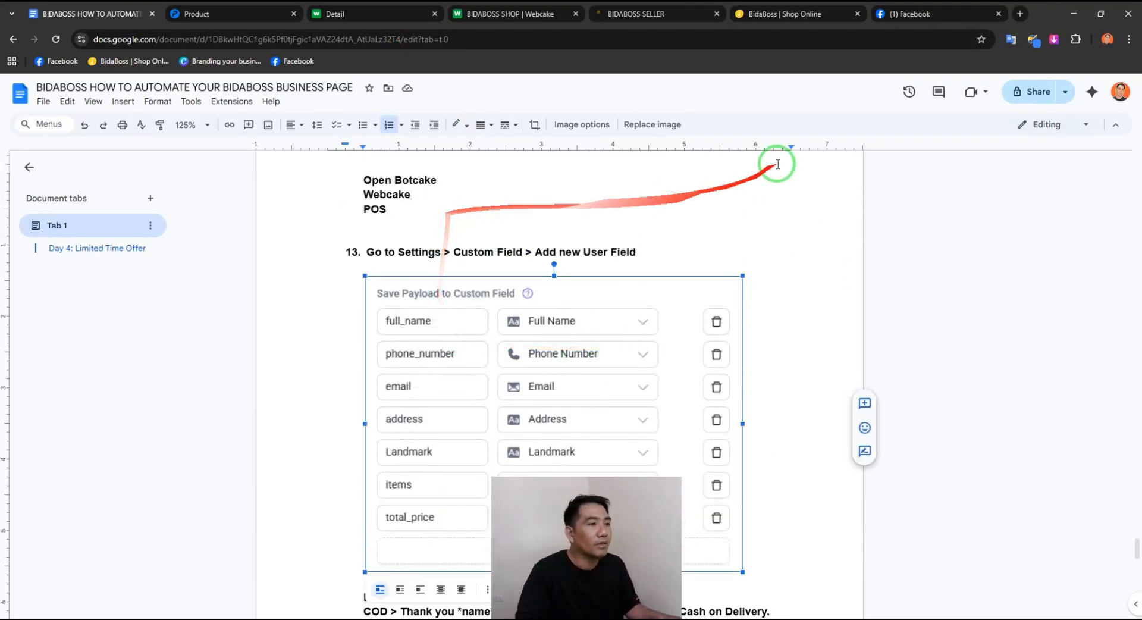
{"action": "left_click", "coordinate": [903, 17]}
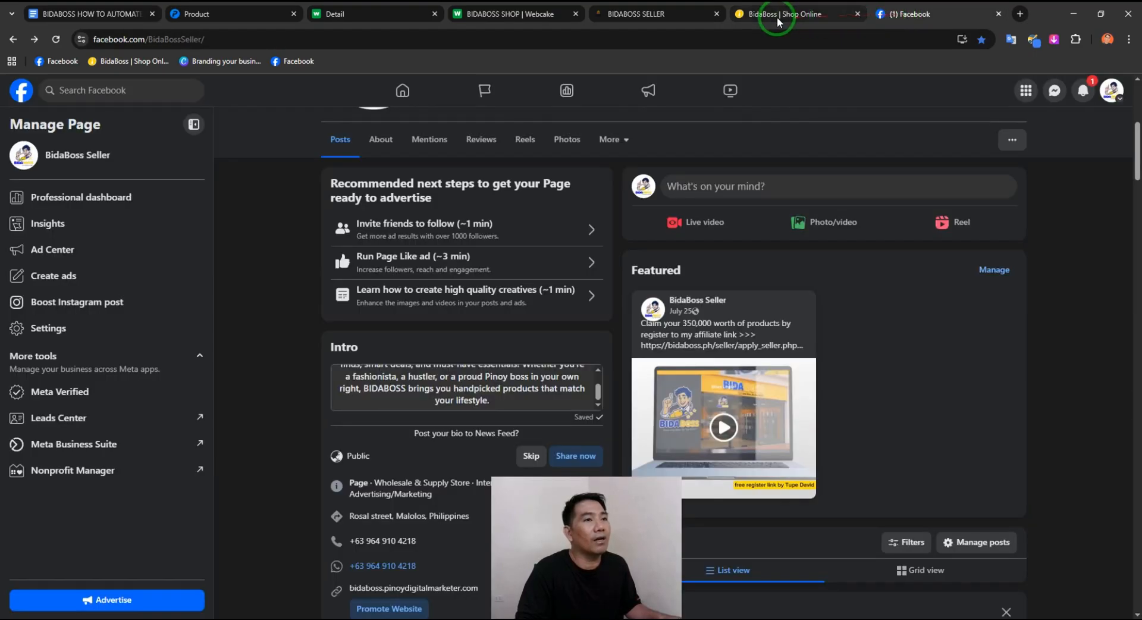
{"action": "left_click", "coordinate": [222, 13]}
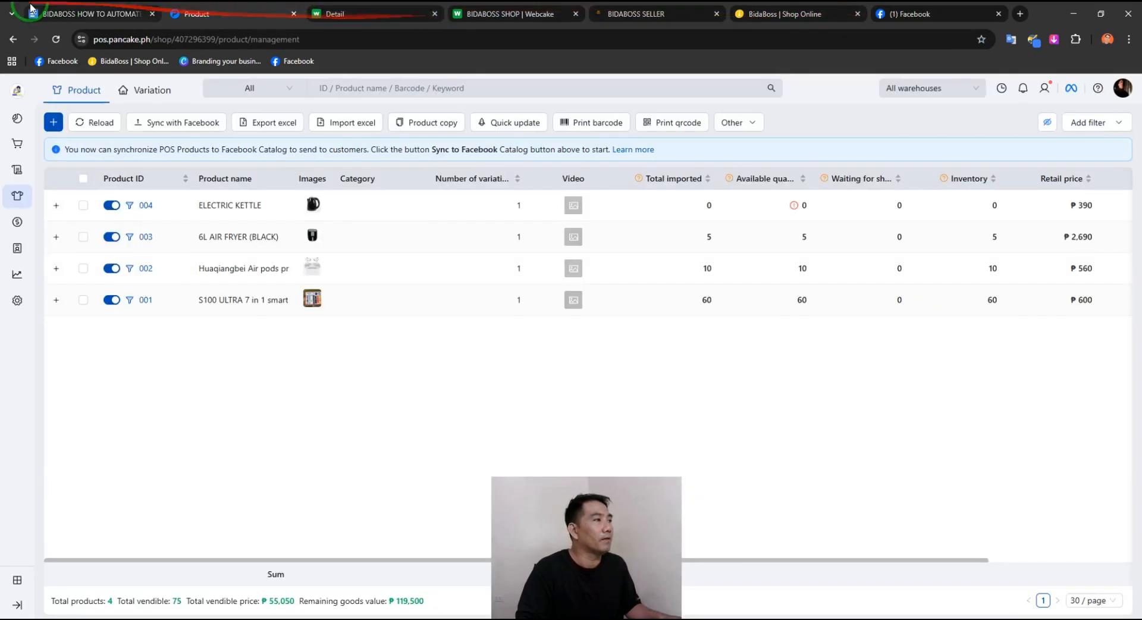
Step: Move the Botcake Settings tab into the browser window with the guide, beside the Product tab, and maximize that window
{"action": "left_click", "coordinate": [1074, 13]}
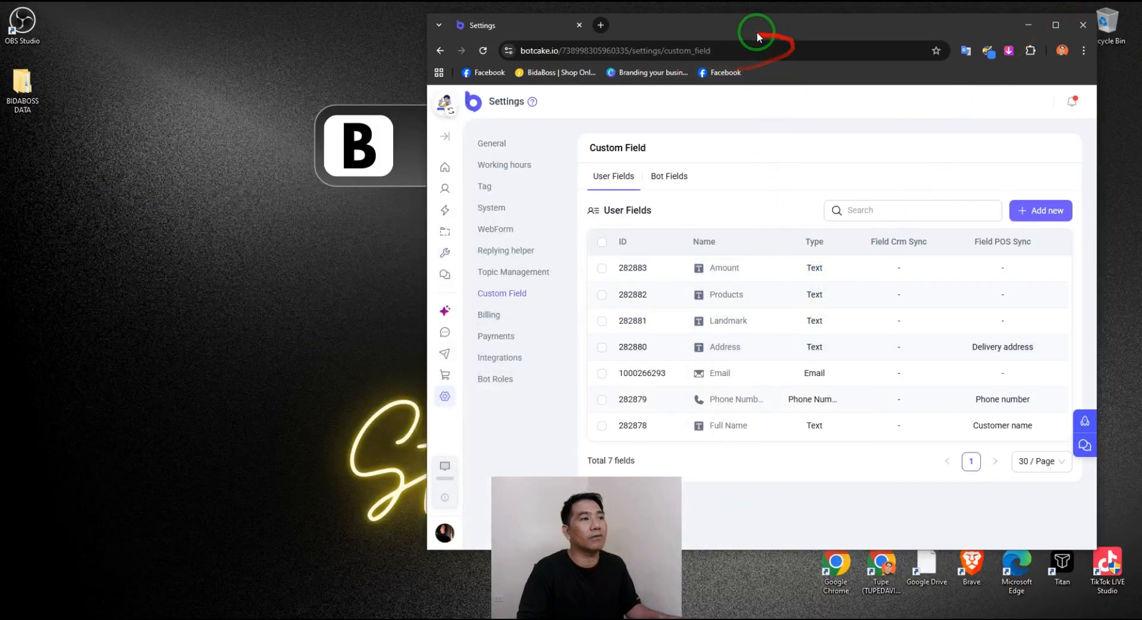
{"action": "double_click", "coordinate": [633, 27]}
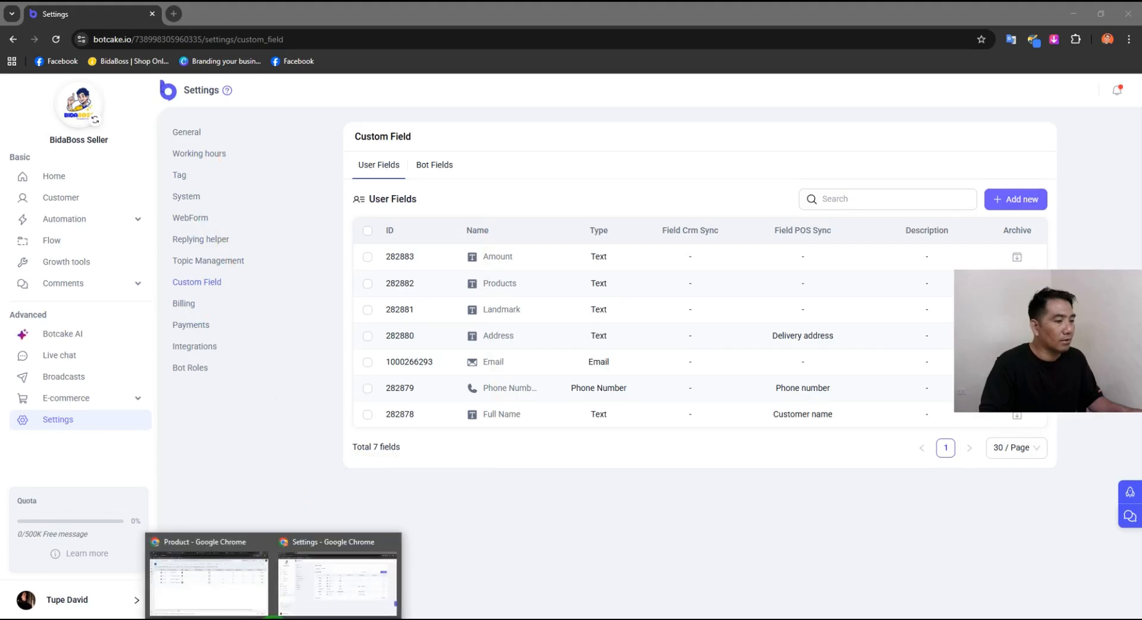
{"action": "left_click", "coordinate": [235, 595]}
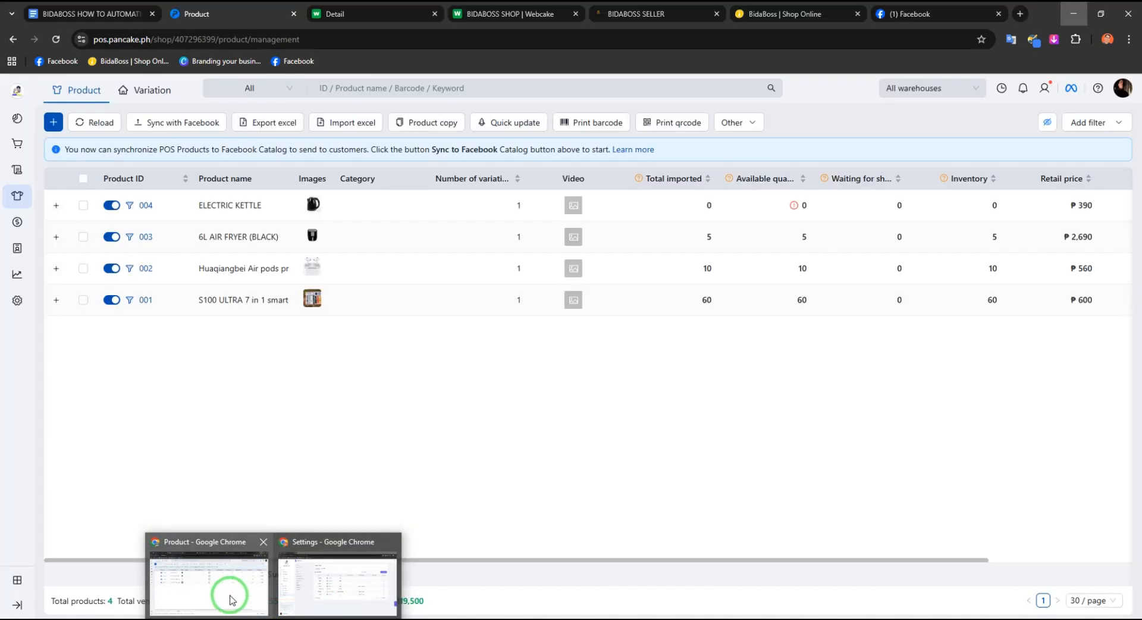
{"action": "left_click", "coordinate": [1101, 14]}
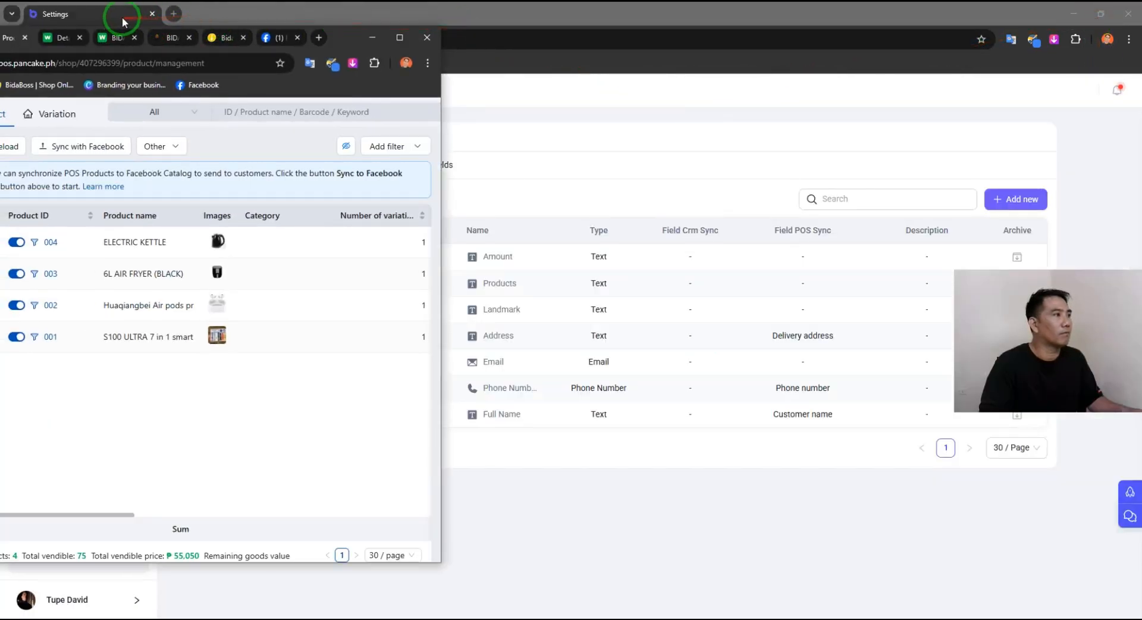
{"action": "left_click_drag", "start_coordinate": [233, 21], "coordinate": [52, 55]}
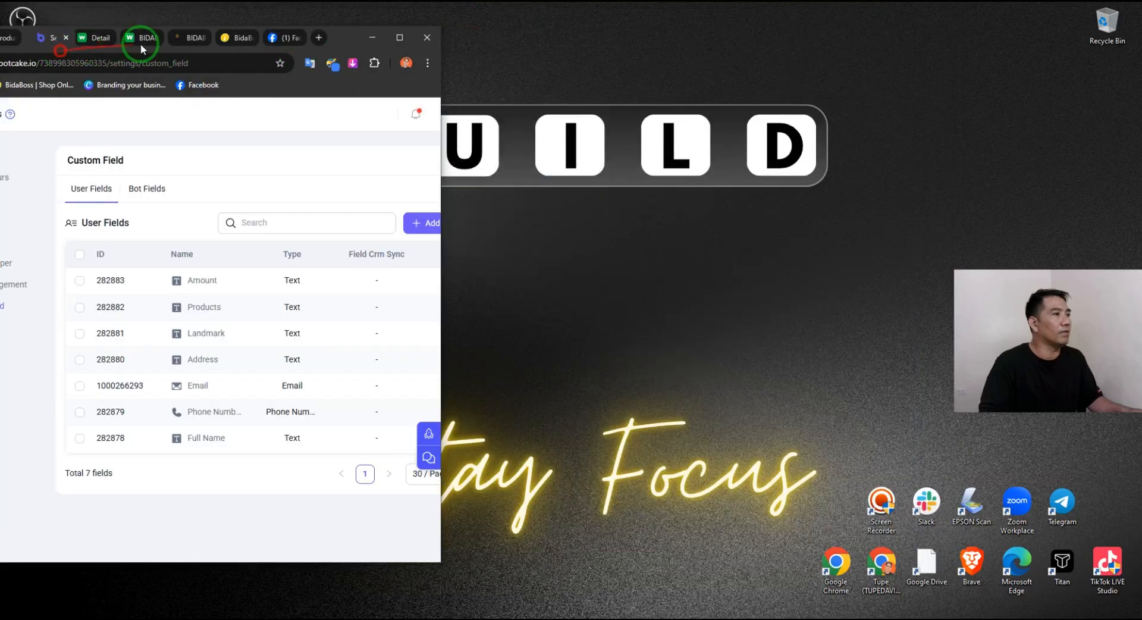
{"action": "left_click", "coordinate": [399, 37]}
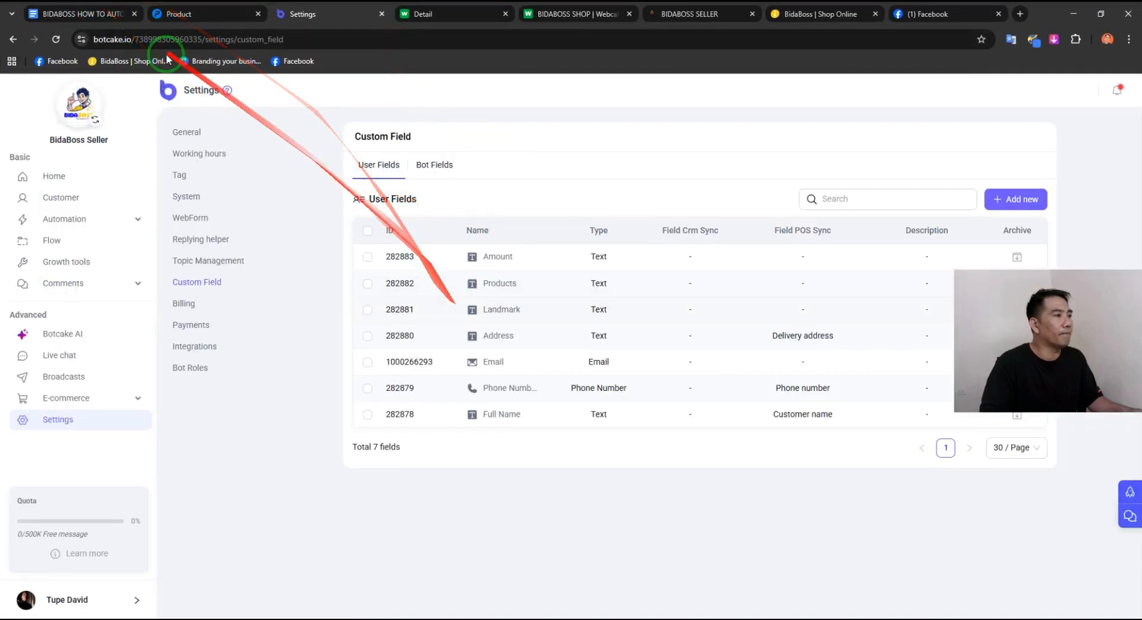
Step: Add an empty numbered step 14 below the custom-field mapping image under step 13 of the guide document
{"action": "left_click", "coordinate": [78, 13]}
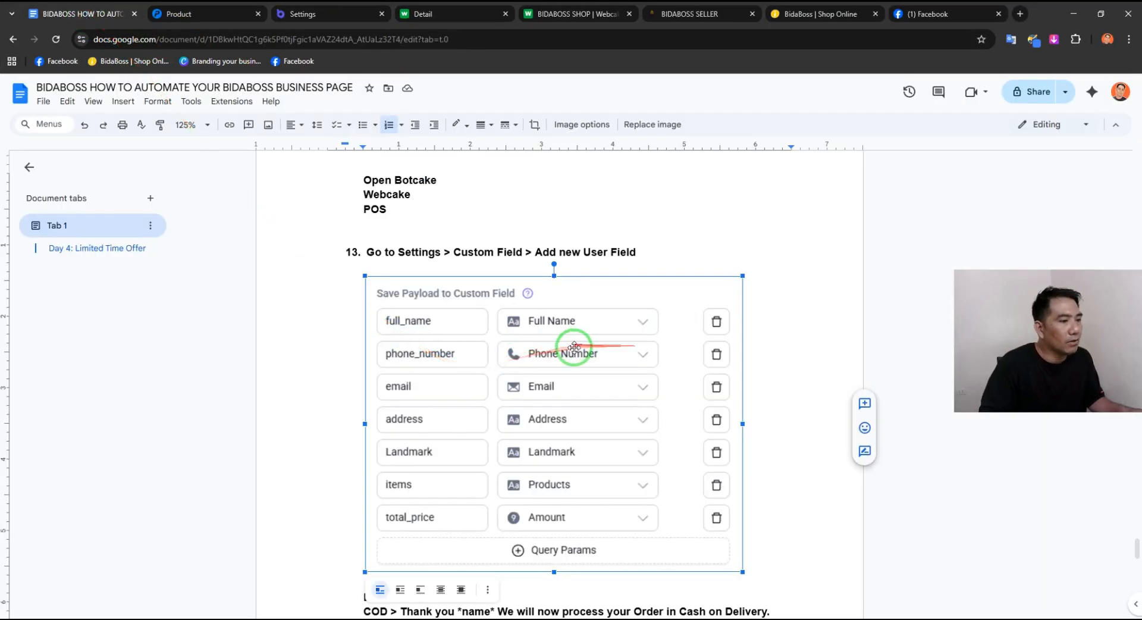
{"action": "scroll", "coordinate": [574, 346], "scroll_direction": "down", "scroll_amount": 7}
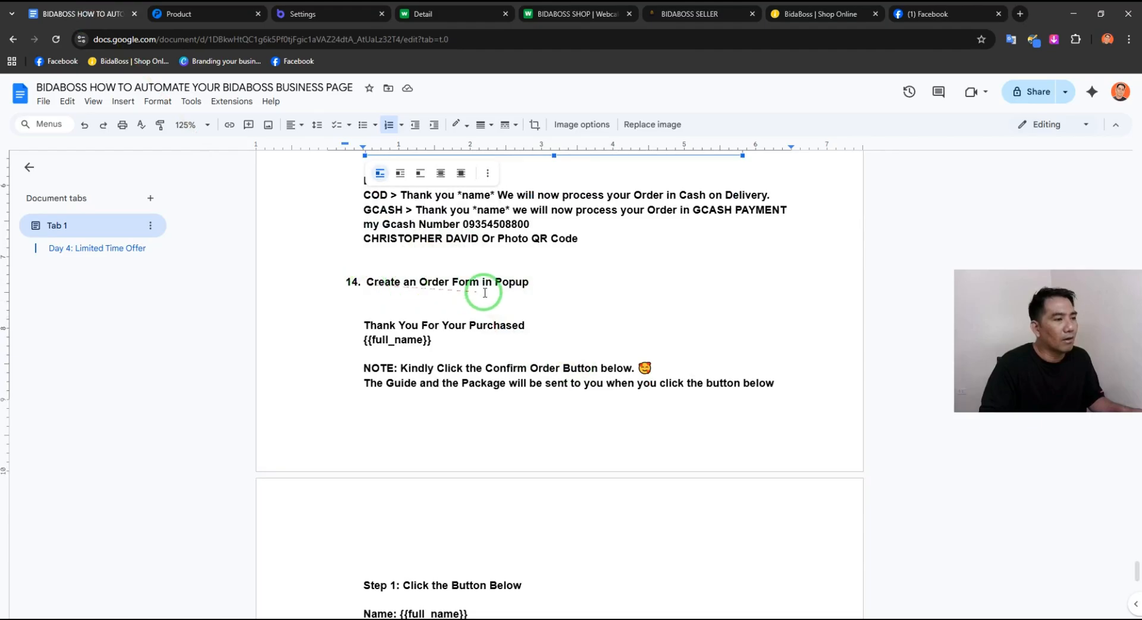
{"action": "scroll", "coordinate": [518, 295], "scroll_direction": "up", "scroll_amount": 9}
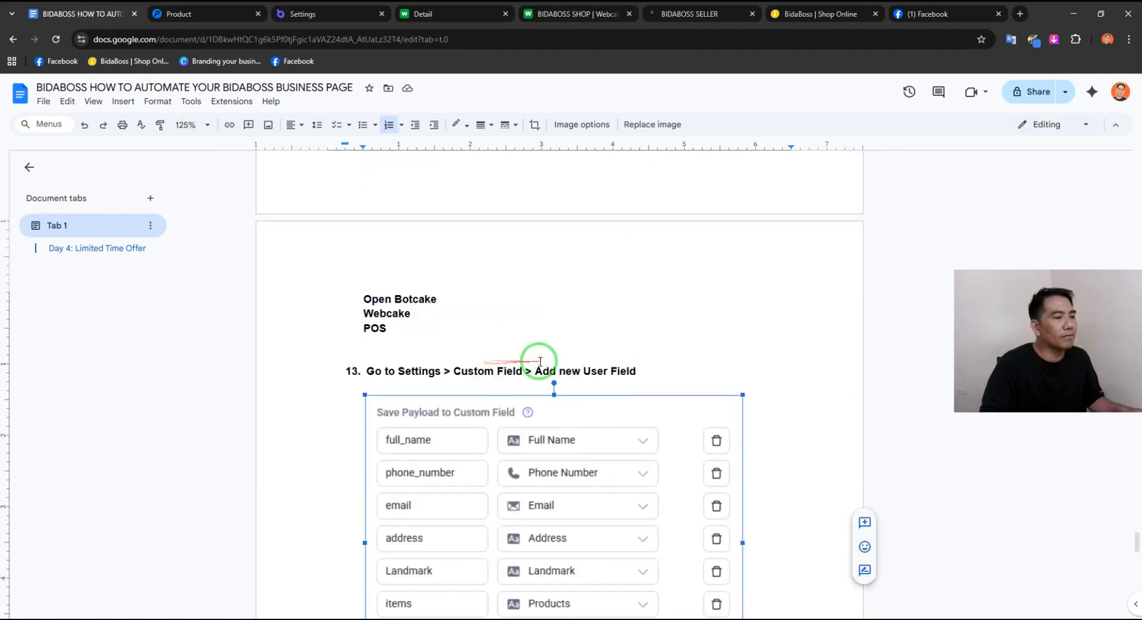
{"action": "scroll", "coordinate": [430, 352], "scroll_direction": "down", "scroll_amount": 2}
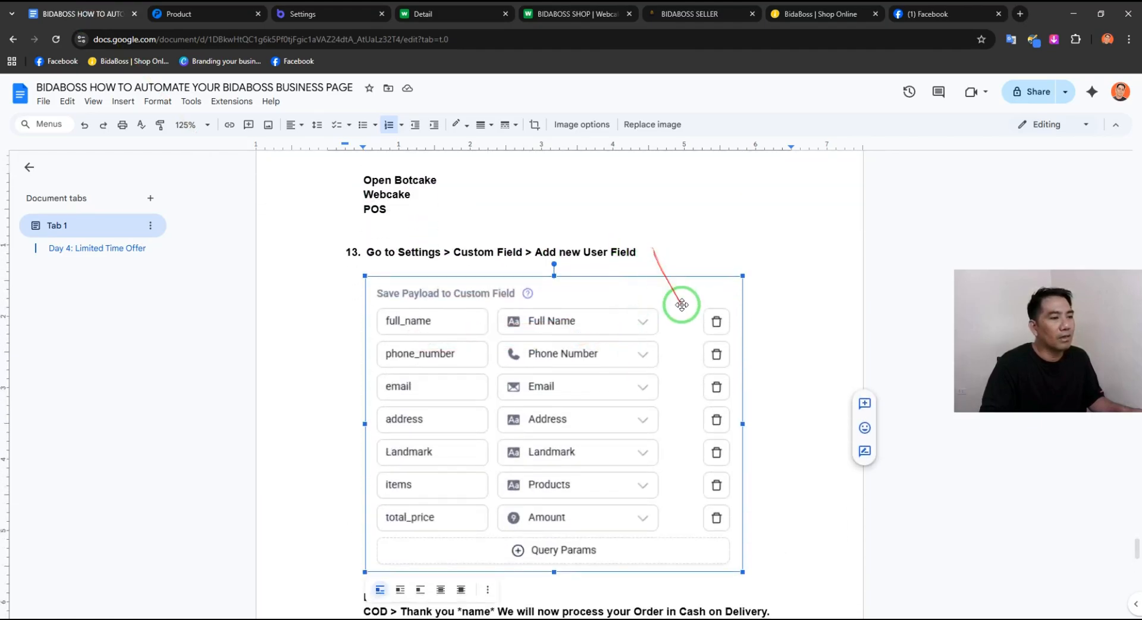
{"action": "scroll", "coordinate": [681, 305], "scroll_direction": "down", "scroll_amount": 3}
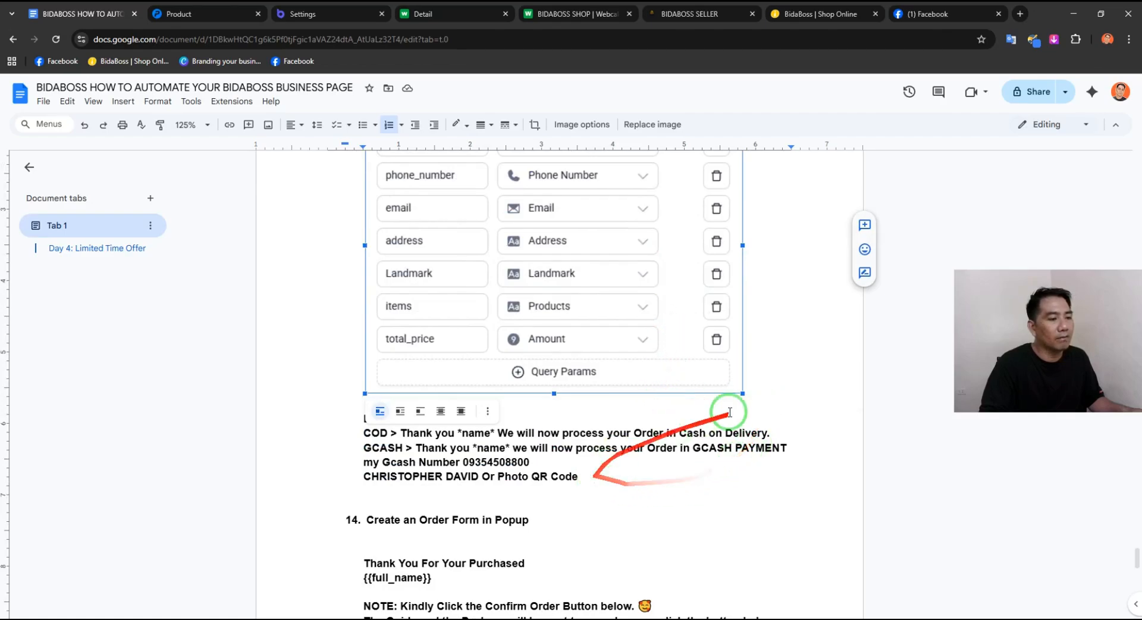
{"action": "left_click", "coordinate": [767, 387]}
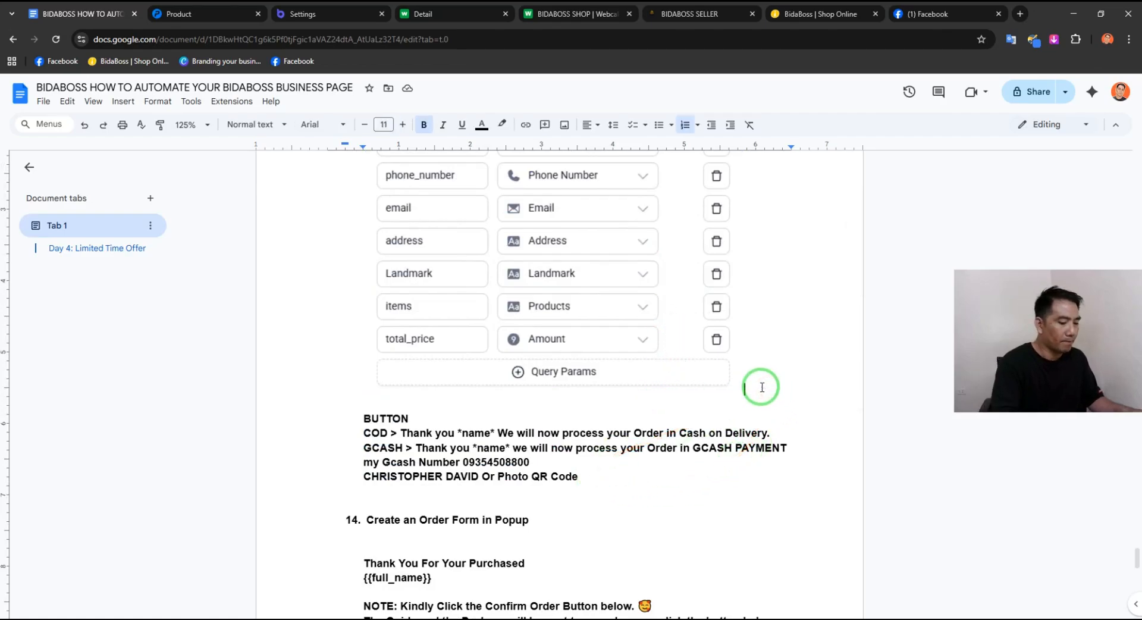
{"action": "key", "text": "Return"}
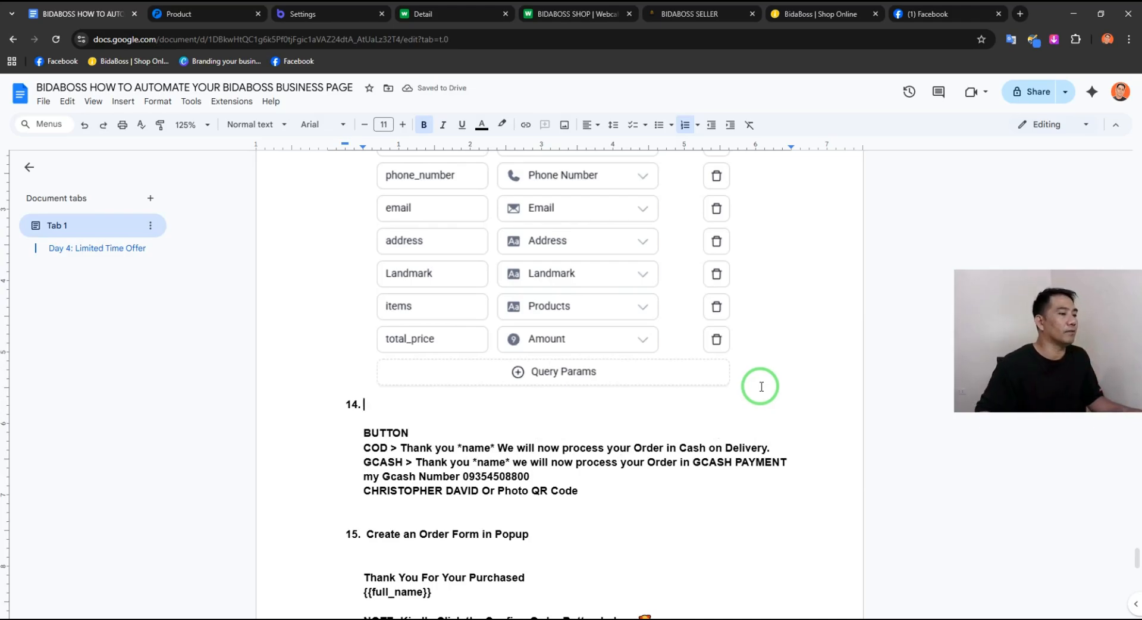
Step: Open Botcake's Growth tools page and write "Growth Tools >" as step 14 of the guide document
{"action": "left_click", "coordinate": [195, 15]}
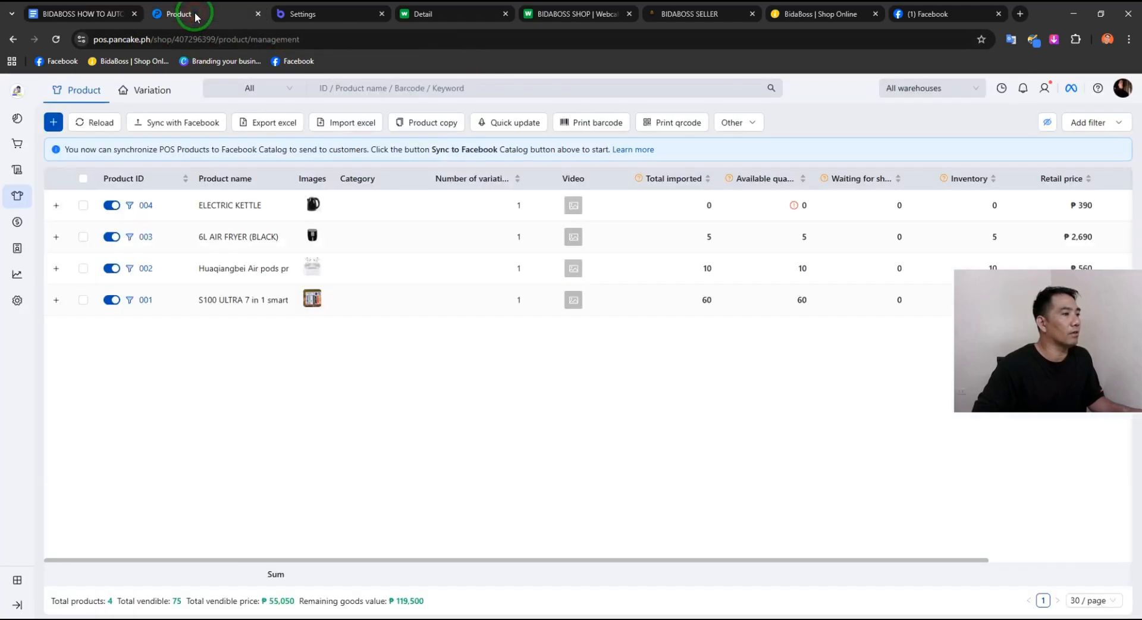
{"action": "left_click", "coordinate": [344, 14]}
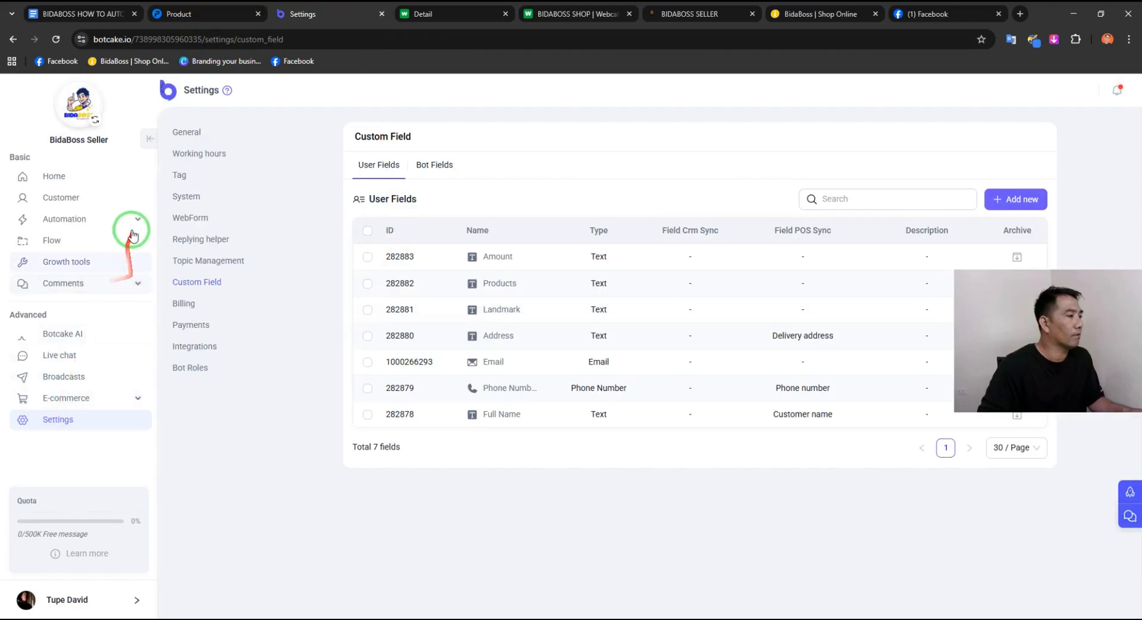
{"action": "left_click", "coordinate": [79, 263]}
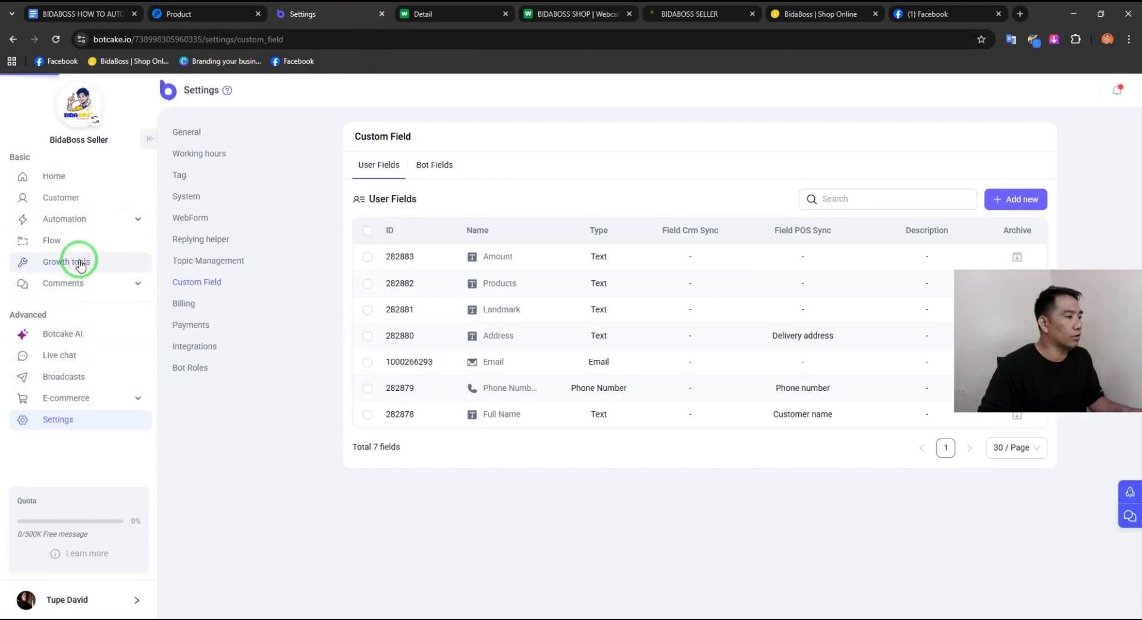
{"action": "left_click", "coordinate": [86, 15]}
{"action": "left_click", "coordinate": [268, 15]}
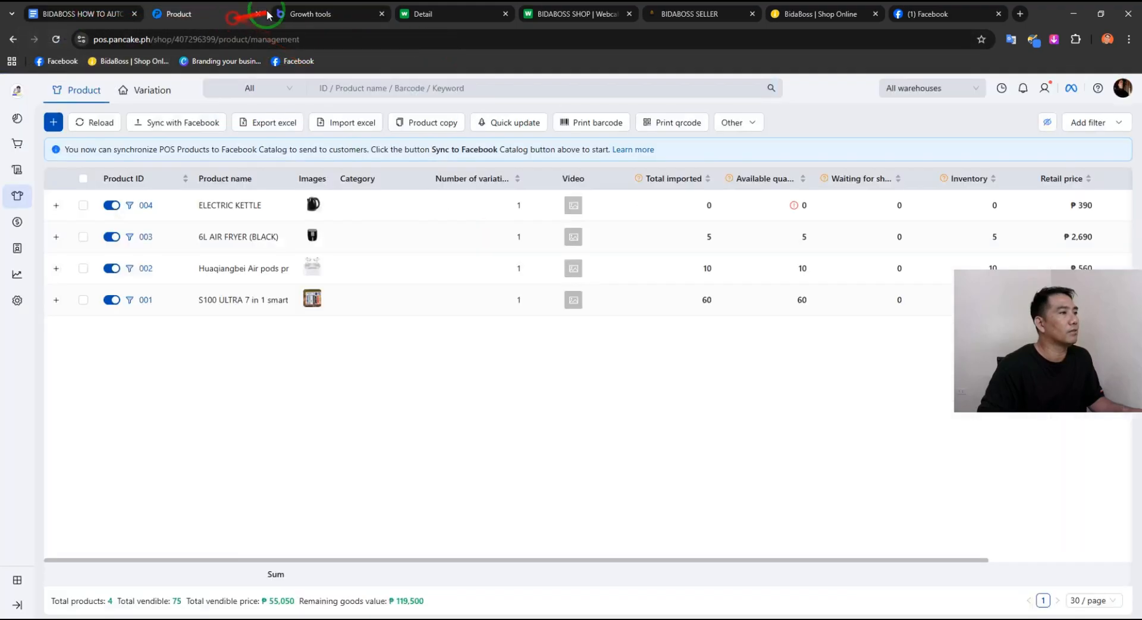
{"action": "left_click", "coordinate": [317, 15]}
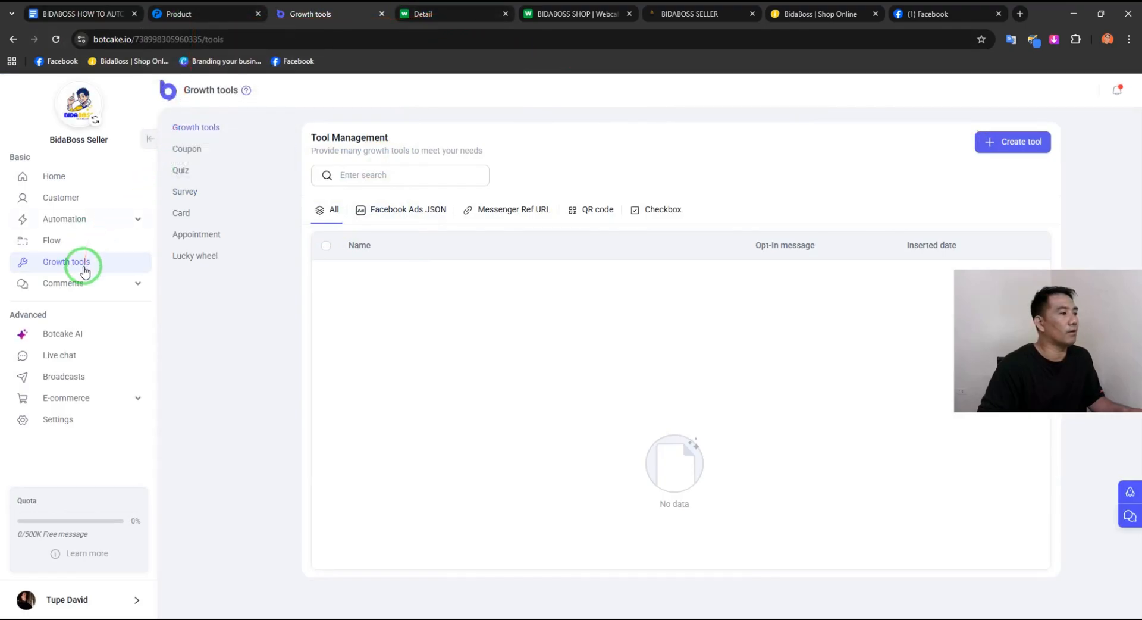
{"action": "left_click", "coordinate": [85, 16]}
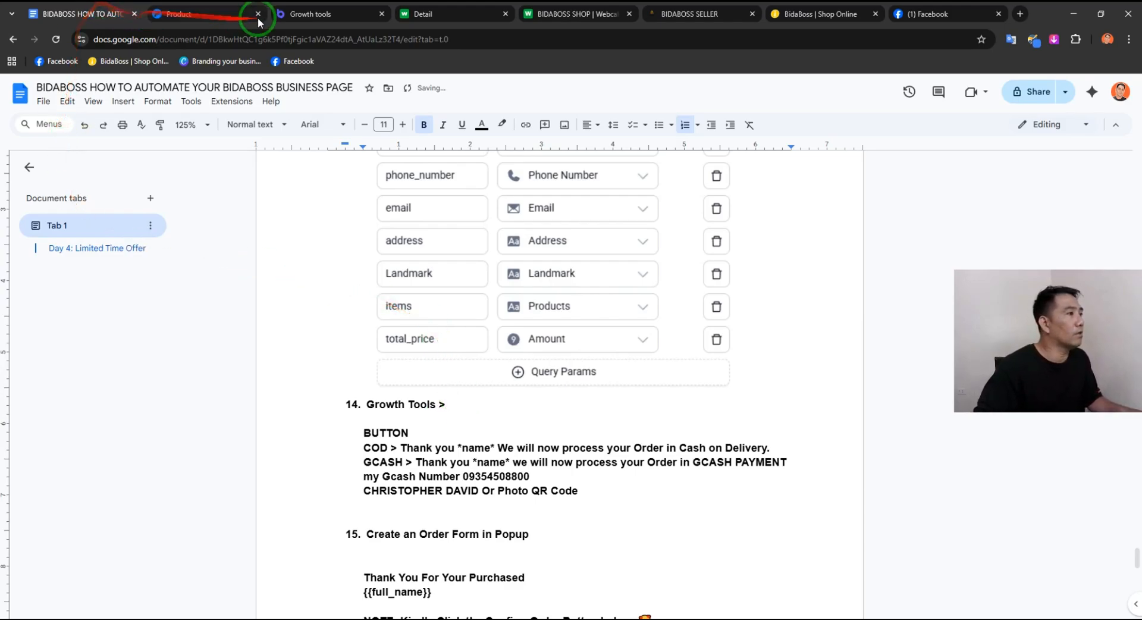
Step: Create a Botcake growth tool of type Messenger Ref URL named "Messenger Ref URL #1 Add to Cart" and open its opt-in message for editing
{"action": "left_click", "coordinate": [304, 14]}
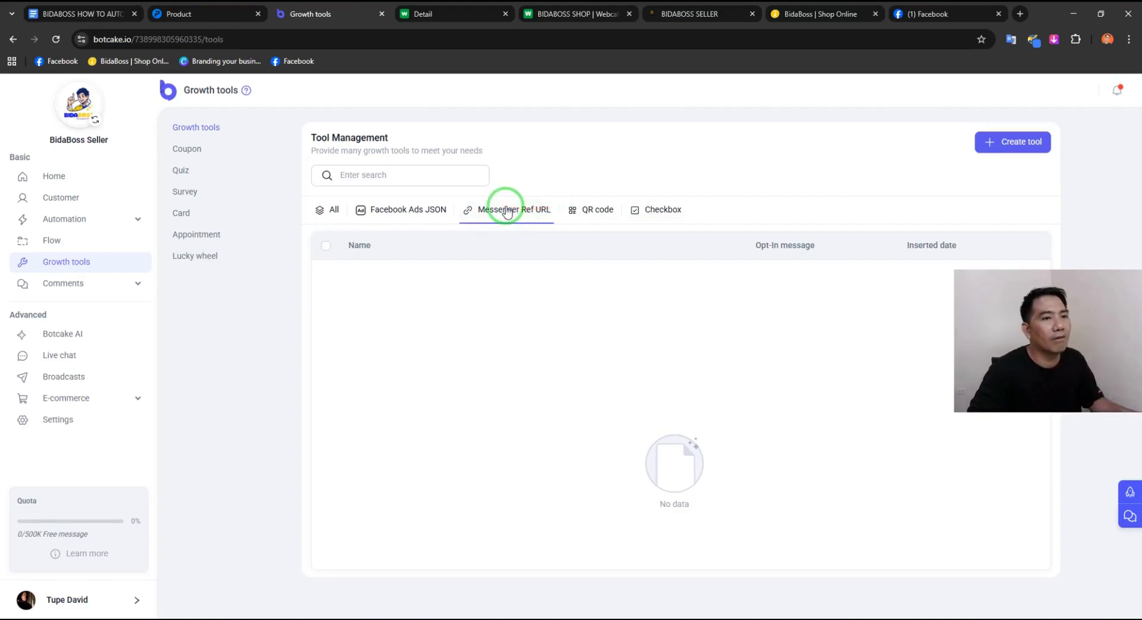
{"action": "left_click_drag", "start_coordinate": [1025, 320], "coordinate": [960, 470]}
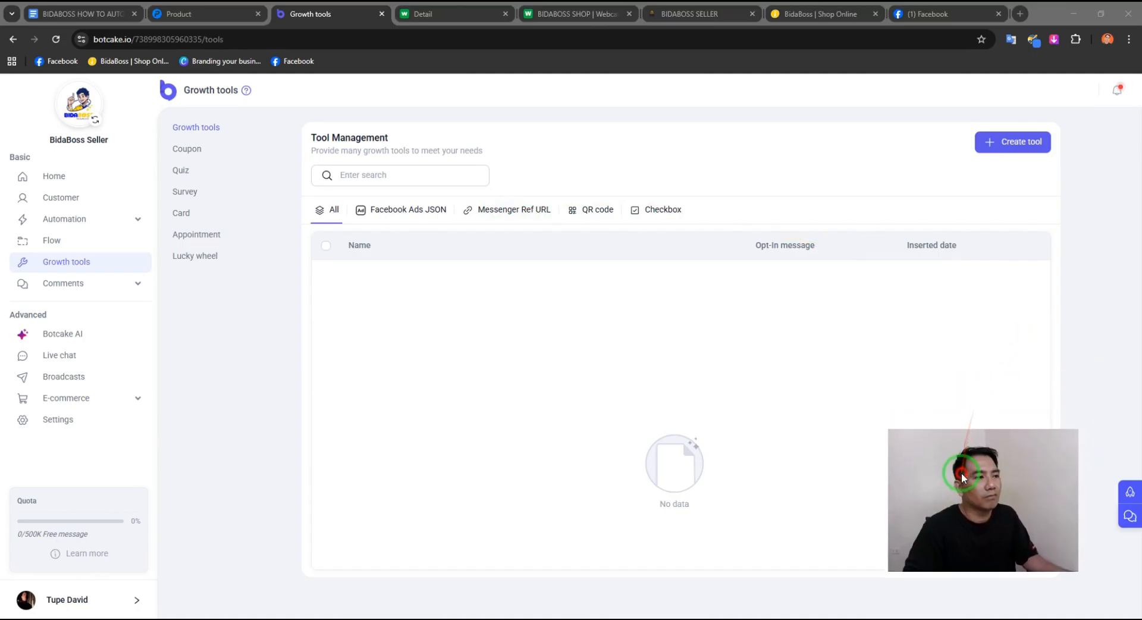
{"action": "left_click", "coordinate": [526, 210]}
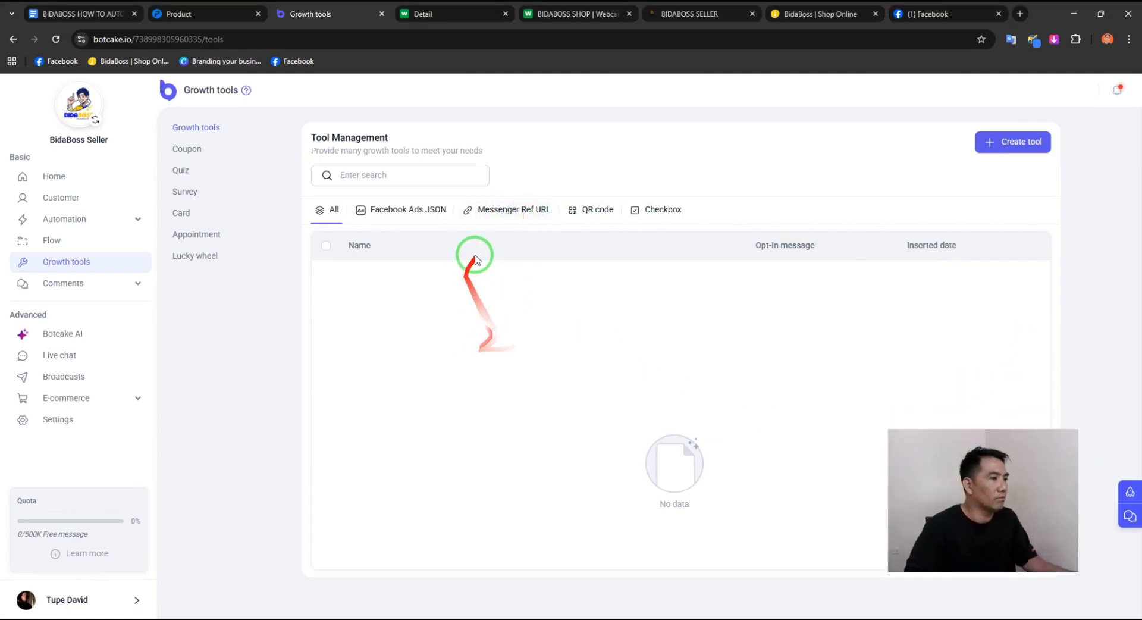
{"action": "left_click", "coordinate": [1018, 144]}
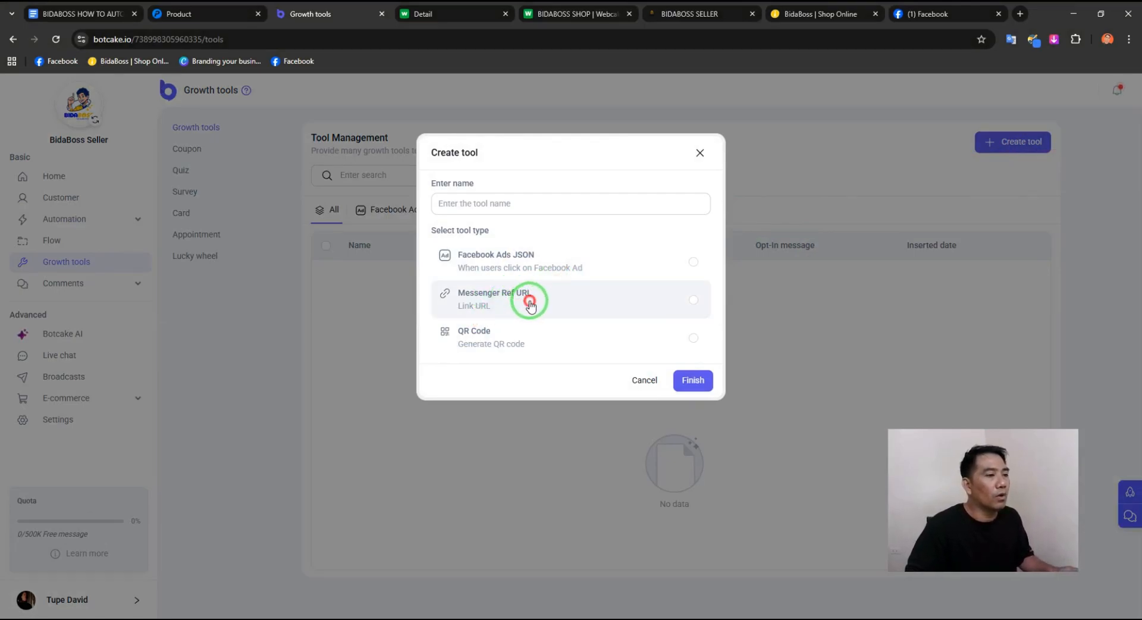
{"action": "left_click", "coordinate": [693, 300]}
{"action": "left_click", "coordinate": [693, 381]}
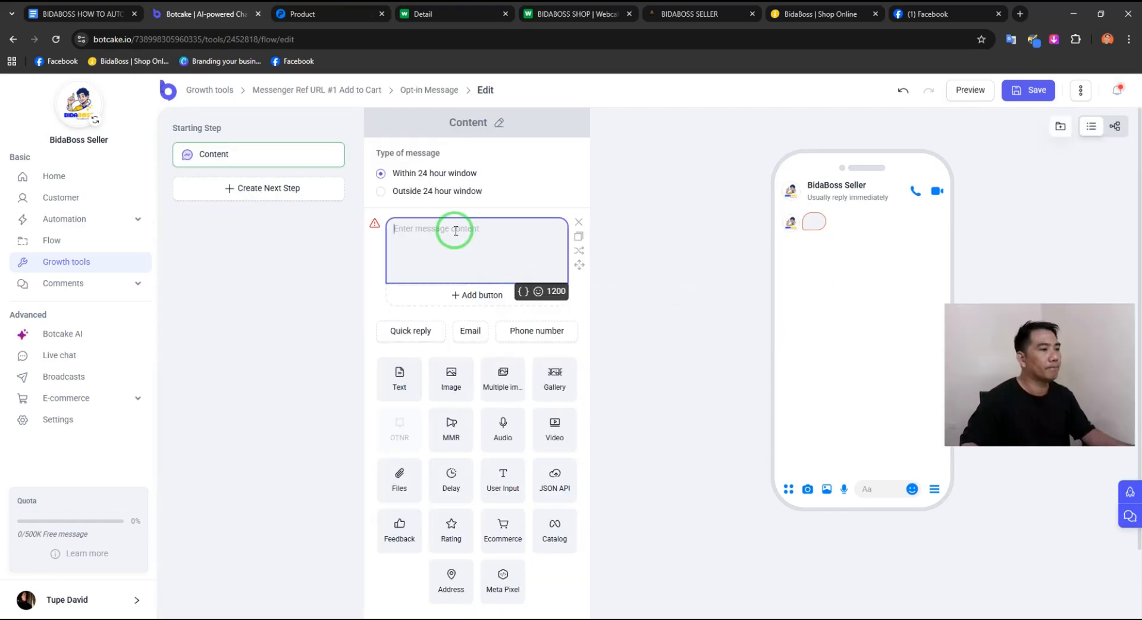
Step: Switch to the Beauty Hikaru Lifestyle browser window and copy the whole order-details text from the Beauty Hikaru Order message preview
{"action": "left_click", "coordinate": [455, 231]}
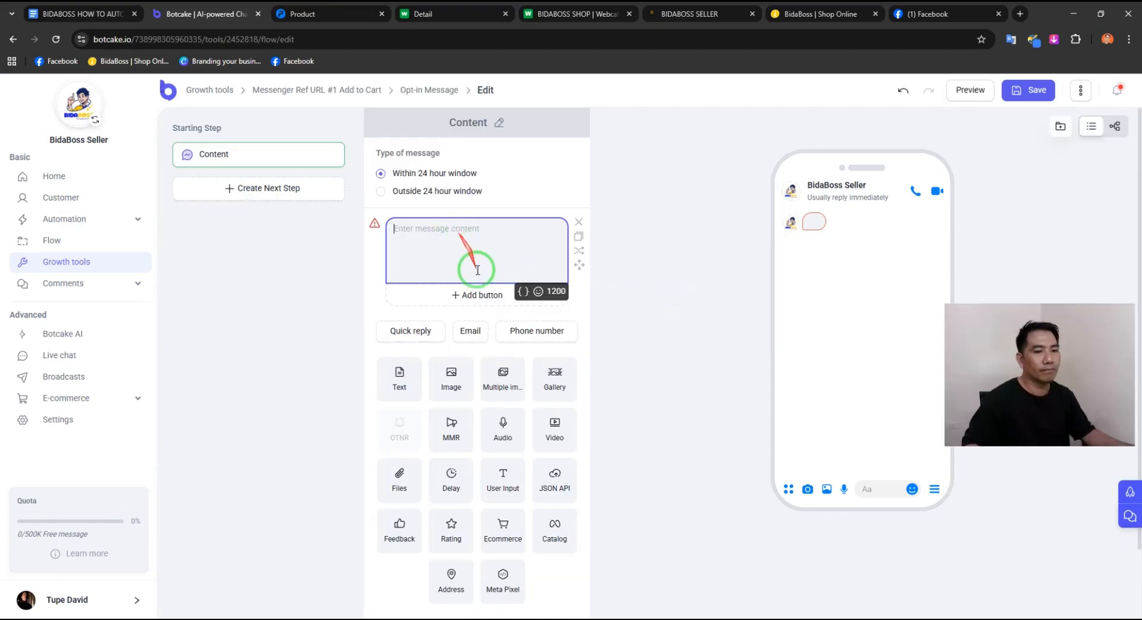
{"action": "left_click", "coordinate": [451, 531]}
{"action": "mouse_move", "coordinate": [331, 618]}
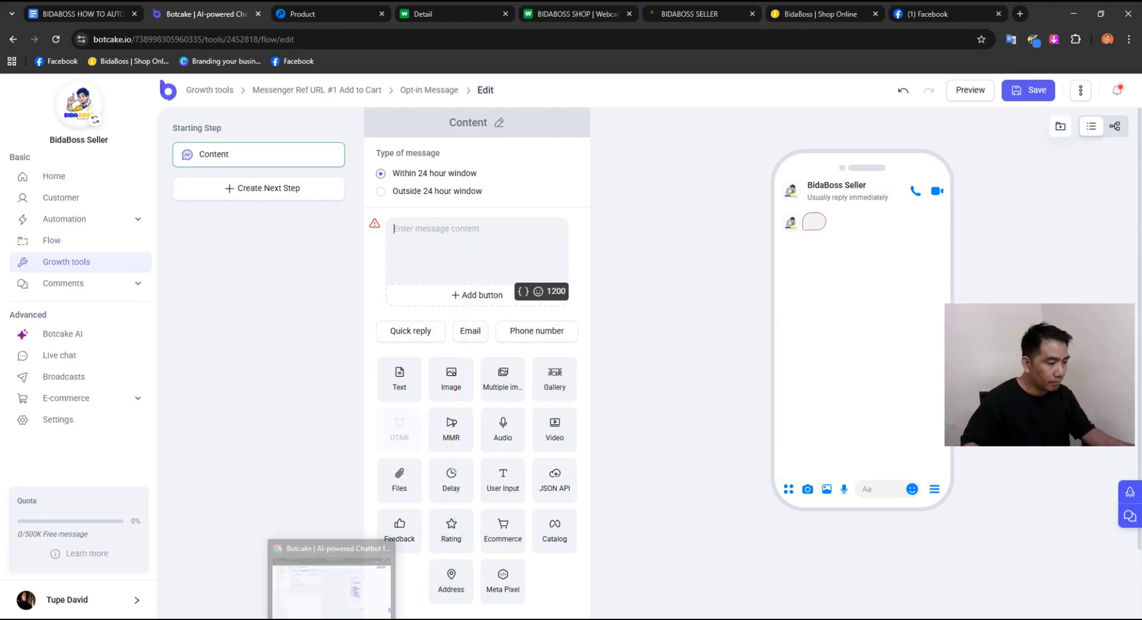
{"action": "left_click", "coordinate": [332, 612]}
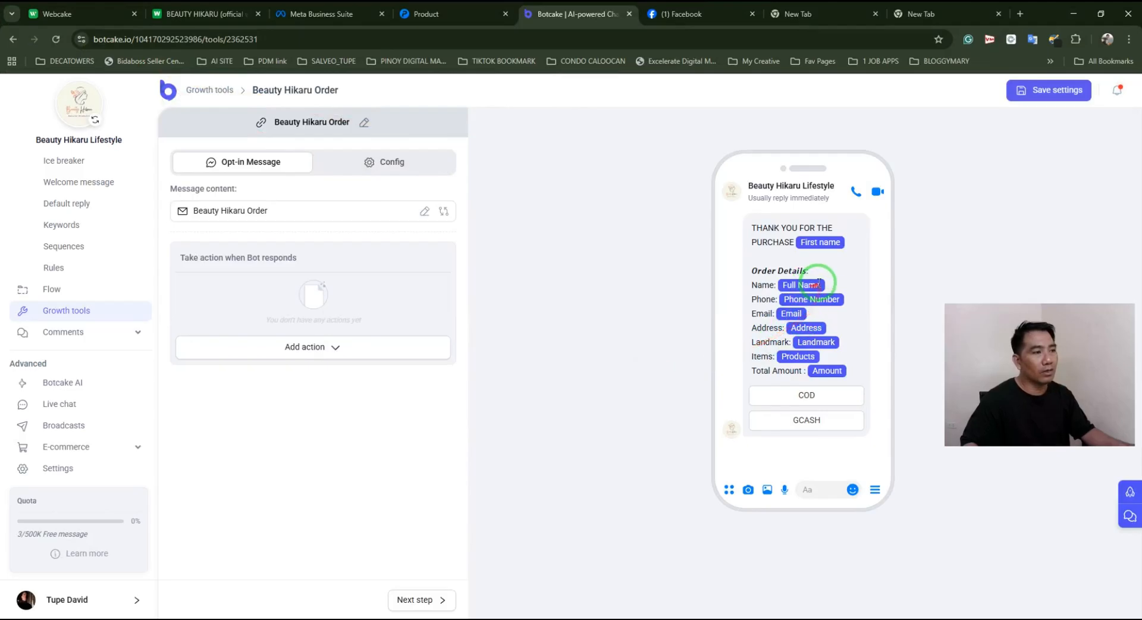
{"action": "left_click", "coordinate": [860, 364]}
{"action": "left_click_drag", "start_coordinate": [860, 364], "coordinate": [858, 376]}
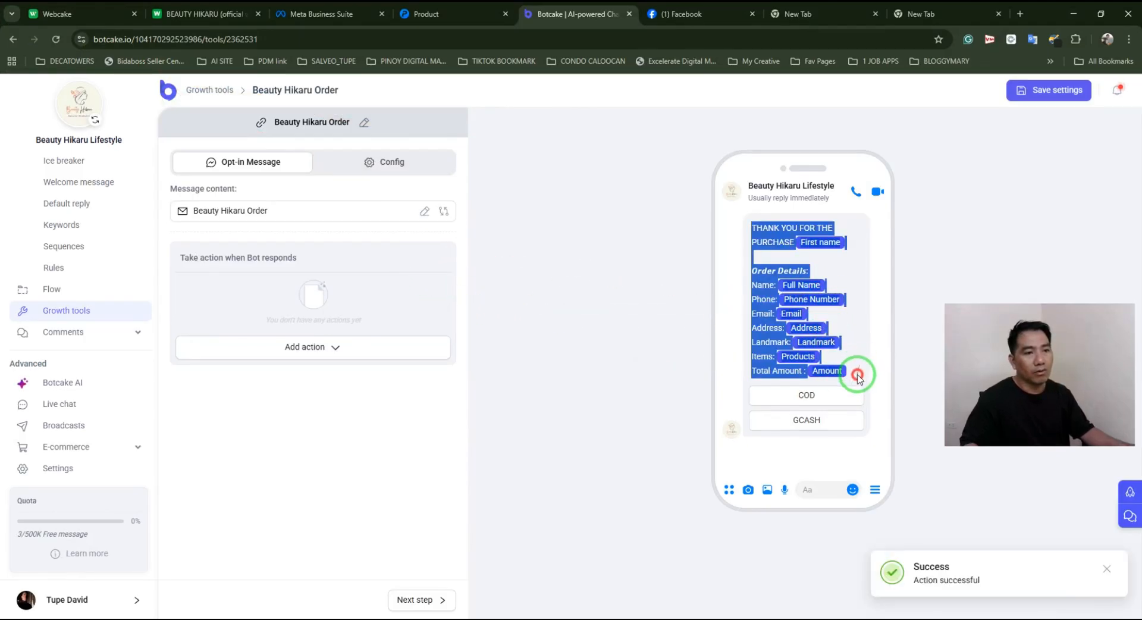
{"action": "right_click", "coordinate": [767, 299]}
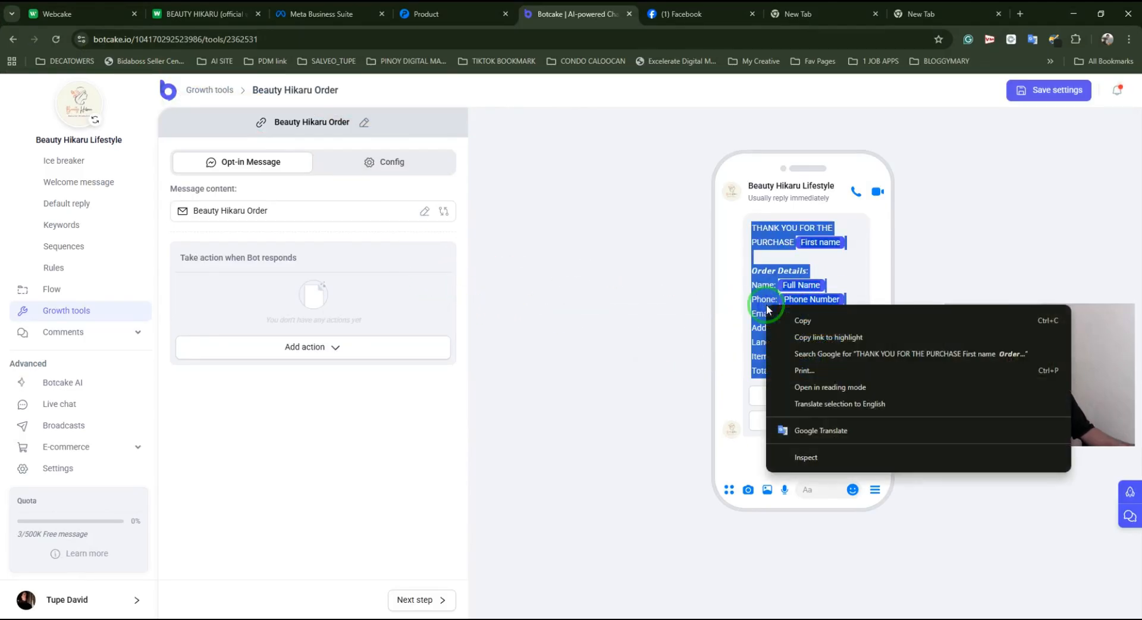
{"action": "left_click", "coordinate": [804, 316]}
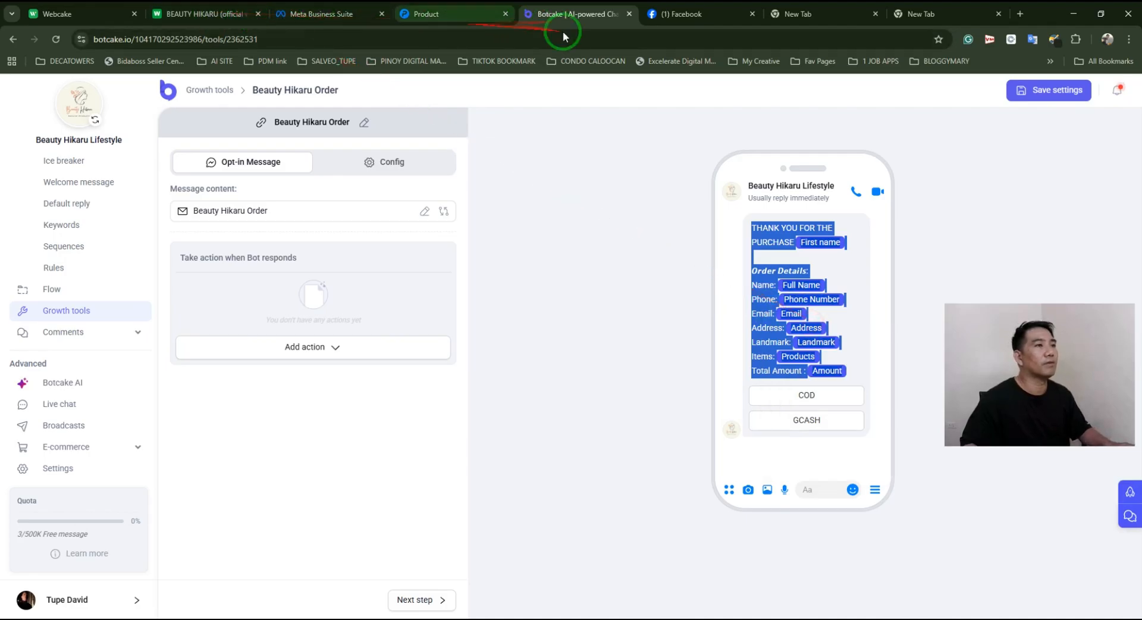
Step: Return to the BidaBoss Seller opt-in message and paste the copied thank-you and order-details text as its content
{"action": "left_click", "coordinate": [1073, 14]}
{"action": "left_click", "coordinate": [455, 229]}
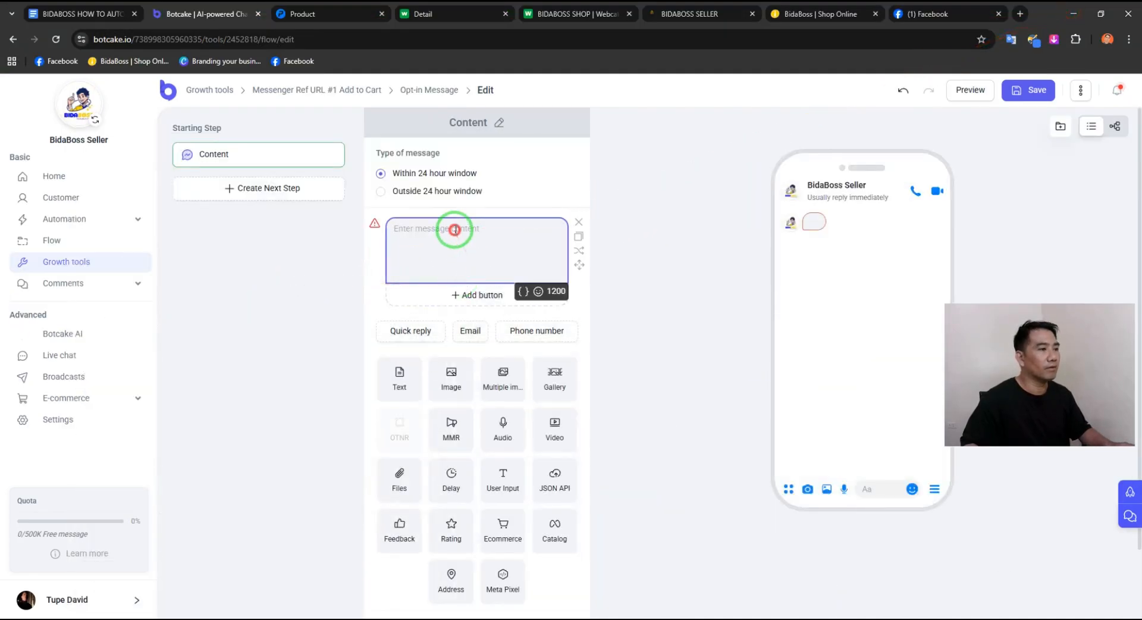
{"action": "key", "text": "ctrl+v"}
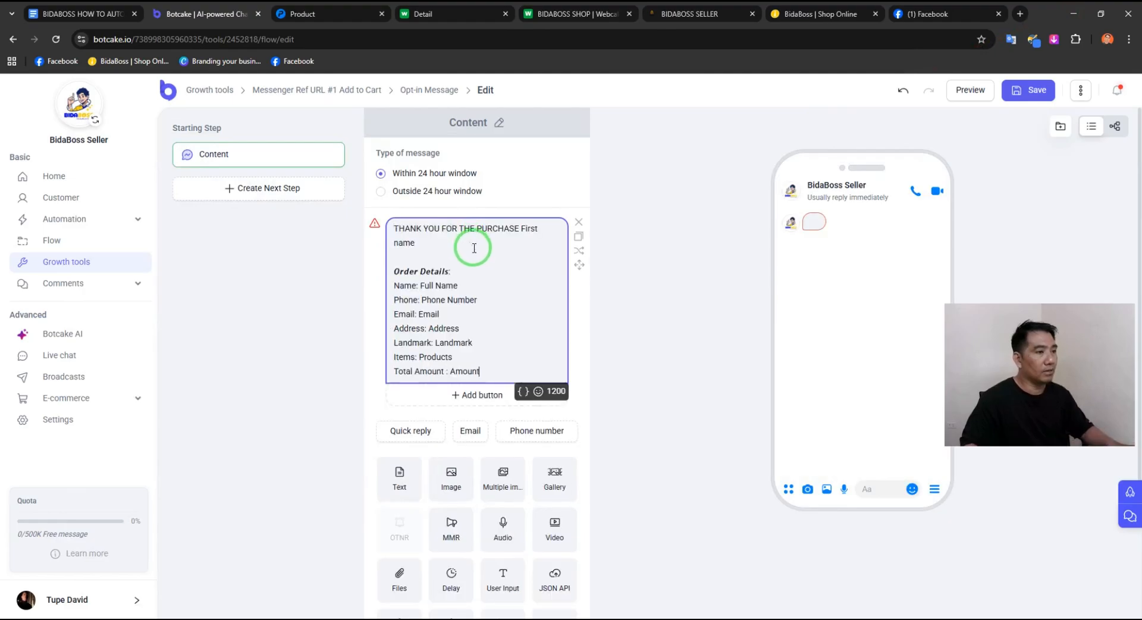
Step: Replace the plain "Full Name" text on the message's Name line with the system field Full name
{"action": "left_click", "coordinate": [464, 285]}
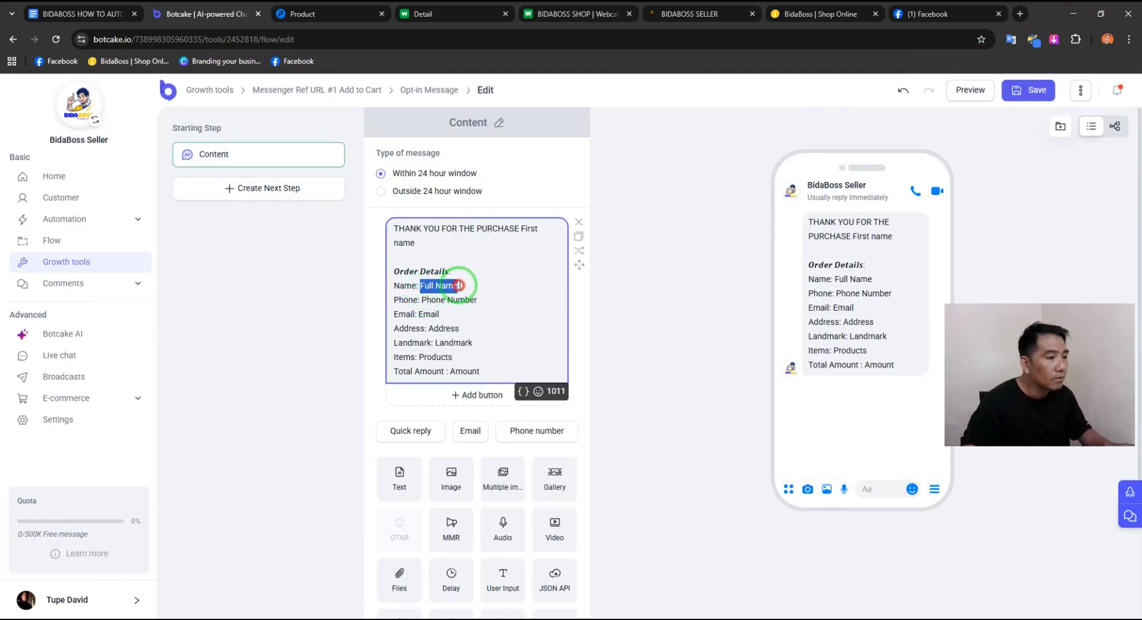
{"action": "right_click", "coordinate": [450, 286]}
{"action": "left_click", "coordinate": [505, 267]}
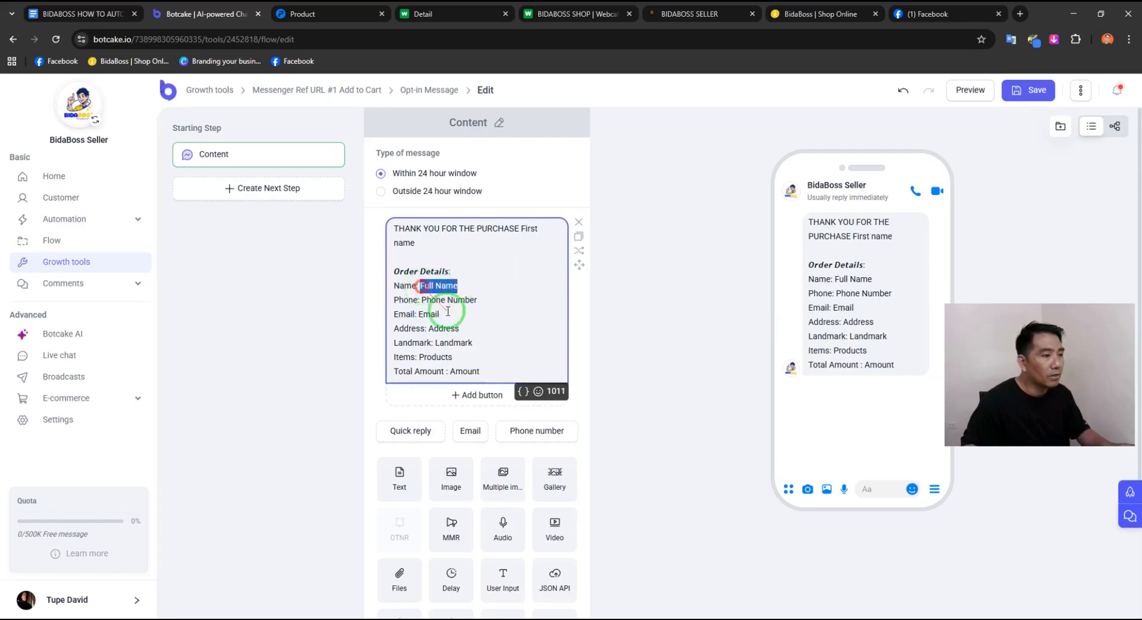
{"action": "left_click", "coordinate": [523, 390]}
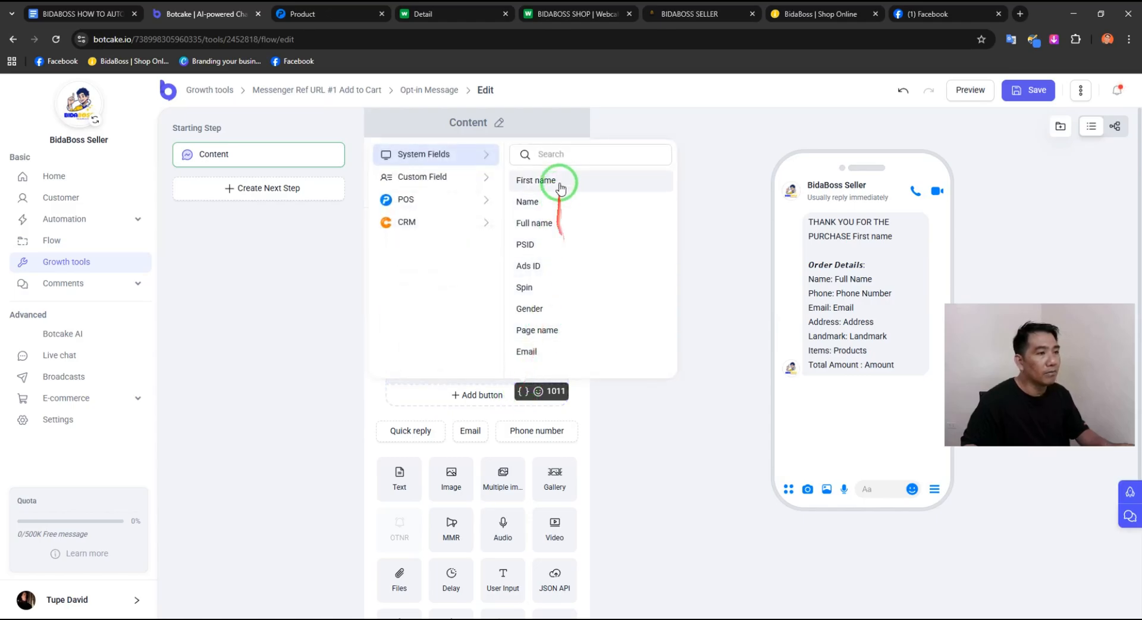
{"action": "left_click", "coordinate": [535, 223]}
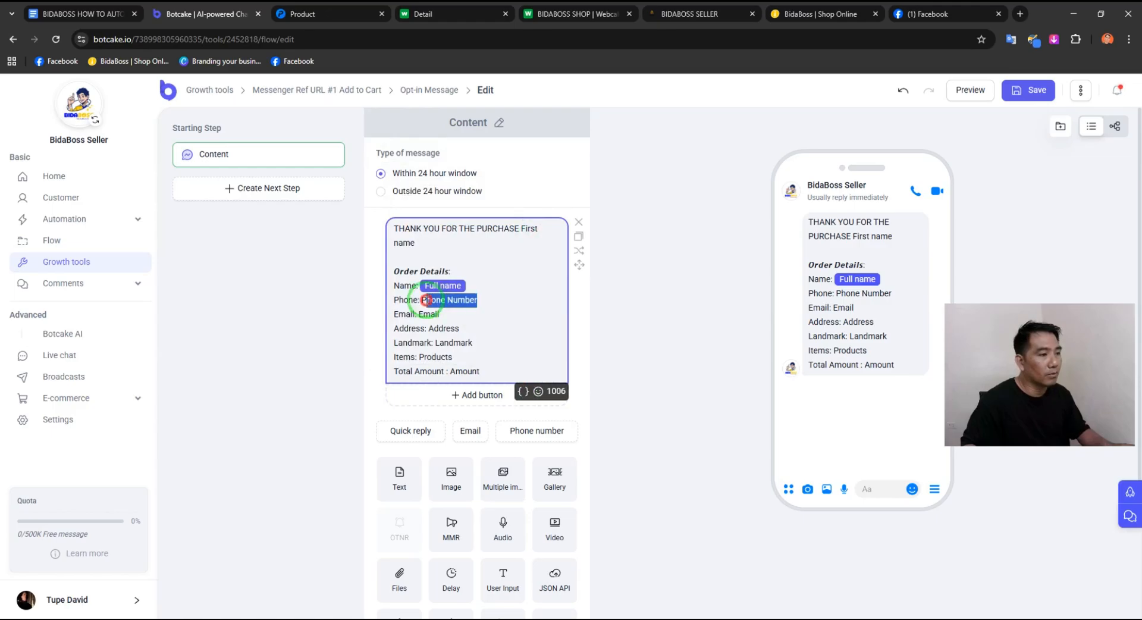
Step: Replace the plain "Phone Number" text on the message's Phone line with the system field Phone number
{"action": "left_click", "coordinate": [522, 391]}
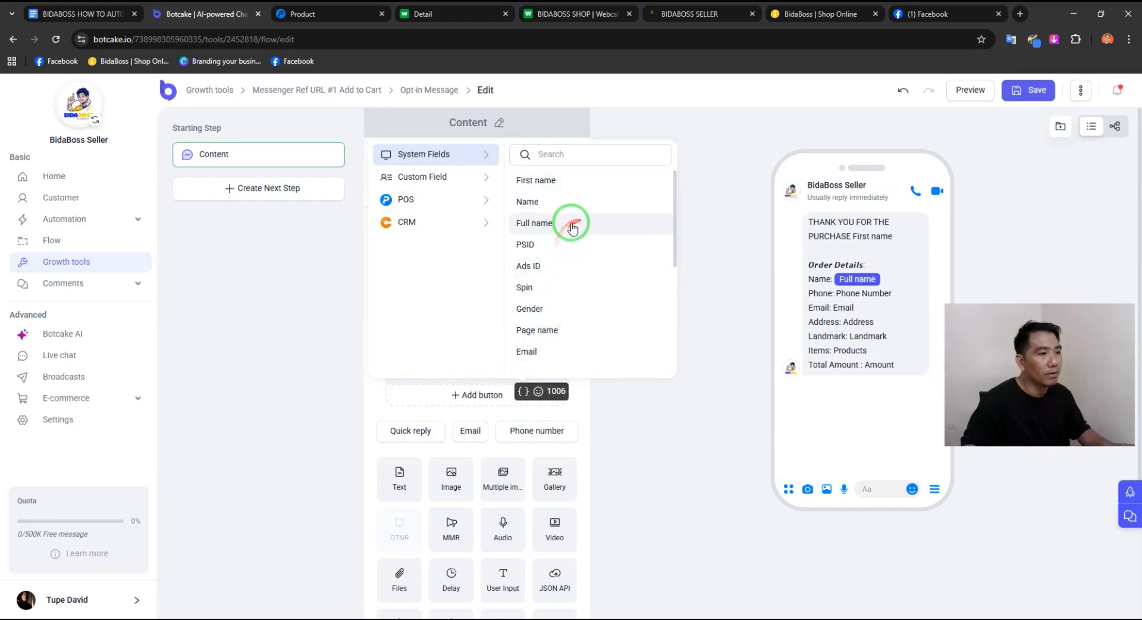
{"action": "scroll", "coordinate": [550, 323], "scroll_direction": "down", "scroll_amount": 3}
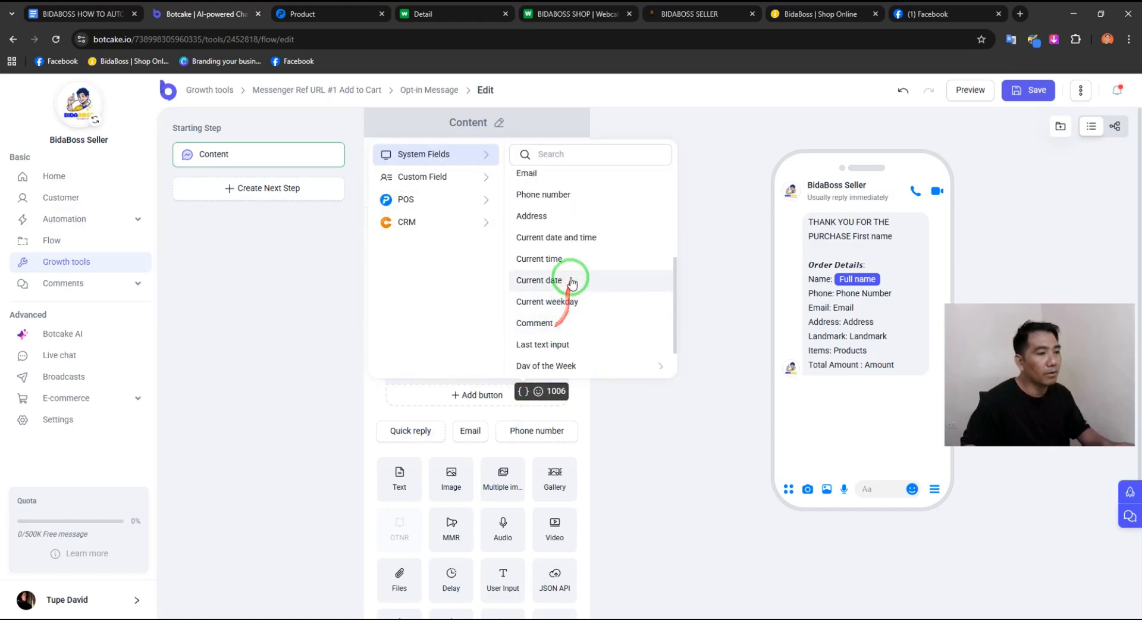
{"action": "scroll", "coordinate": [571, 277], "scroll_direction": "up", "scroll_amount": 1}
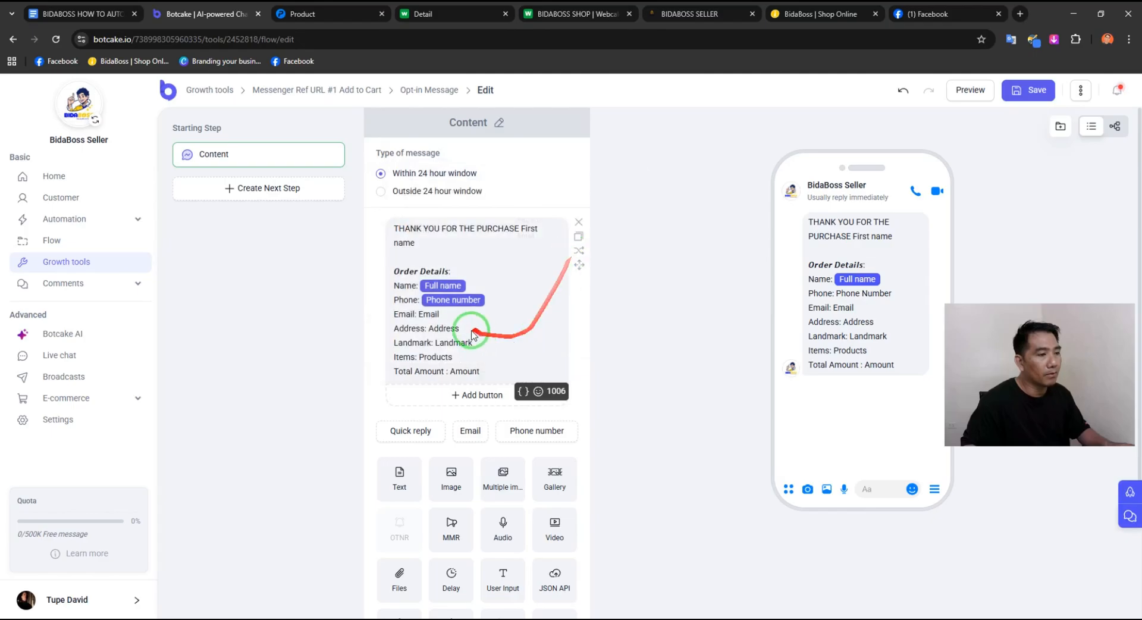
Step: Replace the plain "Email" and "Address" texts on the message's Email and Address lines with the system fields Email and Address
{"action": "left_click", "coordinate": [422, 317]}
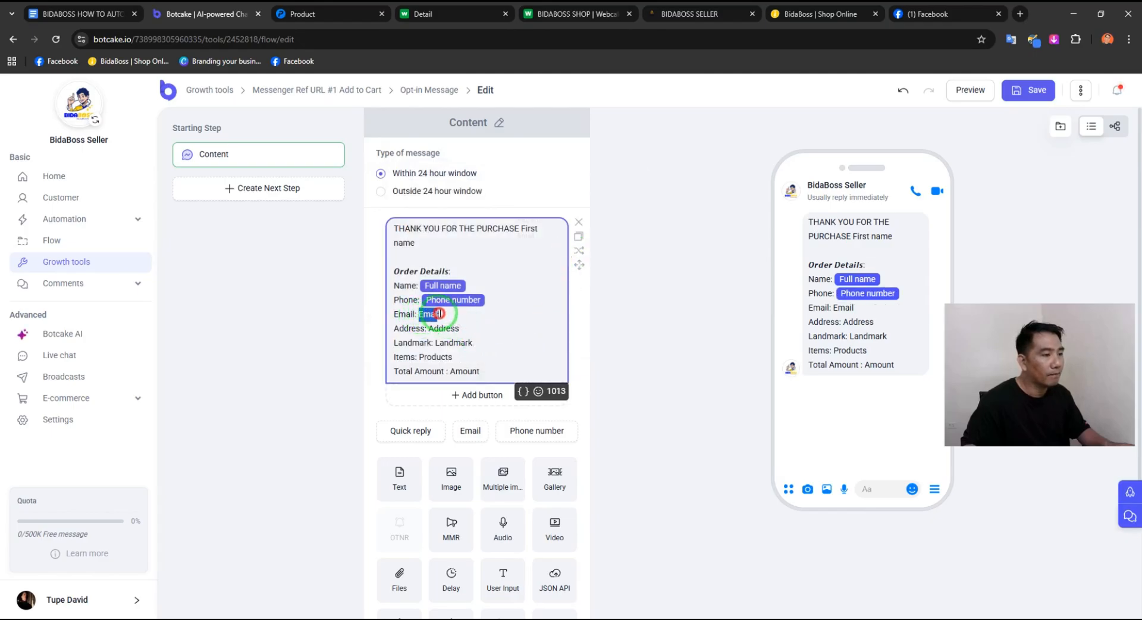
{"action": "left_click", "coordinate": [523, 395]}
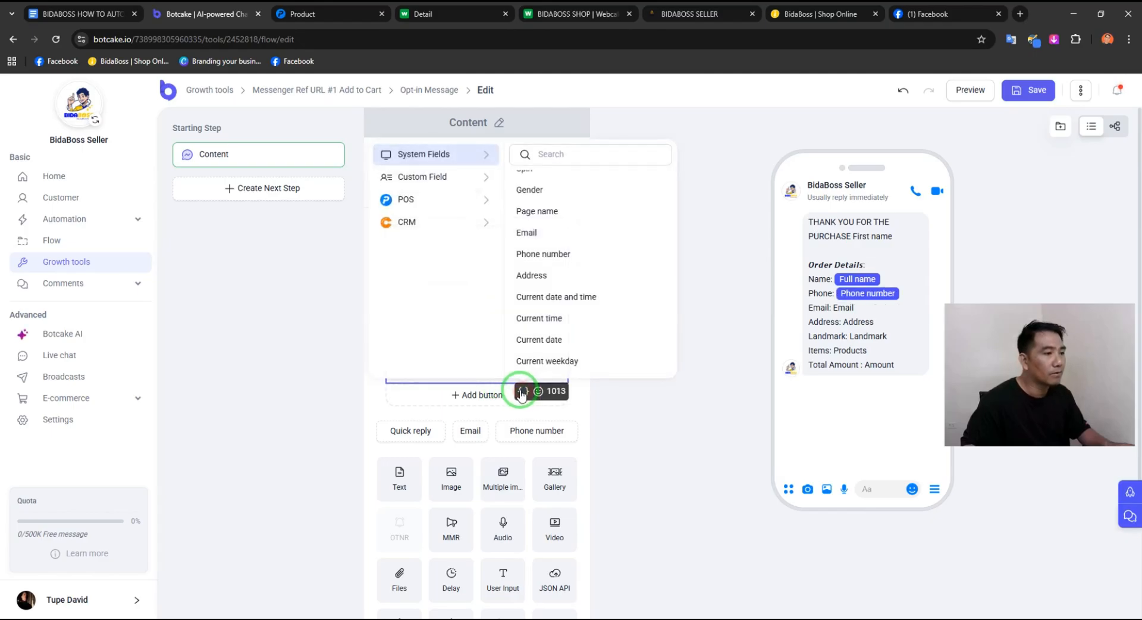
{"action": "left_click", "coordinate": [551, 233]}
{"action": "left_click", "coordinate": [430, 331]}
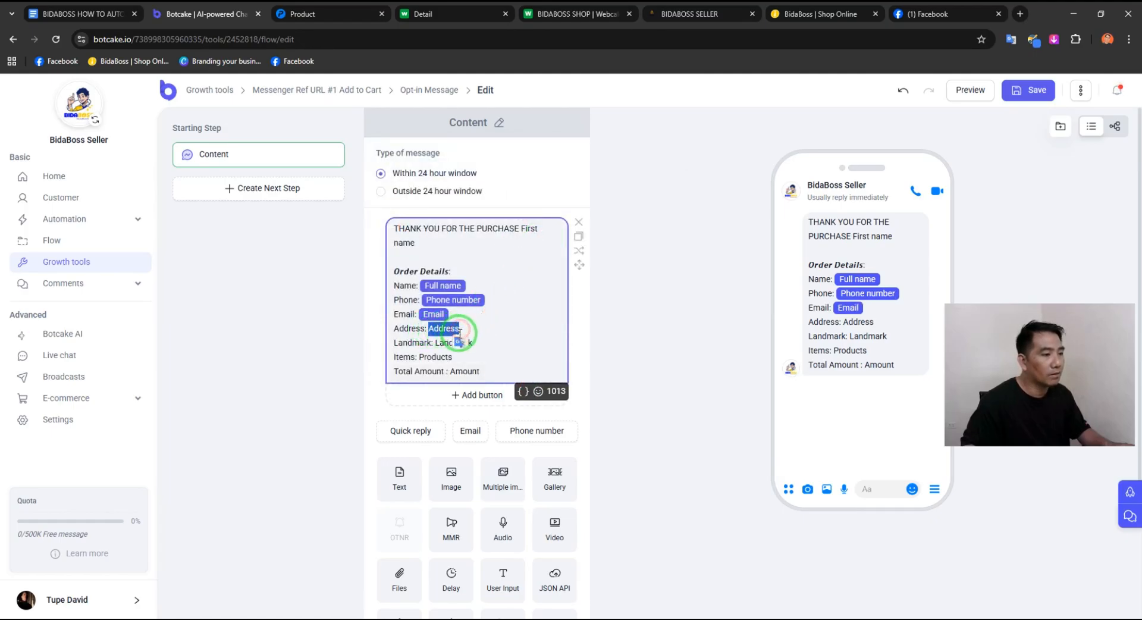
{"action": "left_click", "coordinate": [523, 393]}
{"action": "left_click", "coordinate": [566, 276]}
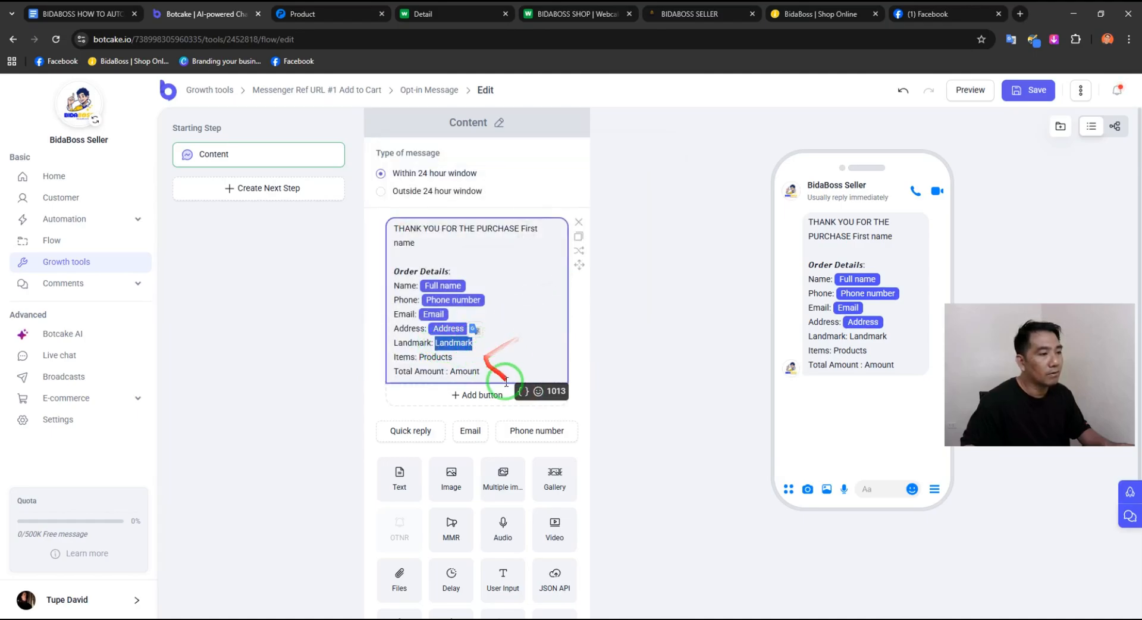
Step: Look through the system fields and custom fields for one that matches the message's Landmark line
{"action": "left_click", "coordinate": [523, 390]}
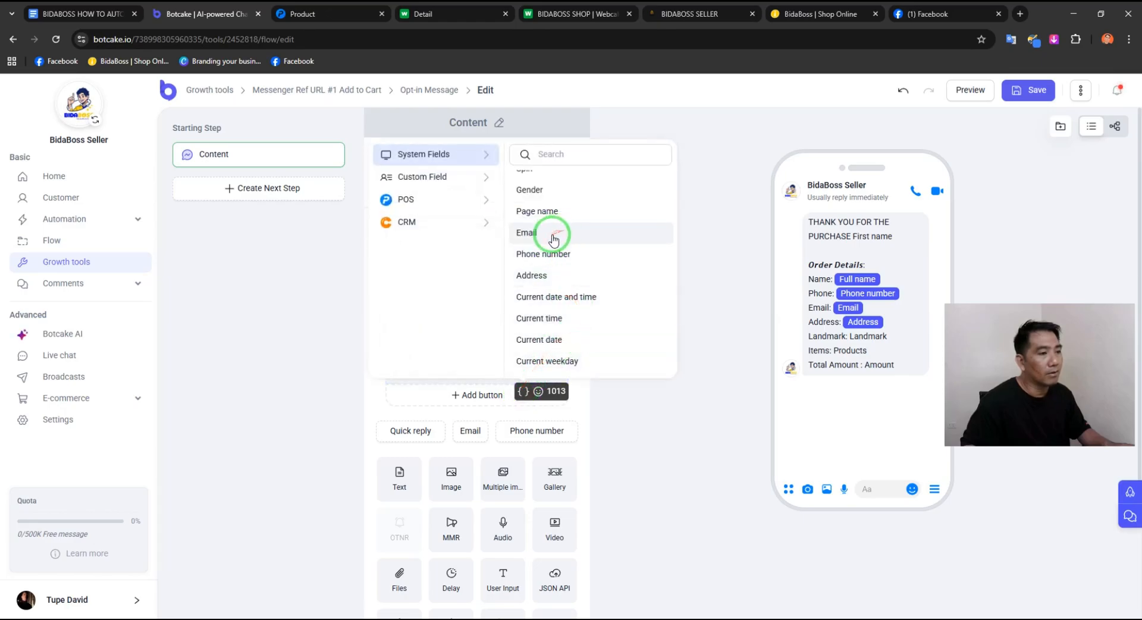
{"action": "scroll", "coordinate": [576, 297], "scroll_direction": "up", "scroll_amount": 2}
{"action": "scroll", "coordinate": [576, 298], "scroll_direction": "down", "scroll_amount": 5}
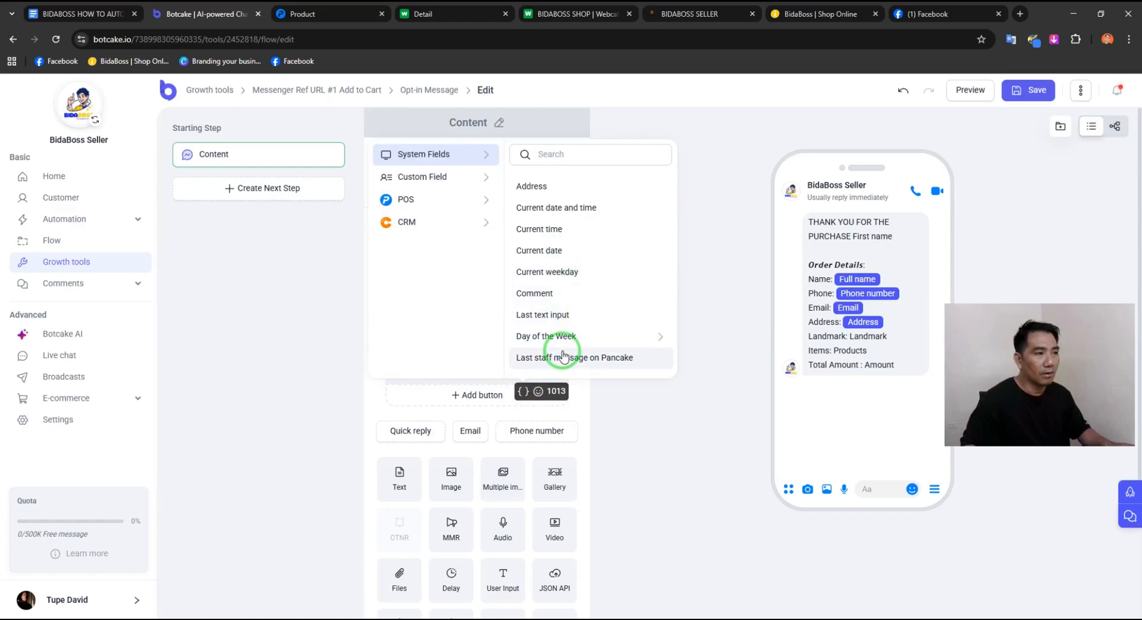
{"action": "left_click", "coordinate": [476, 178]}
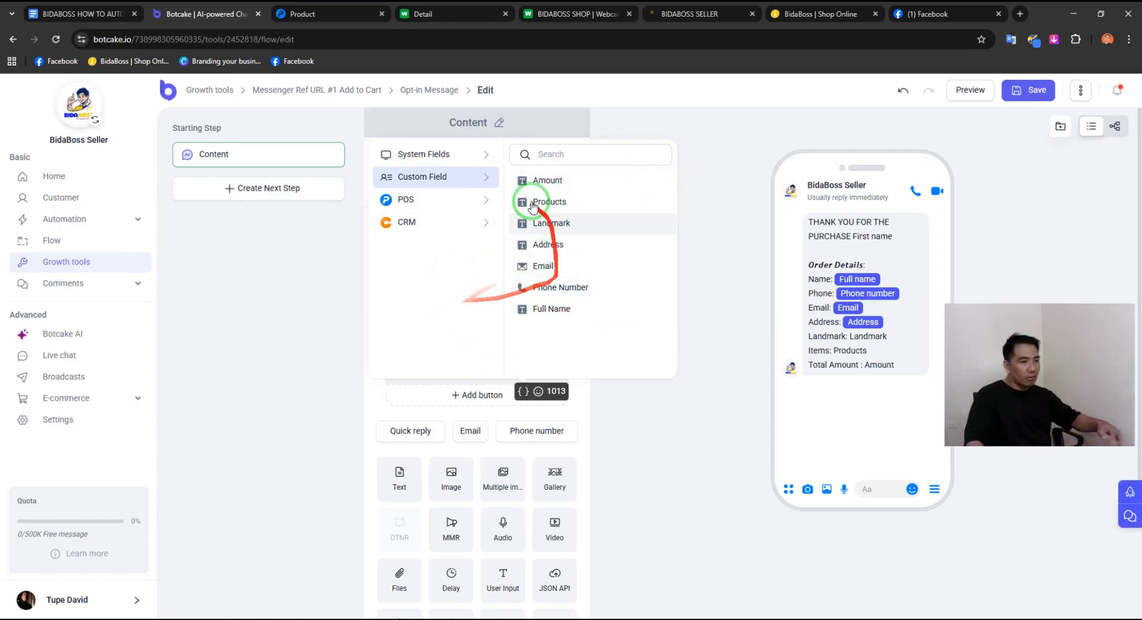
{"action": "left_click", "coordinate": [556, 122]}
Step: Replace the system field on the message's Name line with the custom field Full Name
{"action": "left_click", "coordinate": [456, 286]}
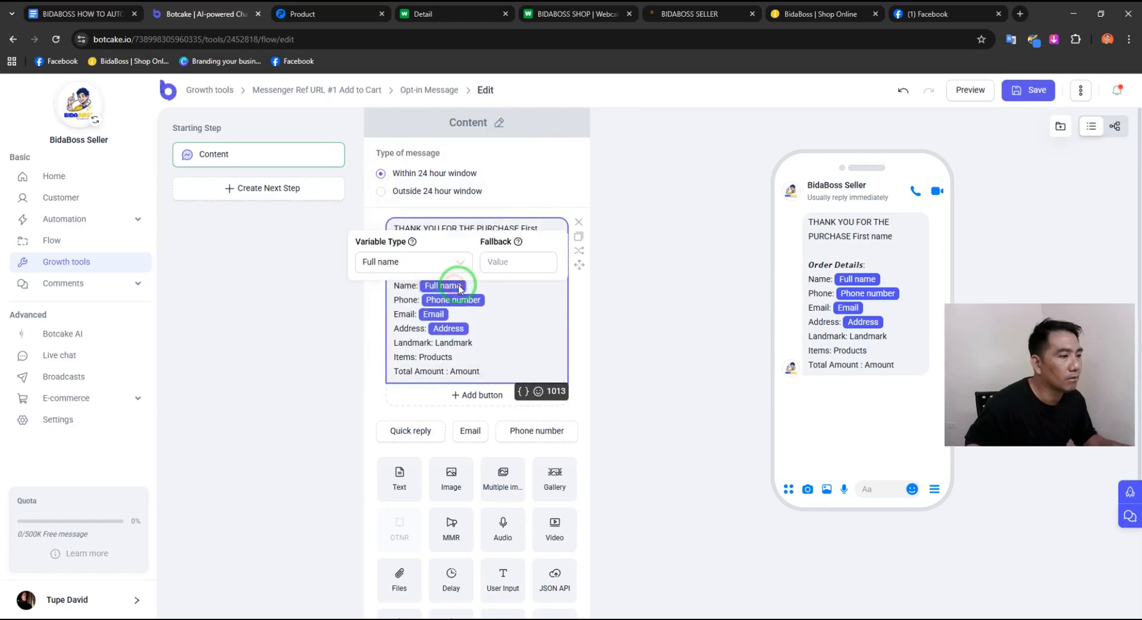
{"action": "key", "text": "BackSpace"}
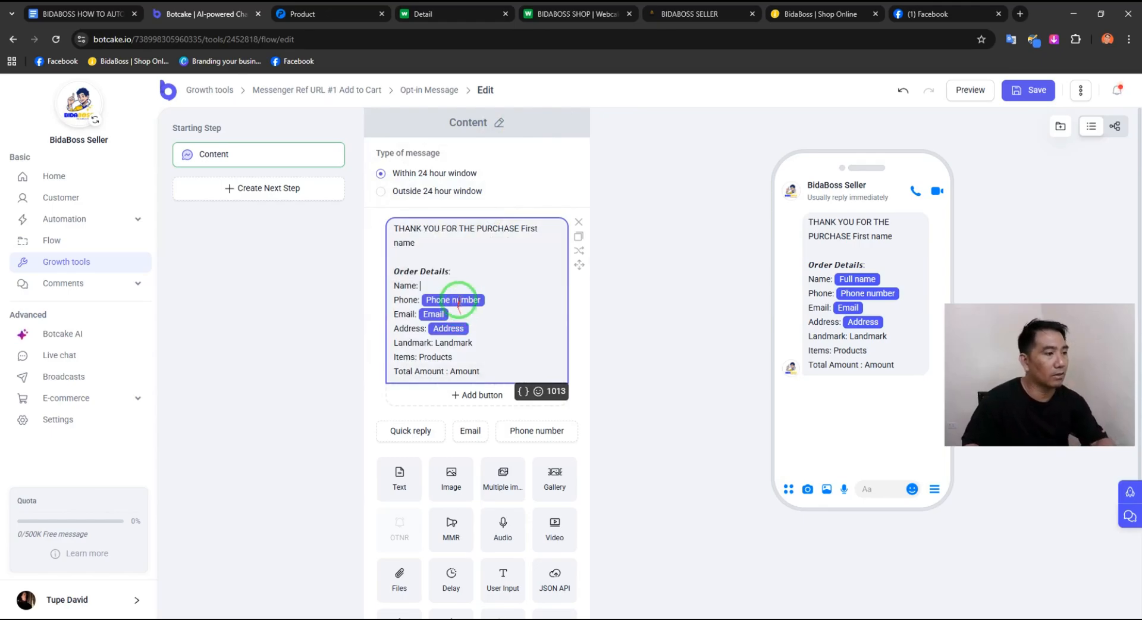
{"action": "left_click", "coordinate": [523, 391]}
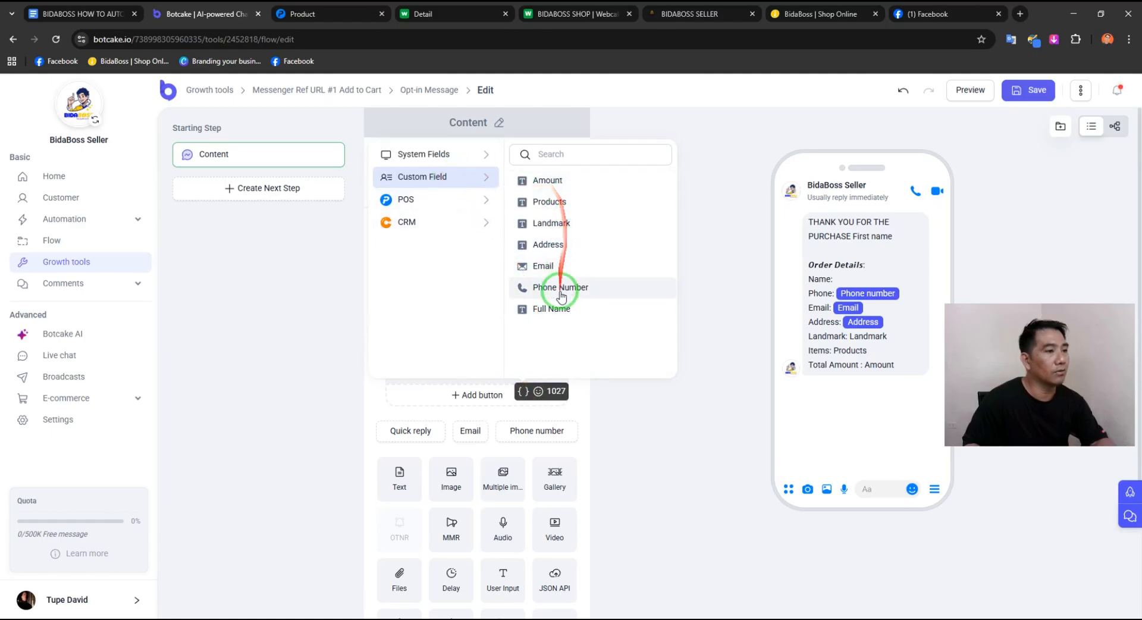
{"action": "left_click", "coordinate": [554, 309]}
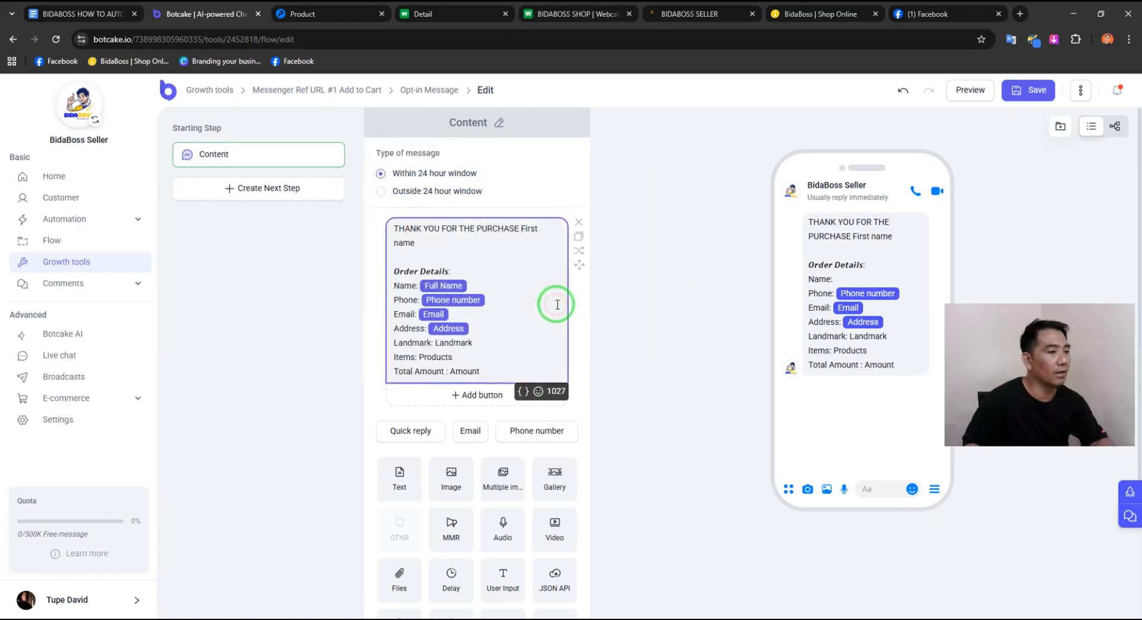
Step: Replace the system field on the message's Phone line with the custom field Phone Number
{"action": "left_click", "coordinate": [444, 300]}
{"action": "left_click", "coordinate": [482, 301]}
{"action": "key", "text": "BackSpace"}
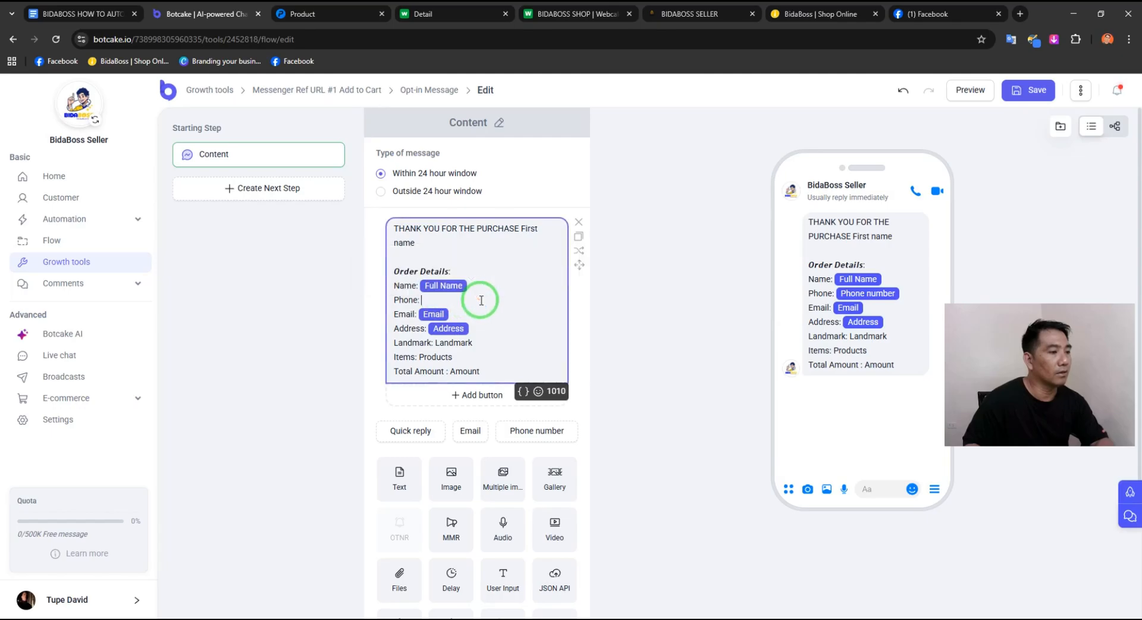
{"action": "left_click", "coordinate": [522, 391]}
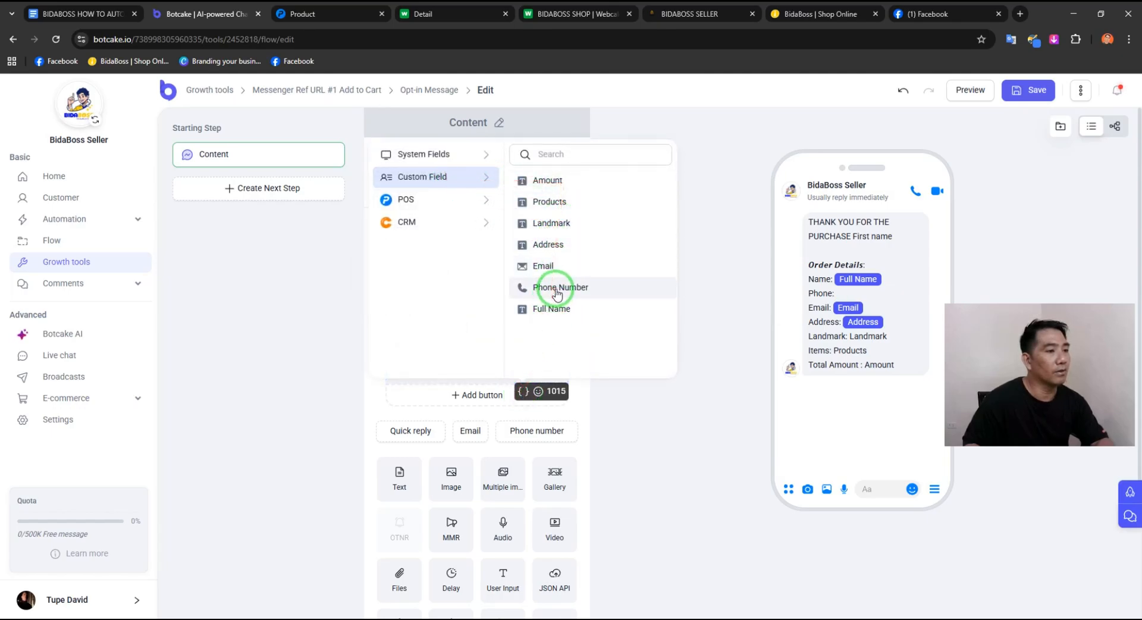
{"action": "left_click", "coordinate": [581, 411]}
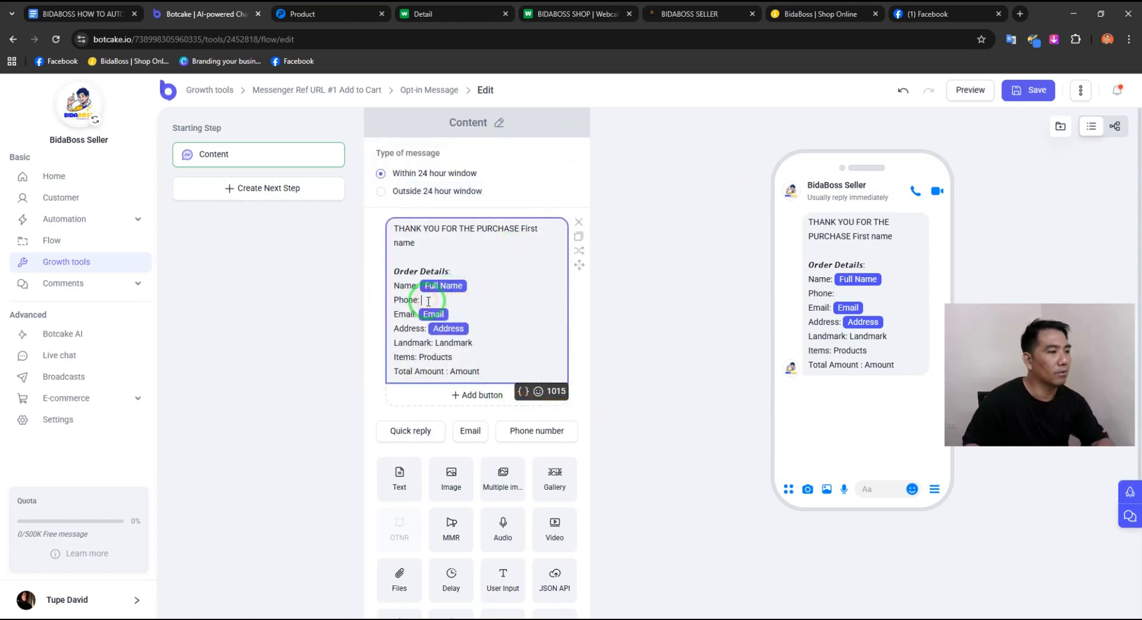
{"action": "left_click", "coordinate": [523, 391]}
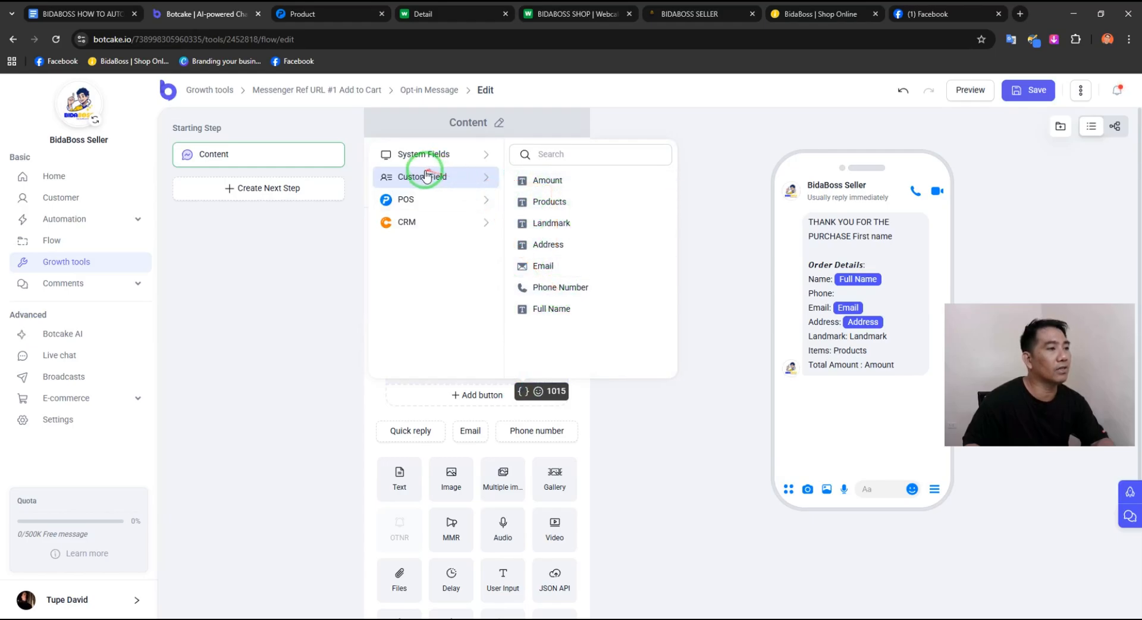
{"action": "left_click", "coordinate": [564, 287]}
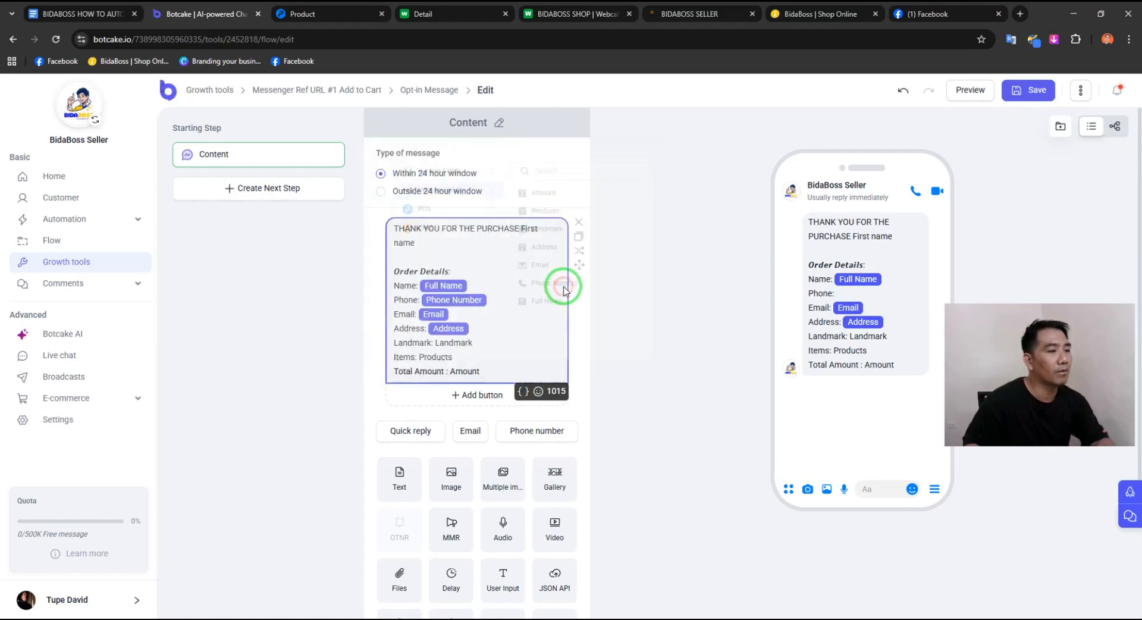
Step: Replace the system field on the message's Email line with the custom field Email, keeping the Address line separate
{"action": "left_click", "coordinate": [458, 319]}
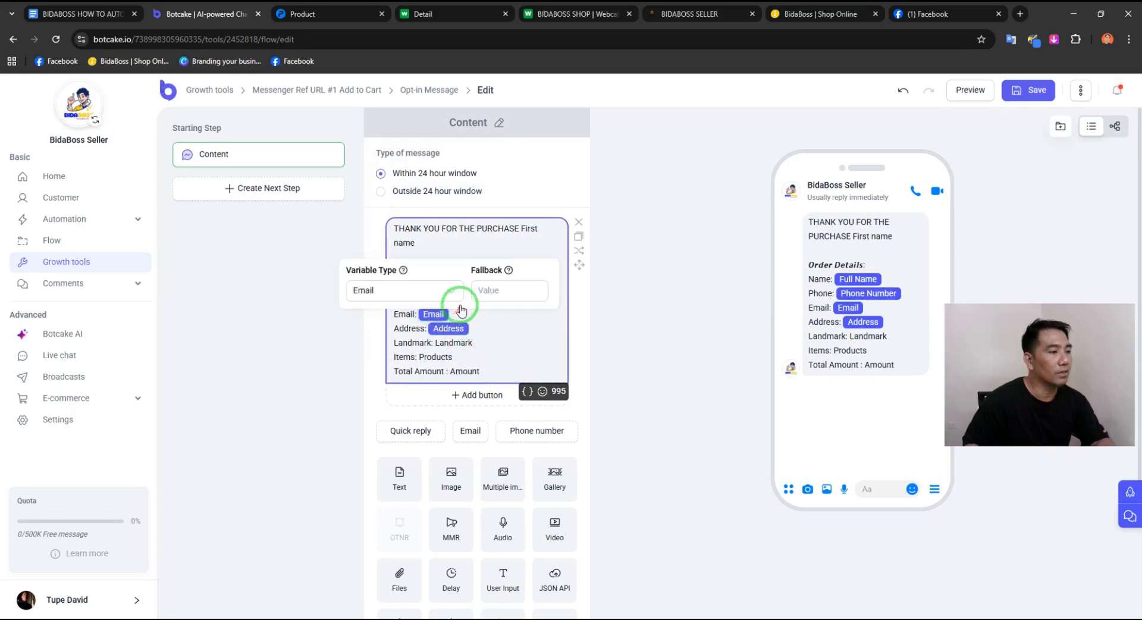
{"action": "left_click", "coordinate": [461, 314]}
{"action": "key", "text": "Delete"}
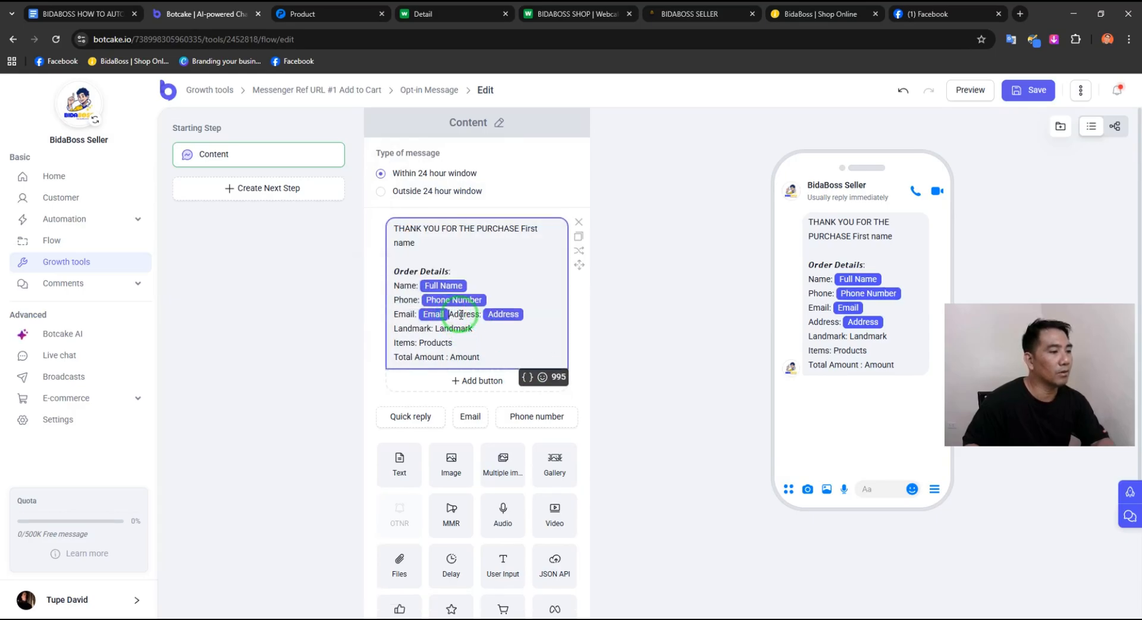
{"action": "key", "text": "Return"}
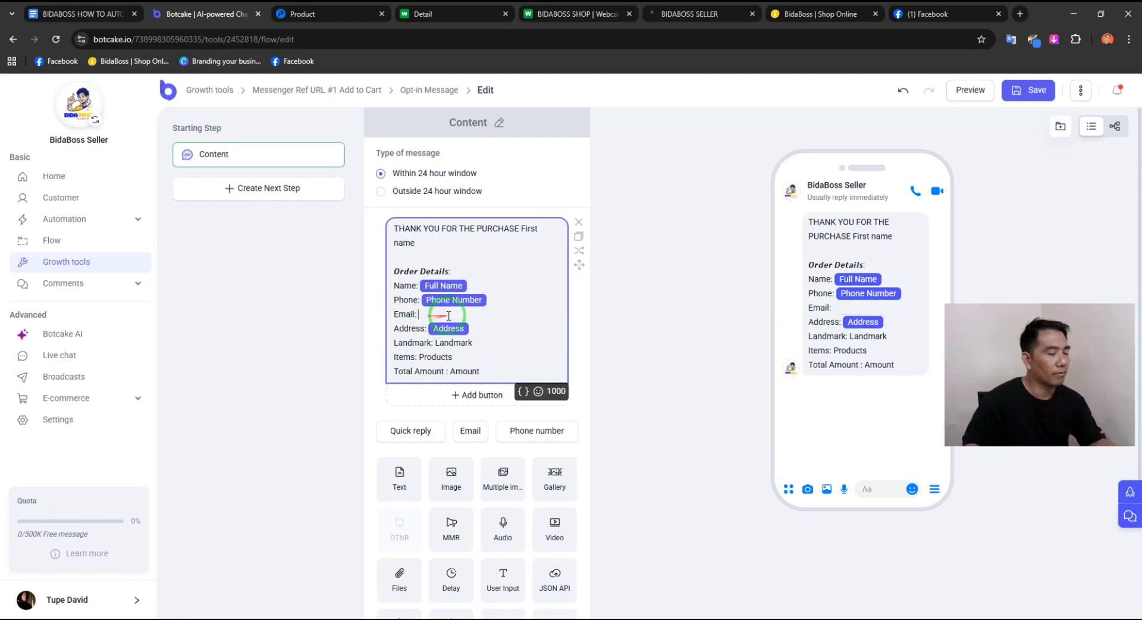
{"action": "left_click", "coordinate": [524, 393]}
{"action": "left_click", "coordinate": [543, 333]}
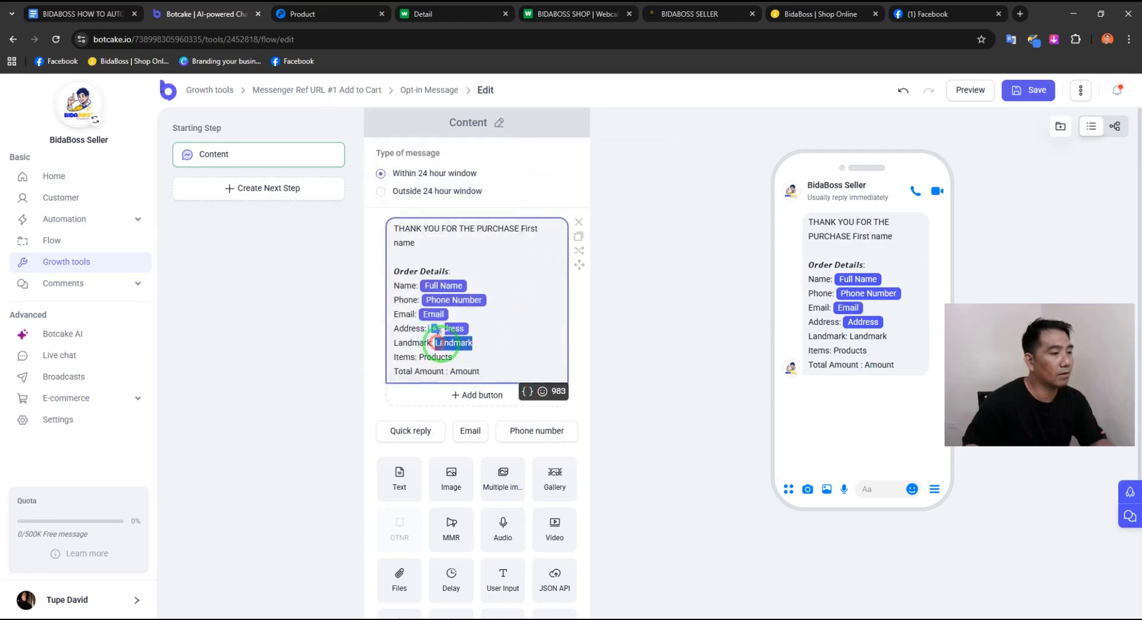
Step: Replace the plain texts on the message's Landmark and Items lines with the custom fields Landmark and Products
{"action": "left_click", "coordinate": [526, 393]}
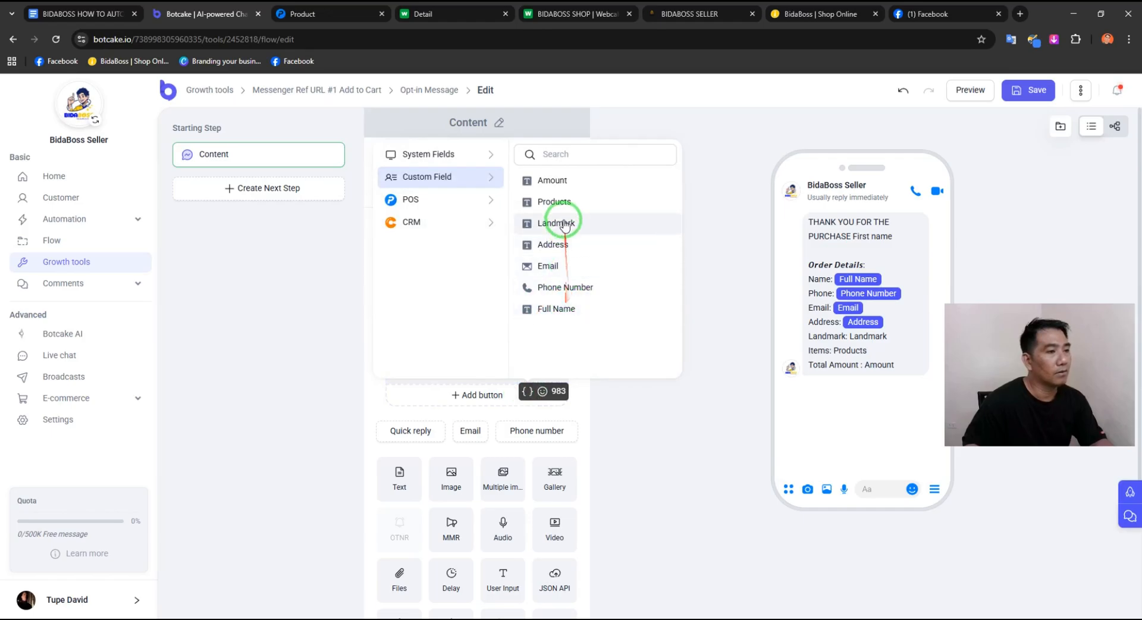
{"action": "left_click", "coordinate": [476, 362]}
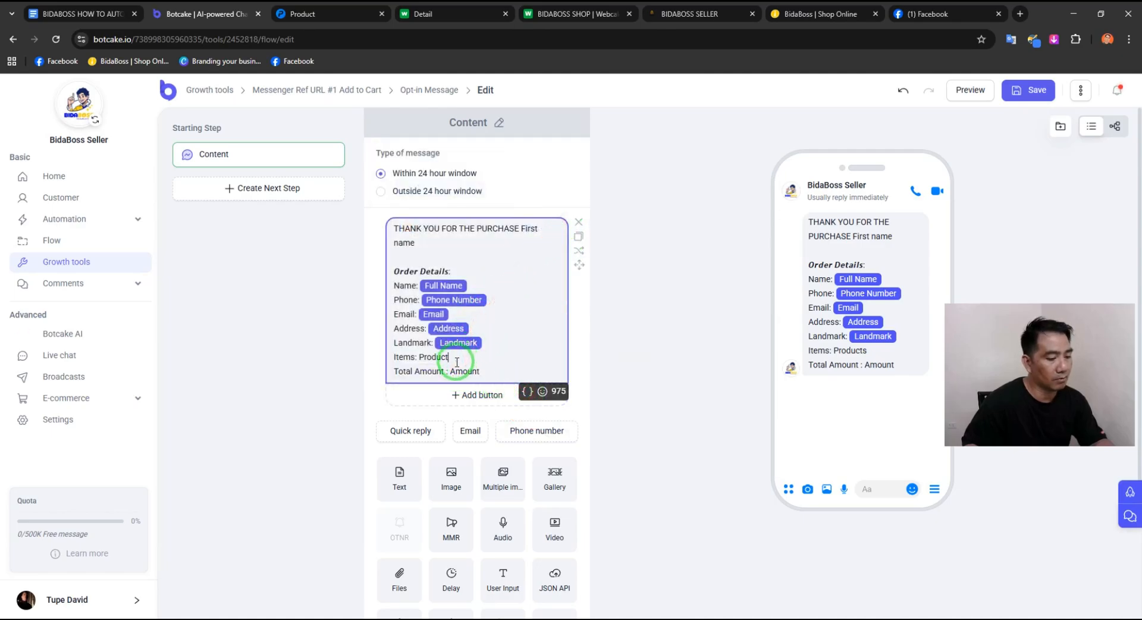
{"action": "left_click", "coordinate": [533, 392]}
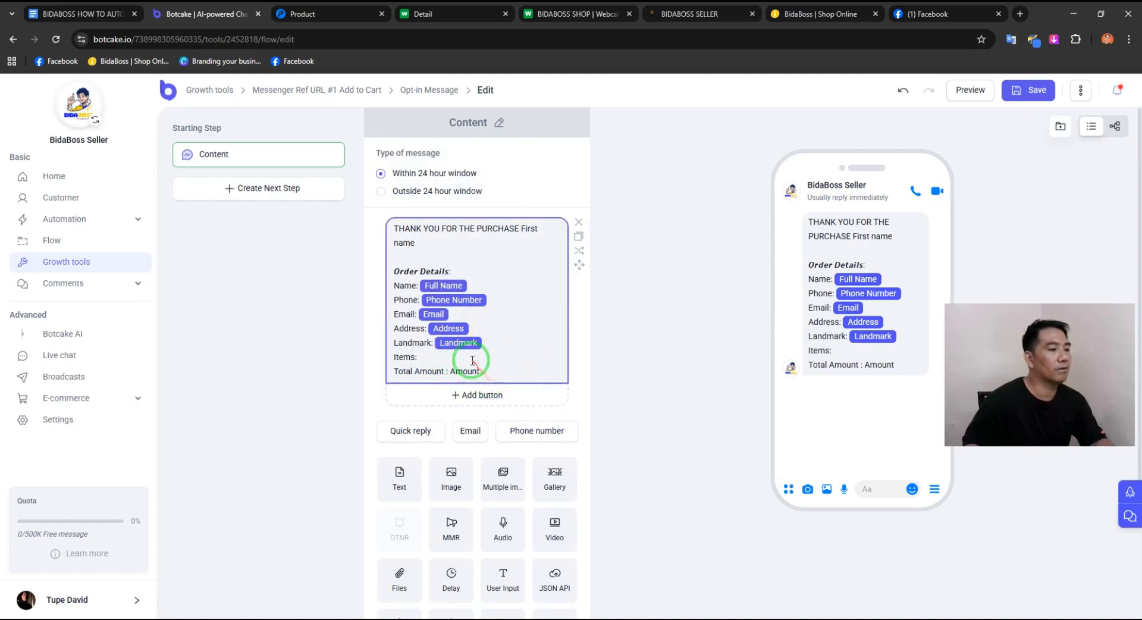
{"action": "left_click", "coordinate": [441, 358]}
{"action": "left_click", "coordinate": [527, 392]}
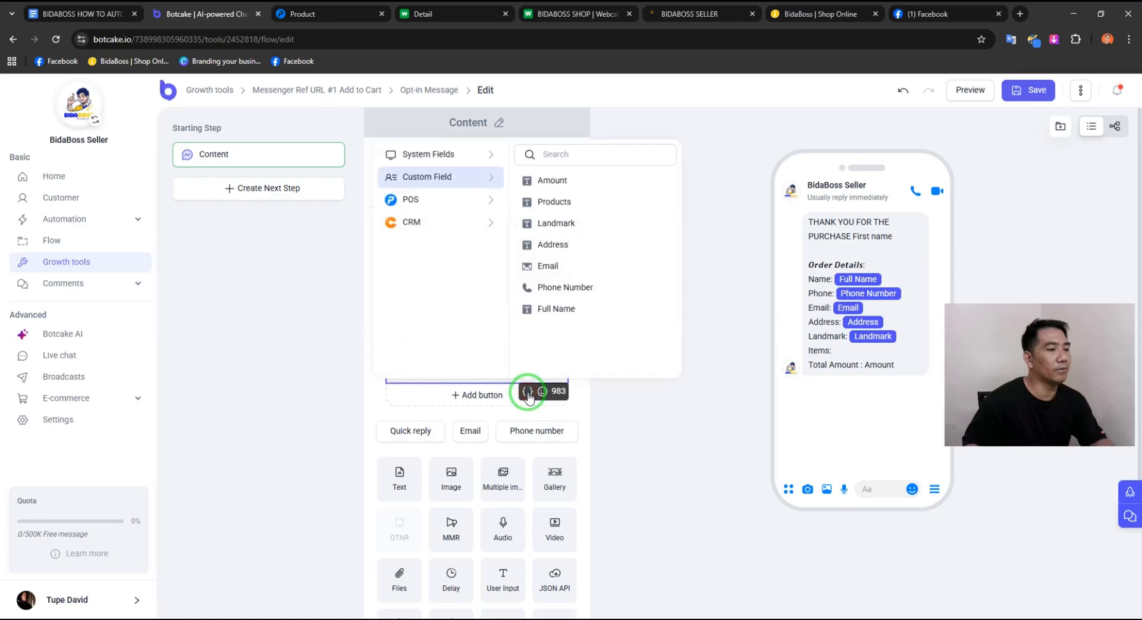
{"action": "left_click", "coordinate": [556, 201]}
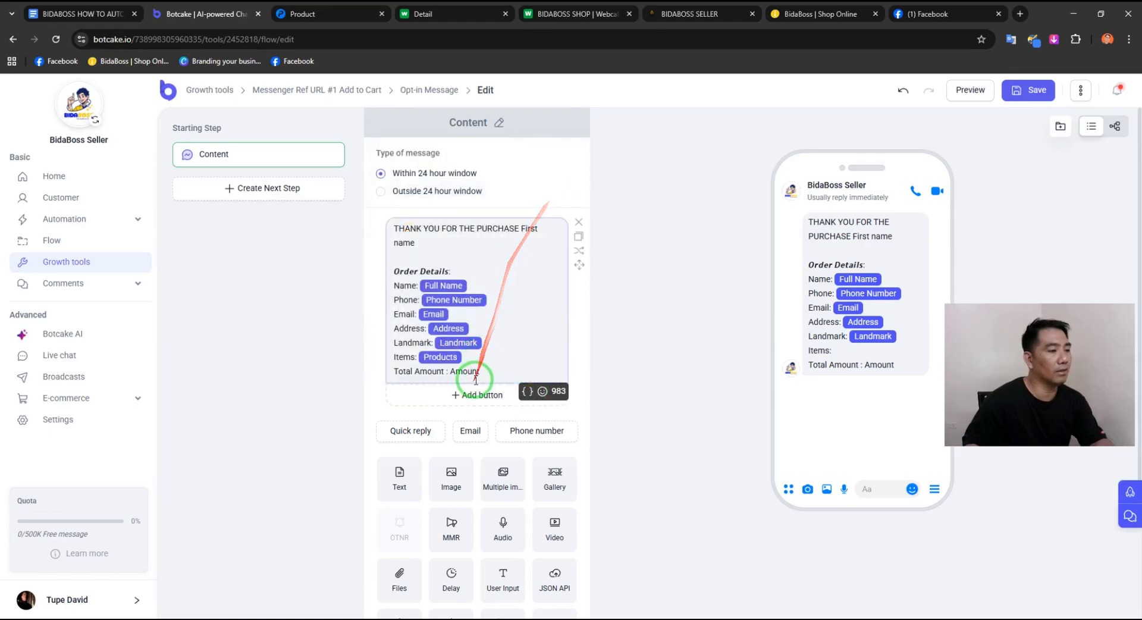
Step: Replace the plain "Amount" text on the message's Total Amount line with the custom field Amount
{"action": "left_click_drag", "start_coordinate": [479, 373], "coordinate": [465, 371]}
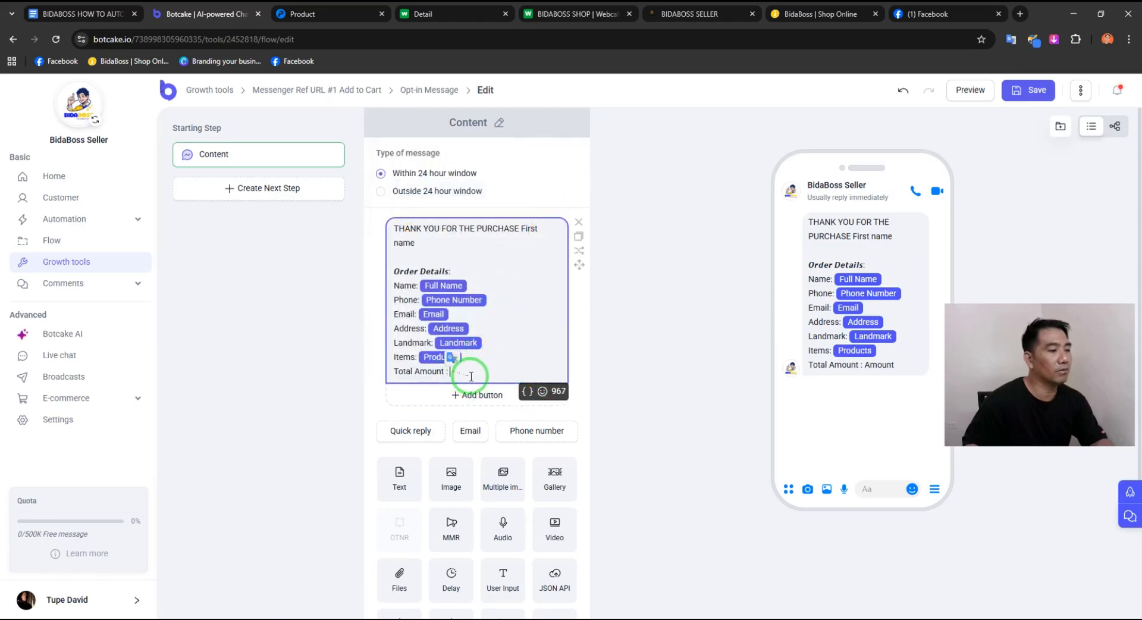
{"action": "left_click", "coordinate": [533, 392]}
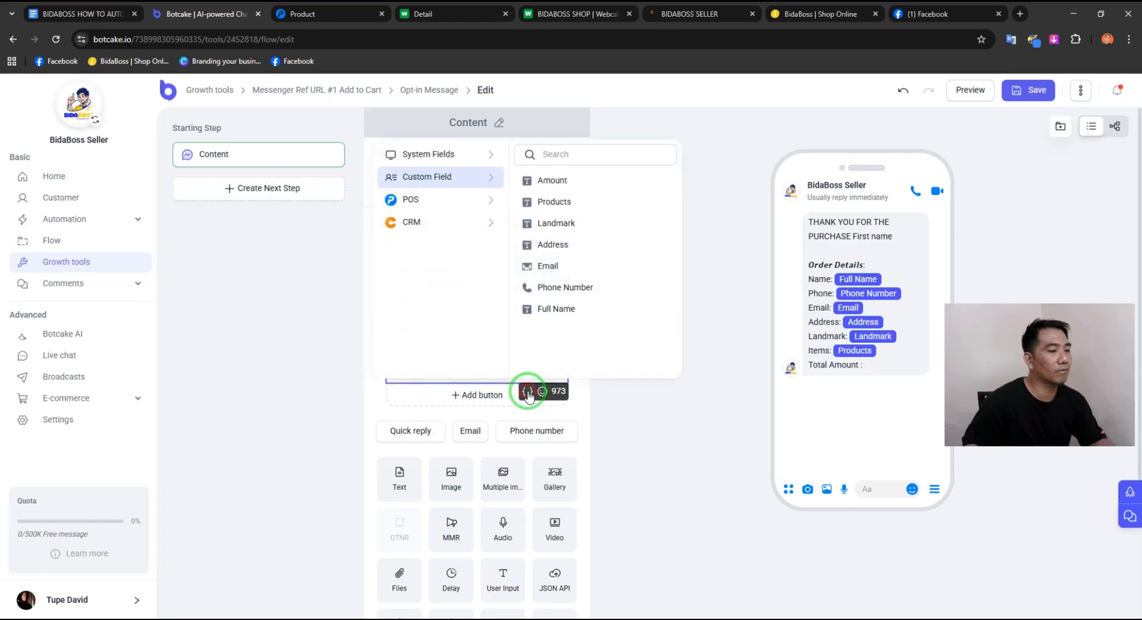
{"action": "left_click", "coordinate": [553, 191]}
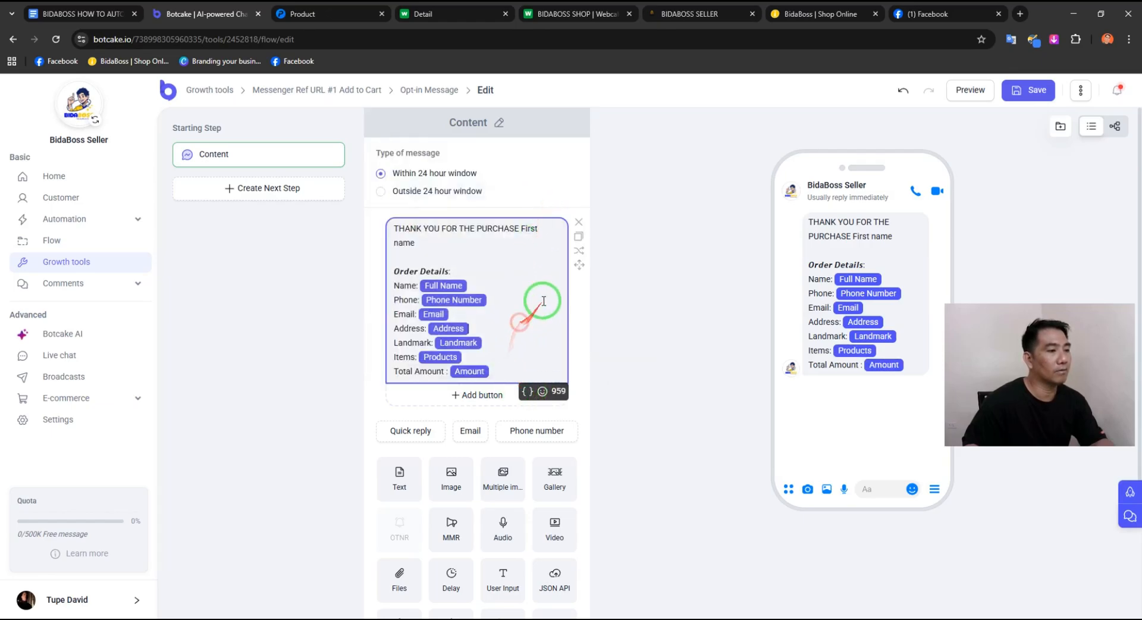
Step: Add a button below the order-details message and title it COD
{"action": "scroll", "coordinate": [512, 330], "scroll_direction": "down", "scroll_amount": 3}
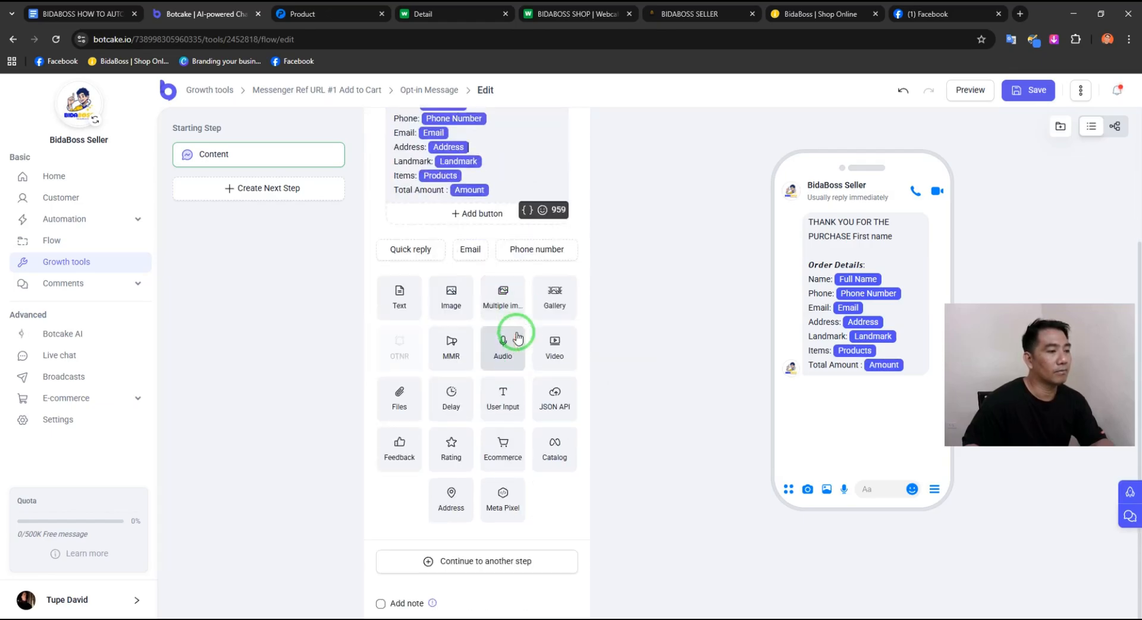
{"action": "left_click", "coordinate": [485, 215]}
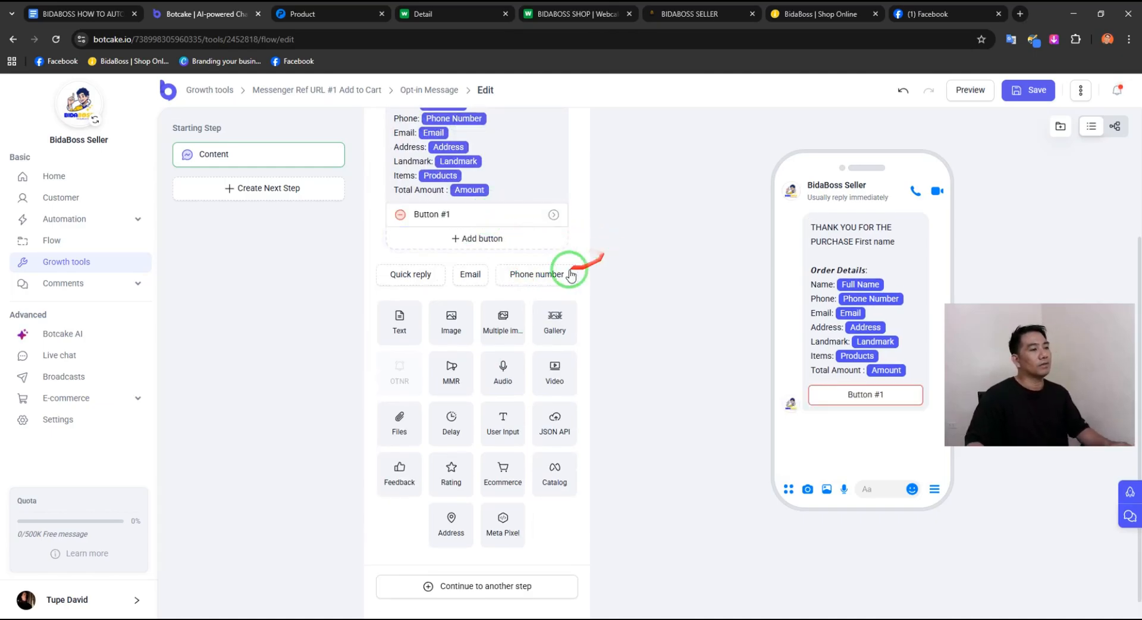
{"action": "left_click", "coordinate": [438, 215]}
{"action": "left_click_drag", "start_coordinate": [642, 273], "coordinate": [561, 277]}
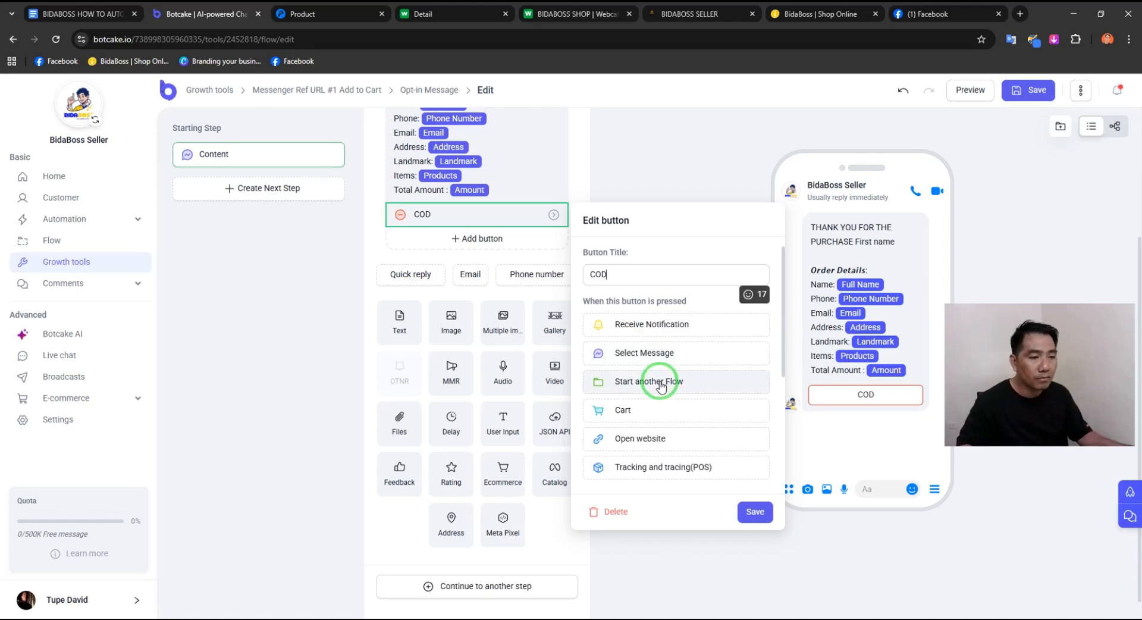
Step: Choose starting another flow as the COD button's action and create a new flow named COD for it
{"action": "left_click", "coordinate": [661, 384]}
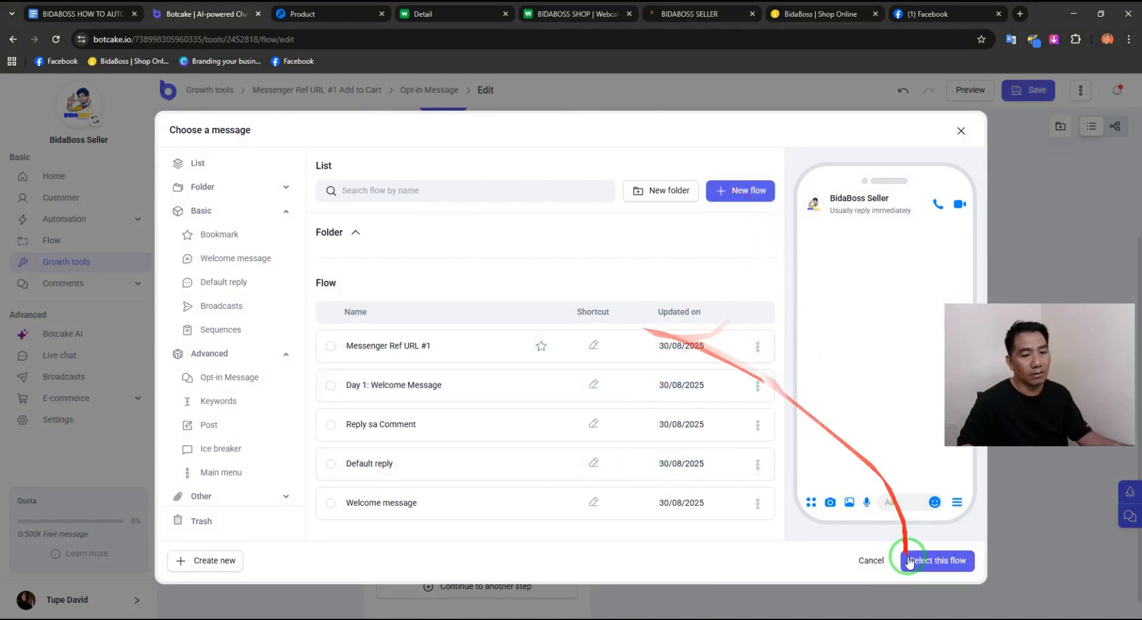
{"action": "left_click", "coordinate": [734, 193]}
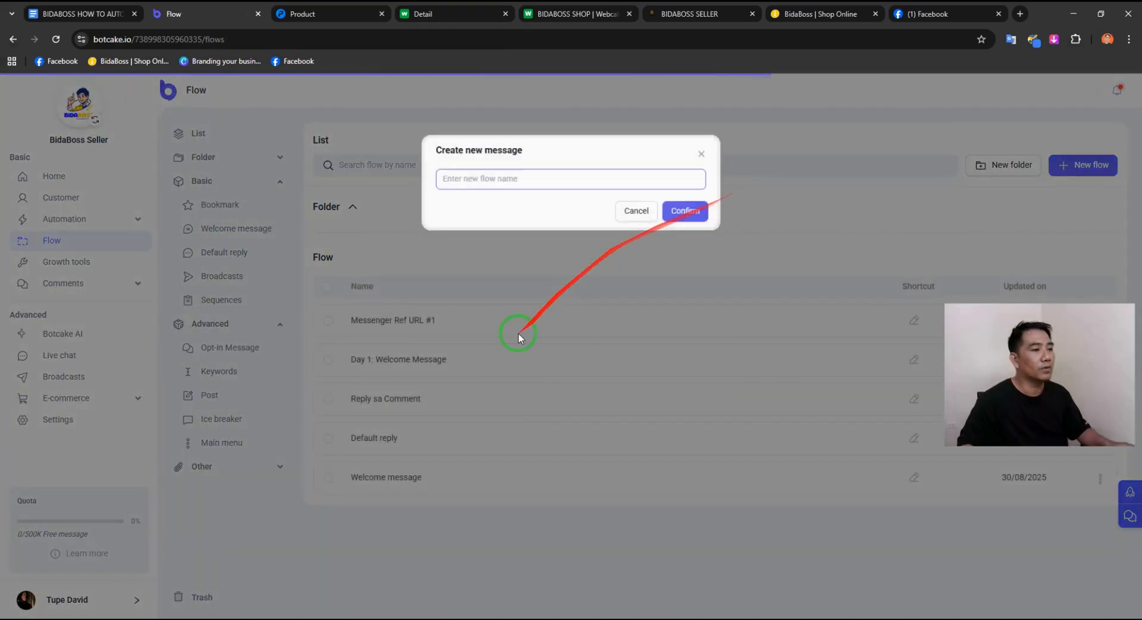
{"action": "left_click", "coordinate": [524, 182]}
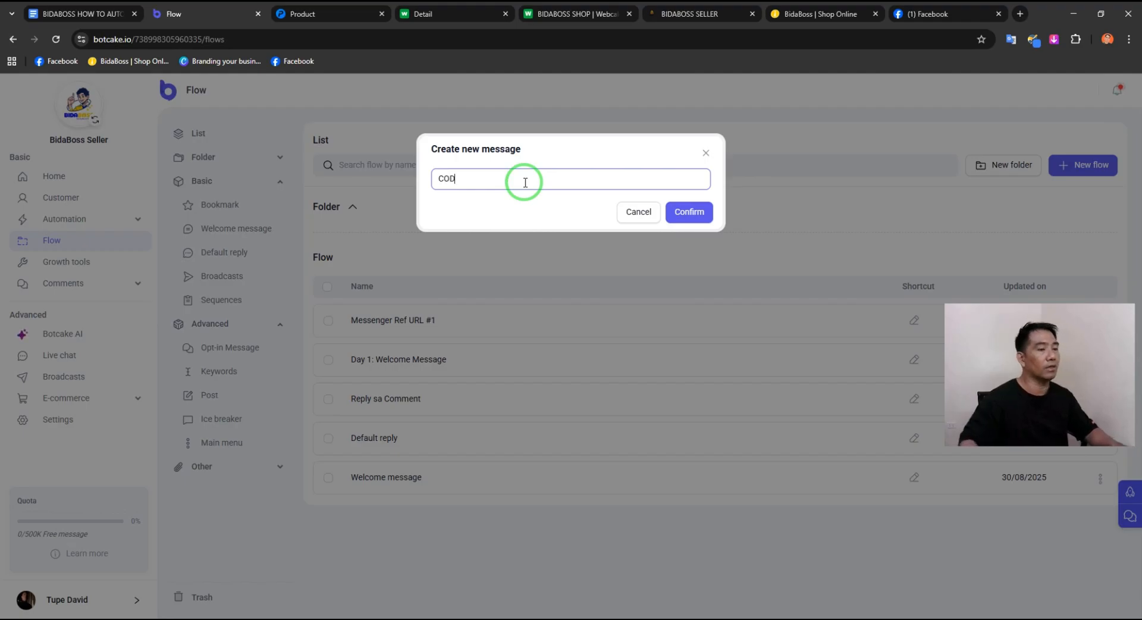
{"action": "left_click", "coordinate": [685, 211]}
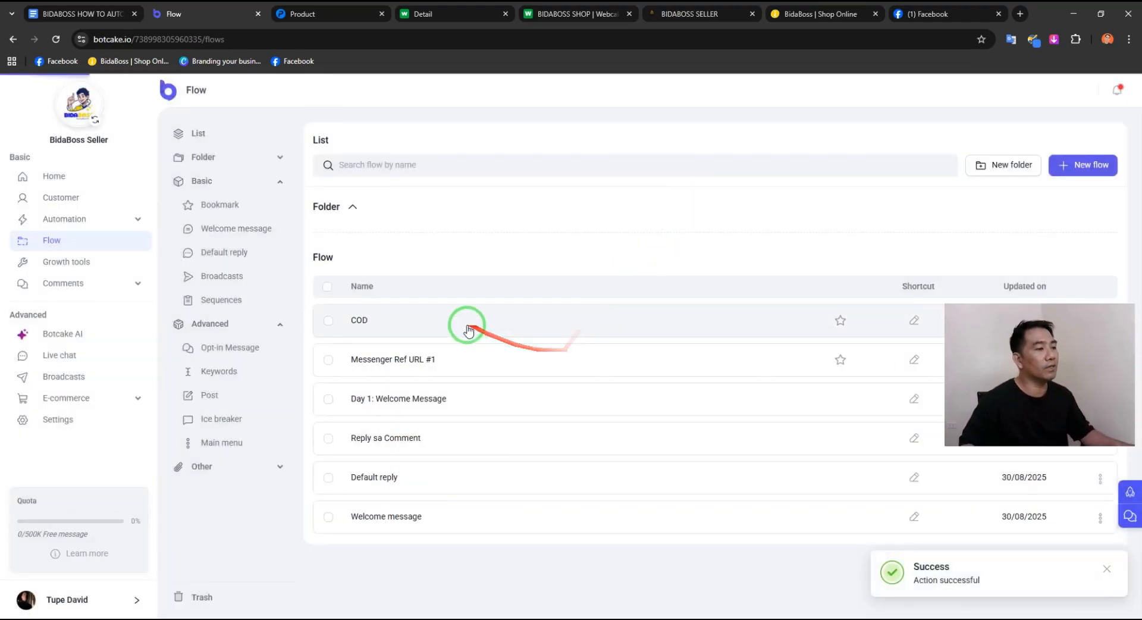
Step: Open the COD flow and start it with a Contents step, ready for message text
{"action": "left_click", "coordinate": [427, 335]}
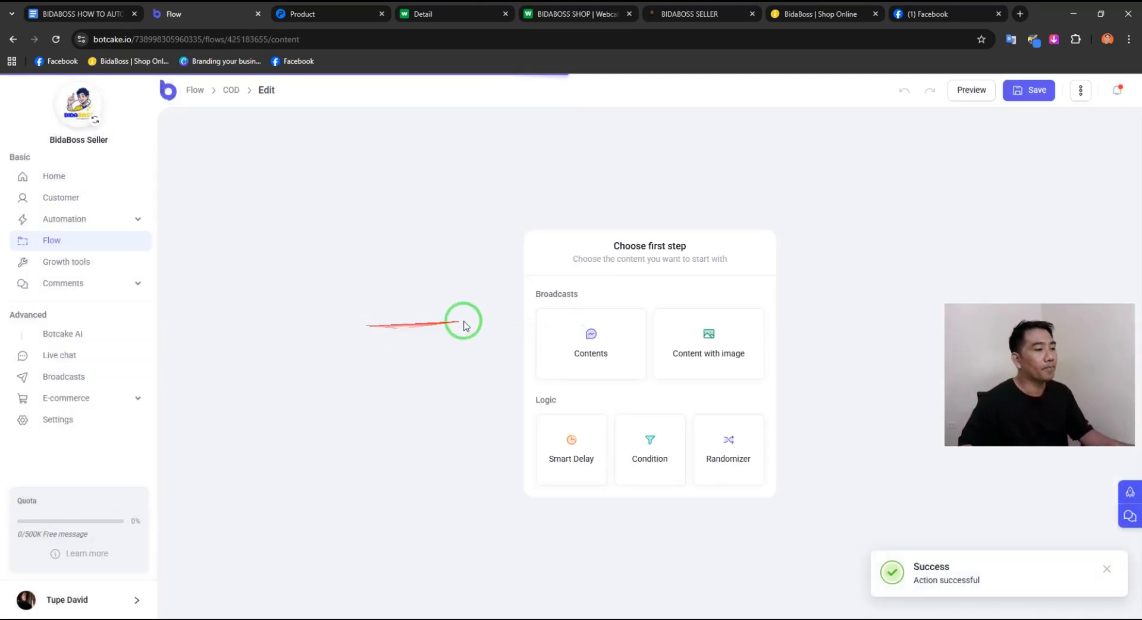
{"action": "left_click", "coordinate": [591, 353]}
{"action": "left_click", "coordinate": [476, 226]}
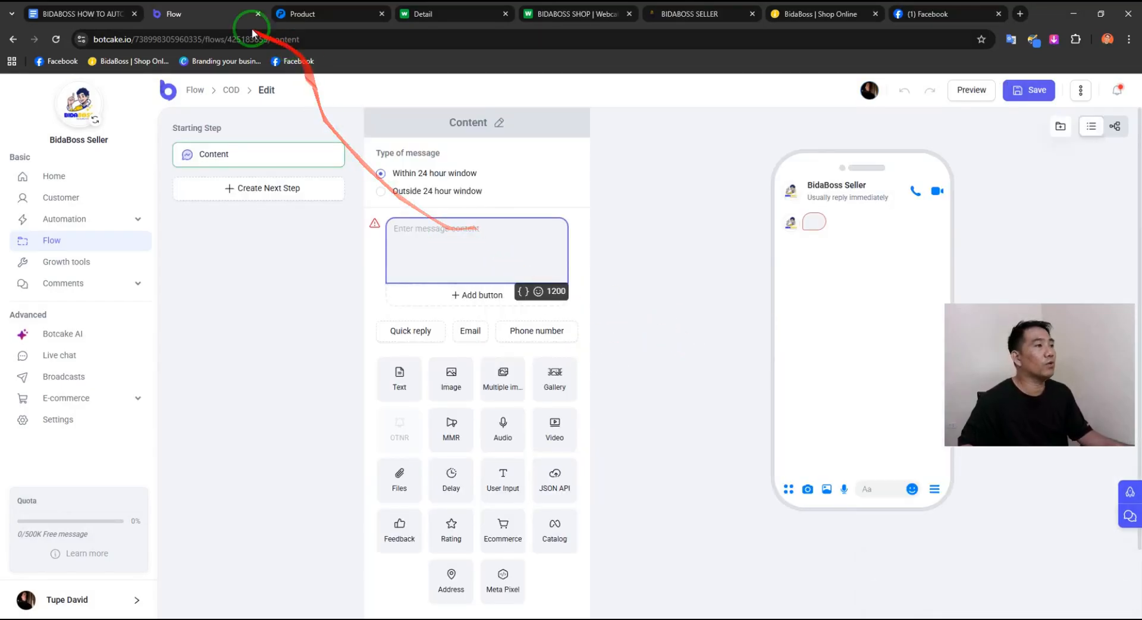
Step: Copy "Thank you *name* We will now process your Order in Cash on Delivery." from the Google Docs guide into the COD flow's message
{"action": "left_click", "coordinate": [90, 21]}
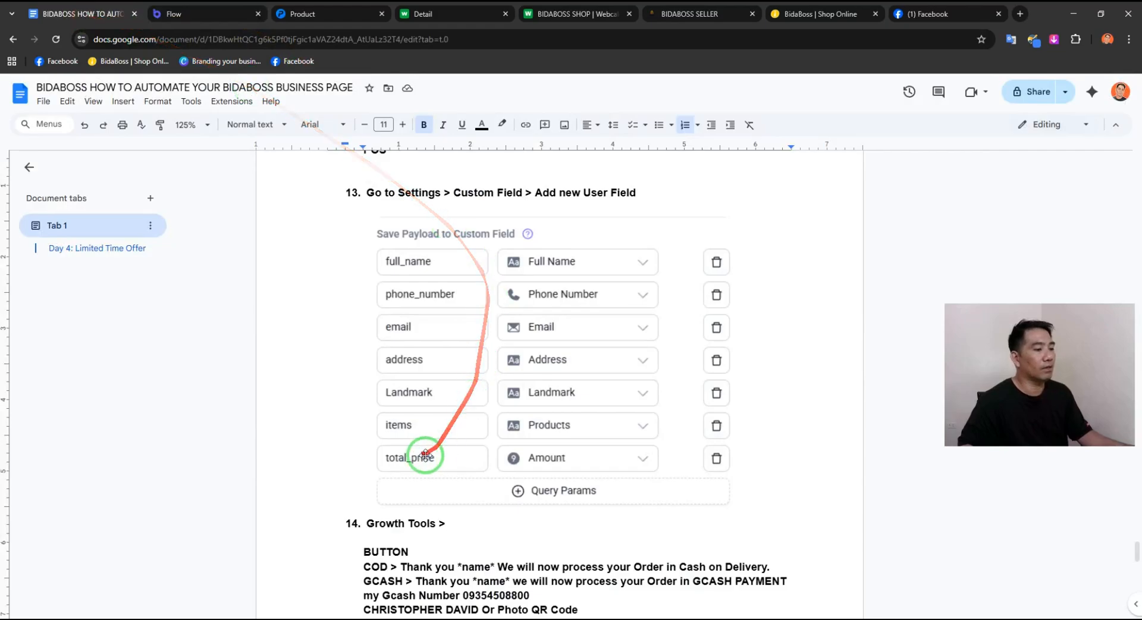
{"action": "scroll", "coordinate": [351, 453], "scroll_direction": "down", "scroll_amount": 3}
{"action": "left_click_drag", "start_coordinate": [401, 388], "coordinate": [762, 391]}
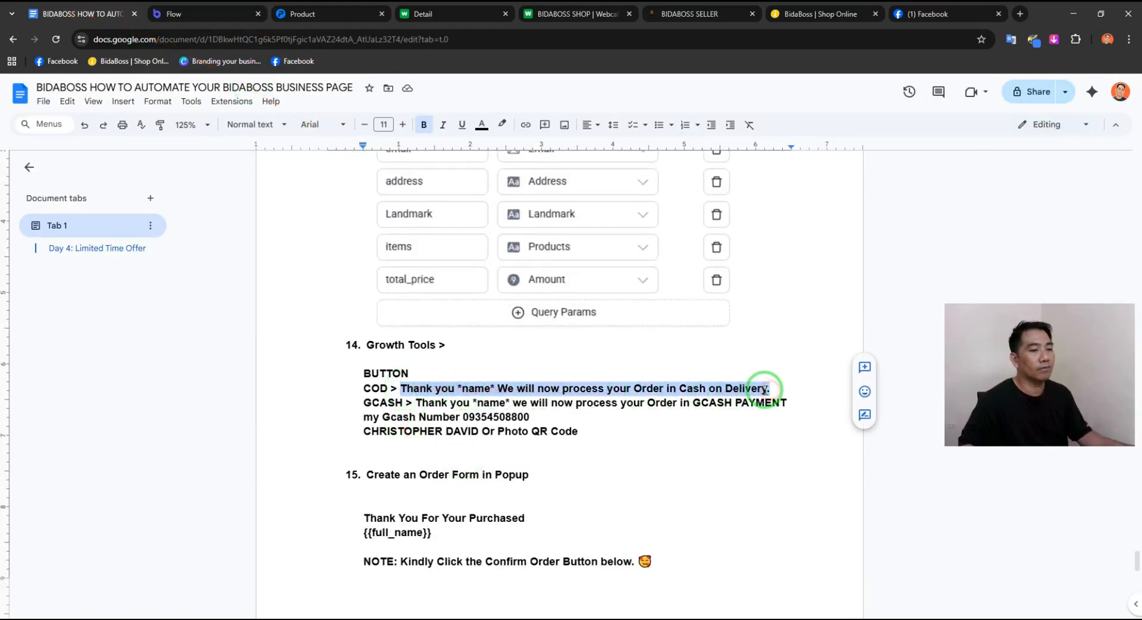
{"action": "right_click", "coordinate": [764, 389]}
{"action": "left_click", "coordinate": [793, 106]}
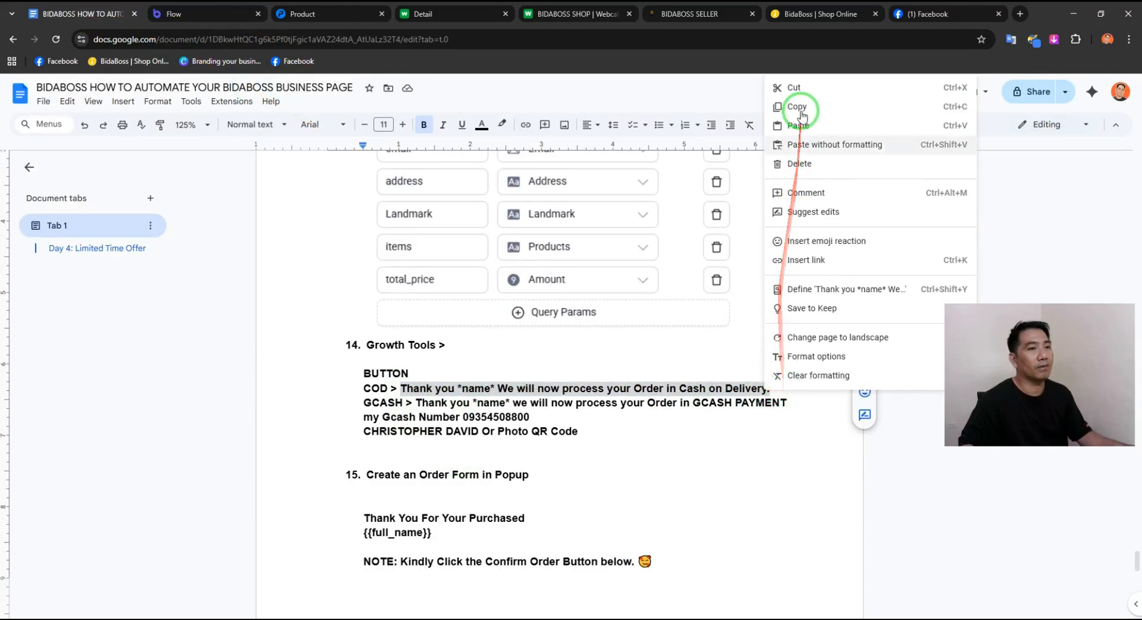
{"action": "left_click", "coordinate": [211, 18]}
{"action": "left_click", "coordinate": [432, 228]}
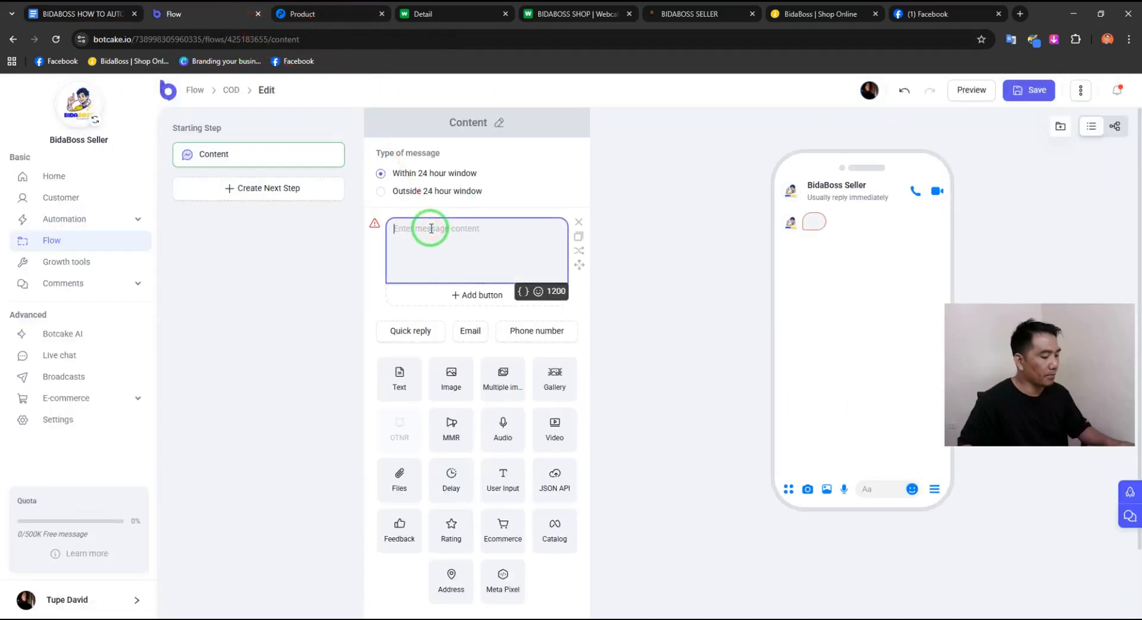
{"action": "key", "text": "ctrl+v"}
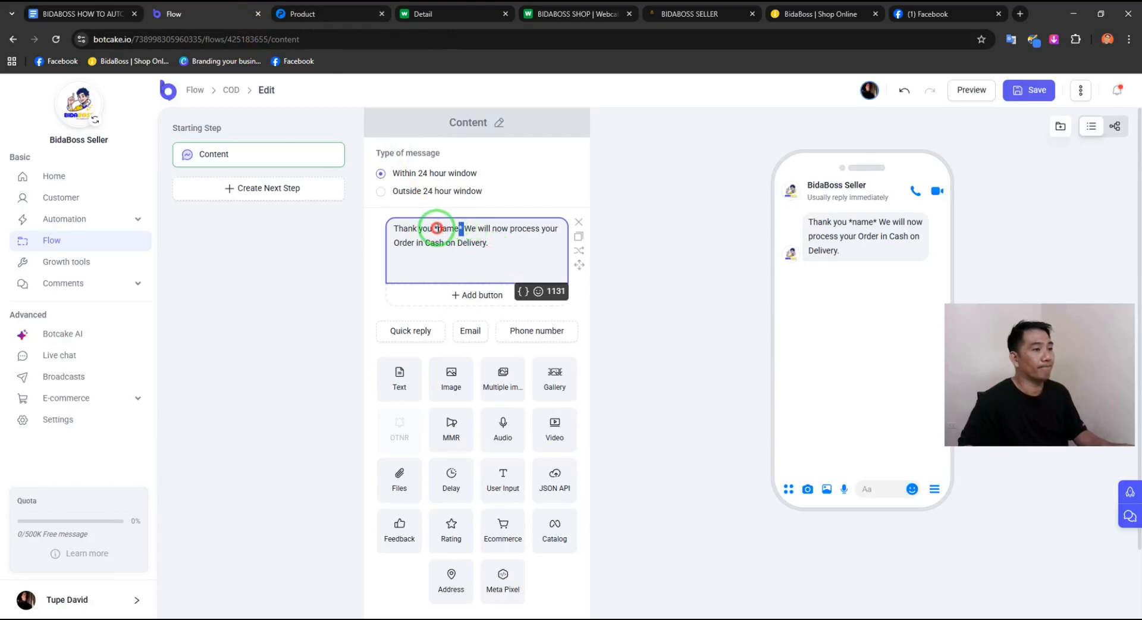
Step: Replace the *name* placeholder in the COD message with the First name system field followed by a space, and save the flow
{"action": "left_click", "coordinate": [524, 291]}
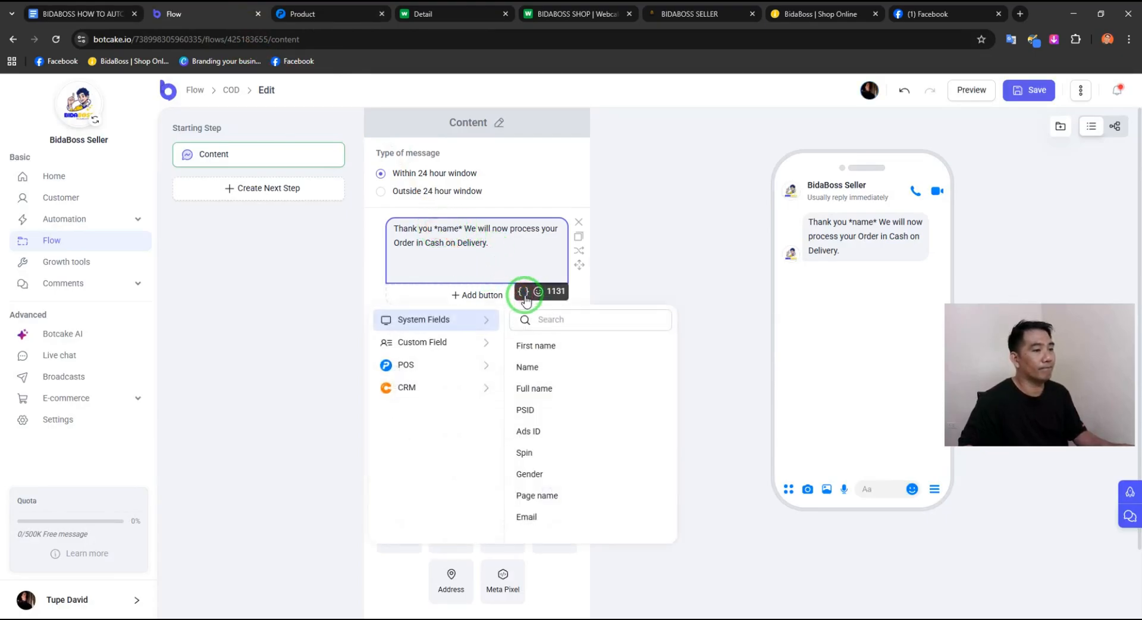
{"action": "left_click", "coordinate": [529, 346]}
{"action": "left_click", "coordinate": [520, 247]}
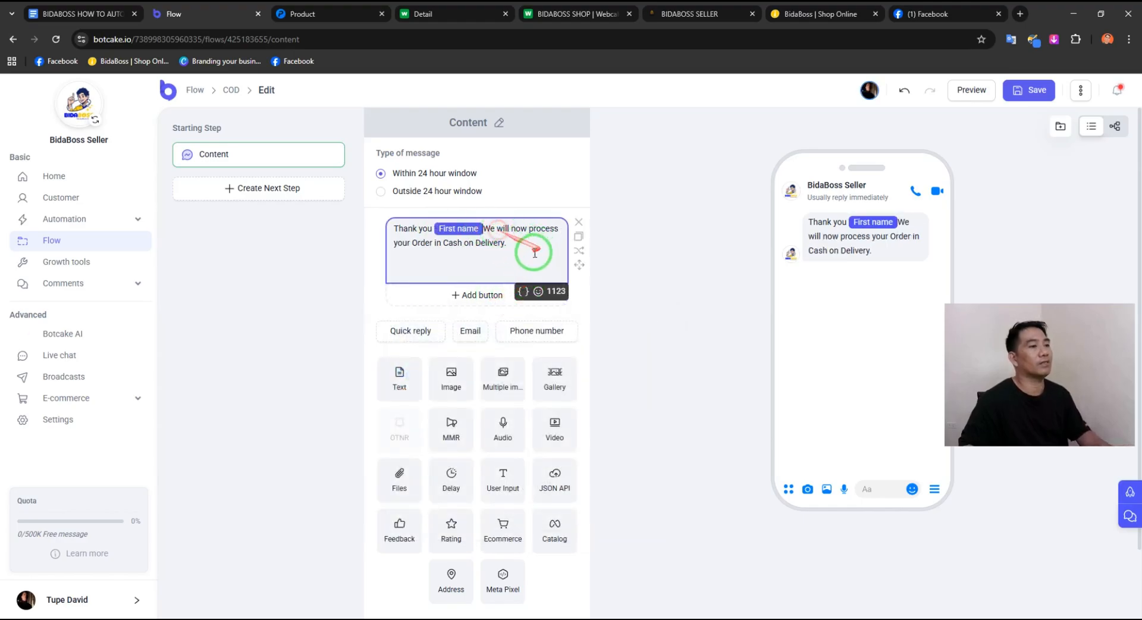
{"action": "left_click", "coordinate": [643, 349]}
{"action": "left_click", "coordinate": [479, 233]}
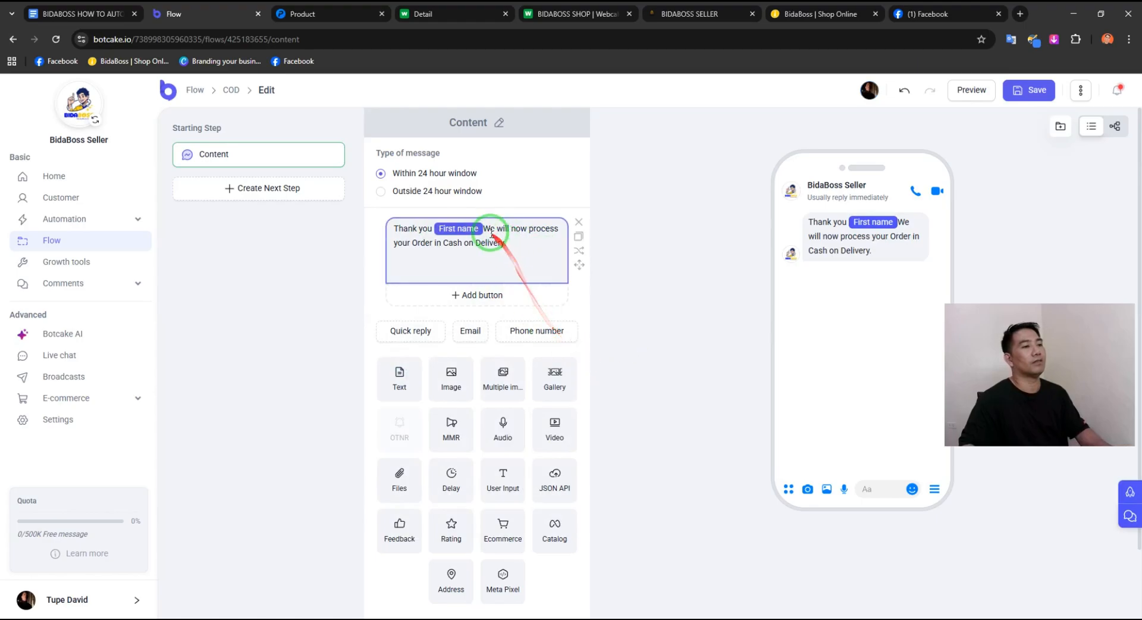
{"action": "left_click", "coordinate": [475, 229]}
{"action": "left_click", "coordinate": [482, 149]}
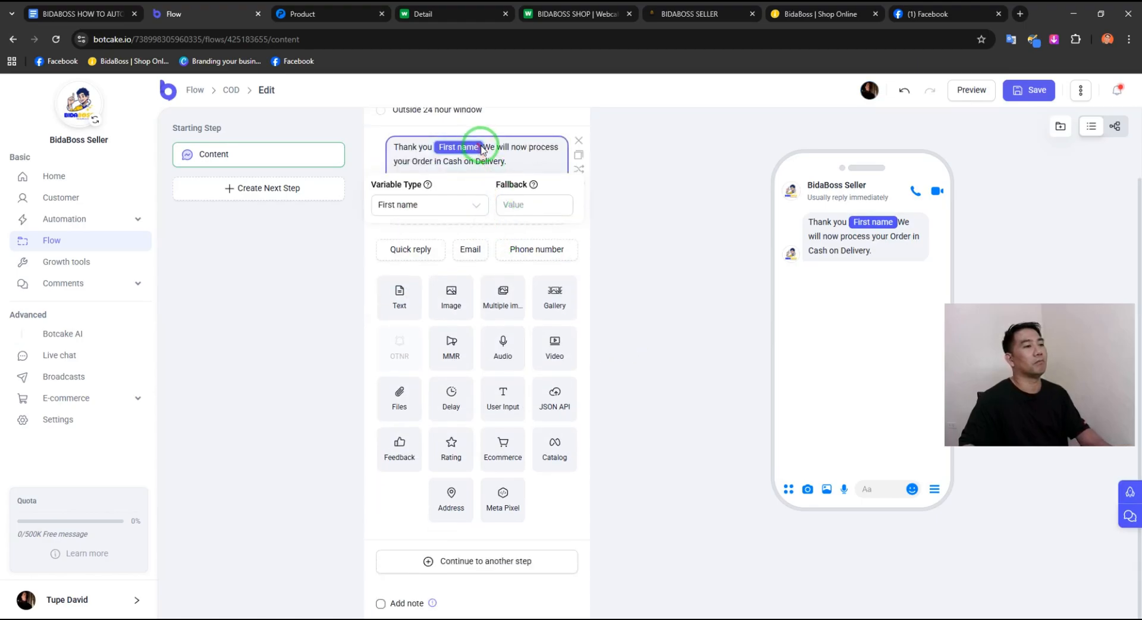
{"action": "left_click", "coordinate": [492, 153]}
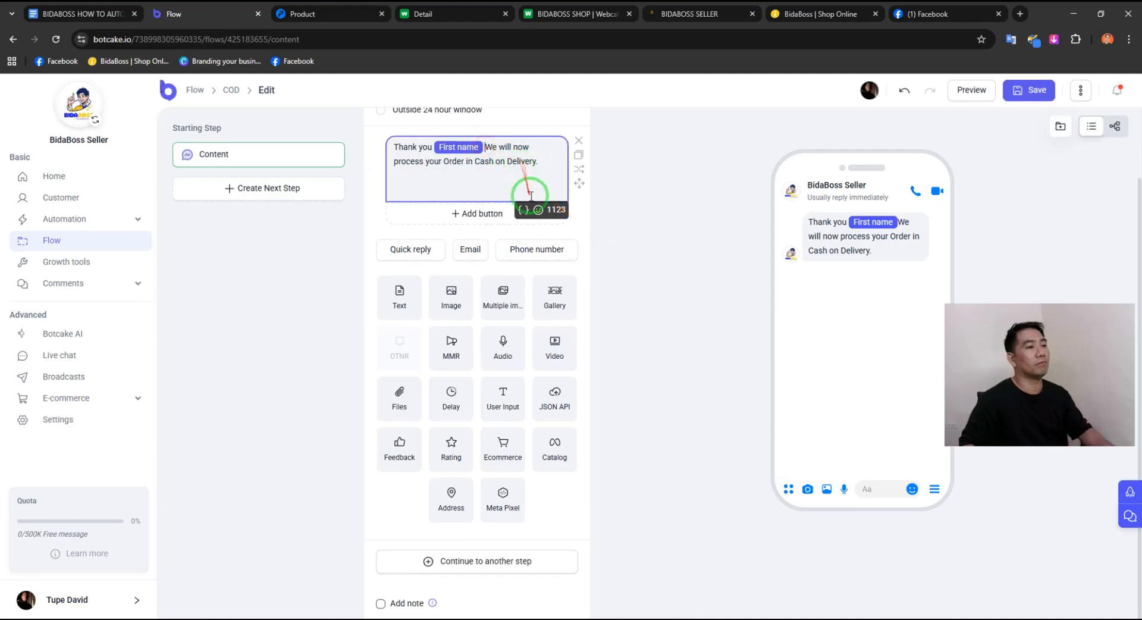
{"action": "left_click", "coordinate": [1016, 91]}
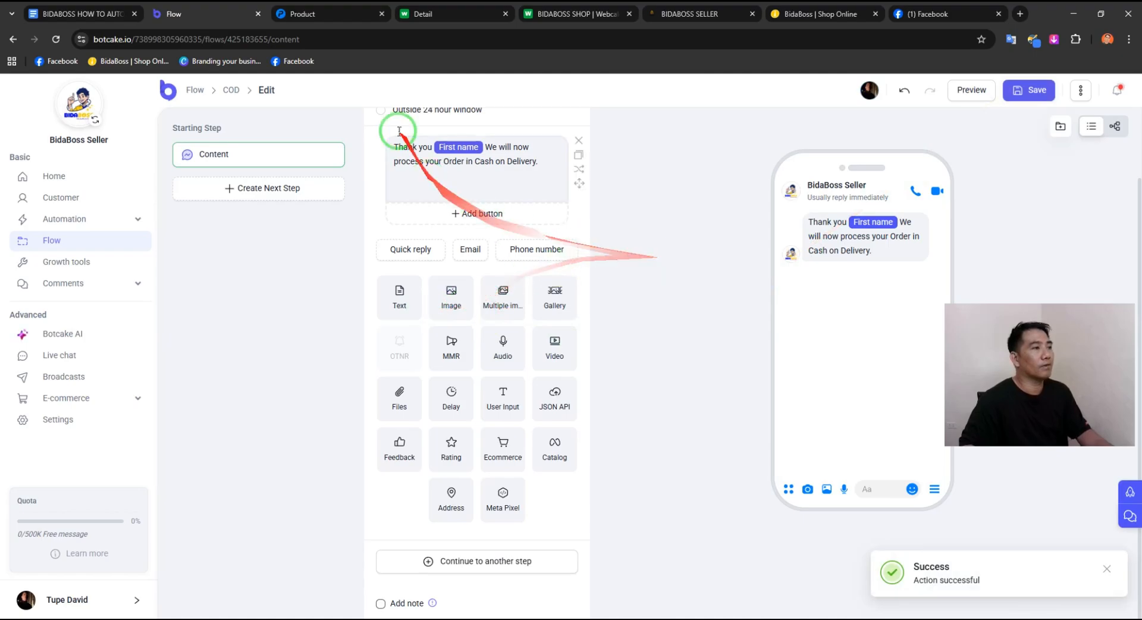
Step: Create a new flow named GCASH and start it with a Contents step
{"action": "left_click", "coordinate": [195, 92]}
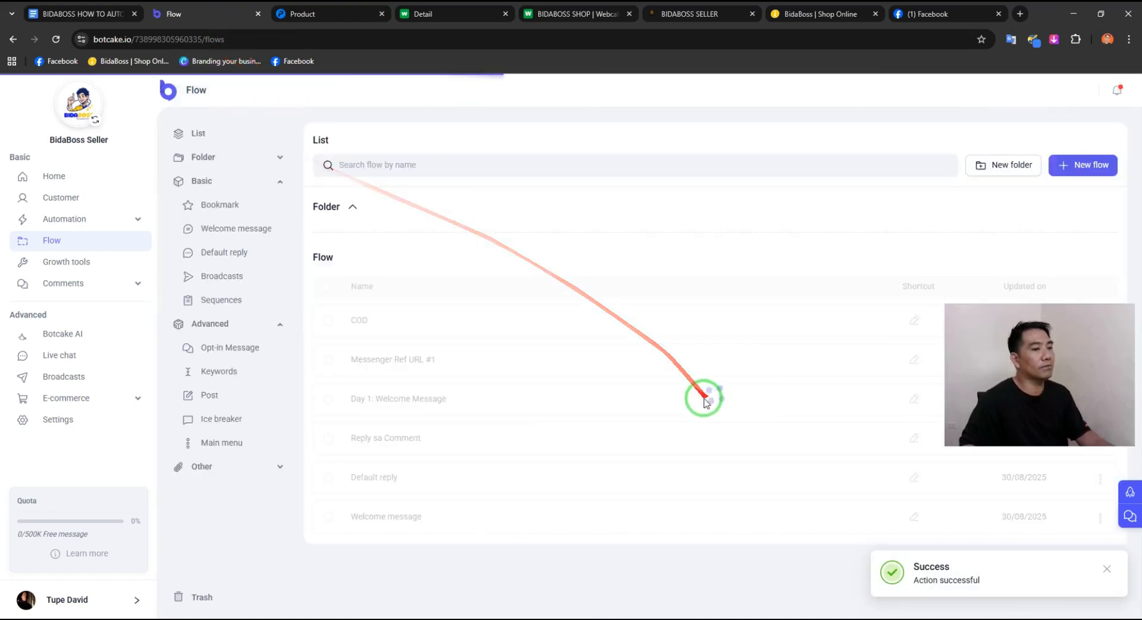
{"action": "left_click", "coordinate": [1071, 165]}
{"action": "left_click", "coordinate": [551, 182]}
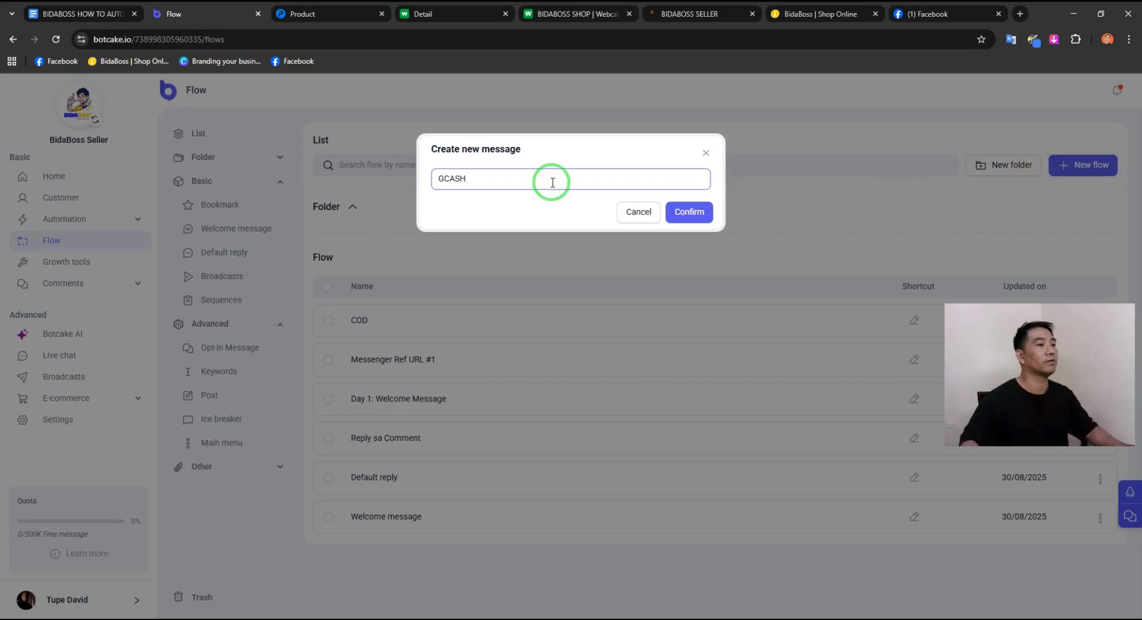
{"action": "left_click", "coordinate": [689, 212]}
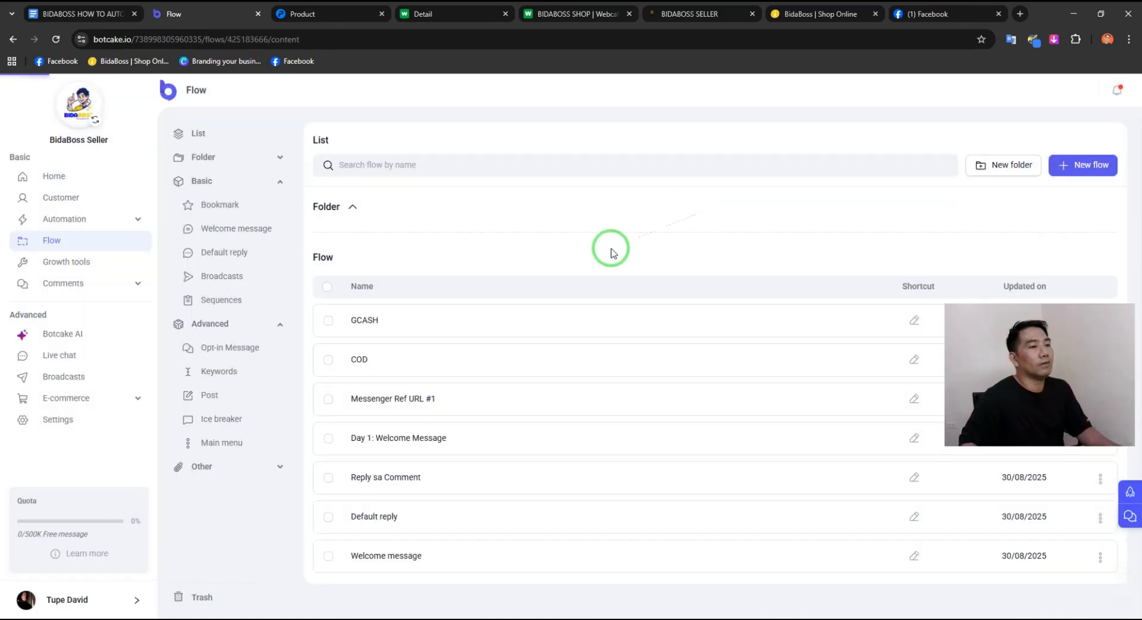
{"action": "left_click", "coordinate": [365, 321]}
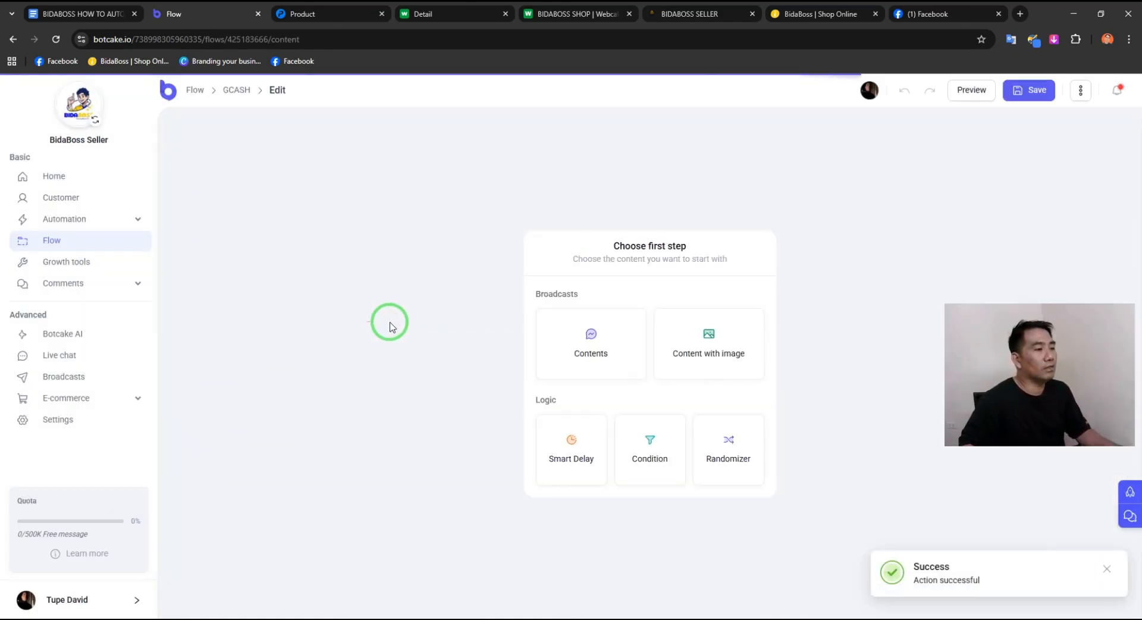
{"action": "left_click", "coordinate": [592, 342]}
Step: Copy the GCASH reply from the Google Docs guide, through the account holder's name but without "Or Photo QR Code", into the GCASH flow's message
{"action": "left_click", "coordinate": [90, 15]}
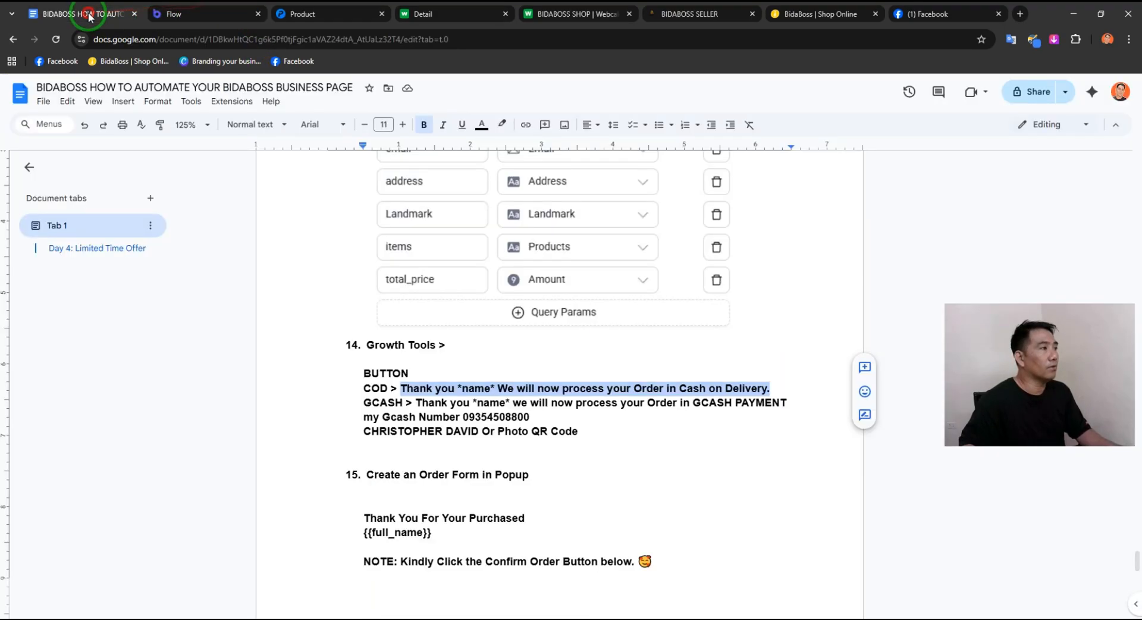
{"action": "left_click_drag", "start_coordinate": [419, 405], "coordinate": [563, 430]}
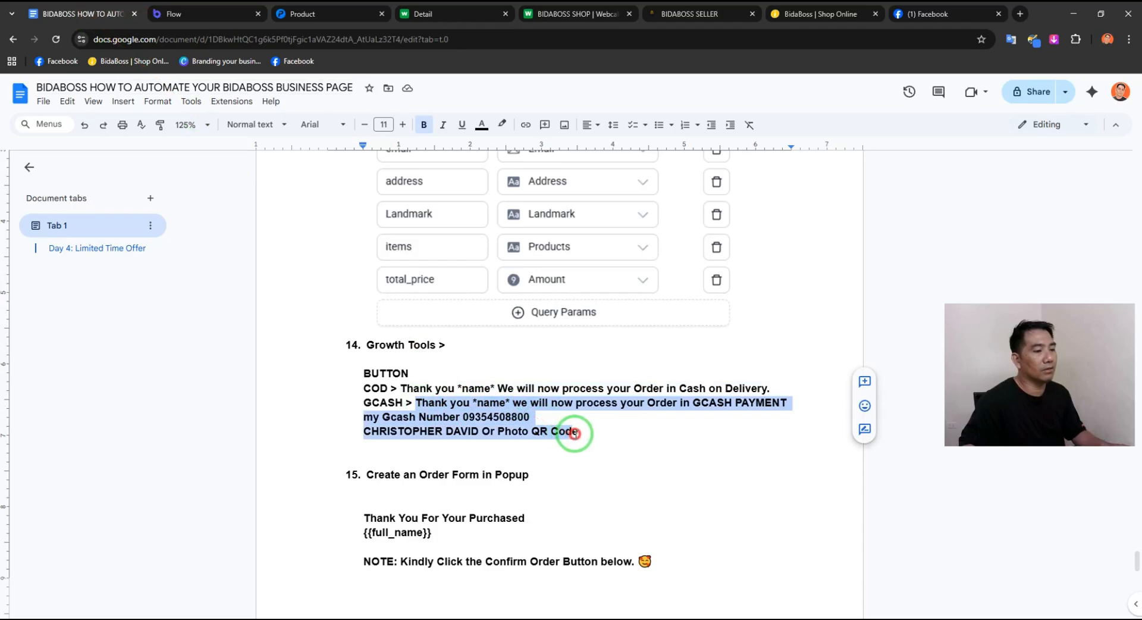
{"action": "left_click", "coordinate": [493, 429]}
{"action": "left_click_drag", "start_coordinate": [422, 403], "coordinate": [478, 427]}
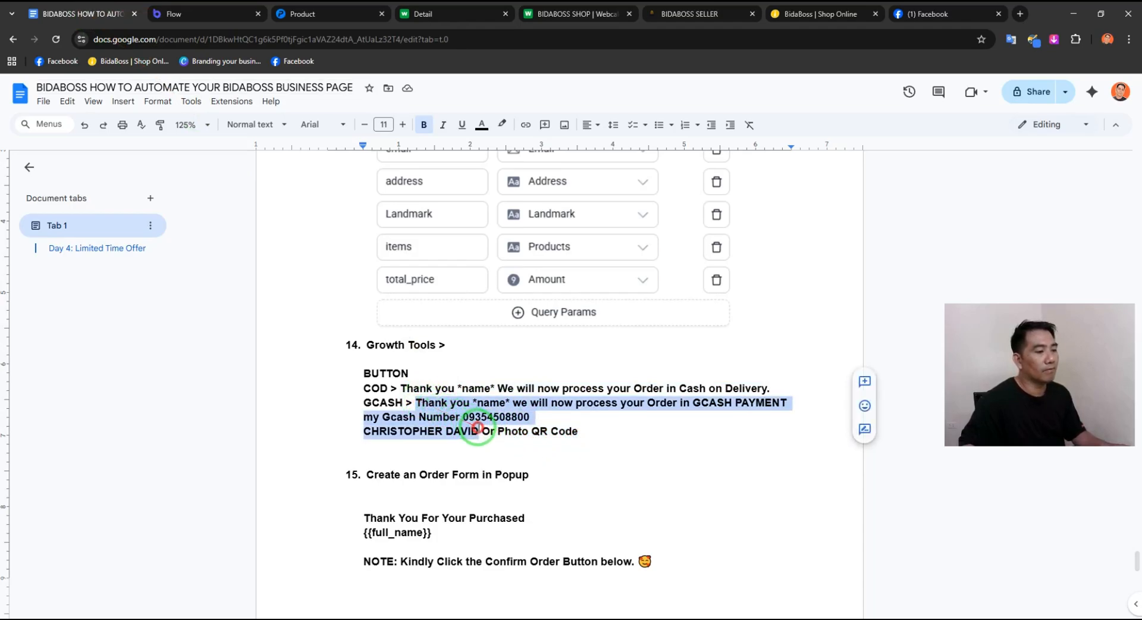
{"action": "right_click", "coordinate": [473, 429]}
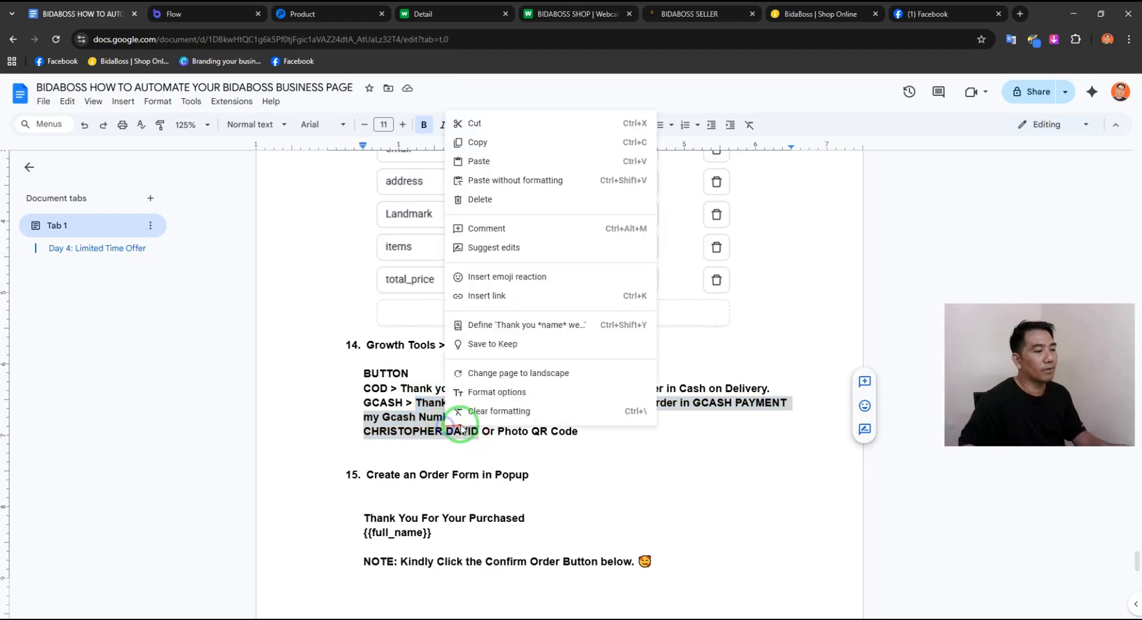
{"action": "left_click", "coordinate": [488, 143]}
{"action": "left_click", "coordinate": [234, 27]}
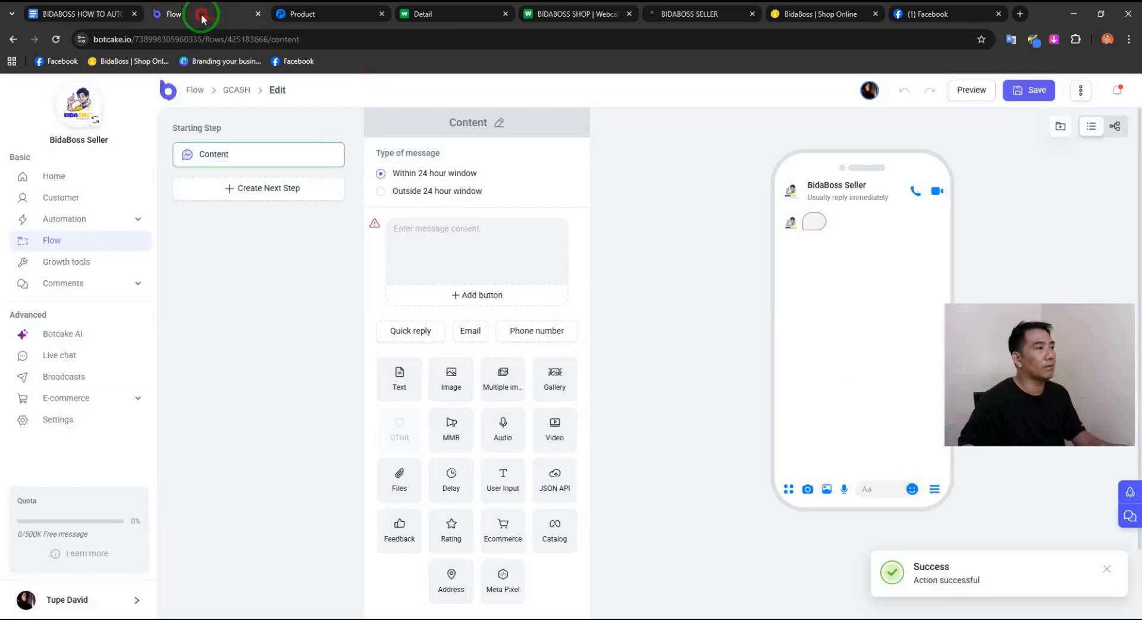
{"action": "left_click", "coordinate": [435, 232]}
{"action": "key", "text": "ctrl+v"}
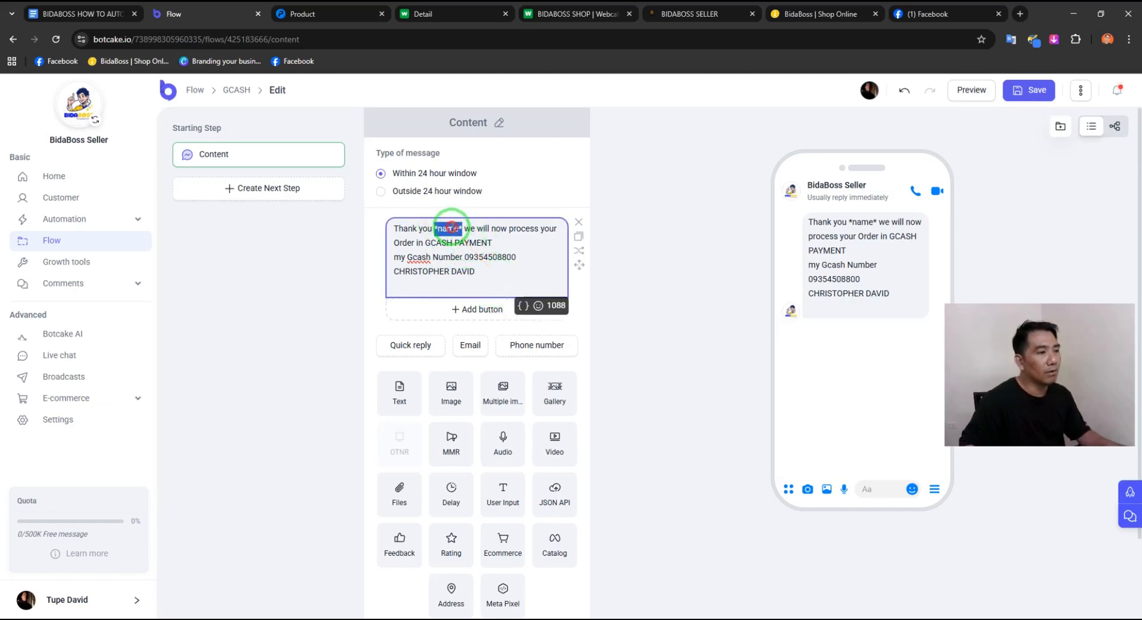
Step: Delete the *name* placeholder after "Thank you" in the GCASH message
{"action": "left_click", "coordinate": [524, 309]}
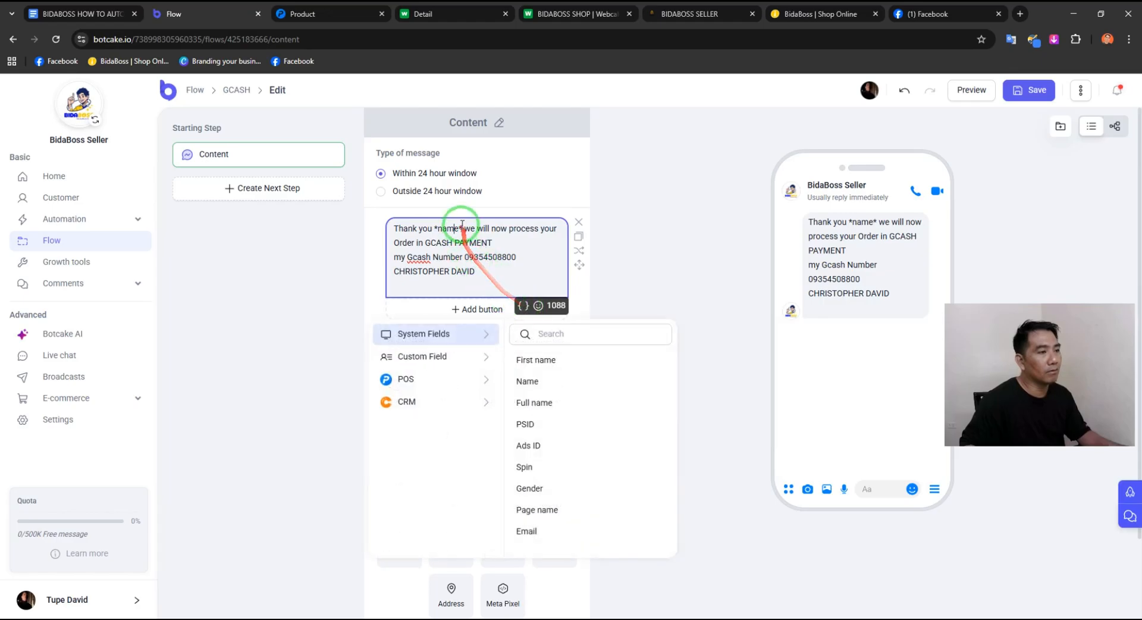
{"action": "left_click", "coordinate": [467, 226]}
{"action": "key", "text": "BackSpace"}
{"action": "key", "text": "BackSpace"}
{"action": "key", "text": "BackSpace"}
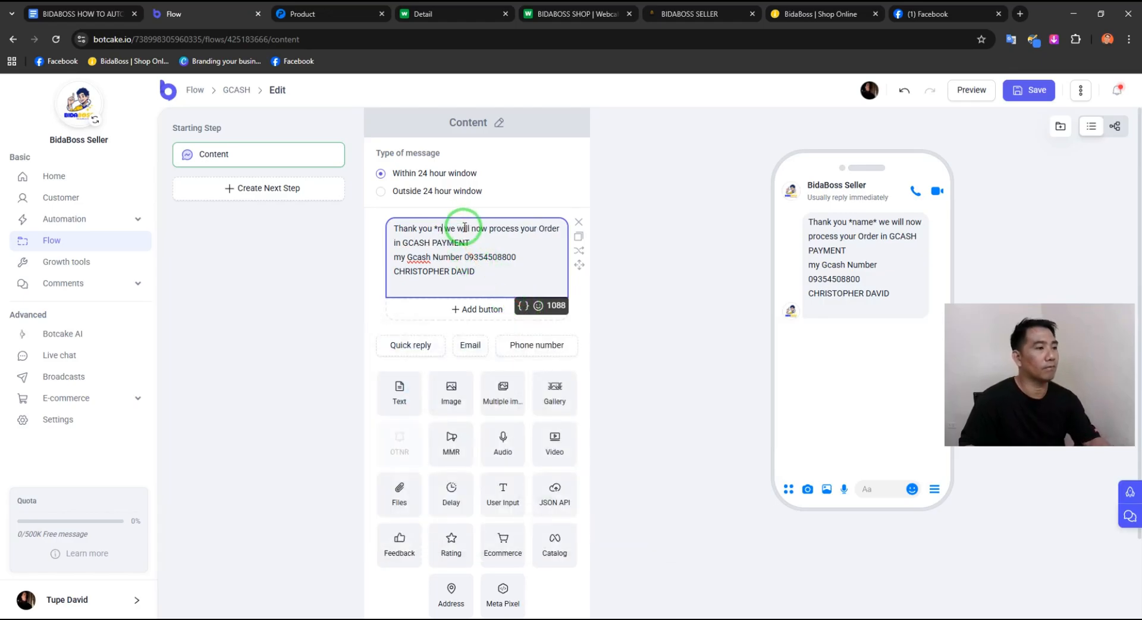
{"action": "key", "text": "BackSpace"}
{"action": "key", "text": "BackSpace"}
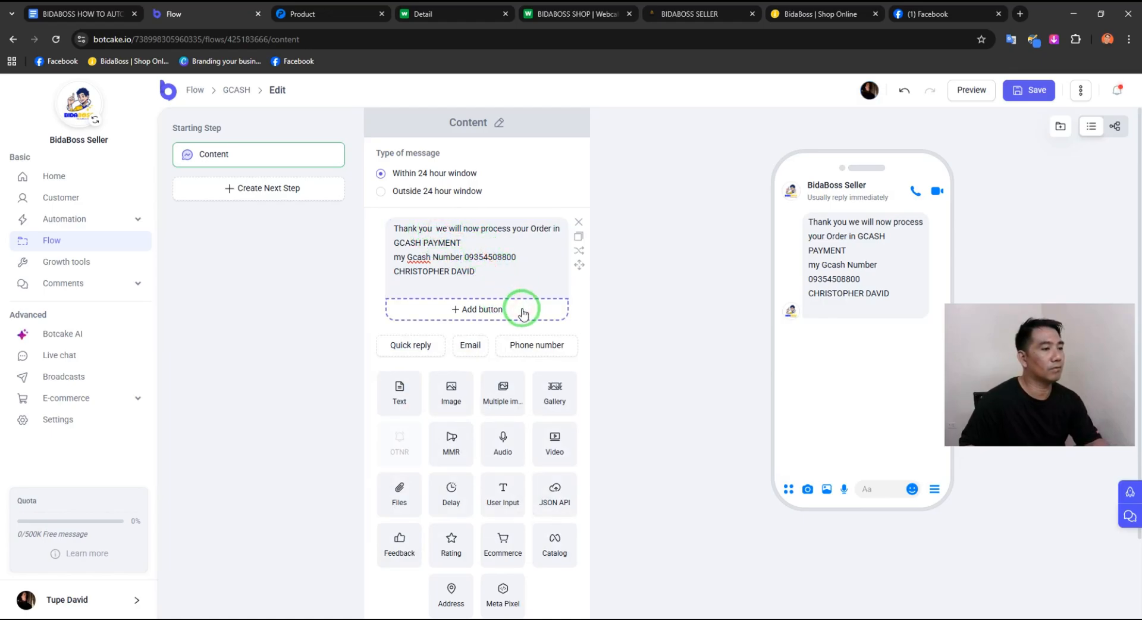
Step: Insert the First name system field after "Thank you" in the GCASH message, add a space behind it, and save the flow
{"action": "left_click", "coordinate": [436, 228]}
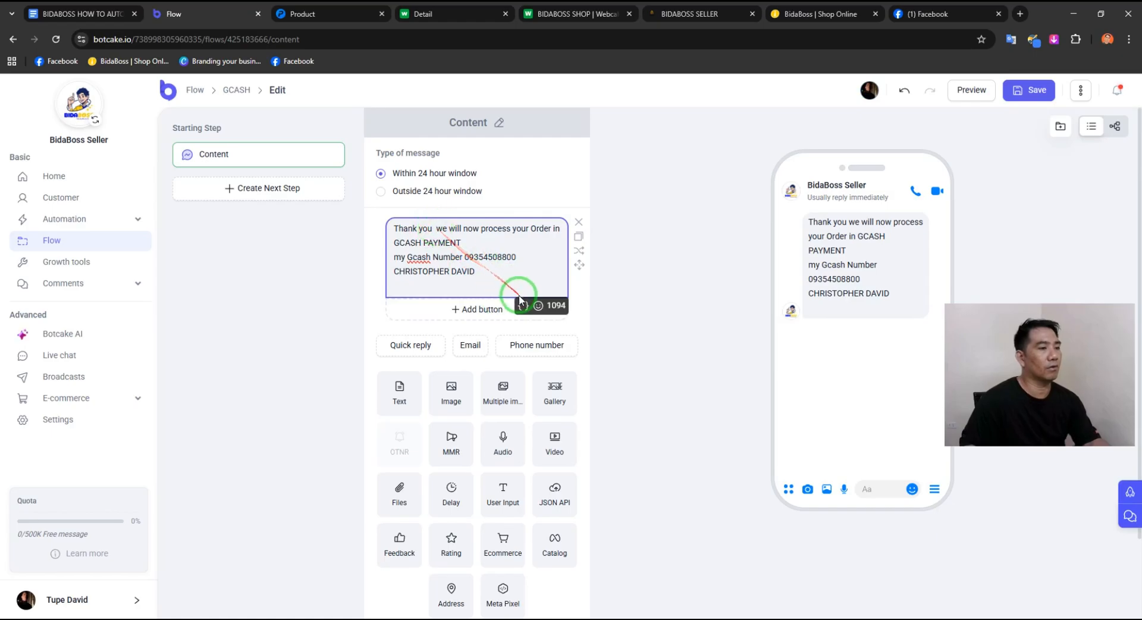
{"action": "left_click", "coordinate": [522, 307]}
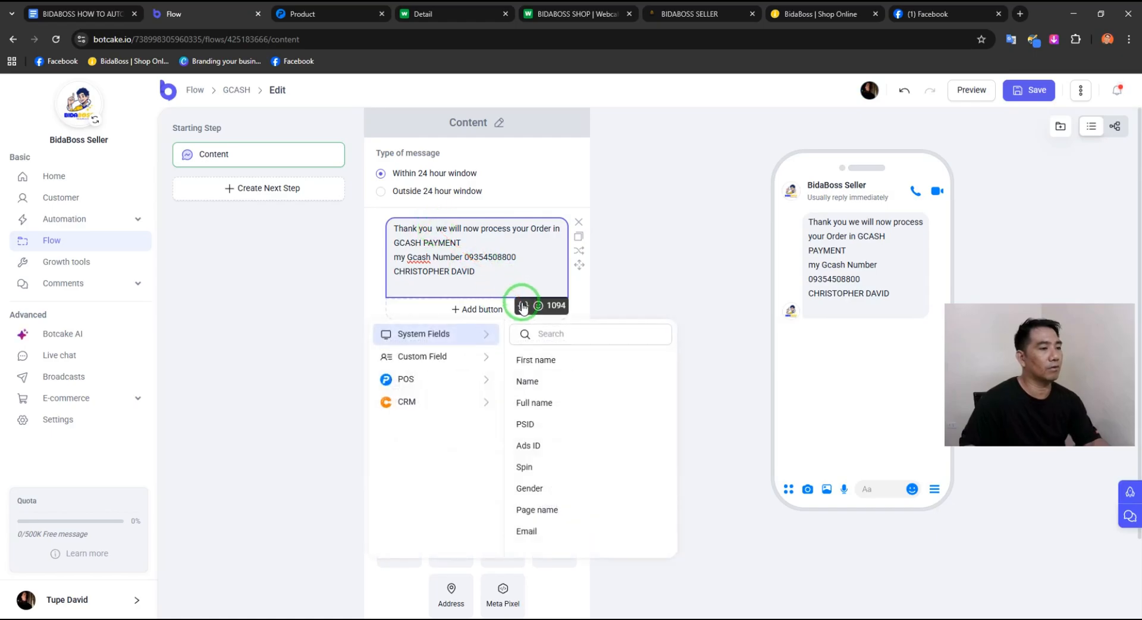
{"action": "left_click", "coordinate": [538, 360]}
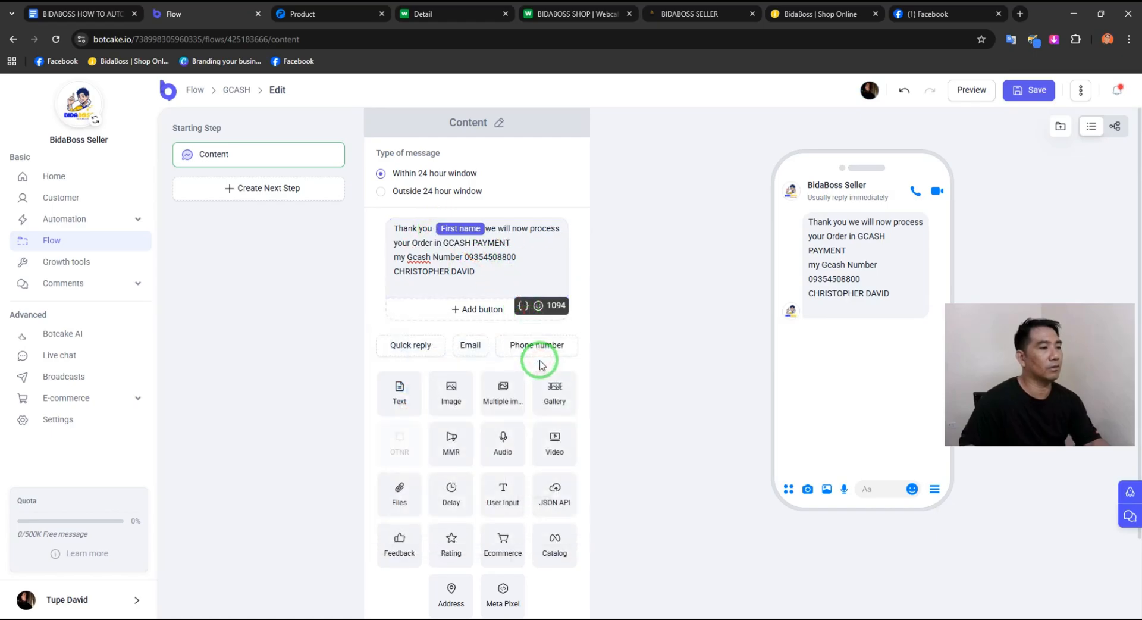
{"action": "left_click", "coordinate": [486, 230]}
{"action": "left_click", "coordinate": [485, 134]}
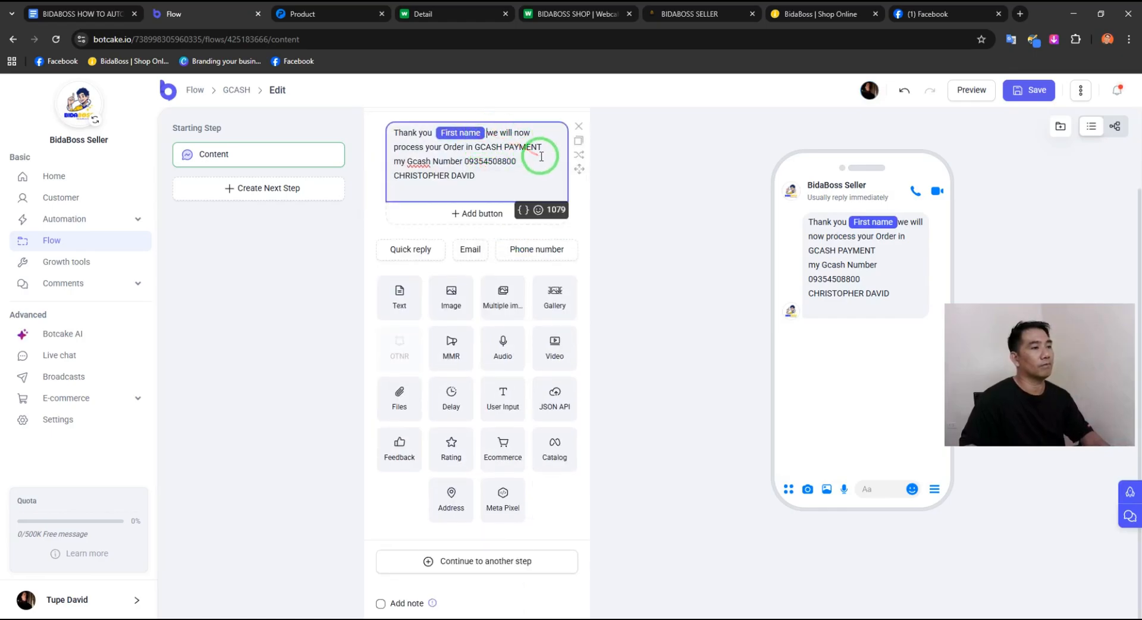
{"action": "left_click", "coordinate": [1031, 91]}
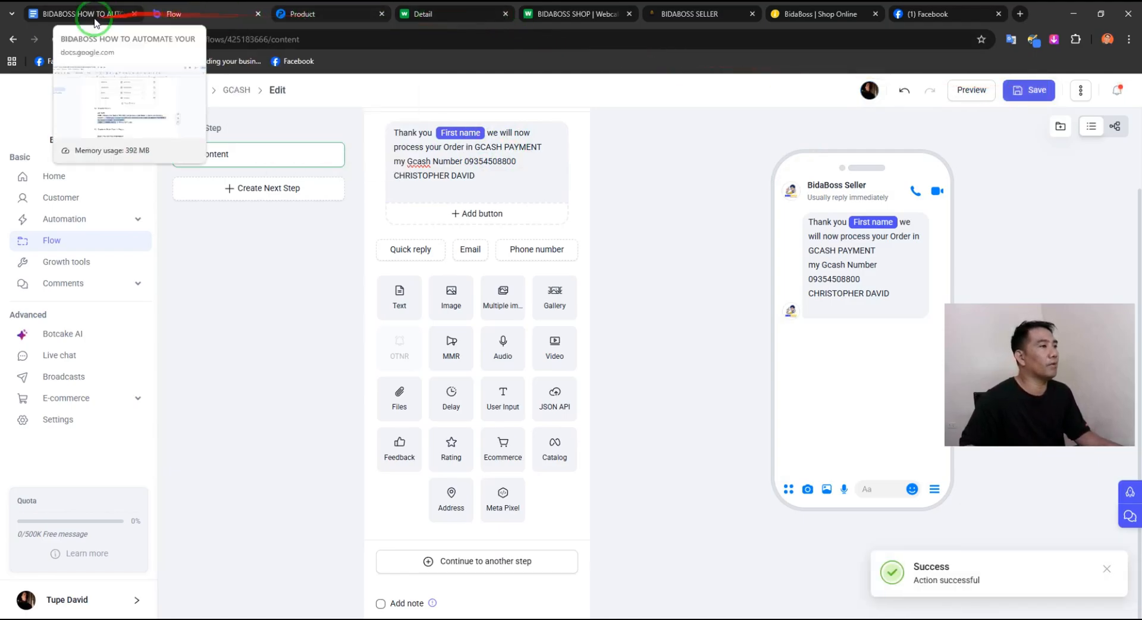
Step: Open the opt-in message of the growth tool Messenger Ref URL #1 Add to Cart for editing
{"action": "left_click", "coordinate": [75, 267]}
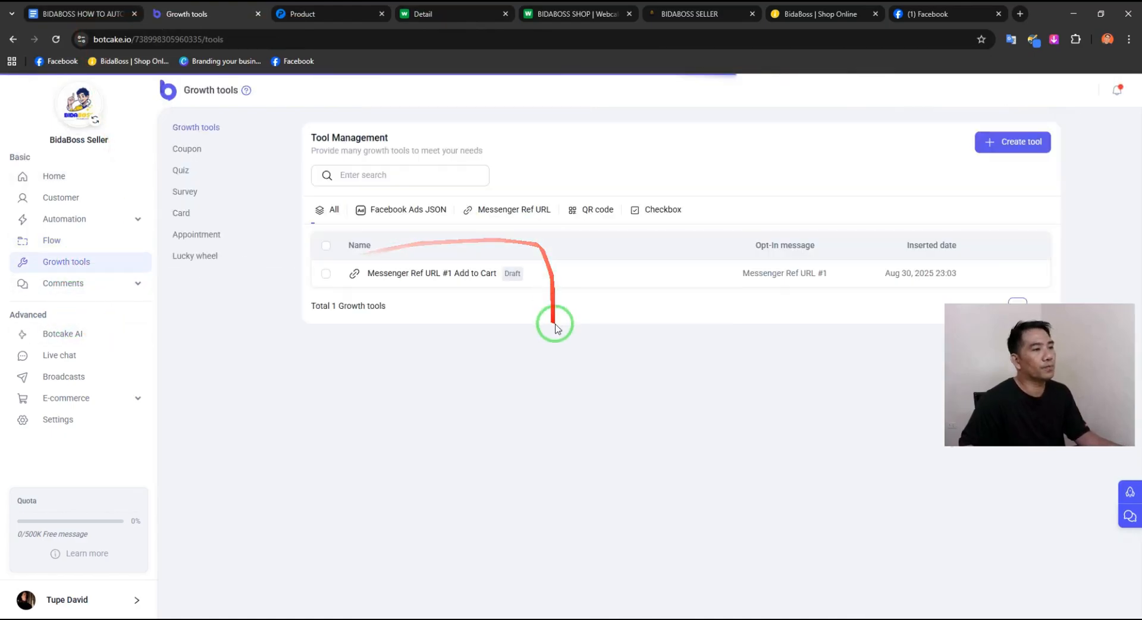
{"action": "left_click", "coordinate": [404, 275]}
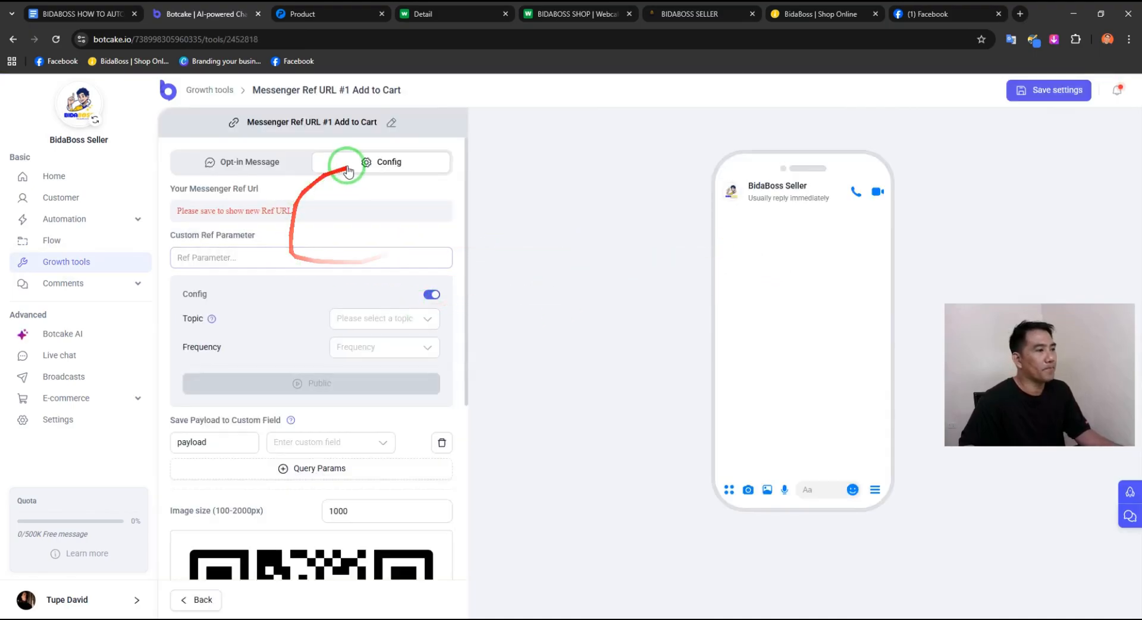
{"action": "left_click", "coordinate": [265, 159]}
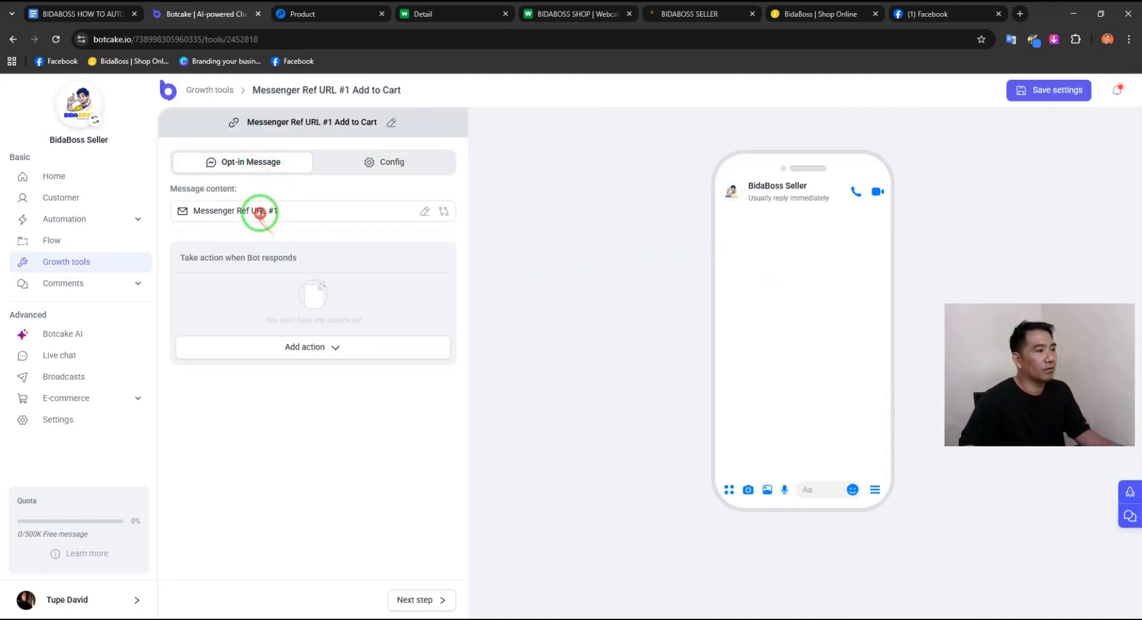
{"action": "left_click", "coordinate": [425, 212]}
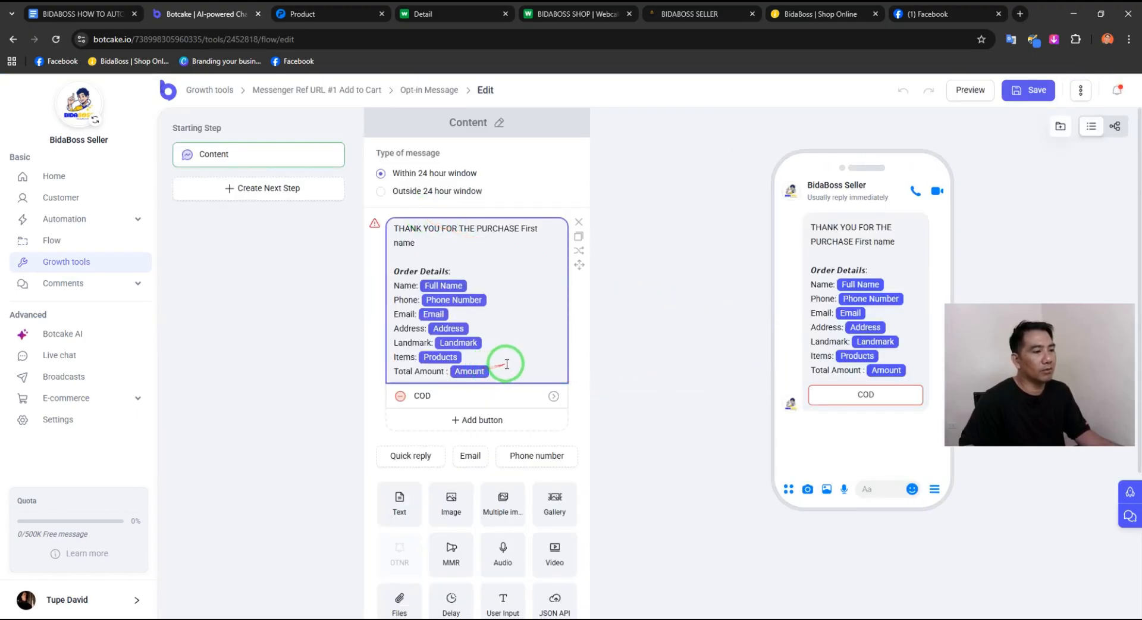
{"action": "left_click", "coordinate": [505, 397]}
{"action": "left_click", "coordinate": [505, 399]}
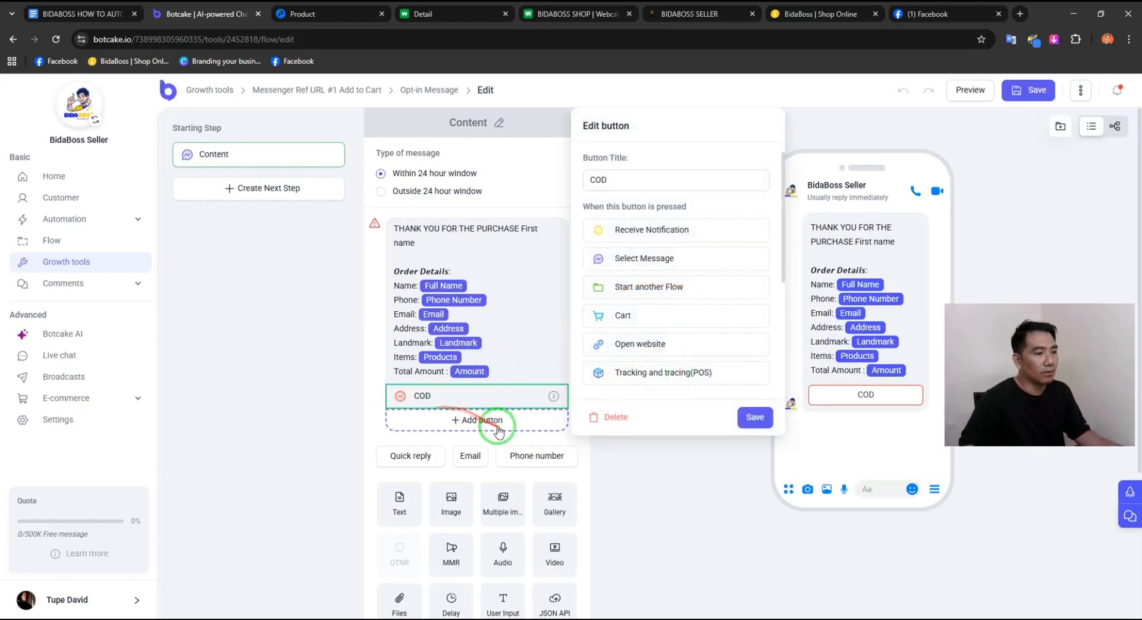
{"action": "left_click", "coordinate": [665, 262]}
{"action": "left_click", "coordinate": [695, 367]}
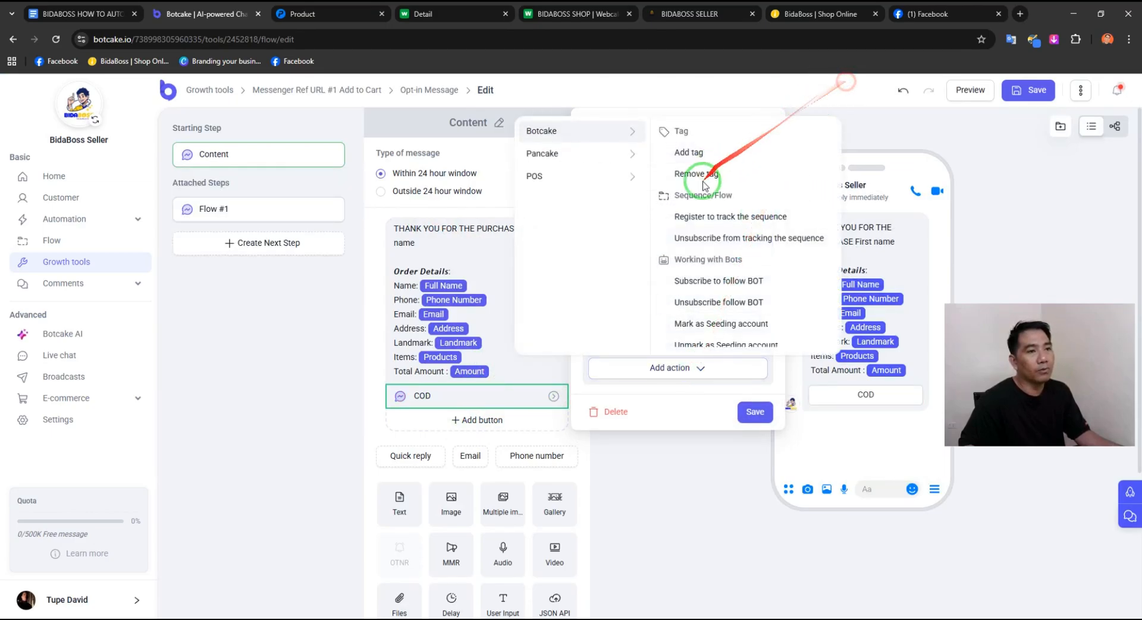
{"action": "left_click", "coordinate": [714, 99]}
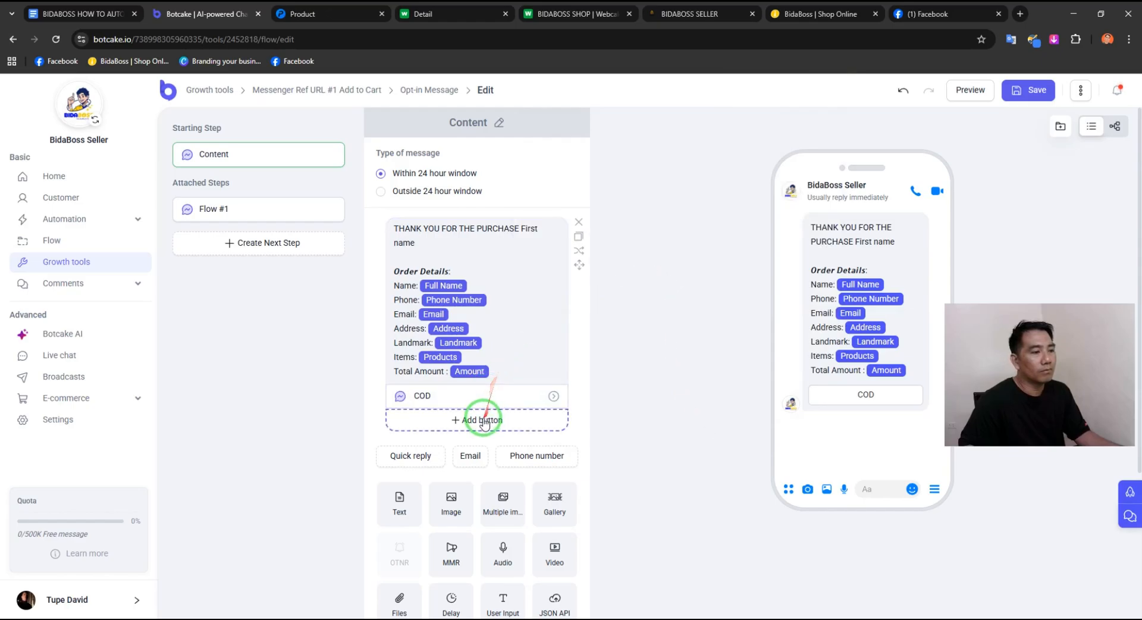
{"action": "left_click", "coordinate": [542, 401]}
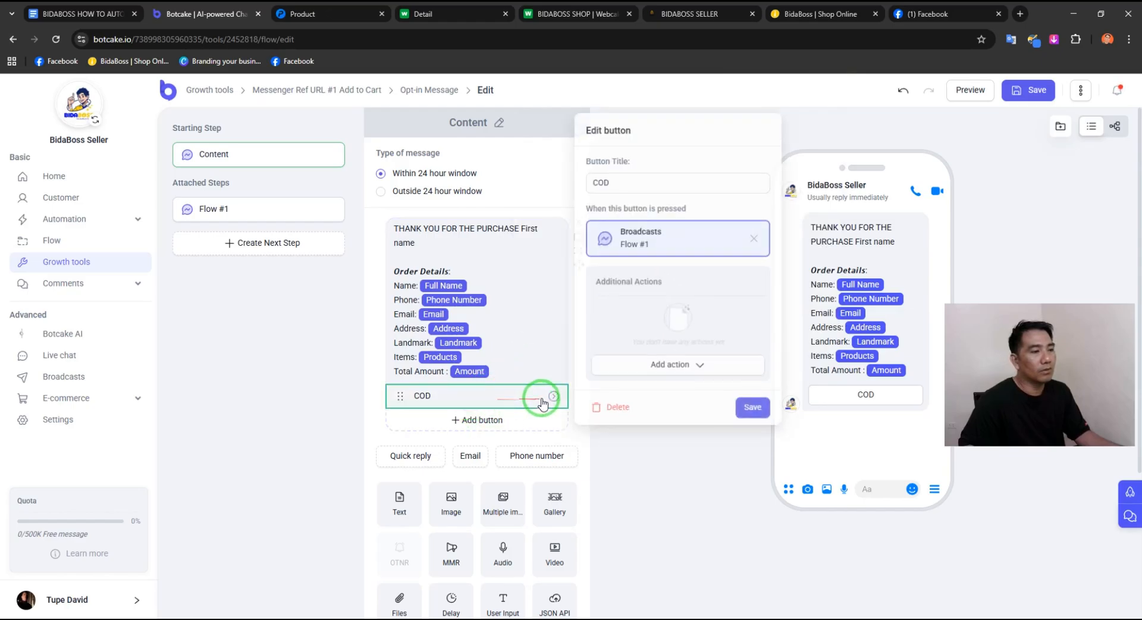
{"action": "left_click", "coordinate": [653, 236]}
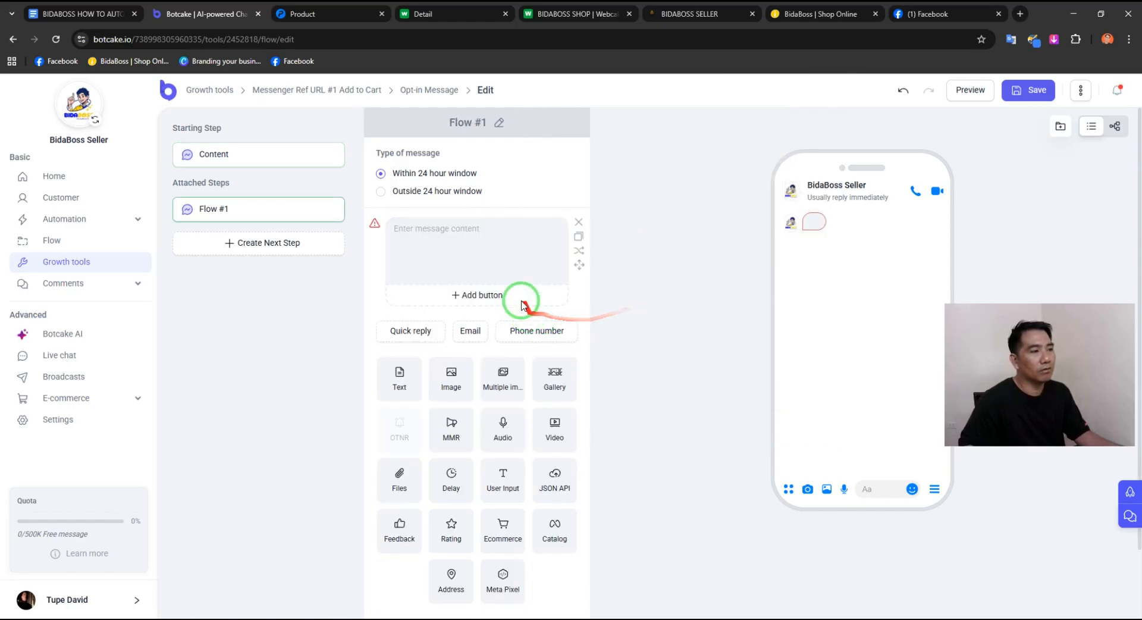
{"action": "mouse_move", "coordinate": [321, 212]}
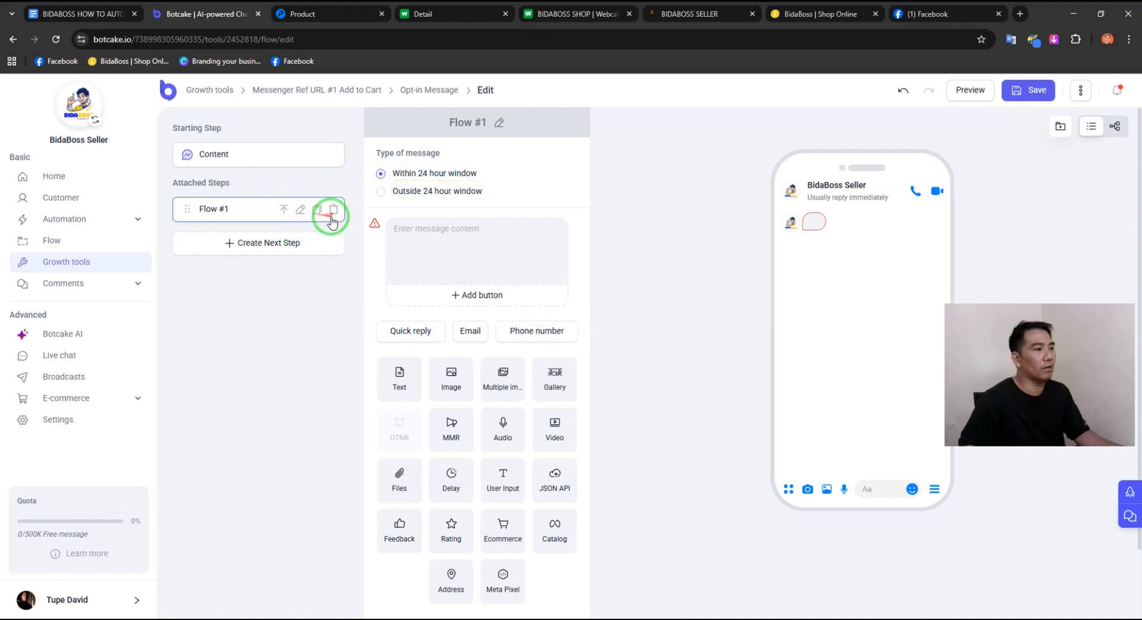
{"action": "left_click", "coordinate": [333, 211]}
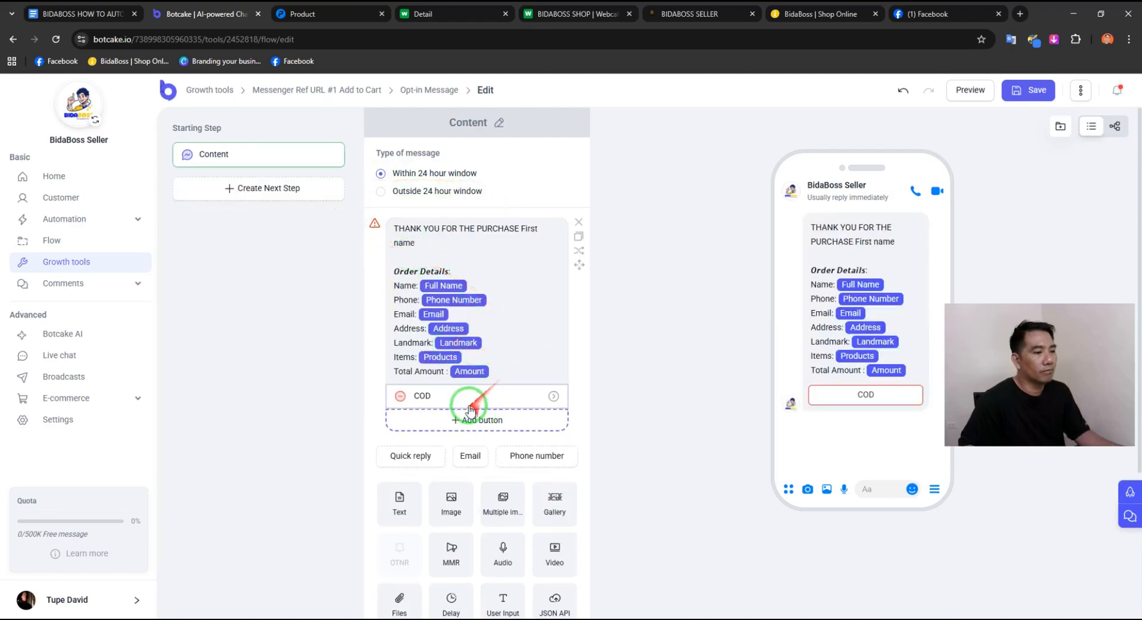
Step: Set the COD button of the order message to start the existing COD flow
{"action": "left_click", "coordinate": [543, 396]}
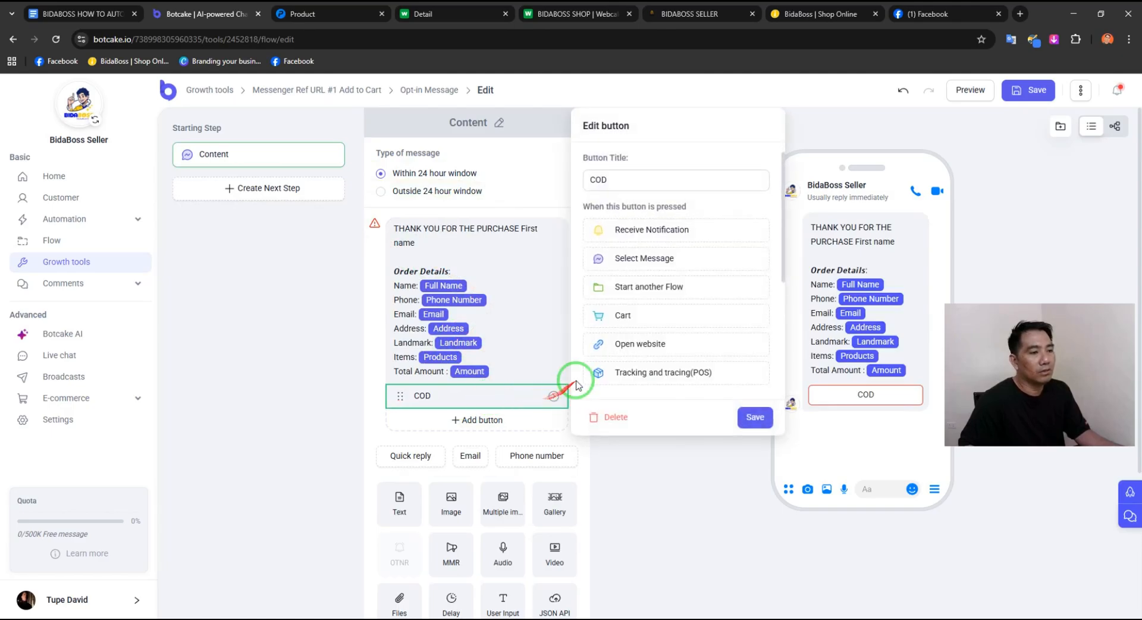
{"action": "left_click", "coordinate": [665, 288]}
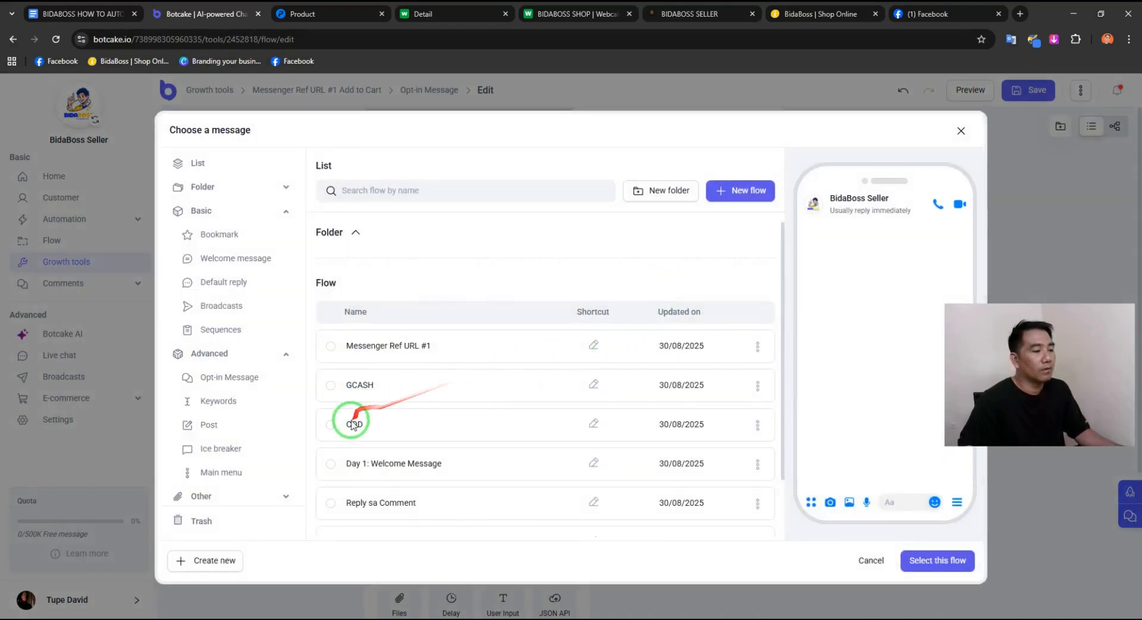
{"action": "left_click", "coordinate": [333, 424]}
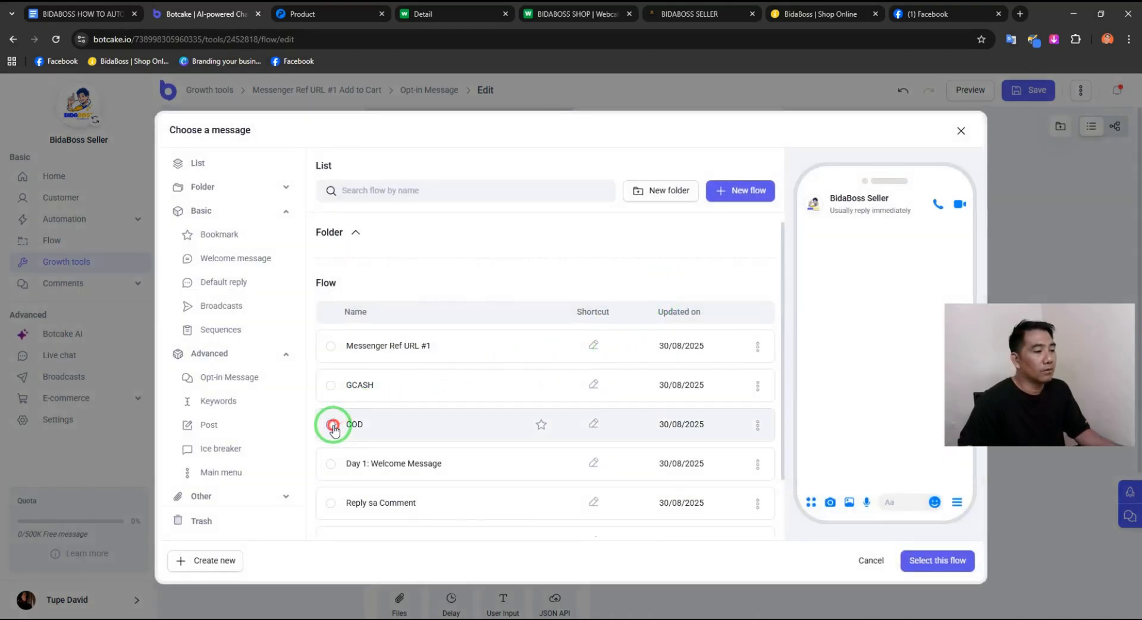
{"action": "left_click", "coordinate": [925, 562]}
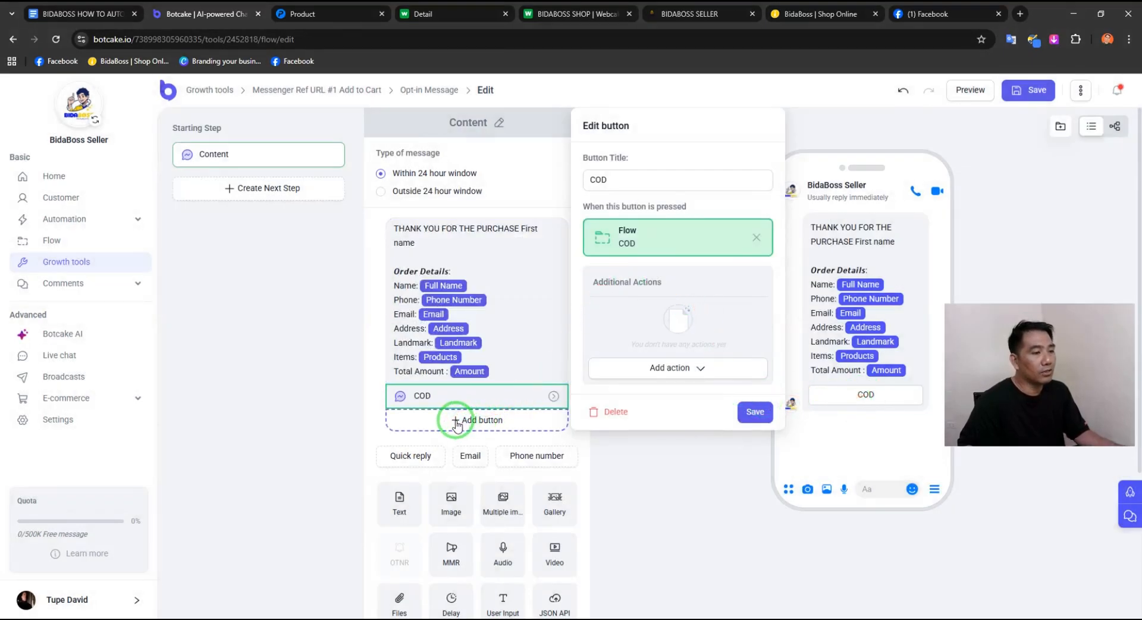
Step: Add a second button below COD in the order message and title it GCASH
{"action": "left_click", "coordinate": [456, 422]}
{"action": "left_click", "coordinate": [485, 406]}
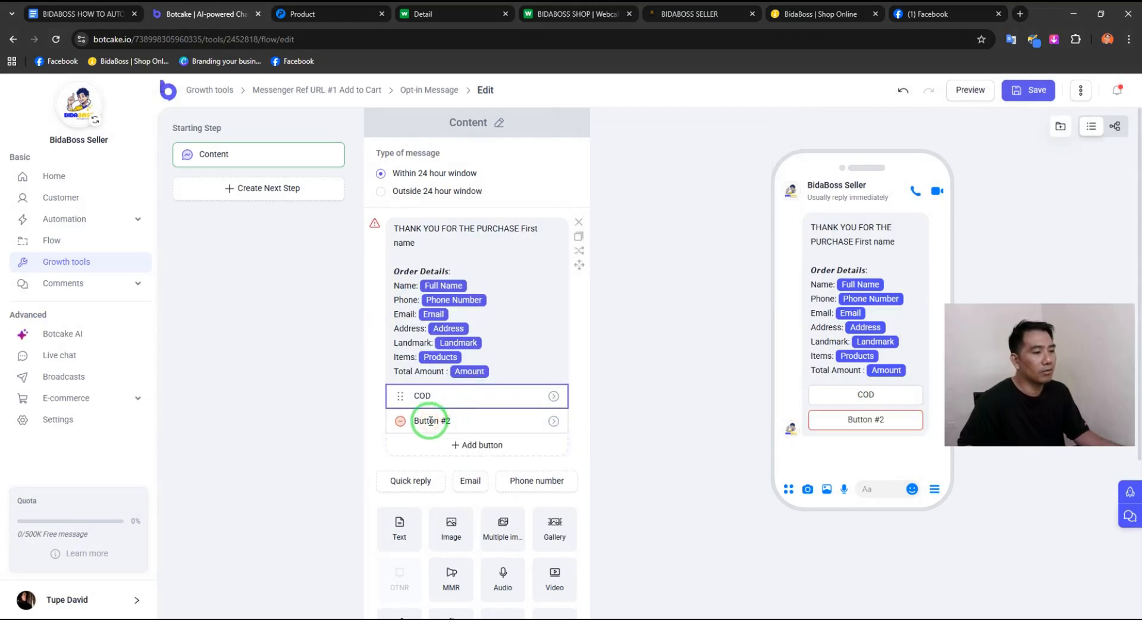
{"action": "left_click", "coordinate": [554, 421]}
{"action": "left_click", "coordinate": [664, 181]}
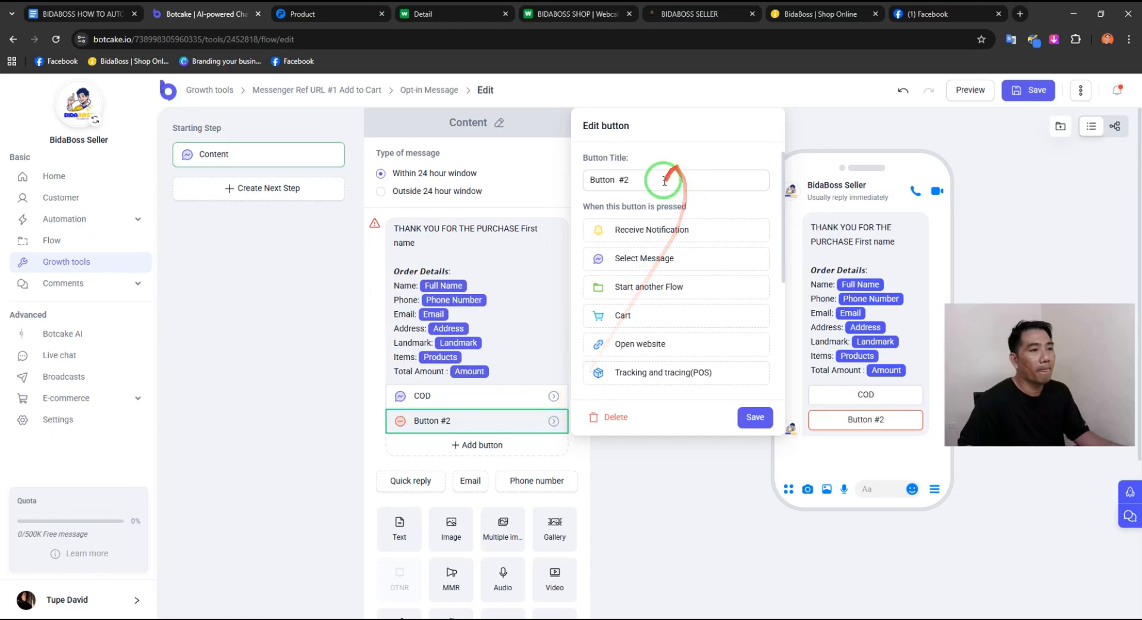
{"action": "left_click_drag", "start_coordinate": [664, 181], "coordinate": [555, 179]}
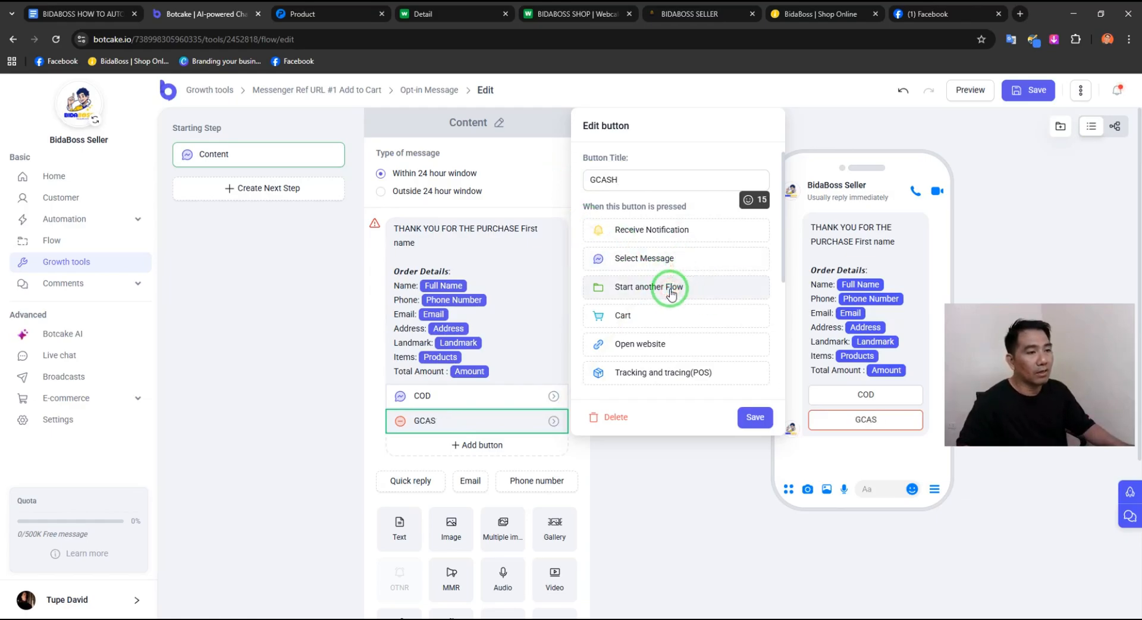
Step: Link the GCASH button to the existing GCASH flow, then save the button and the opt-in message
{"action": "left_click", "coordinate": [668, 292]}
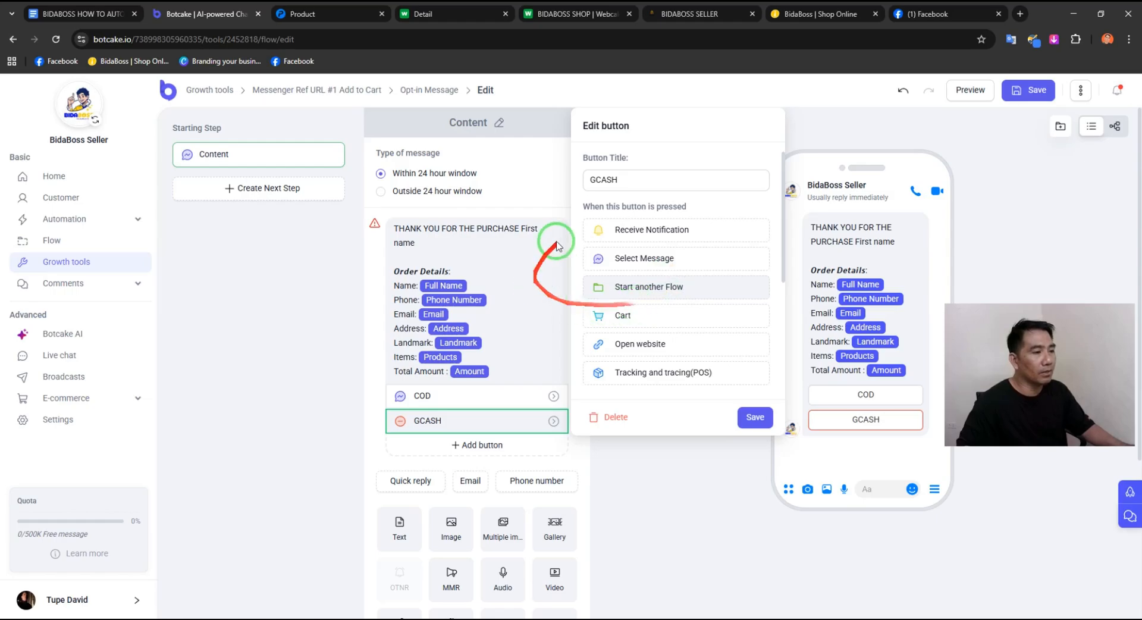
{"action": "left_click", "coordinate": [616, 259]}
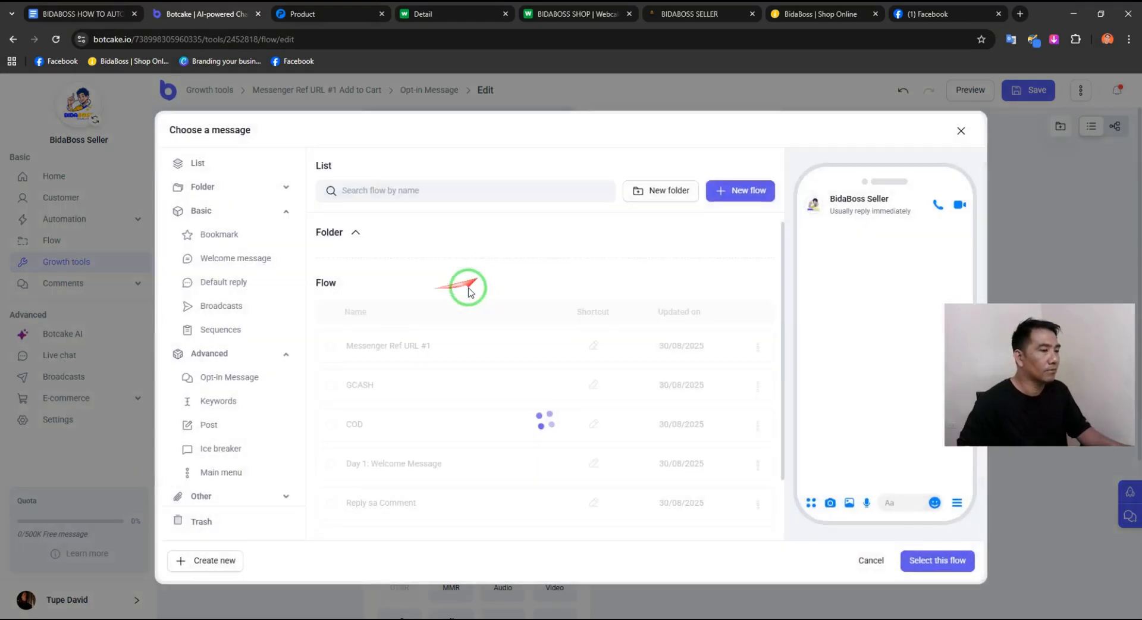
{"action": "left_click", "coordinate": [330, 399]}
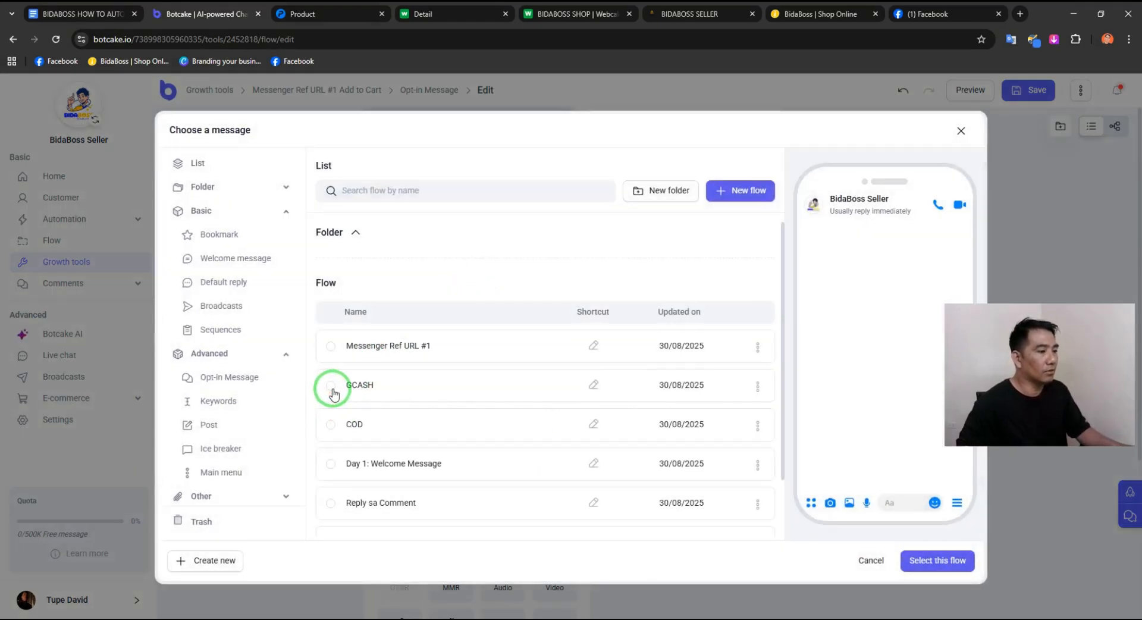
{"action": "left_click", "coordinate": [959, 561]}
{"action": "left_click", "coordinate": [935, 564]}
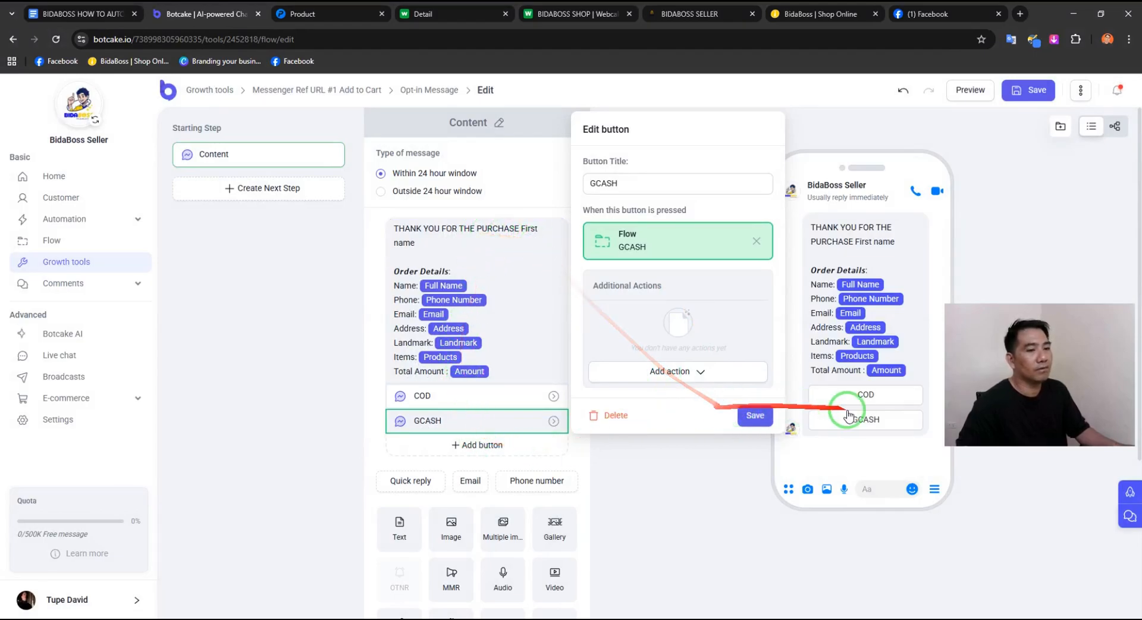
{"action": "left_click", "coordinate": [747, 424]}
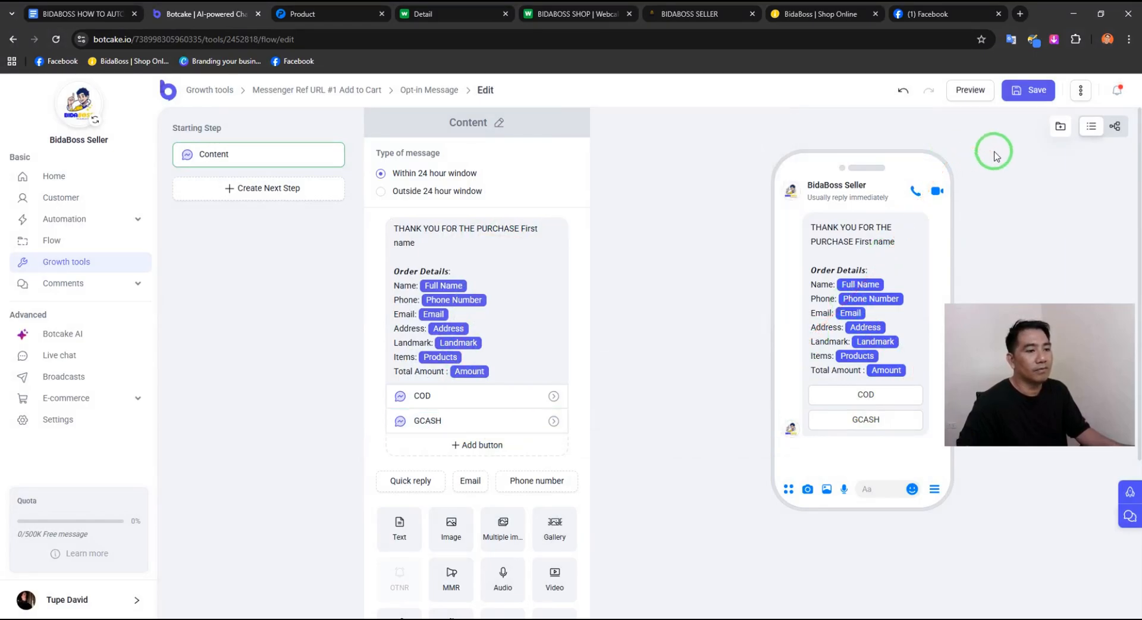
{"action": "left_click", "coordinate": [1019, 94]}
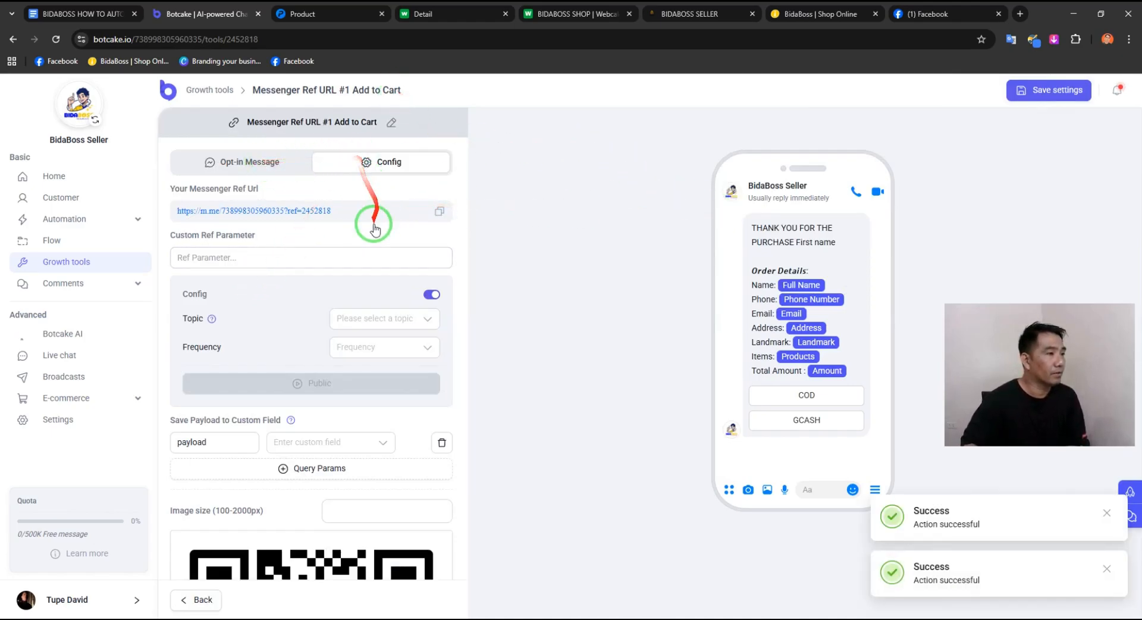
Step: In the growth tool's config, replace the payload key with full_name and map it to the Full Name custom field
{"action": "scroll", "coordinate": [296, 346], "scroll_direction": "down", "scroll_amount": 3}
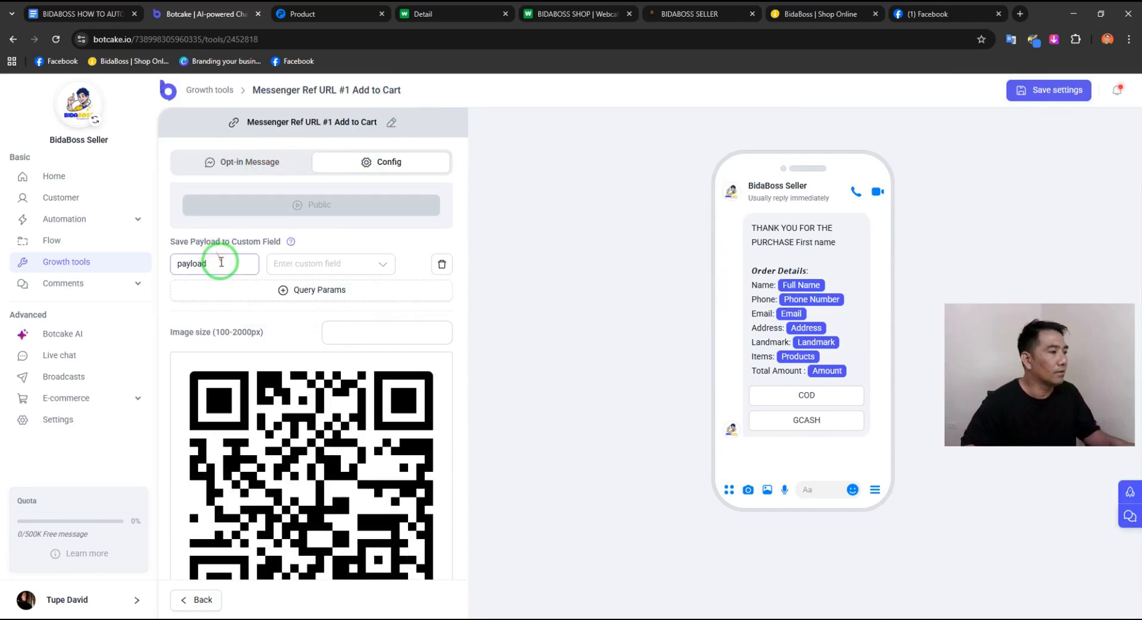
{"action": "left_click_drag", "start_coordinate": [223, 264], "coordinate": [143, 266]}
{"action": "key", "text": "BackSpace"}
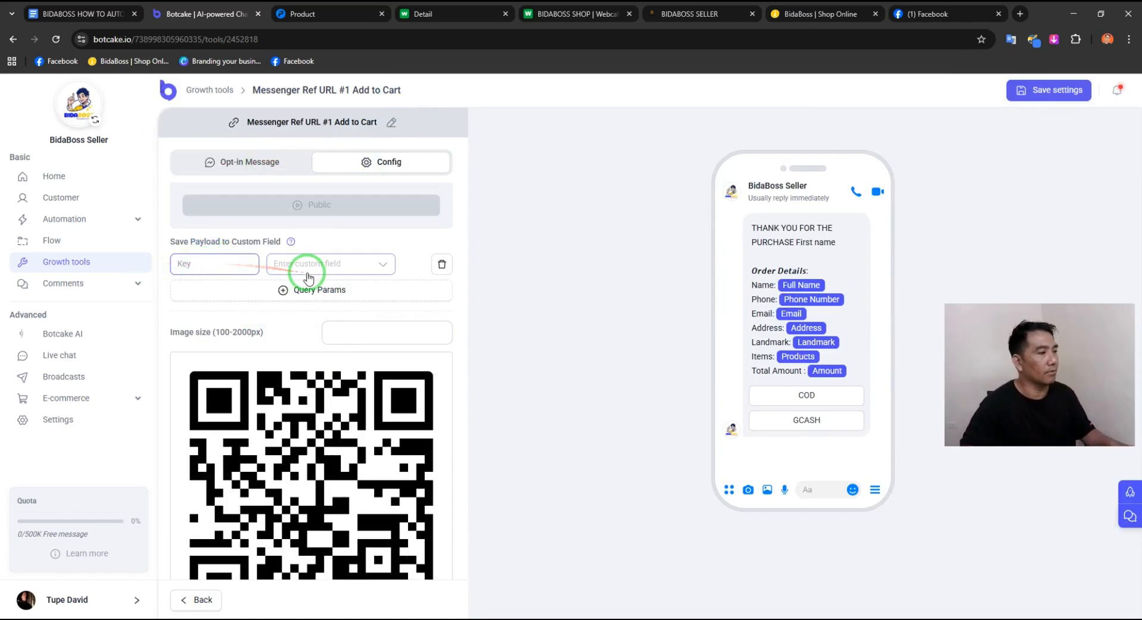
{"action": "left_click", "coordinate": [244, 264]}
{"action": "left_click", "coordinate": [292, 269]}
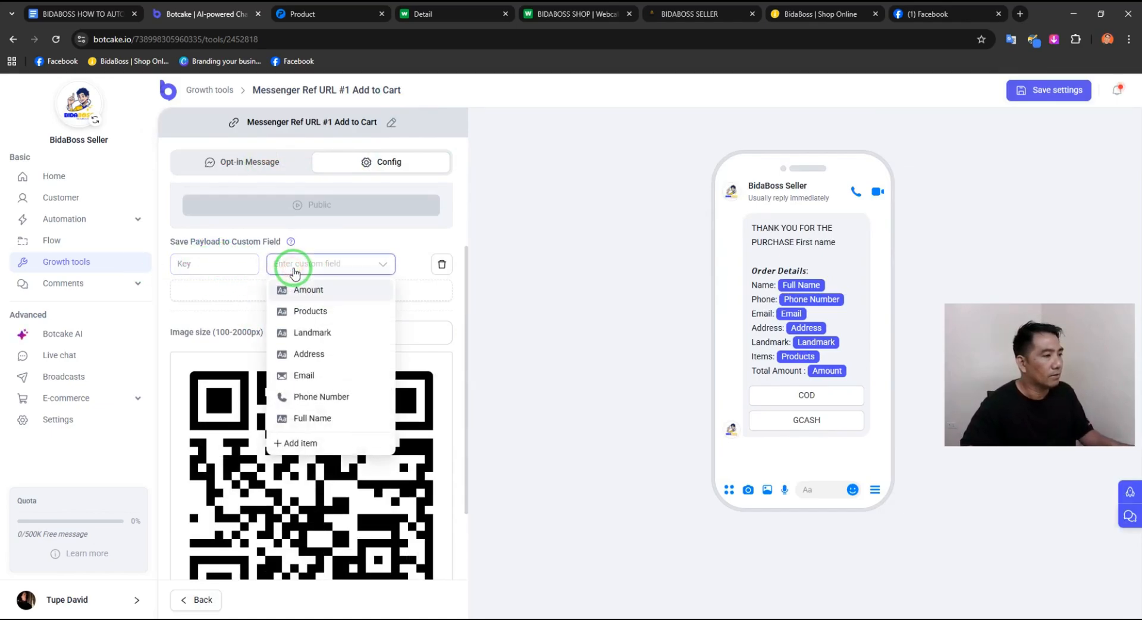
{"action": "left_click", "coordinate": [327, 419]}
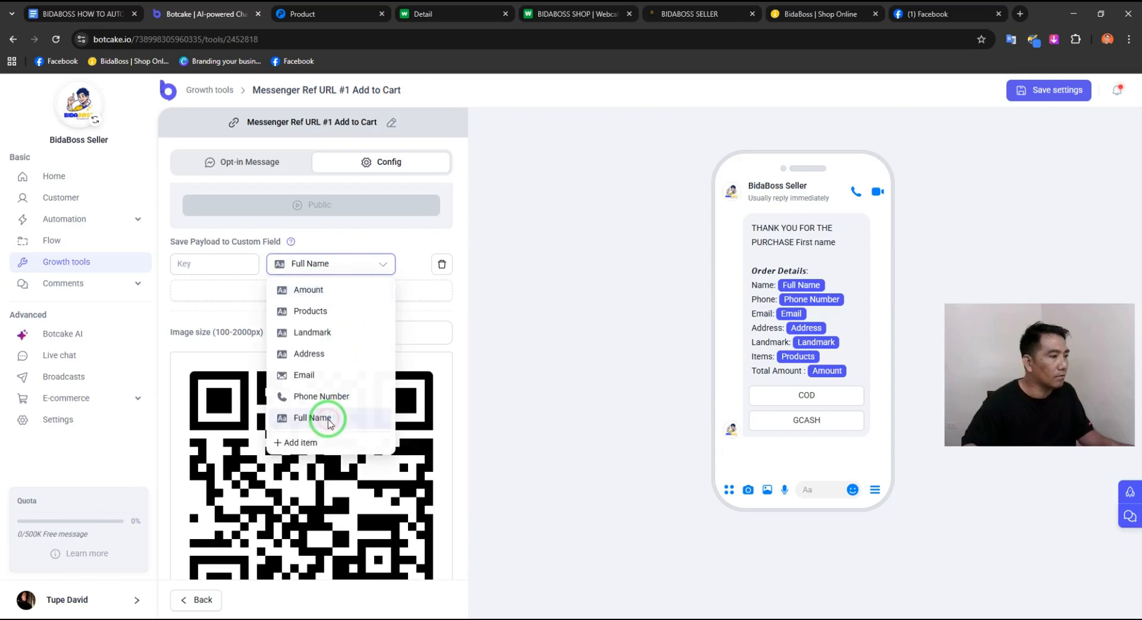
{"action": "left_click", "coordinate": [222, 264]}
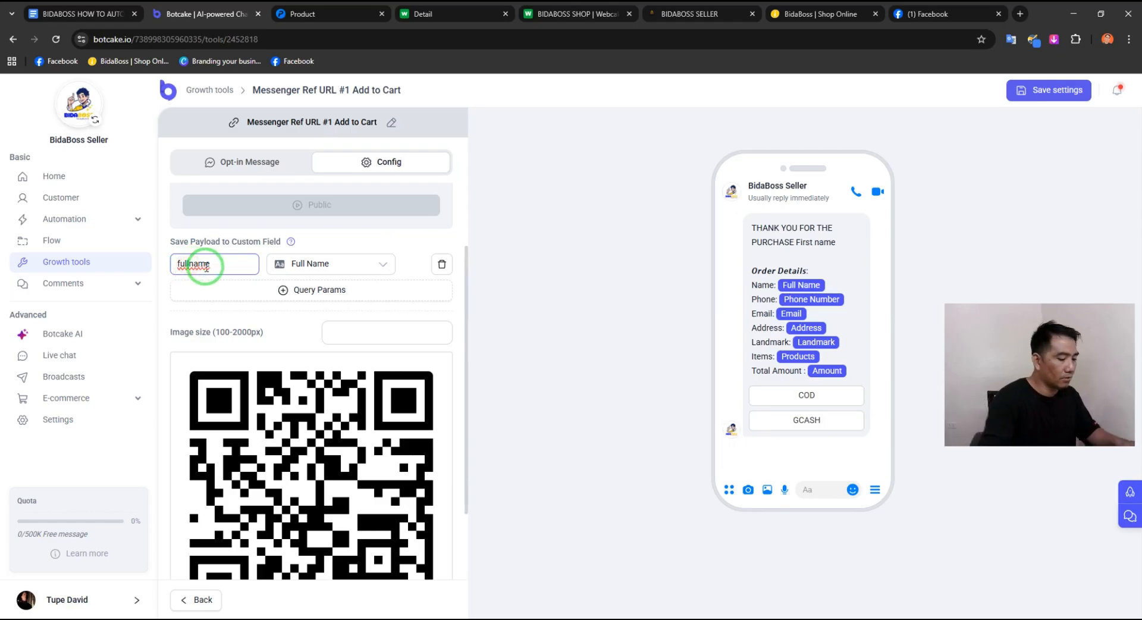
Step: Add a second query parameter row under Save Payload to Custom Field and enter phone as its key
{"action": "left_click", "coordinate": [326, 300]}
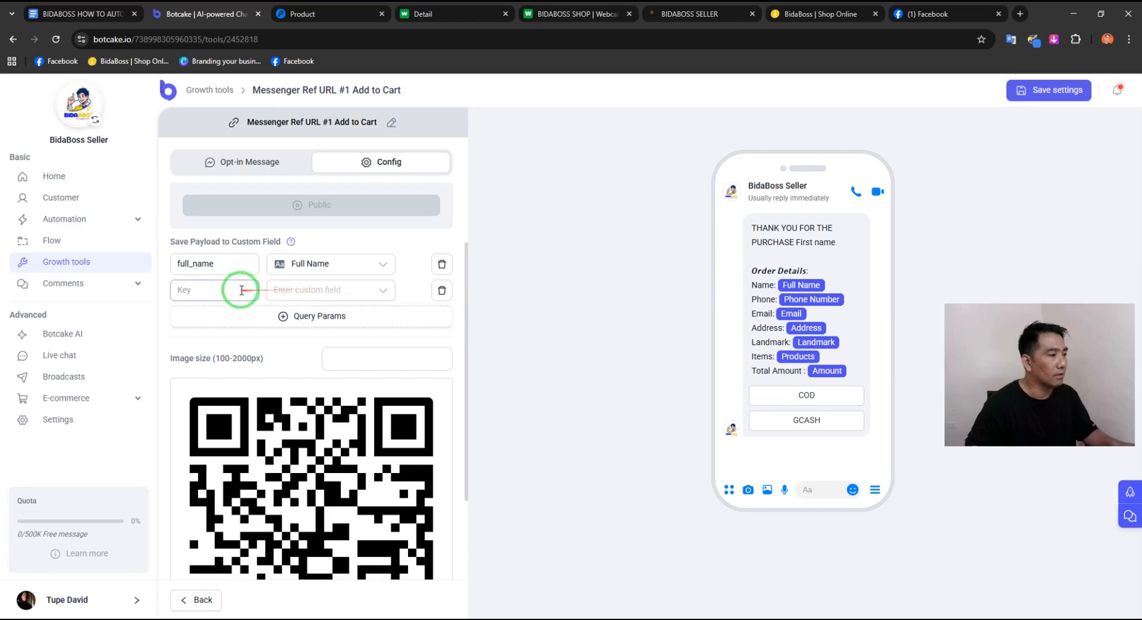
{"action": "left_click", "coordinate": [301, 293]}
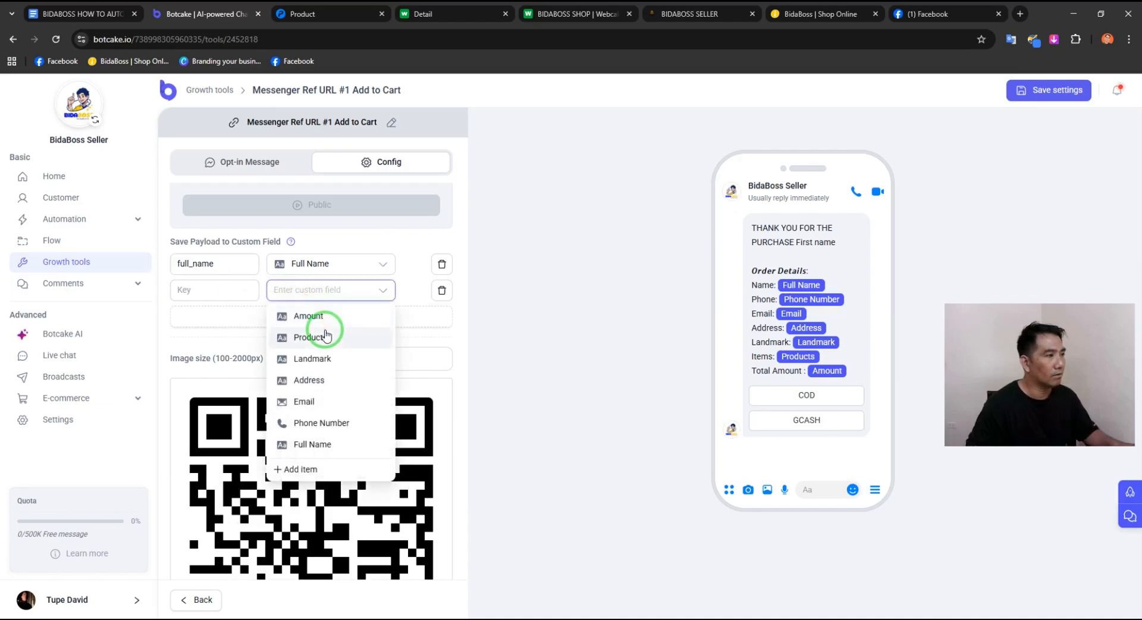
{"action": "left_click", "coordinate": [89, 13]}
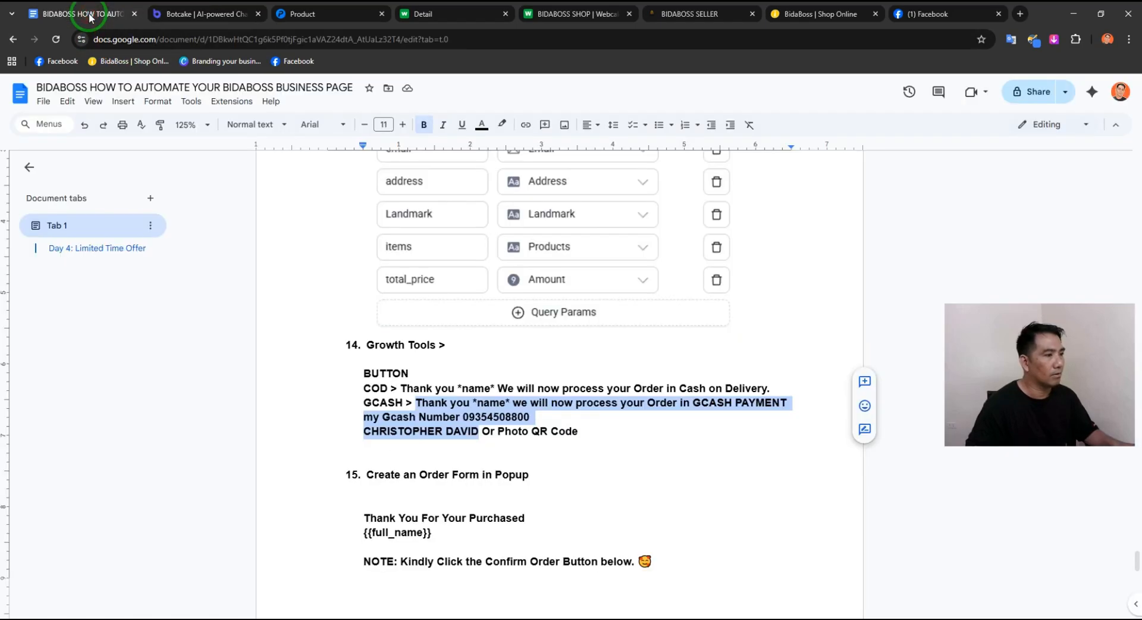
{"action": "left_click", "coordinate": [174, 22]}
{"action": "left_click", "coordinate": [740, 344]}
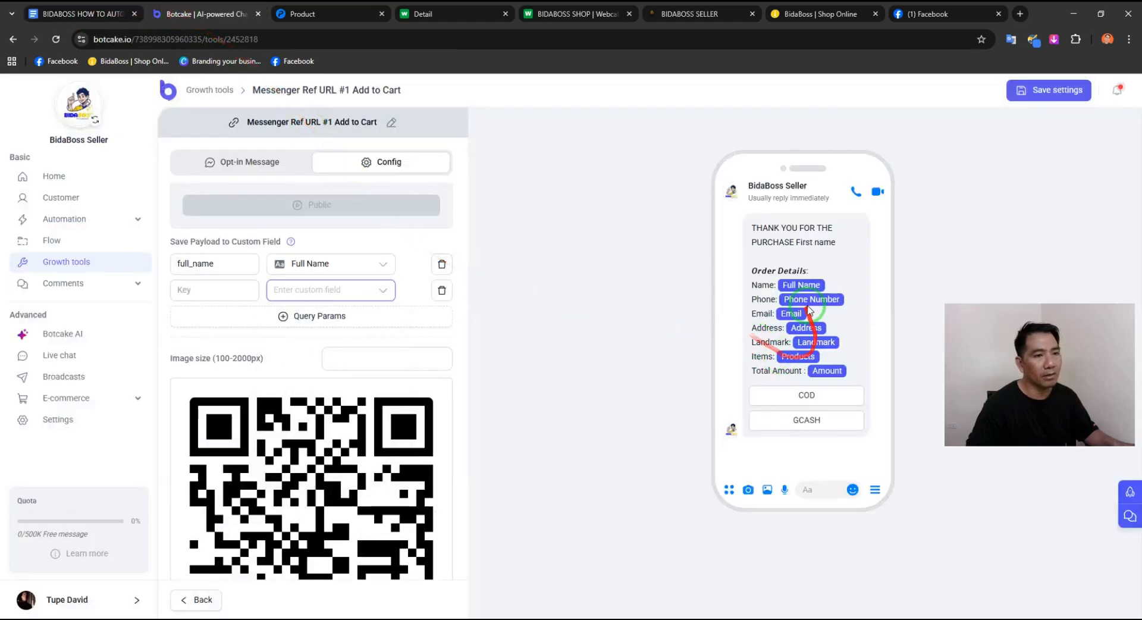
{"action": "left_click", "coordinate": [324, 292]}
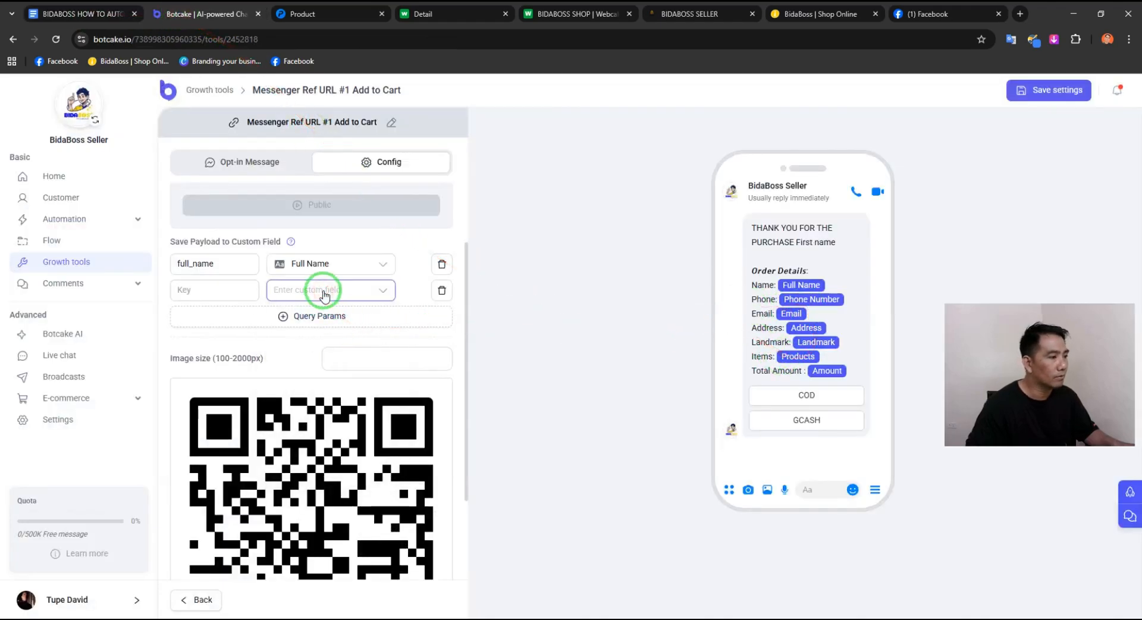
{"action": "left_click", "coordinate": [219, 290]}
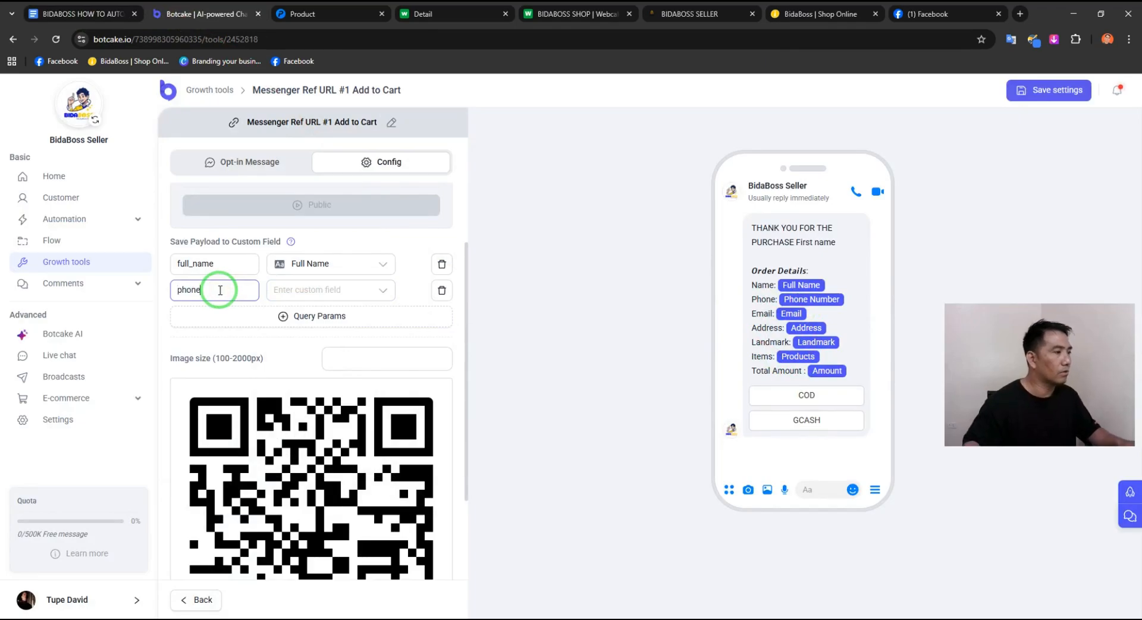
Step: Check the guide document's payload keys, complete the second key as phone_number and map it to the Phone Number custom field
{"action": "left_click", "coordinate": [55, 13]}
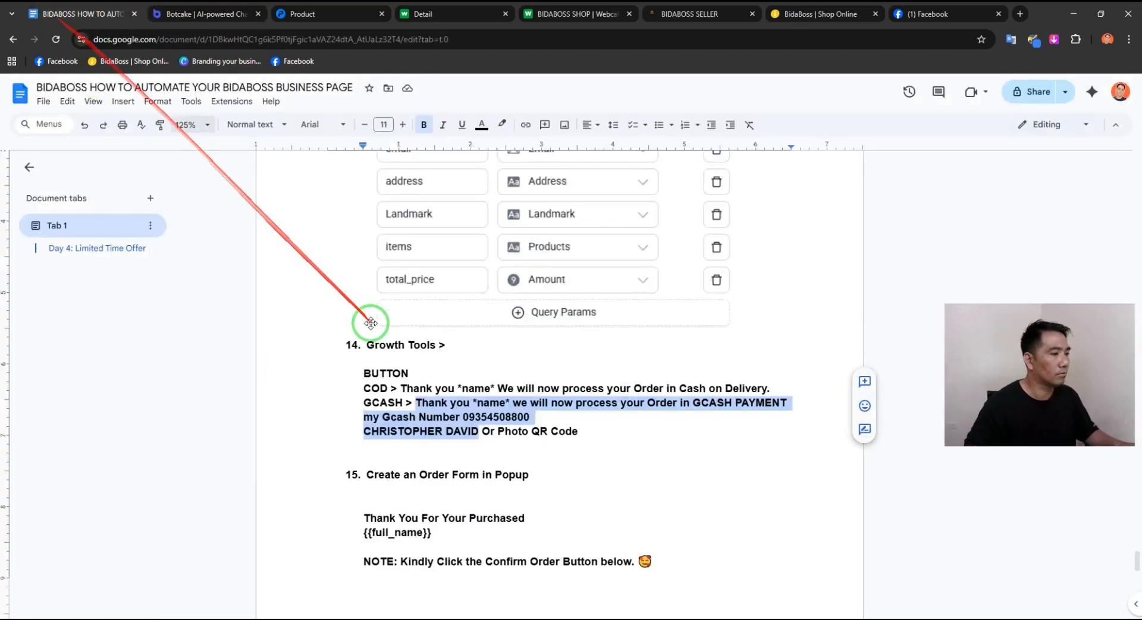
{"action": "scroll", "coordinate": [449, 314], "scroll_direction": "up", "scroll_amount": 2}
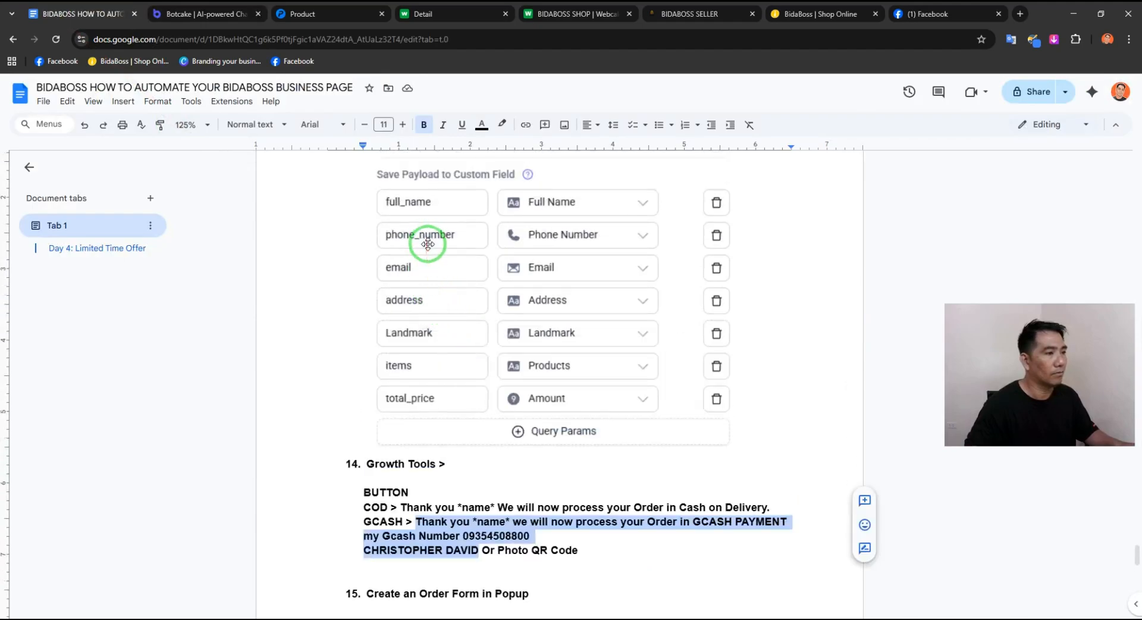
{"action": "left_click", "coordinate": [184, 9]}
{"action": "left_click", "coordinate": [214, 293]}
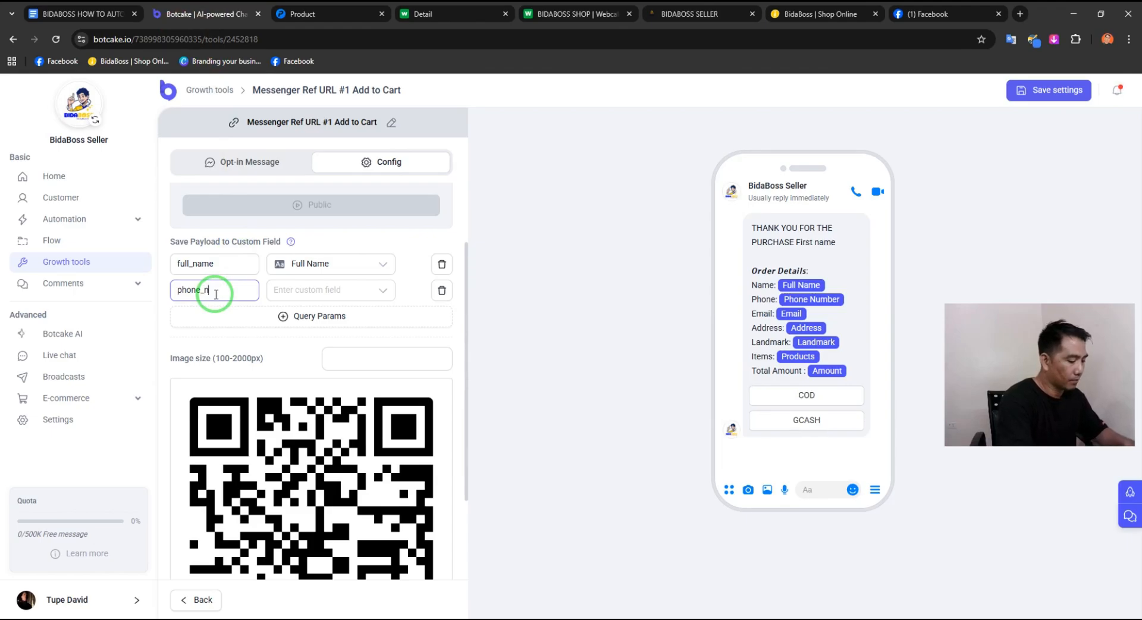
{"action": "left_click", "coordinate": [311, 293]}
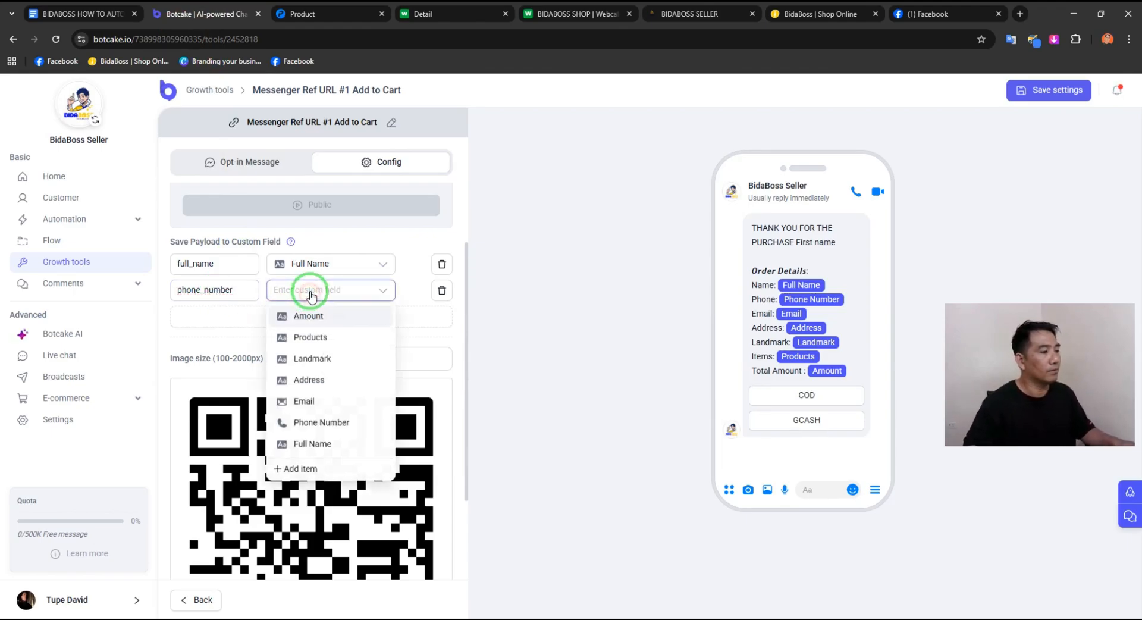
{"action": "left_click", "coordinate": [309, 424]}
Step: Add a third query parameter with the key email and map it to the Email custom field
{"action": "left_click", "coordinate": [290, 316]}
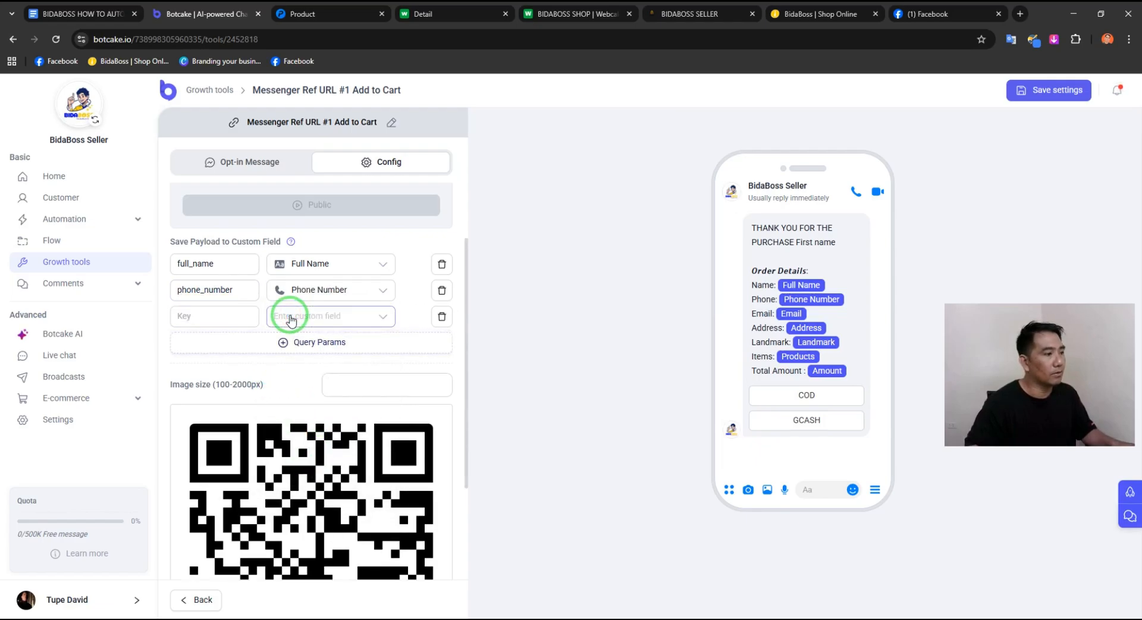
{"action": "left_click", "coordinate": [105, 16]}
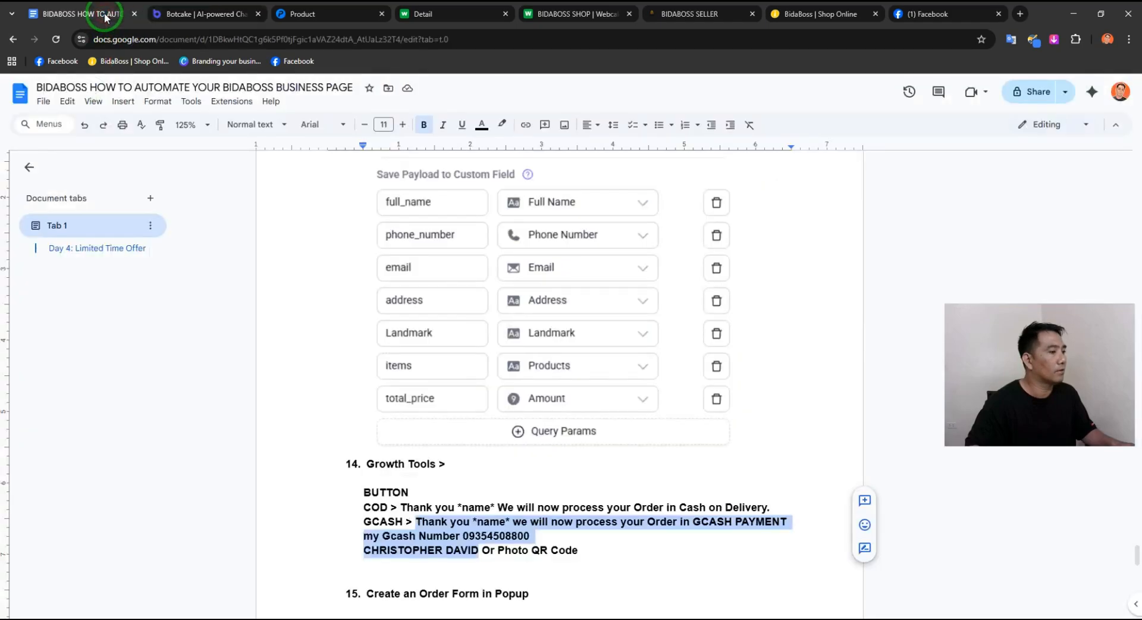
{"action": "left_click", "coordinate": [231, 20]}
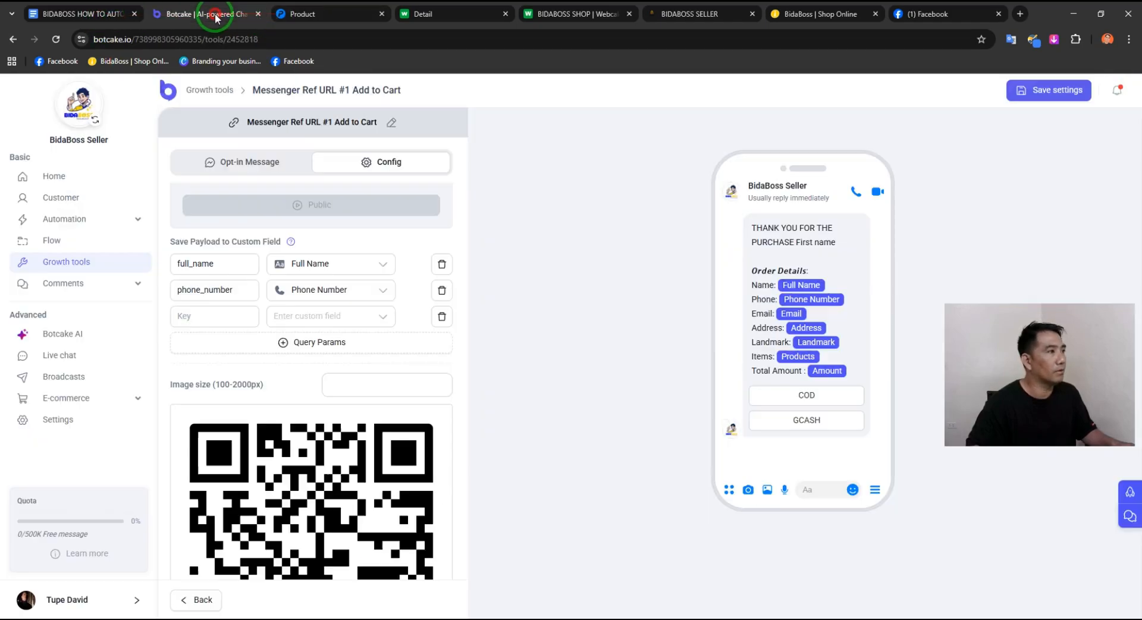
{"action": "left_click", "coordinate": [229, 315]}
{"action": "type", "text": "email"}
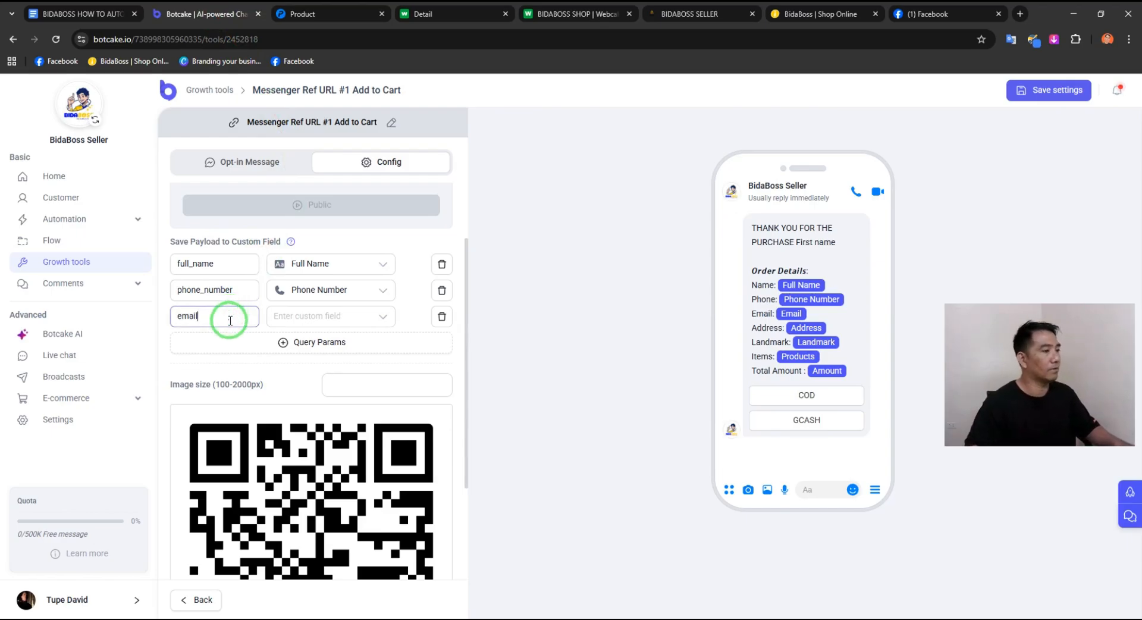
{"action": "left_click", "coordinate": [306, 316]}
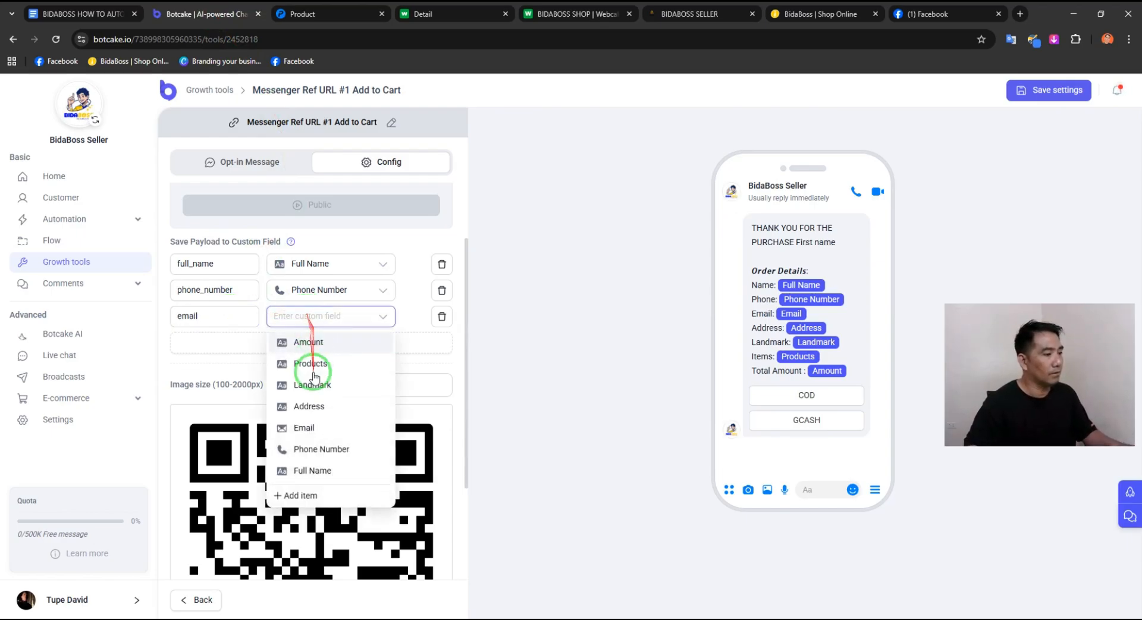
{"action": "left_click", "coordinate": [307, 428]}
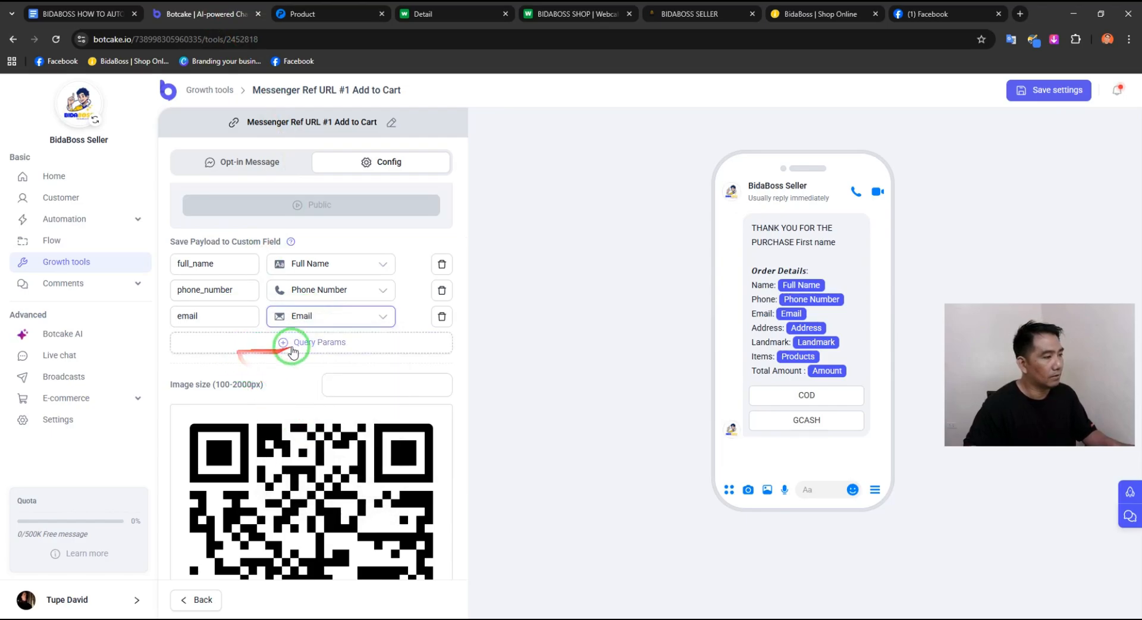
Step: Add a fourth query parameter with the key address, as in the guide document, and map it to the Address custom field
{"action": "left_click", "coordinate": [273, 344]}
{"action": "left_click", "coordinate": [218, 345]}
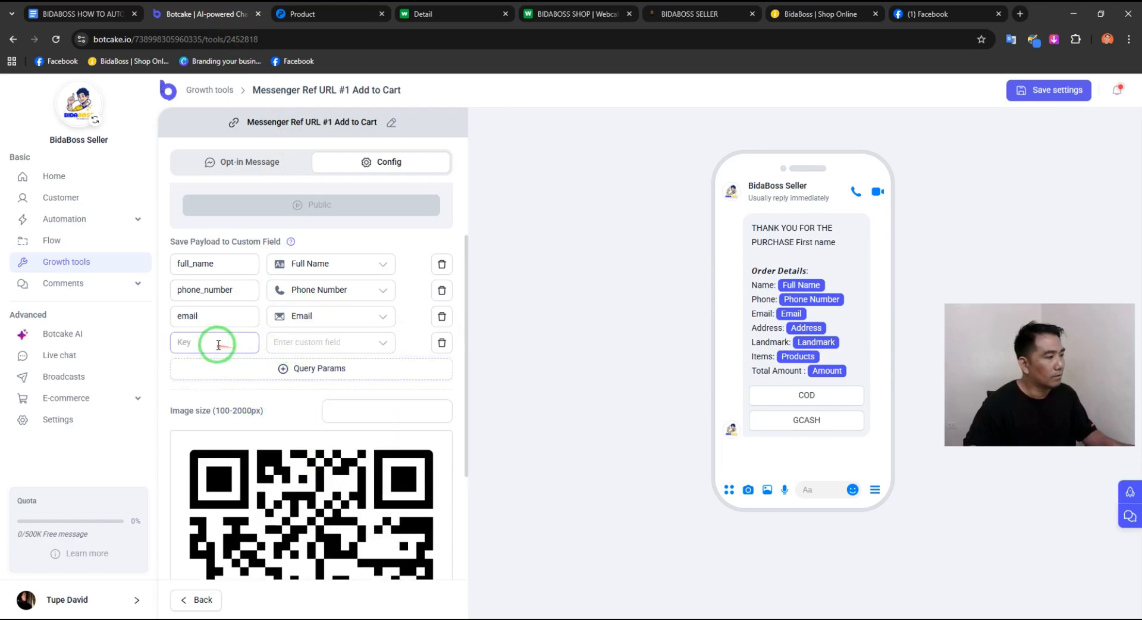
{"action": "left_click", "coordinate": [100, 19]}
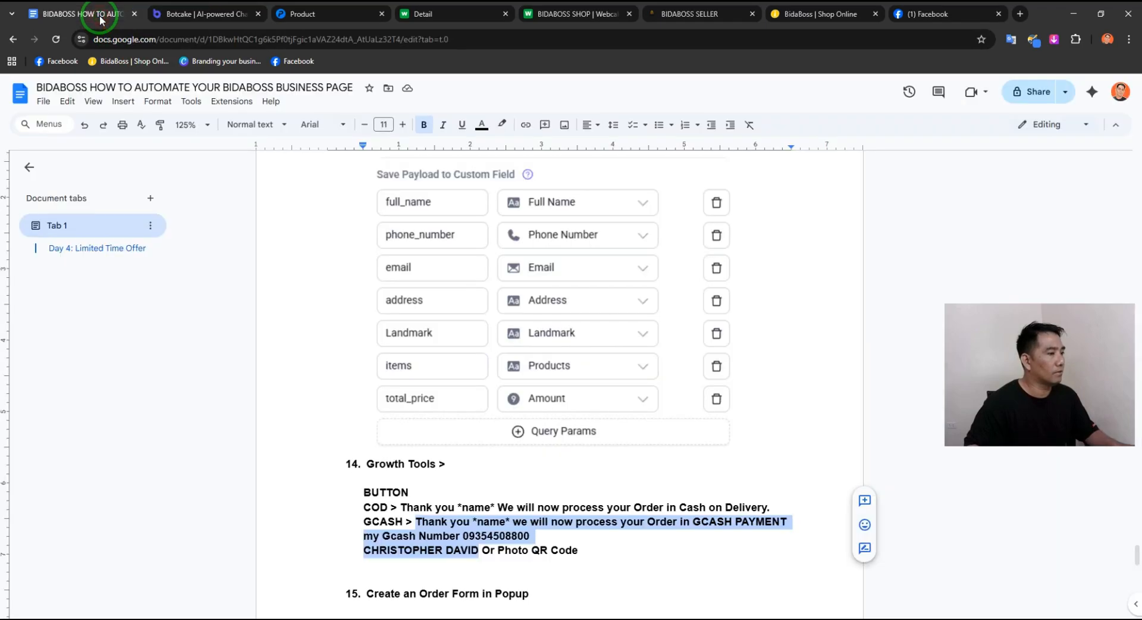
{"action": "left_click", "coordinate": [212, 13]}
{"action": "left_click", "coordinate": [239, 343]}
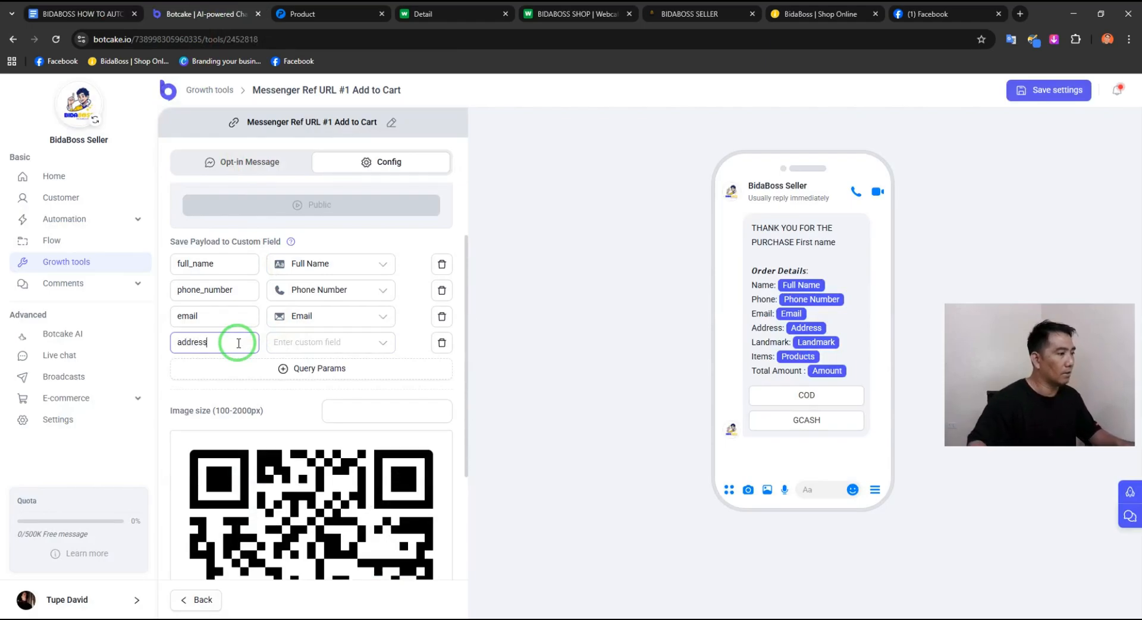
{"action": "type", "text": "address"}
{"action": "left_click", "coordinate": [307, 347]}
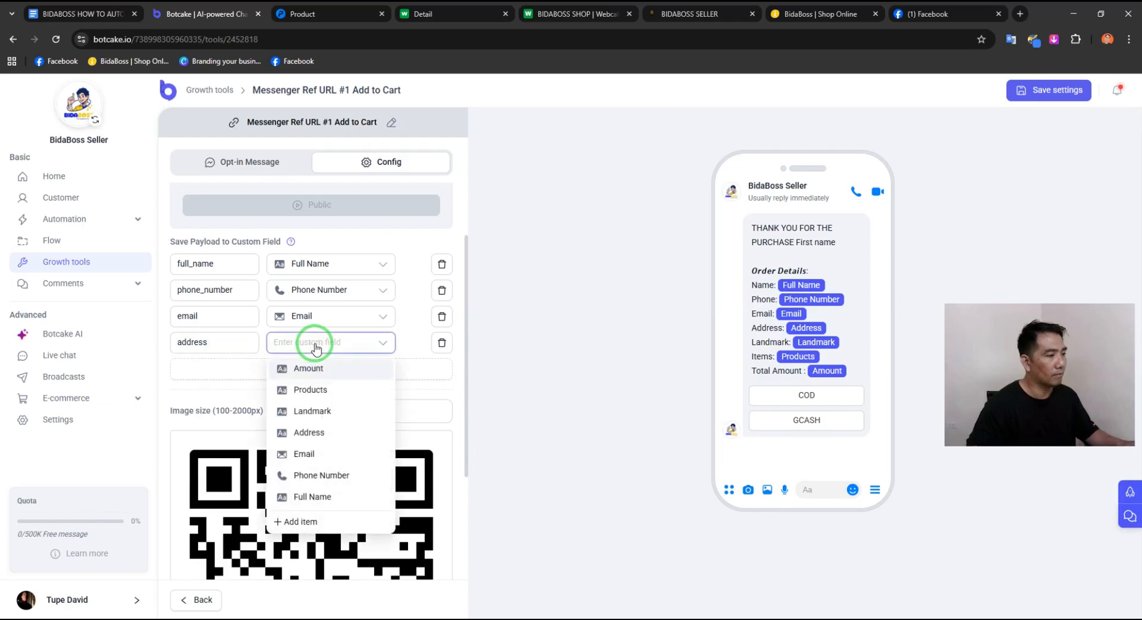
{"action": "left_click", "coordinate": [322, 434]}
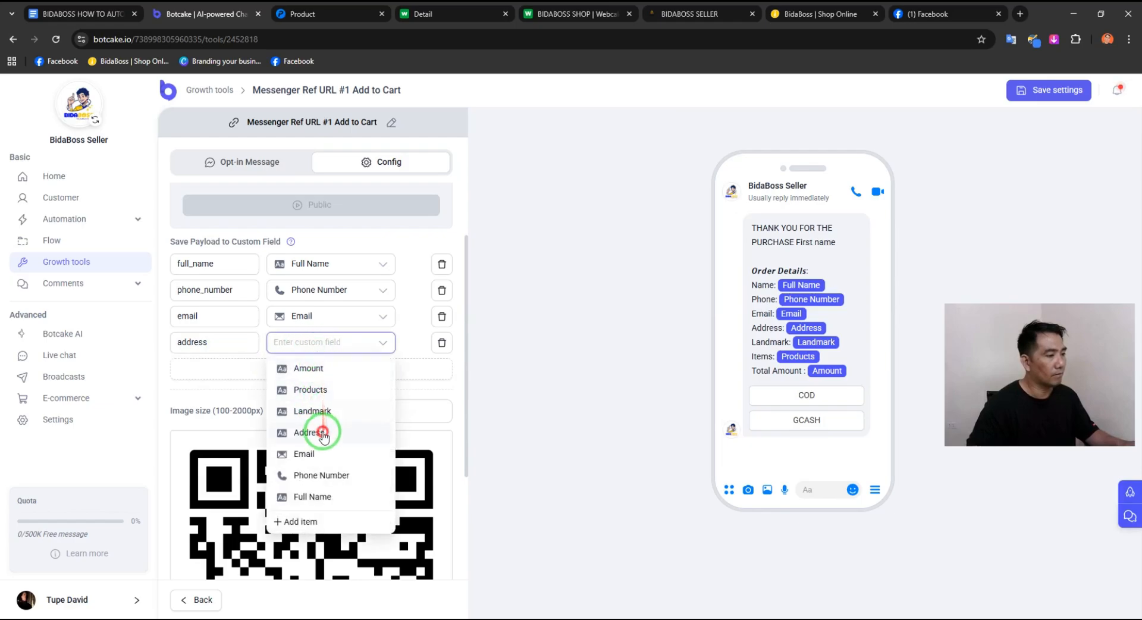
Step: Add a fifth query parameter with the key landmark and map it to the Landmark custom field
{"action": "left_click", "coordinate": [265, 369]}
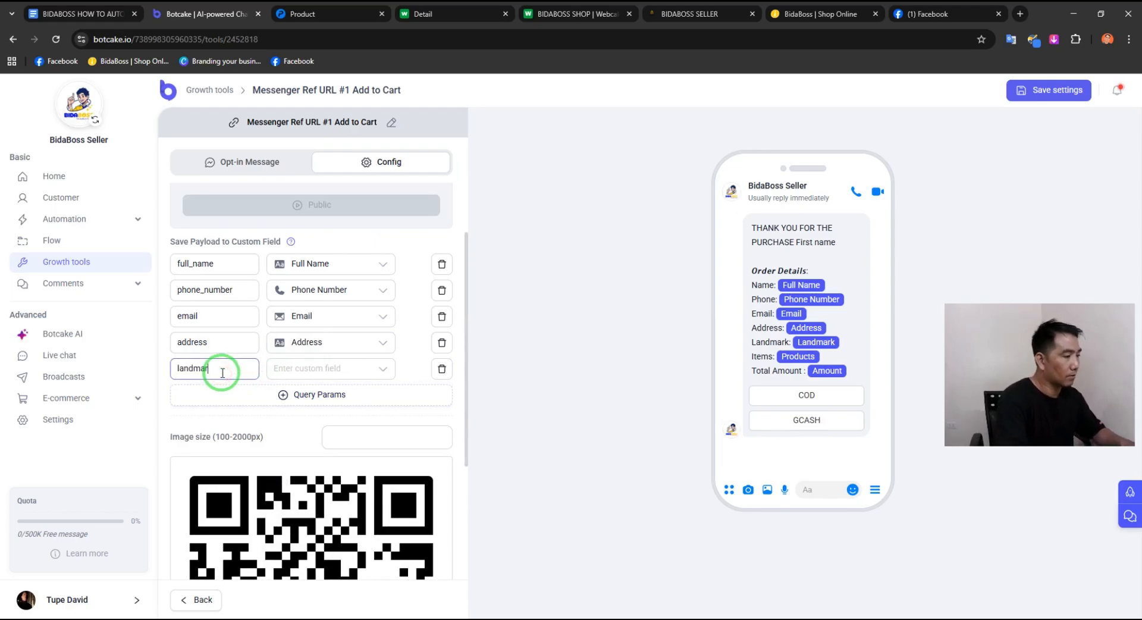
{"action": "left_click", "coordinate": [307, 370]}
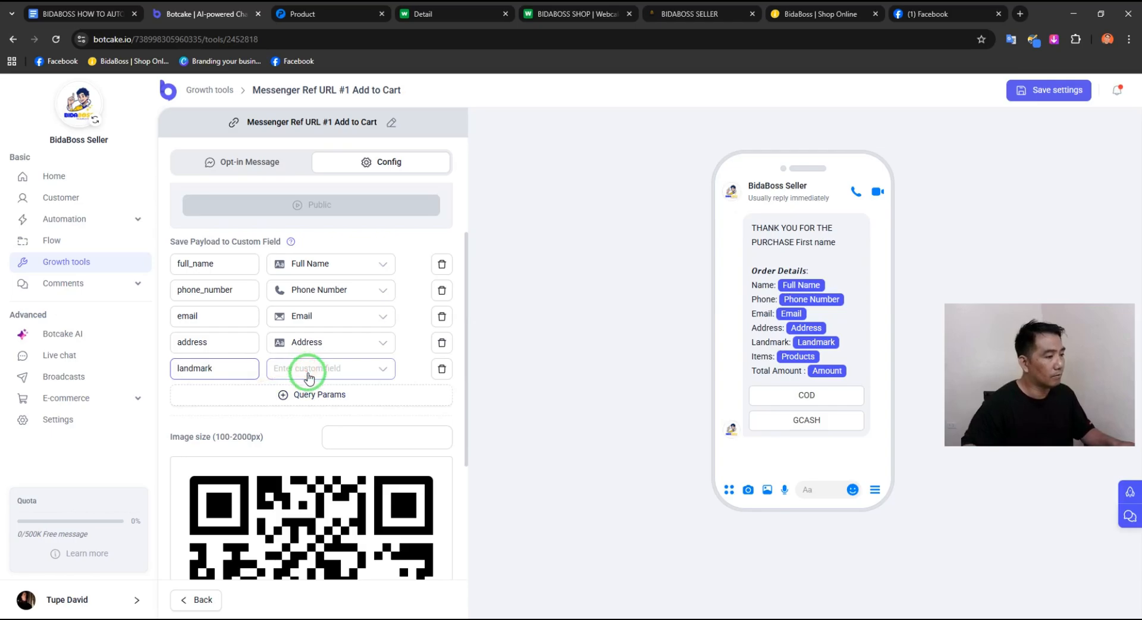
{"action": "left_click", "coordinate": [300, 435]}
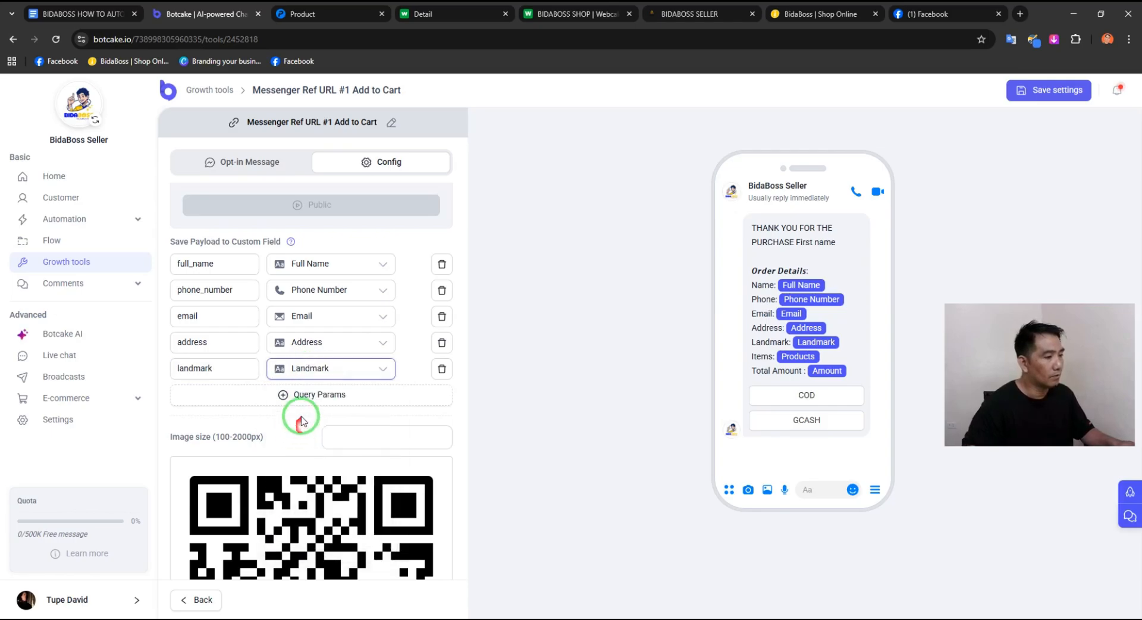
Step: Add a sixth query parameter with the key items, as in the guide document, and map it to the Products custom field
{"action": "left_click", "coordinate": [310, 395]}
{"action": "left_click", "coordinate": [227, 395]}
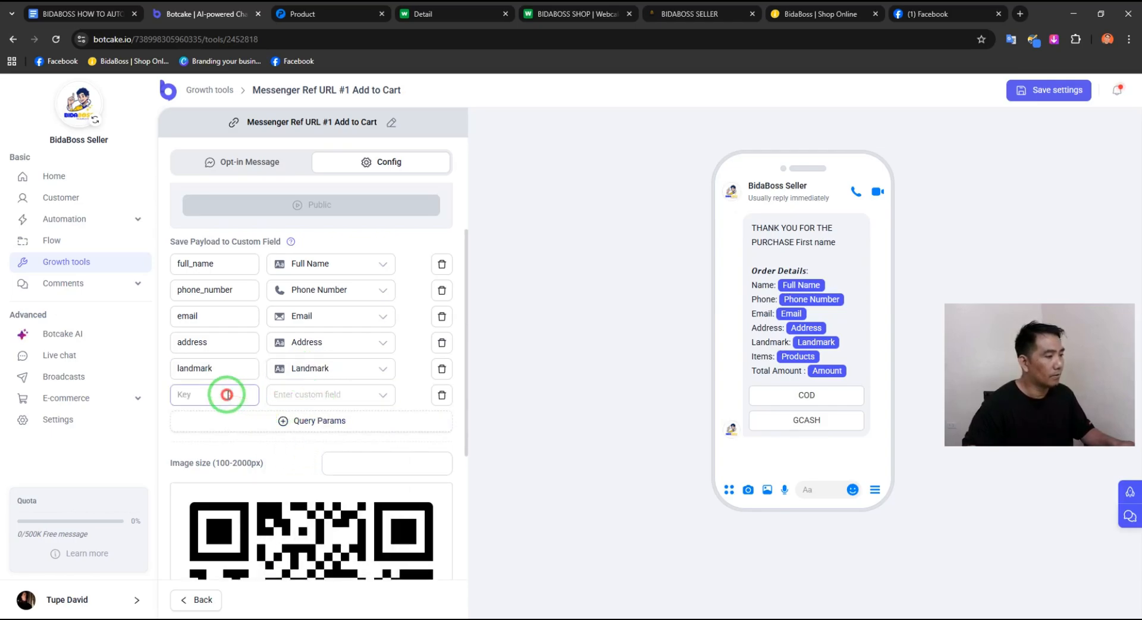
{"action": "left_click", "coordinate": [110, 16]}
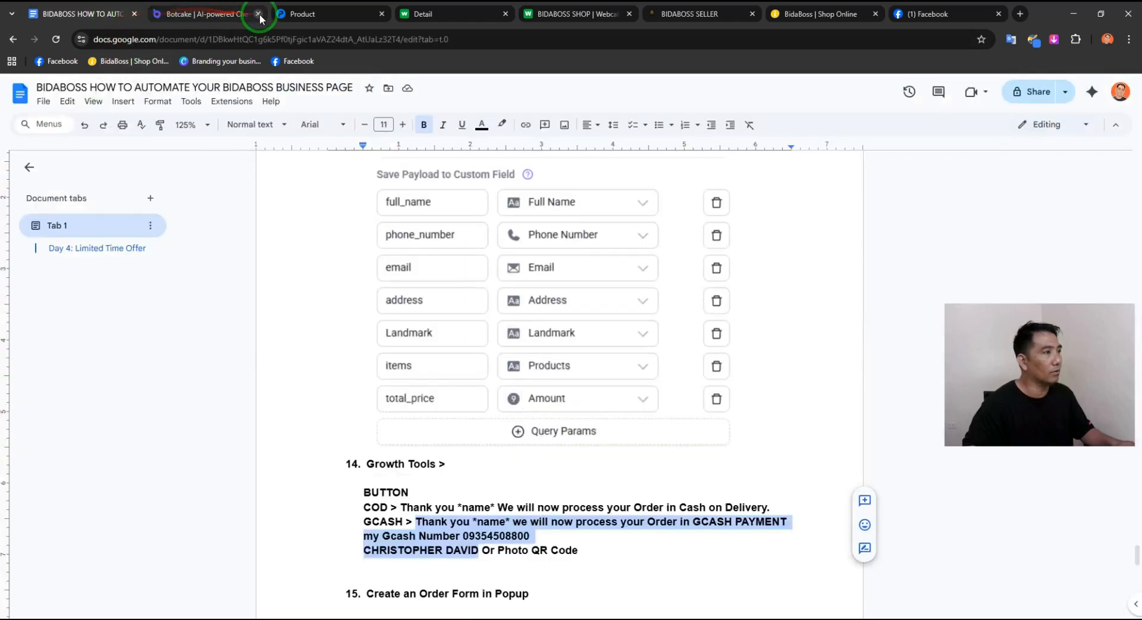
{"action": "left_click", "coordinate": [216, 15]}
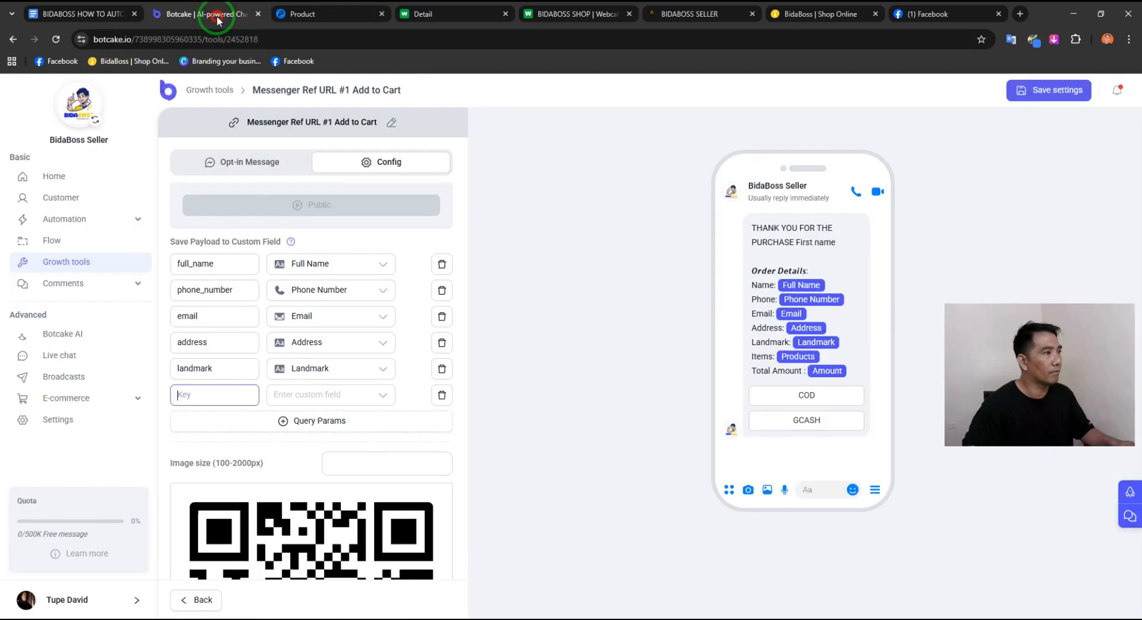
{"action": "type", "text": "items"}
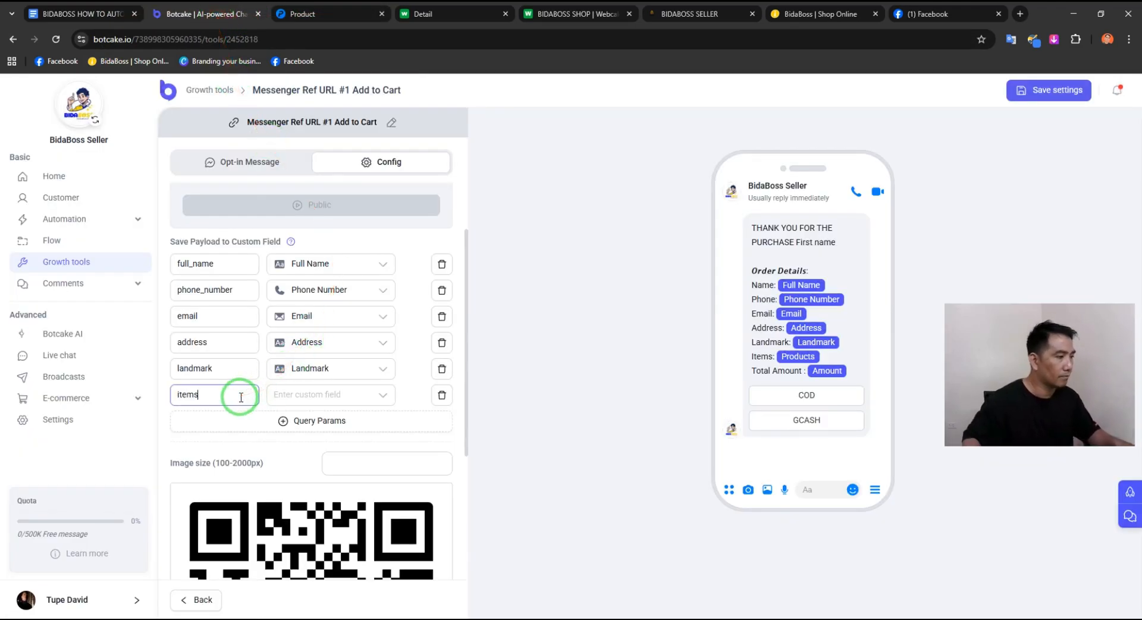
{"action": "left_click", "coordinate": [300, 395]}
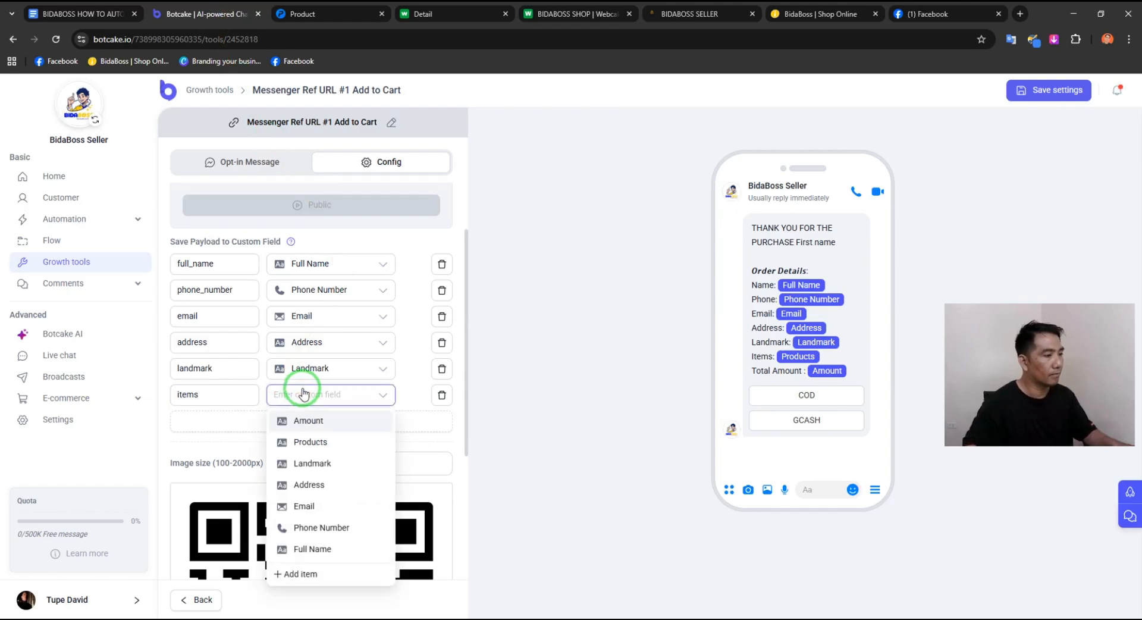
{"action": "left_click", "coordinate": [325, 444]}
Step: Add a seventh query parameter with the key total_price and map it to the Amount custom field
{"action": "left_click", "coordinate": [280, 420]}
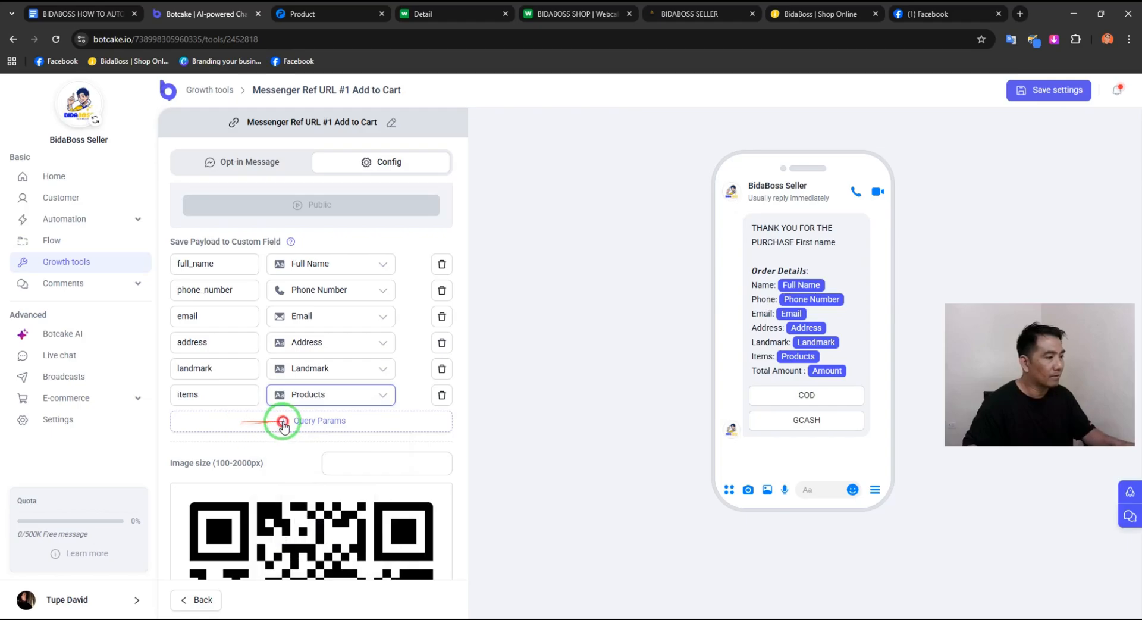
{"action": "left_click", "coordinate": [205, 423]}
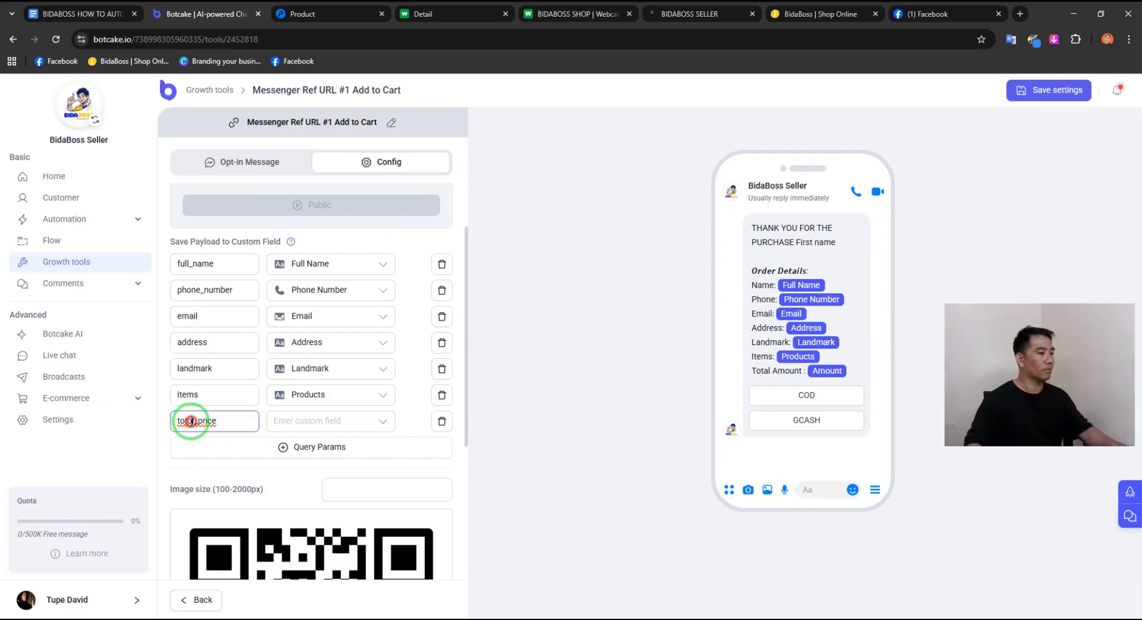
{"action": "type", "text": "al"}
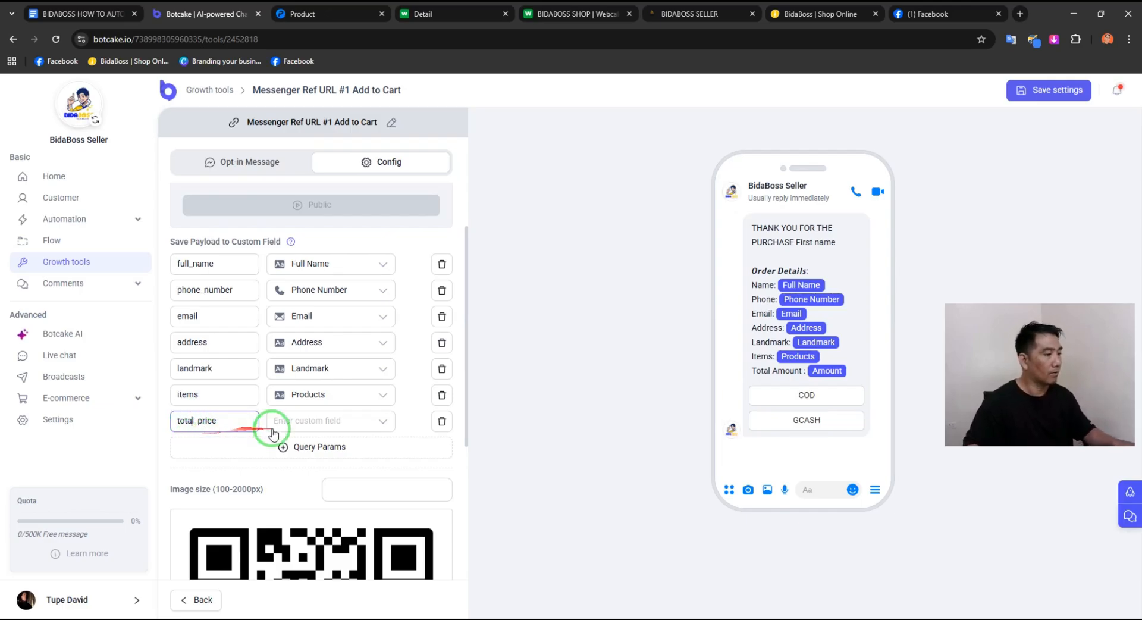
{"action": "left_click", "coordinate": [309, 424]}
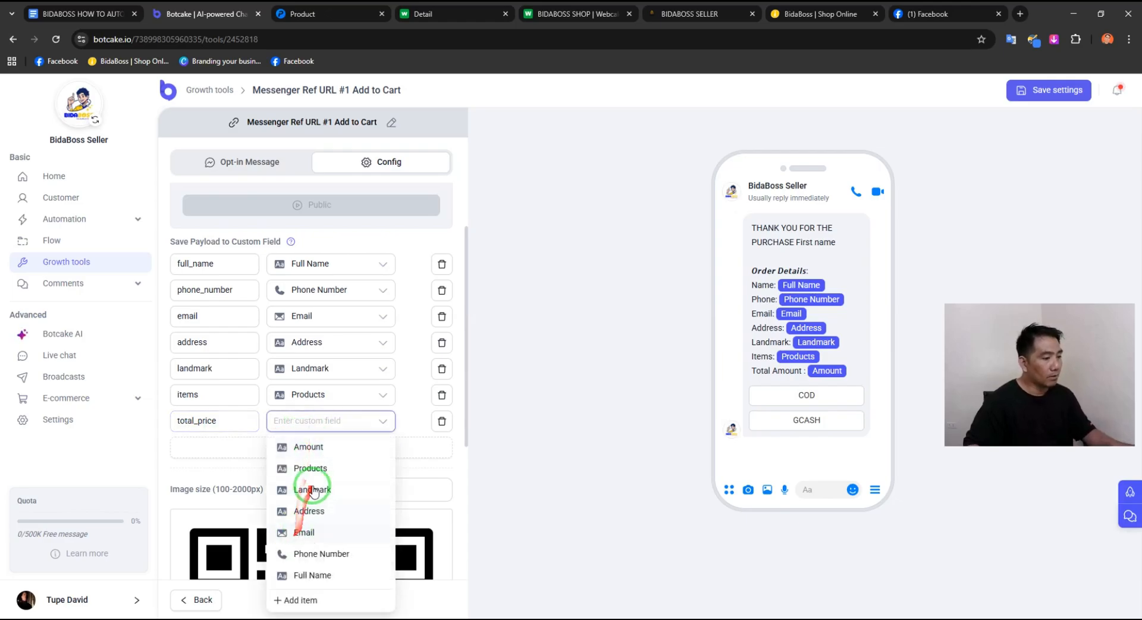
{"action": "left_click", "coordinate": [310, 447]}
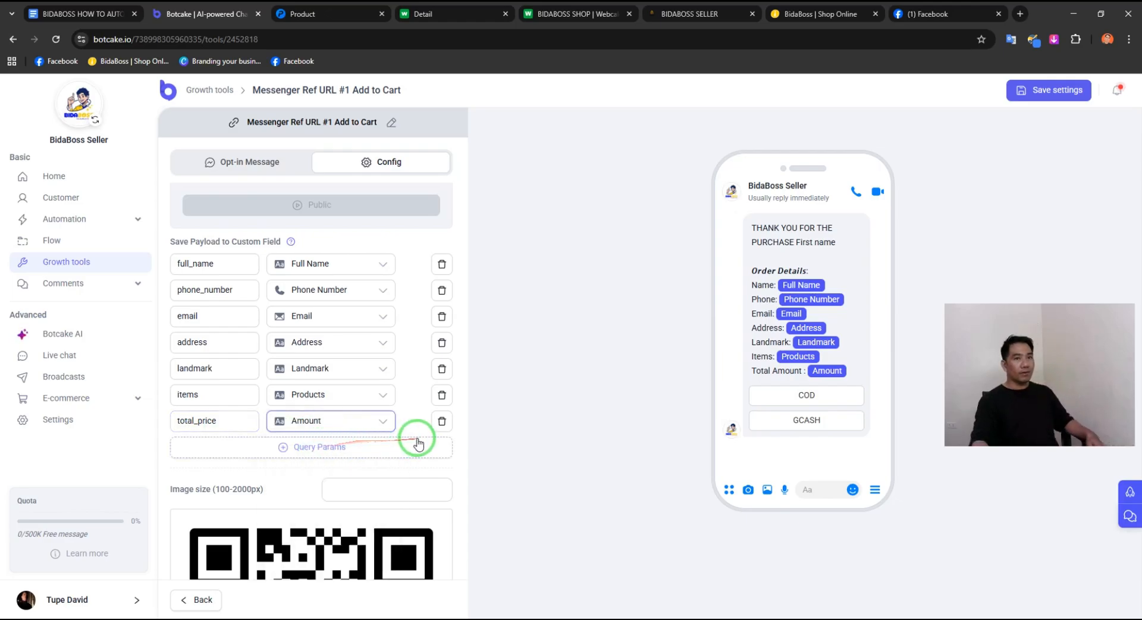
Step: Save the growth tool's settings and copy its Messenger Ref URL
{"action": "left_click", "coordinate": [1022, 96]}
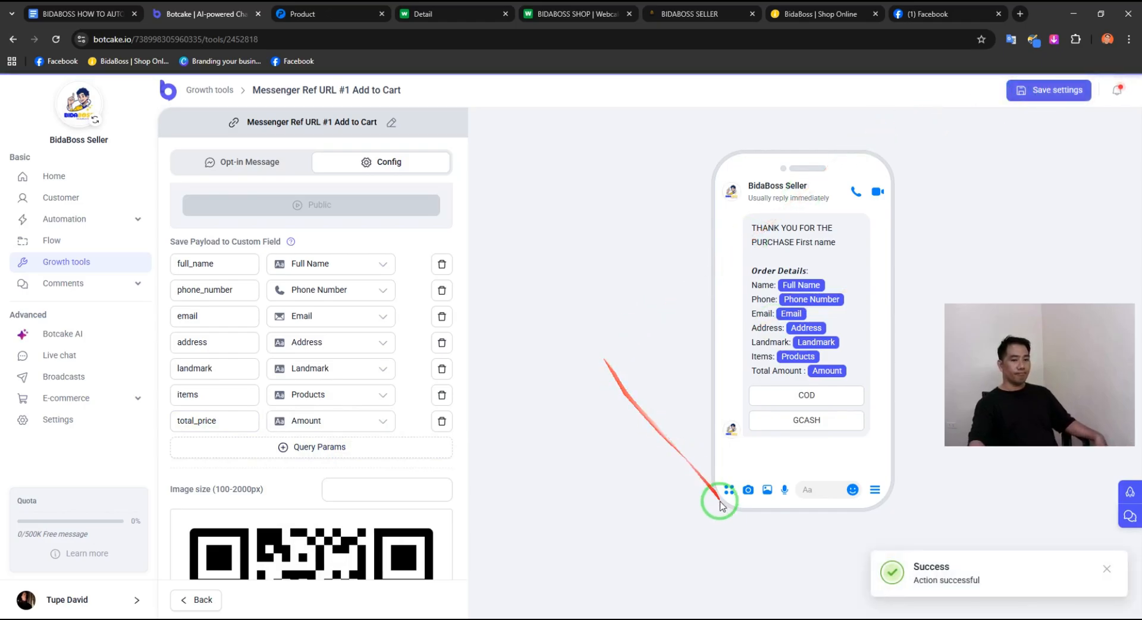
{"action": "scroll", "coordinate": [357, 452], "scroll_direction": "down", "scroll_amount": 5}
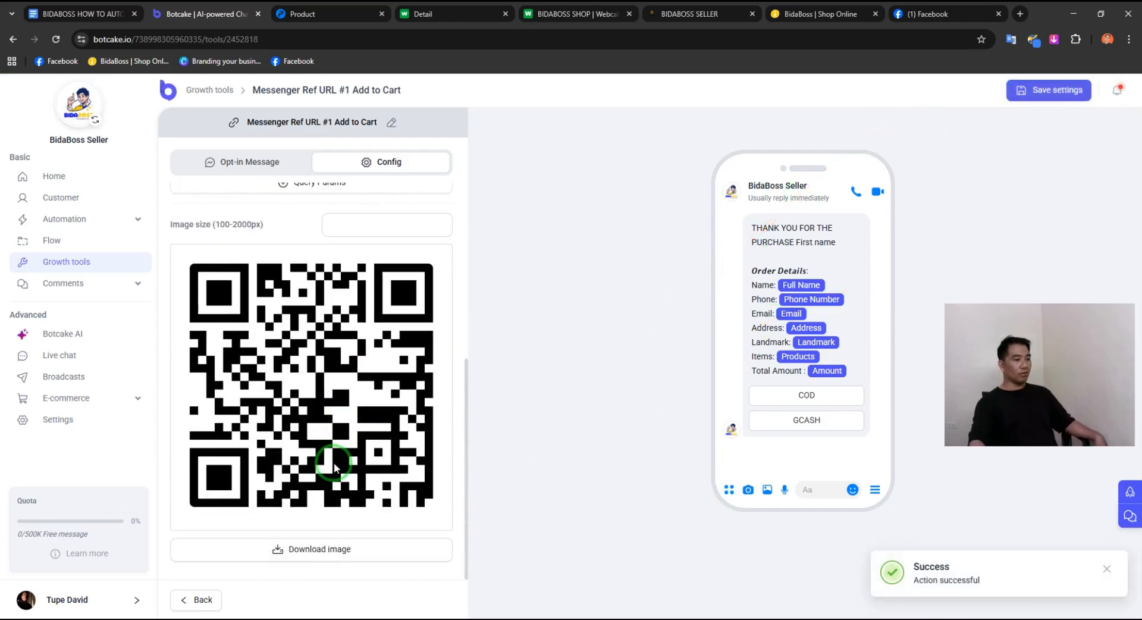
{"action": "scroll", "coordinate": [335, 463], "scroll_direction": "up", "scroll_amount": 2}
{"action": "scroll", "coordinate": [335, 462], "scroll_direction": "up", "scroll_amount": 6}
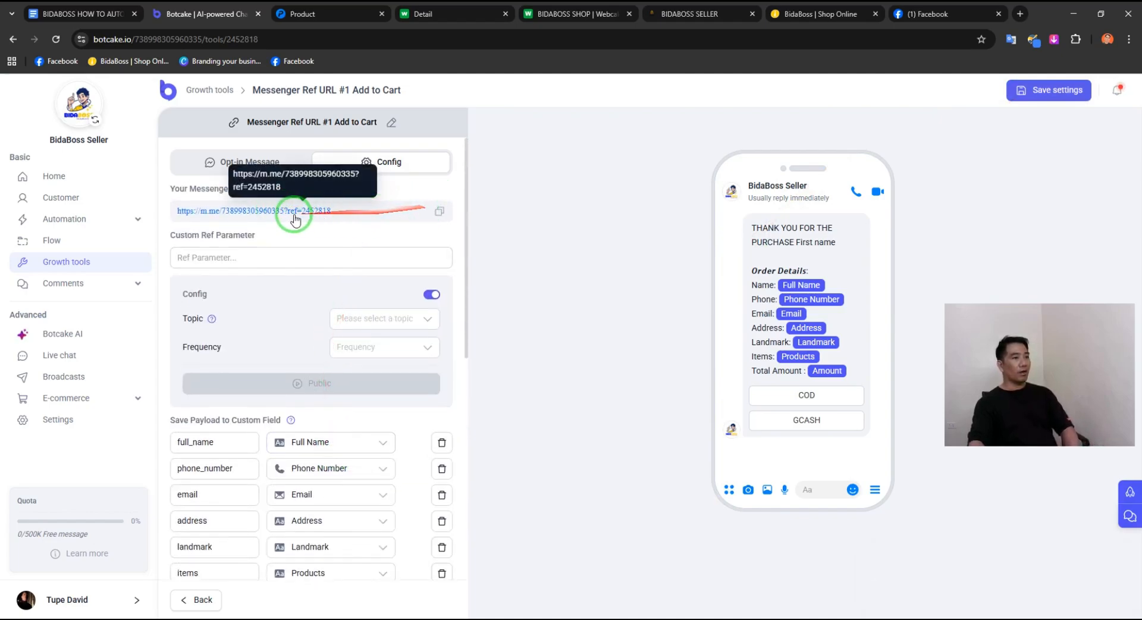
{"action": "left_click", "coordinate": [438, 211]}
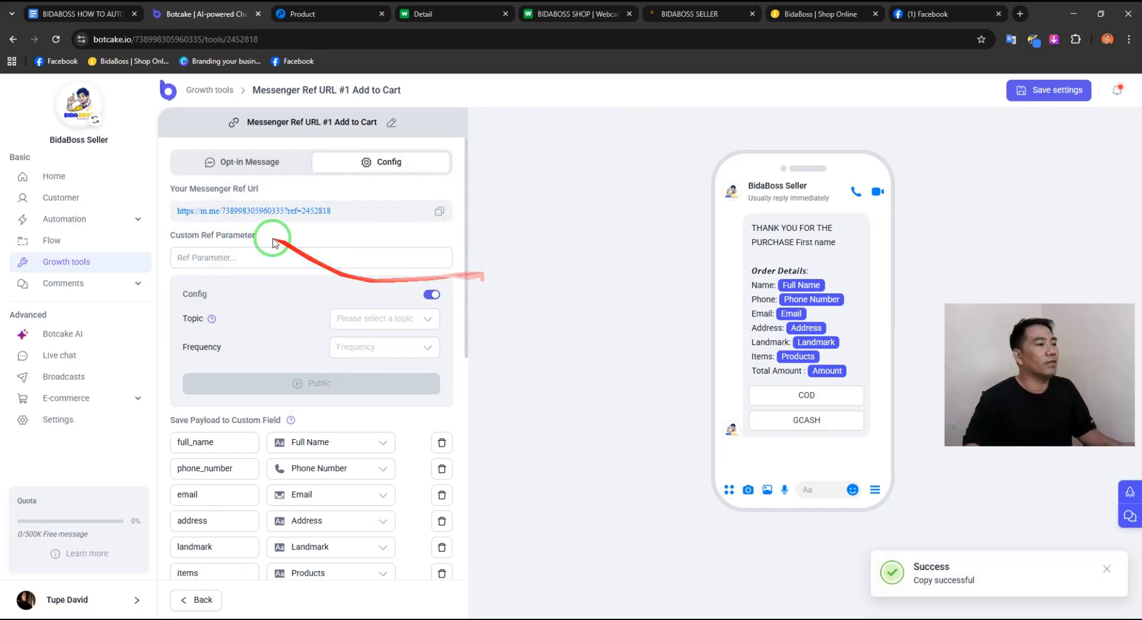
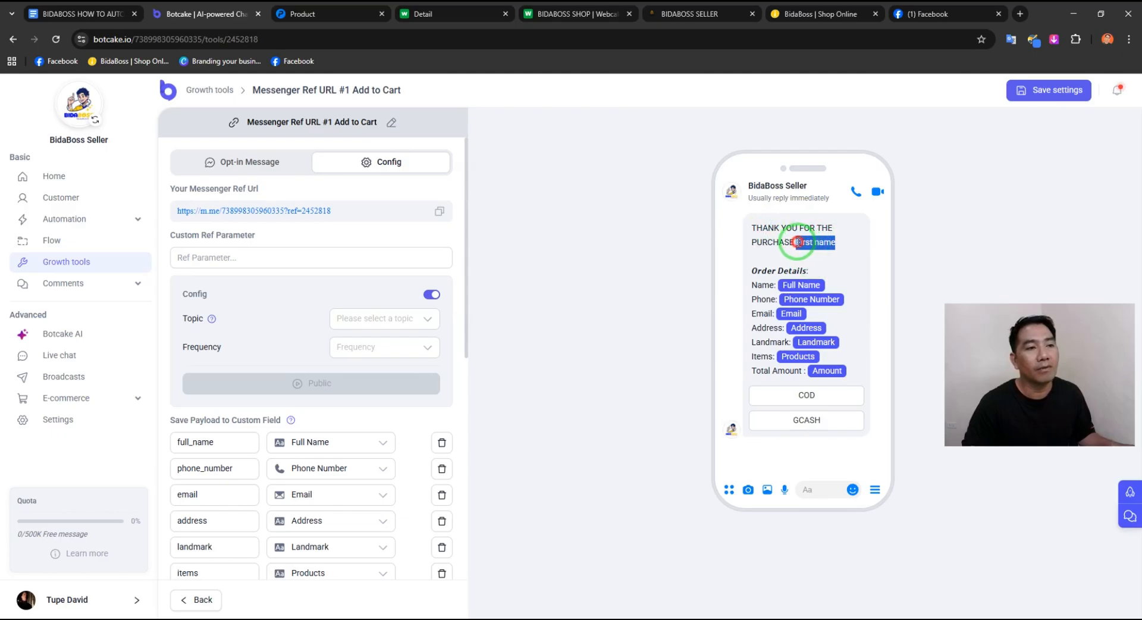
Step: In the growth tool's opt-in message, replace the plain text "First name" after THANK YOU FOR THE PURCHASE with the First name variable
{"action": "left_click", "coordinate": [240, 157]}
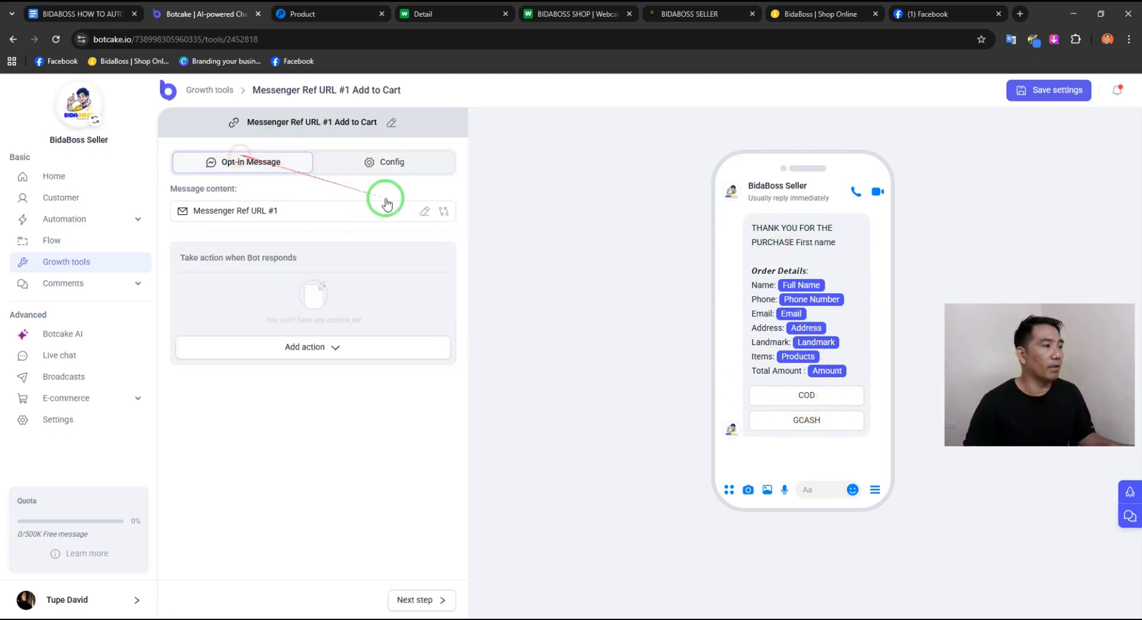
{"action": "left_click", "coordinate": [424, 213]}
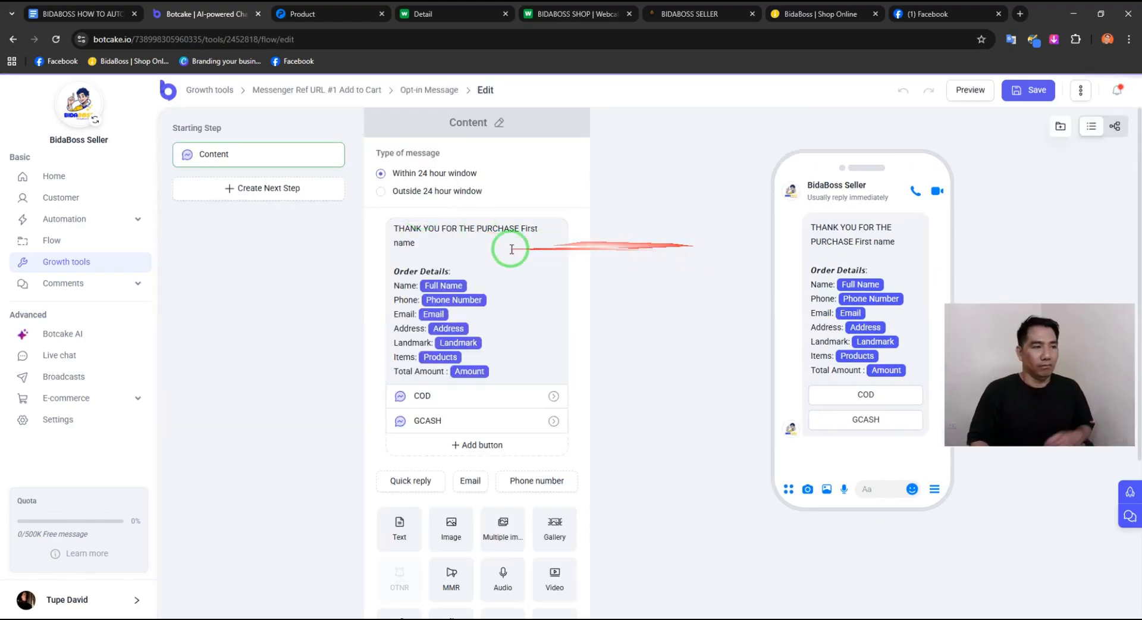
{"action": "left_click", "coordinate": [523, 229]}
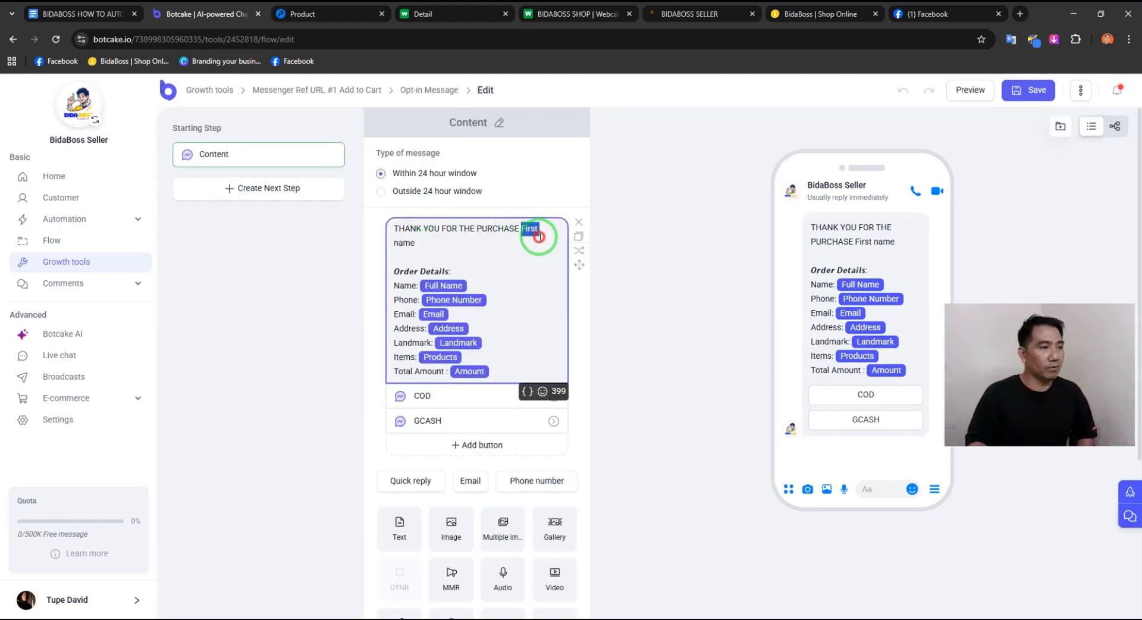
{"action": "key", "text": "BackSpace"}
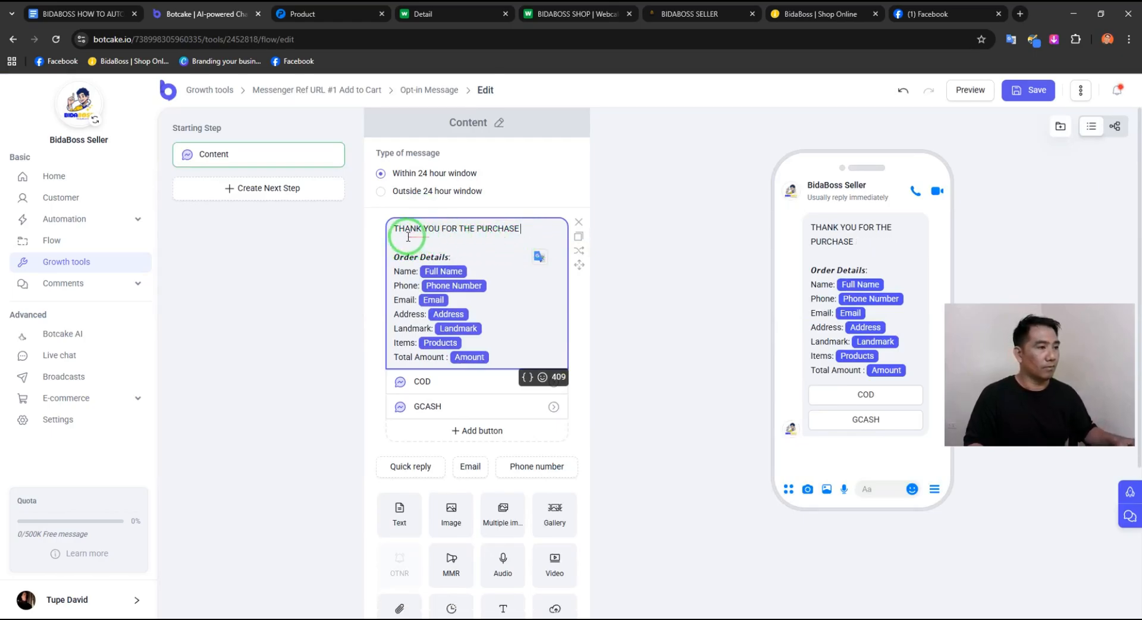
{"action": "left_click", "coordinate": [527, 377]}
{"action": "left_click", "coordinate": [543, 166]}
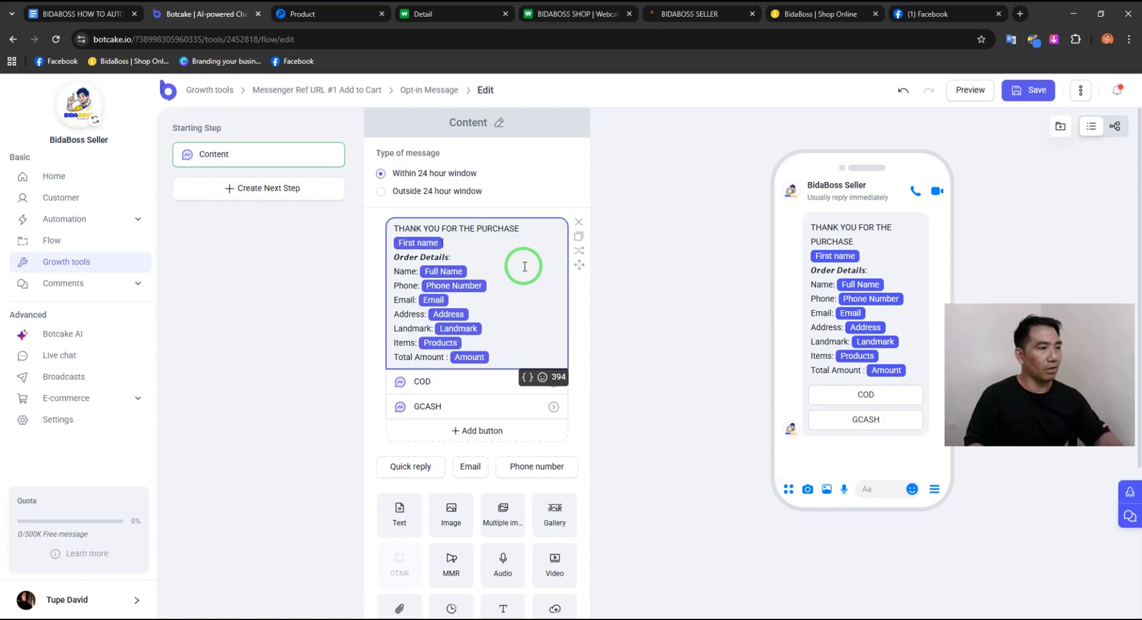
Step: Save the edited opt-in message and the settings of the Add to Cart growth tool
{"action": "left_click", "coordinate": [1023, 95]}
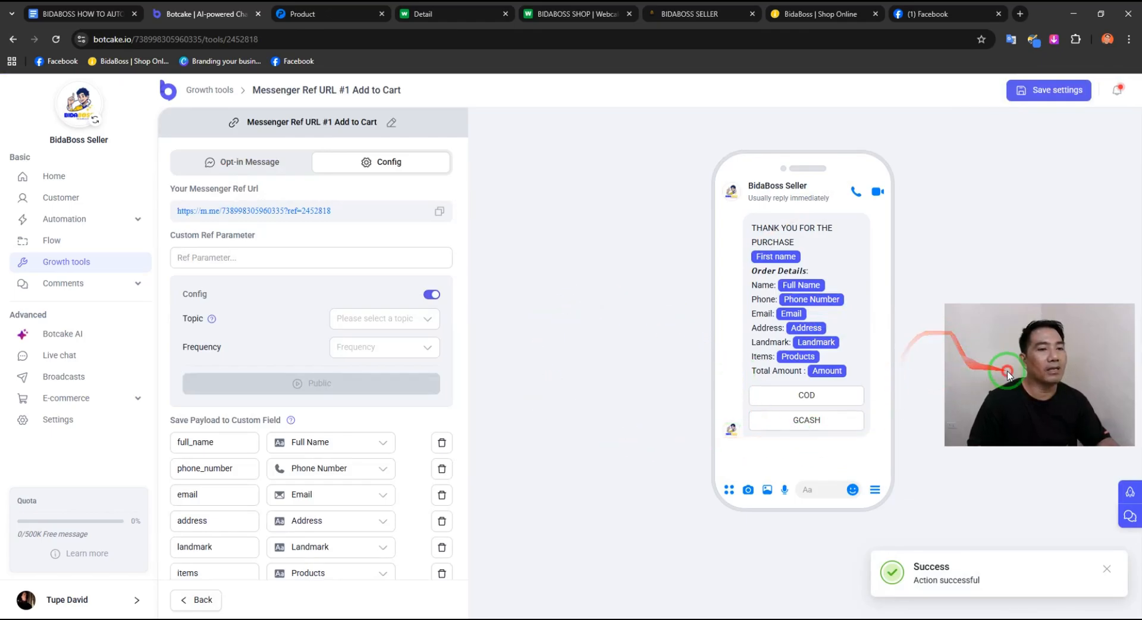
{"action": "left_click_drag", "start_coordinate": [1008, 371], "coordinate": [1003, 334]}
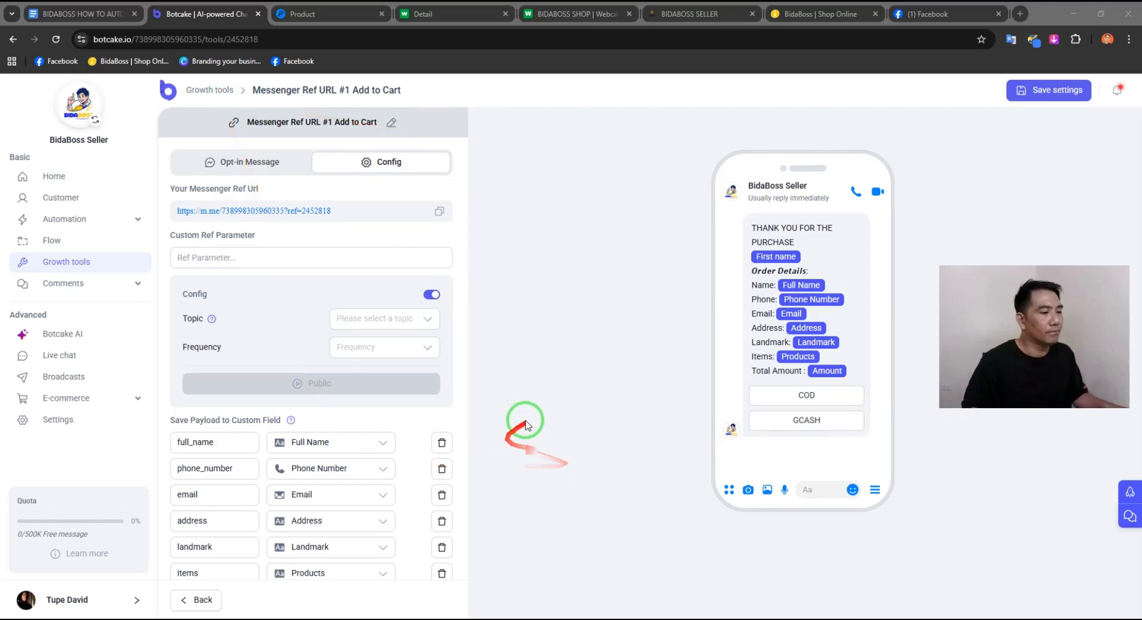
{"action": "left_click", "coordinate": [1047, 90]}
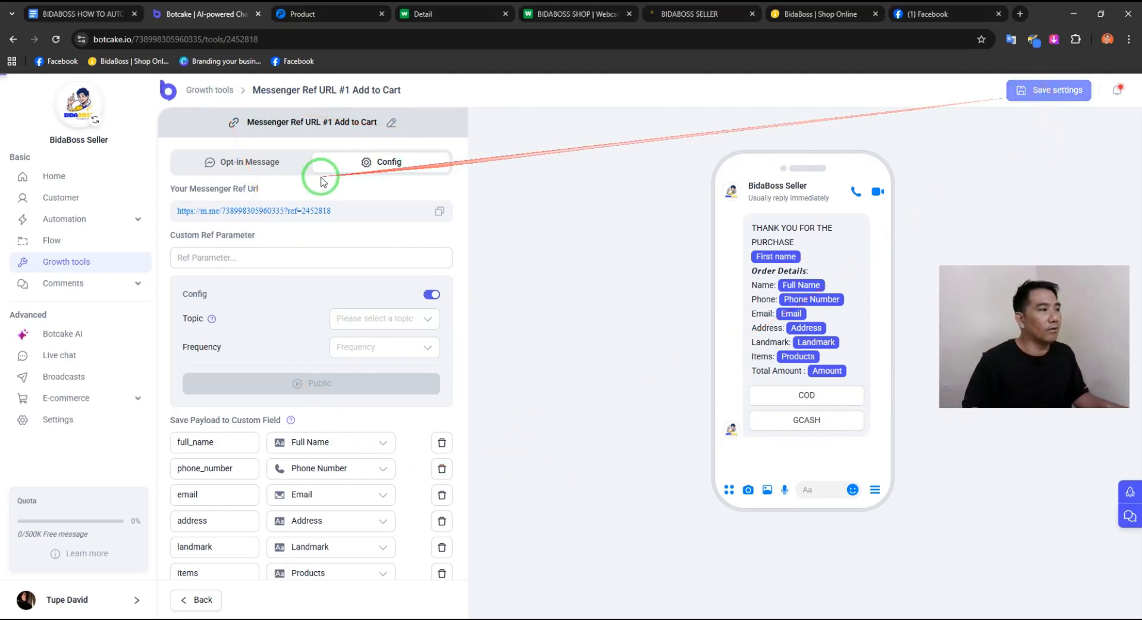